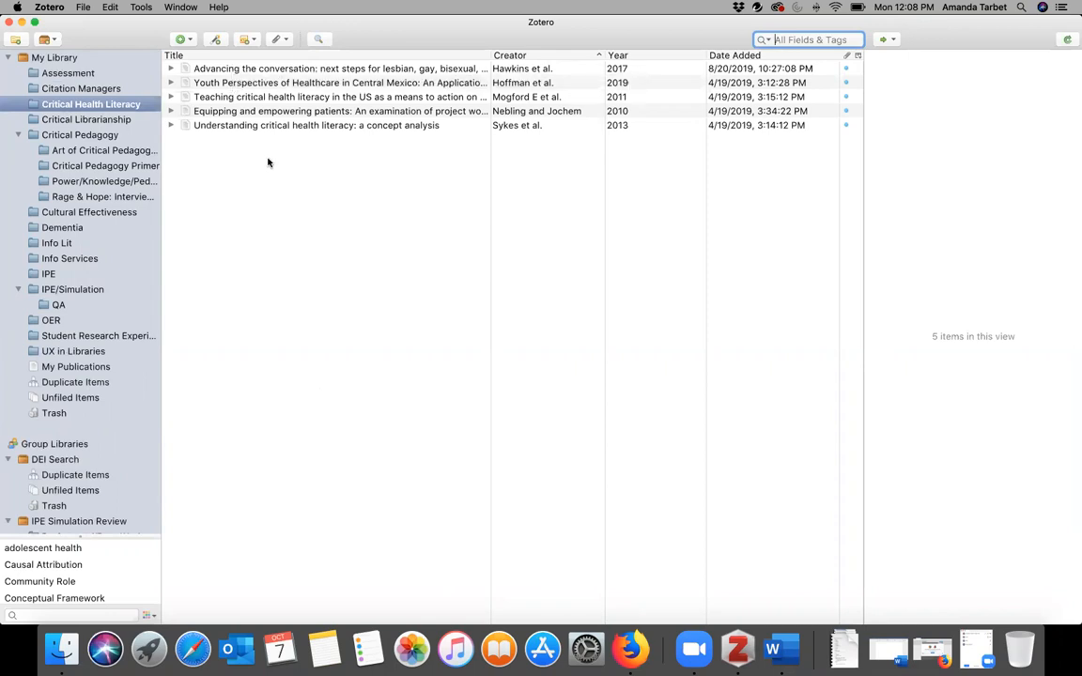
# In My Library, select the article "Engaging Nursing Students in a Rural Native American Community" and review its notes, tags, related items and info.
pyautogui.click(53, 58)
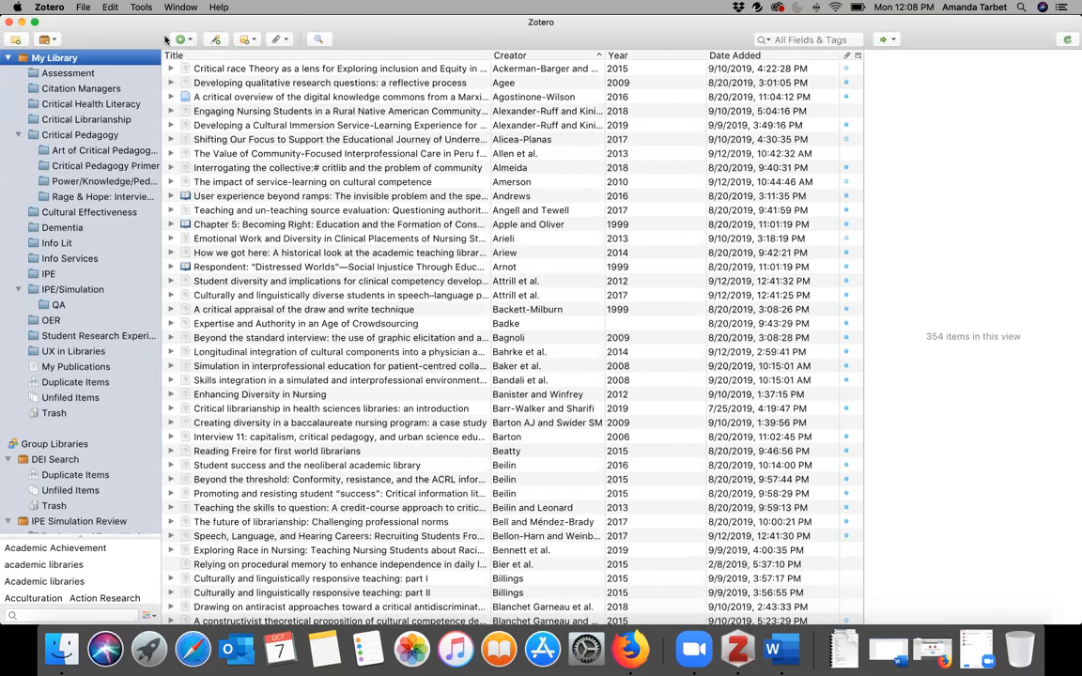
pyautogui.moveTo(200, 39); pyautogui.dragTo(196, 39)
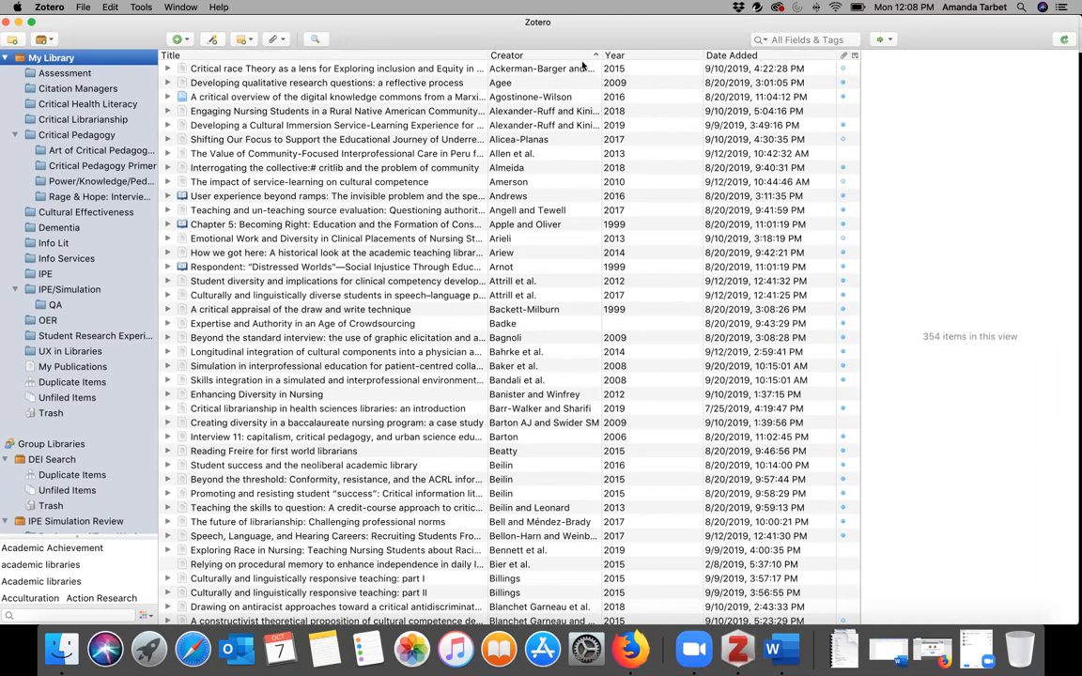
pyautogui.click(246, 113)
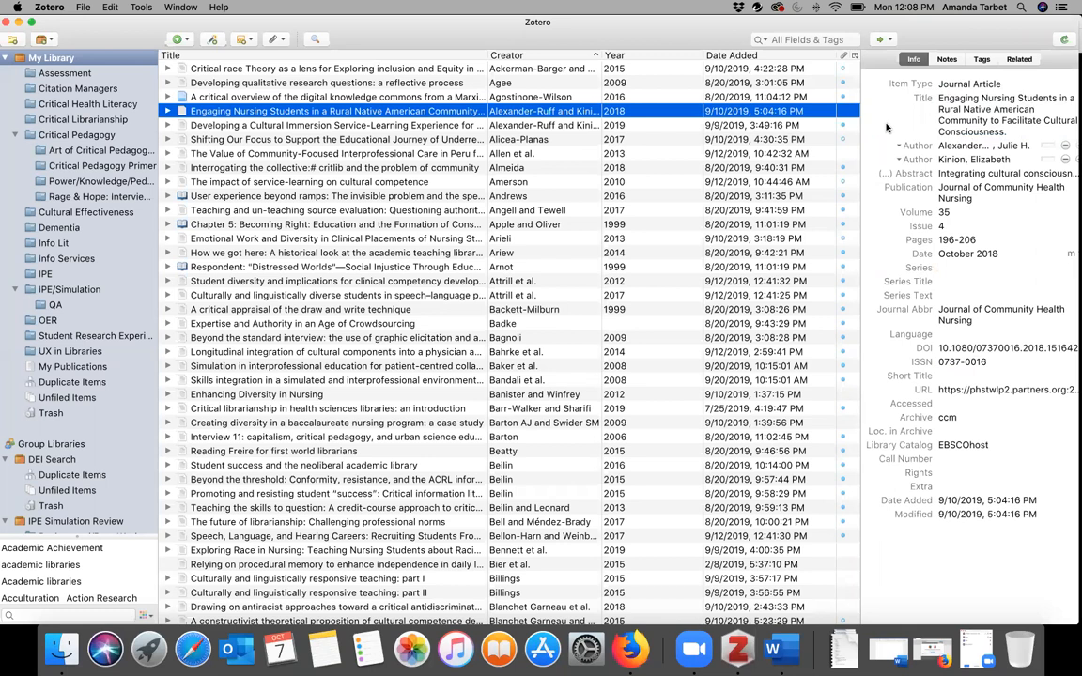
pyautogui.click(947, 59)
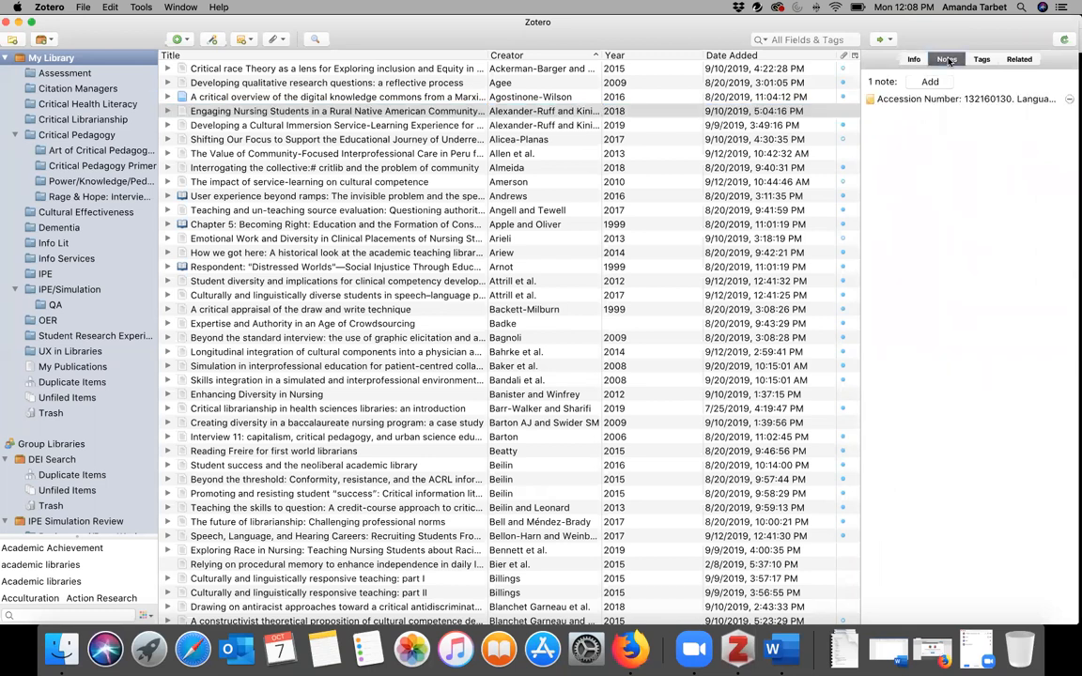
pyautogui.click(980, 60)
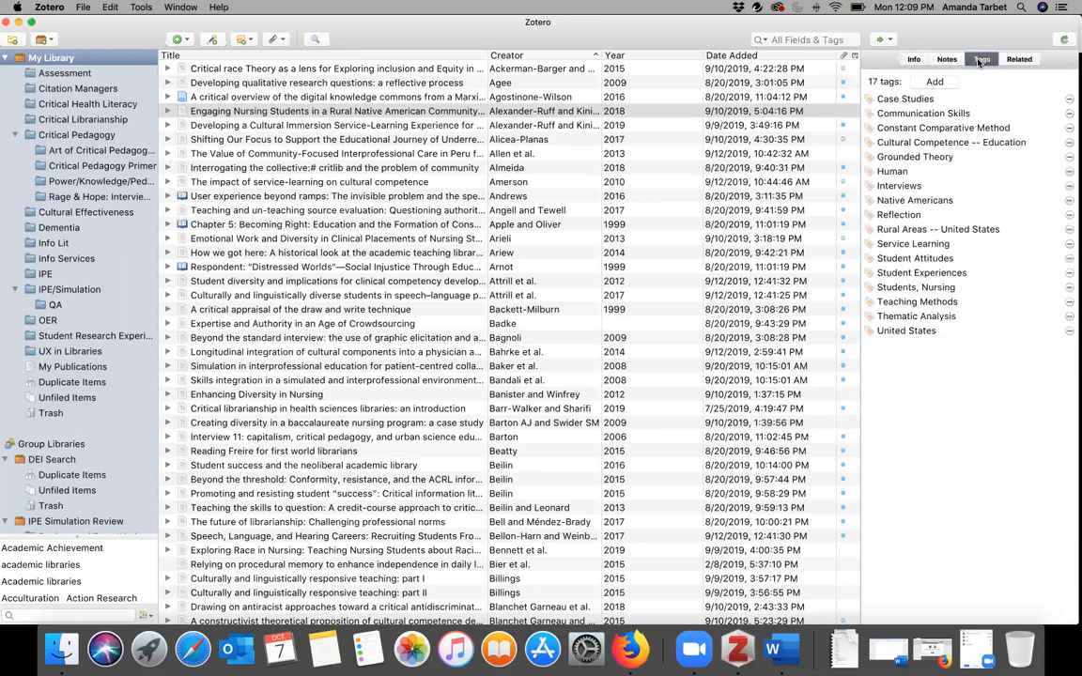
pyautogui.click(1026, 60)
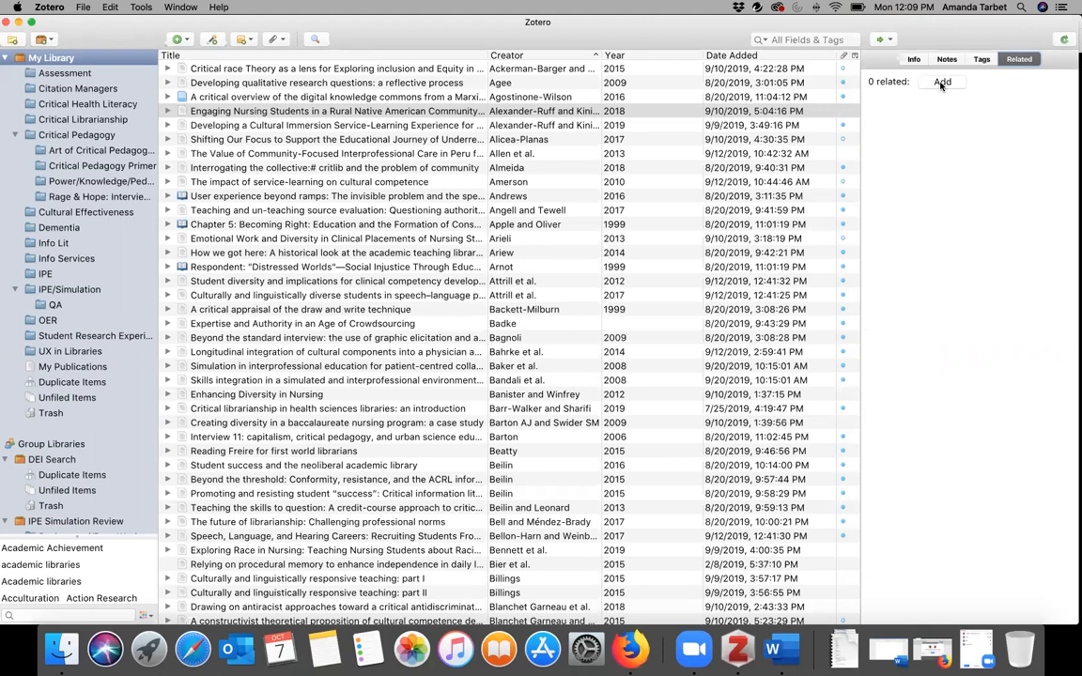
pyautogui.click(909, 60)
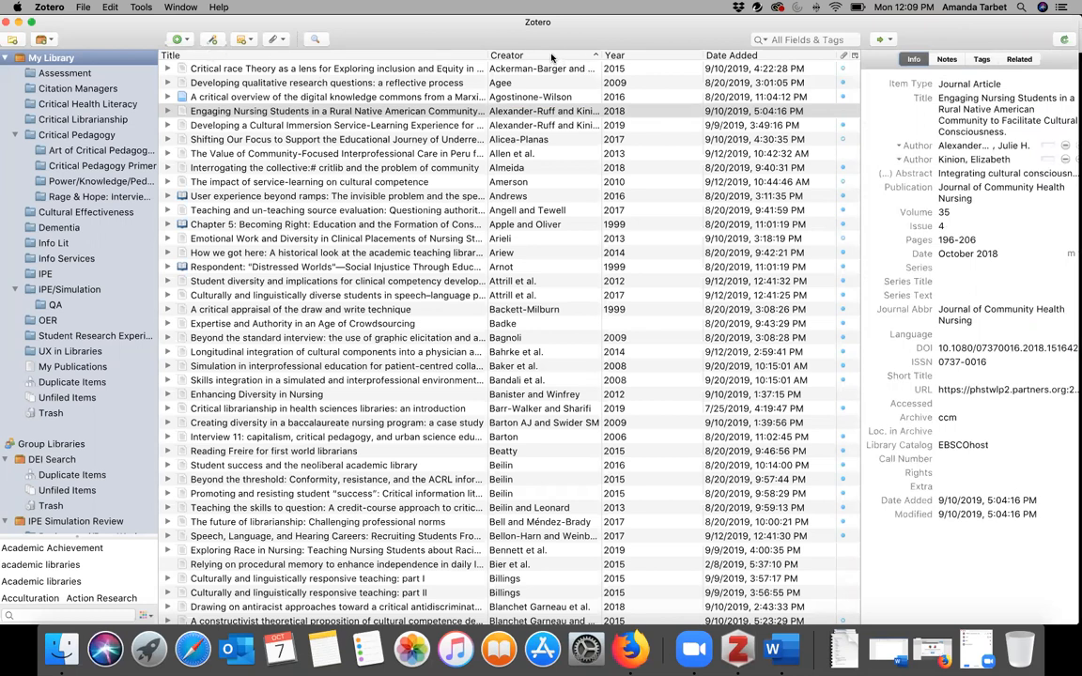
# Compare sorting the library items by title and by year, leave them sorted by year, and view the available column options.
pyautogui.click(652, 57)
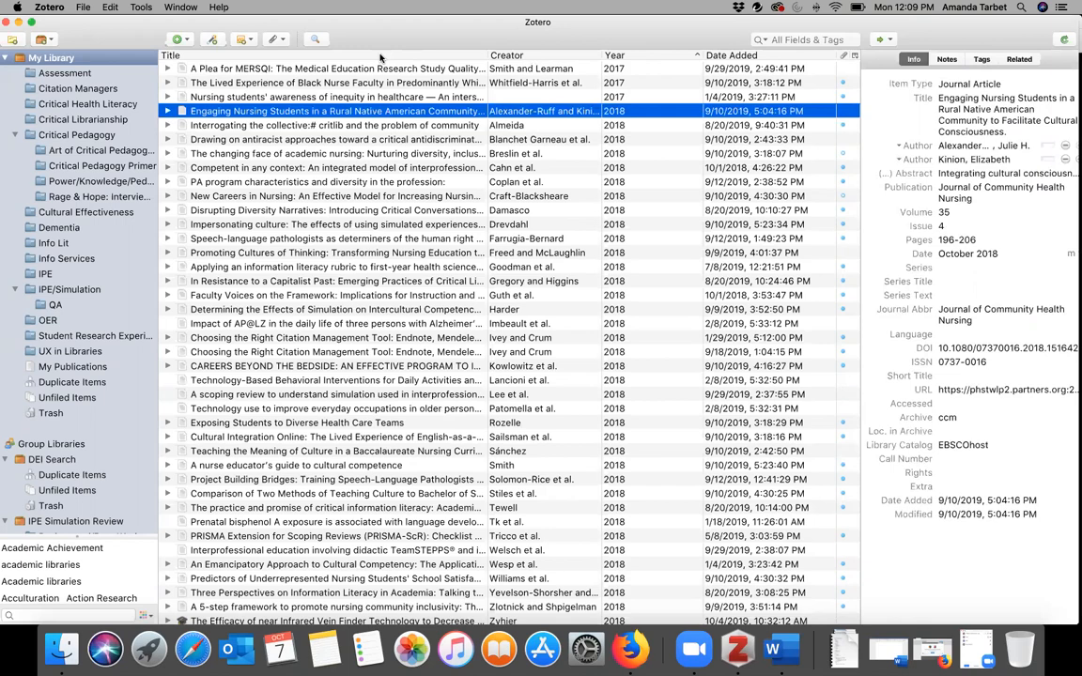
pyautogui.click(468, 54)
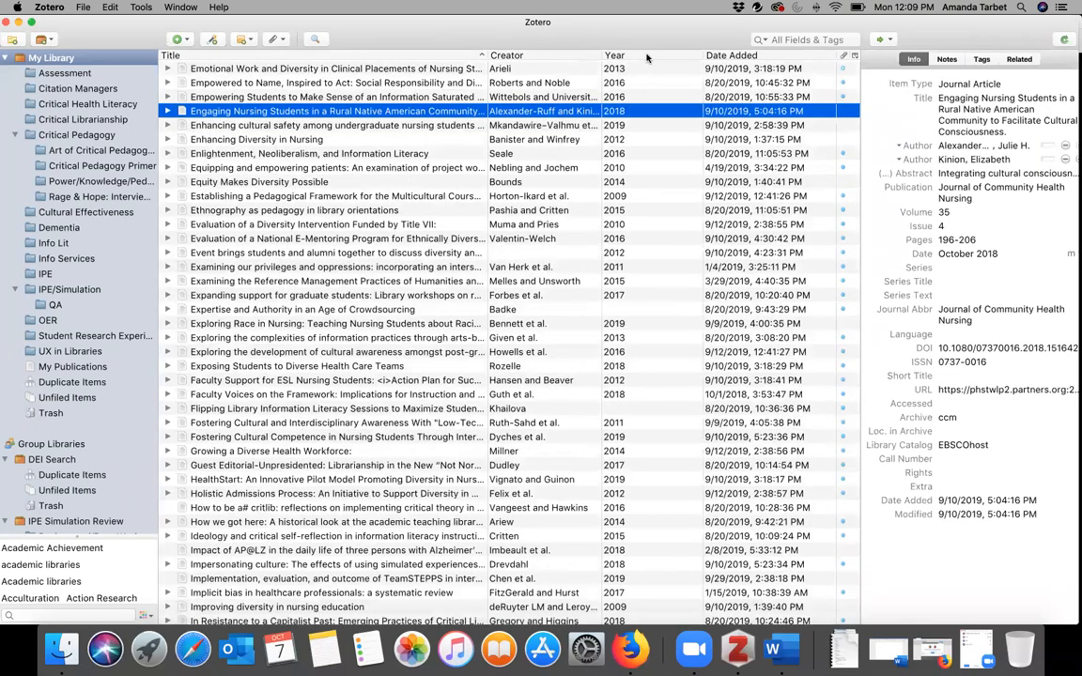
pyautogui.click(647, 58)
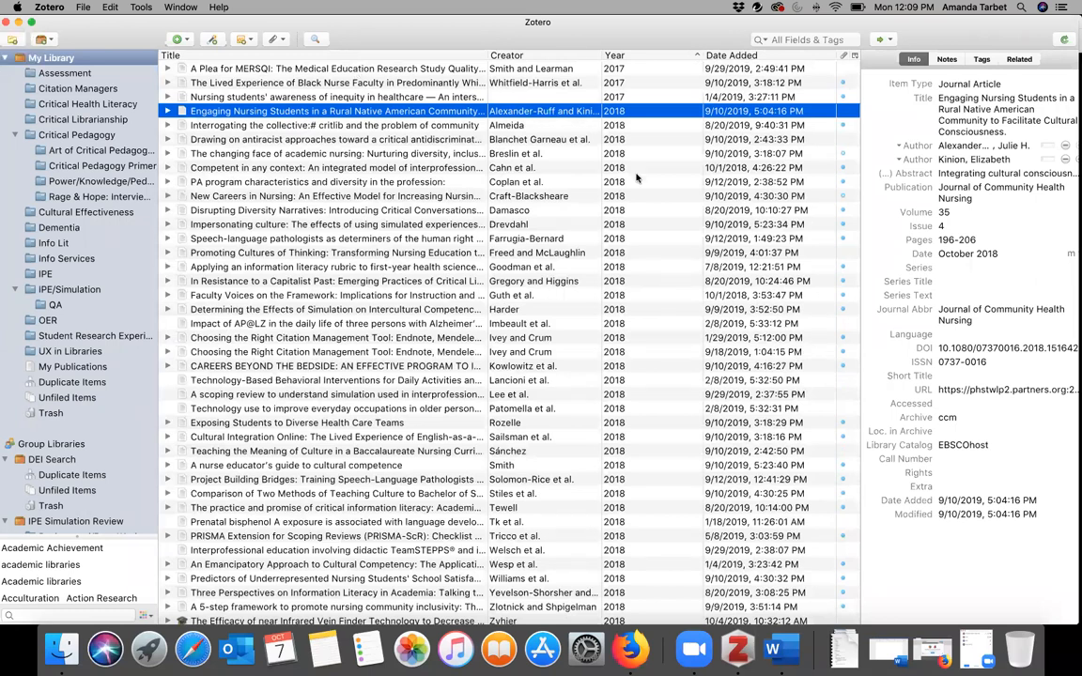
pyautogui.click(855, 56)
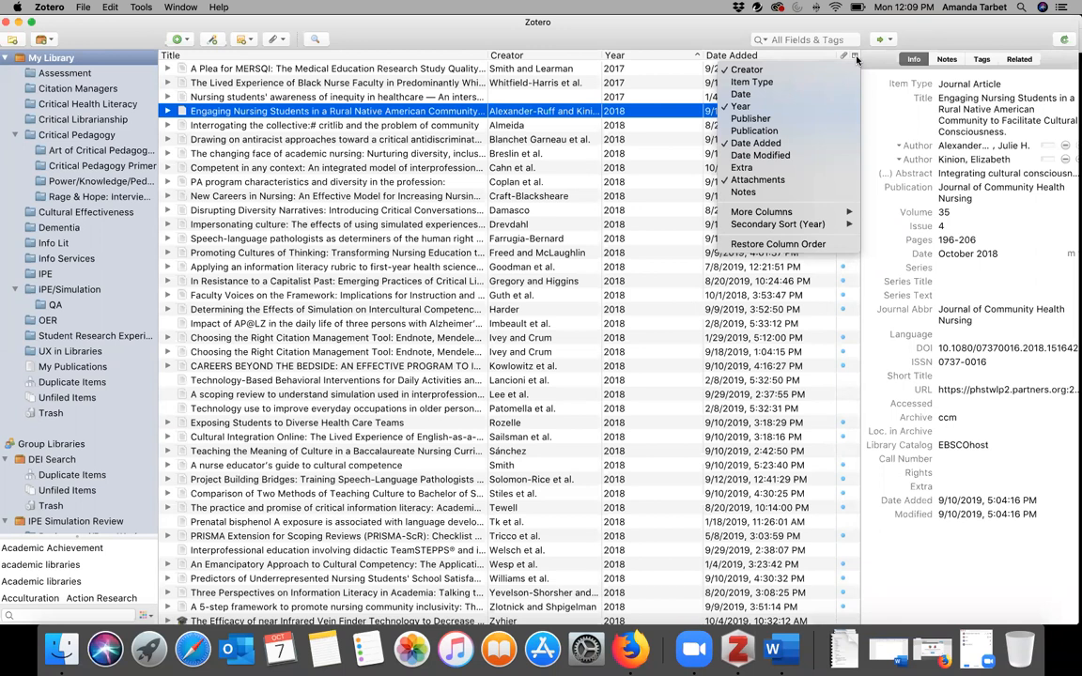
pyautogui.click(857, 59)
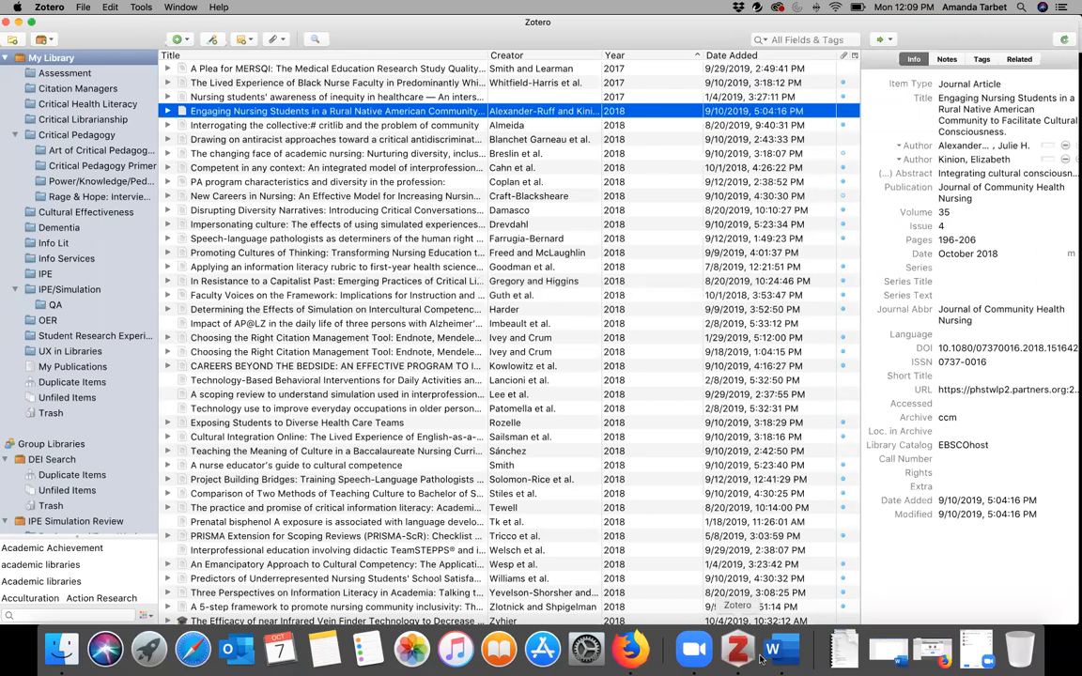
# Switch to the Zotero Webinar presentation in Firefox and advance to the Set Up Sync slide.
pyautogui.click(935, 651)
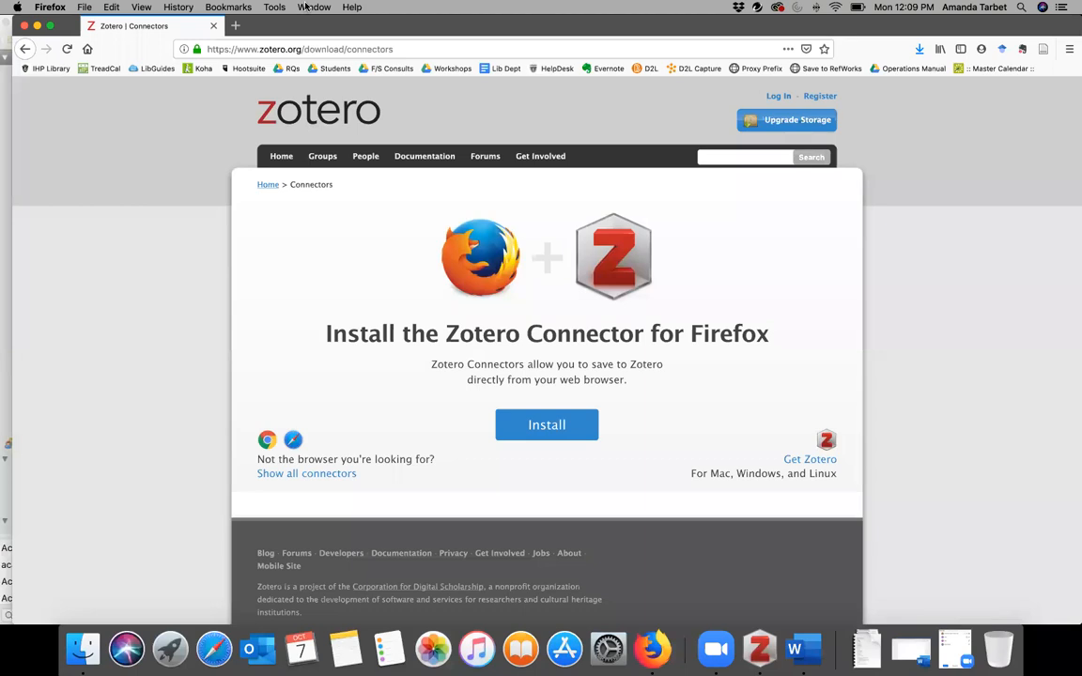
pyautogui.click(314, 7)
pyautogui.click(340, 67)
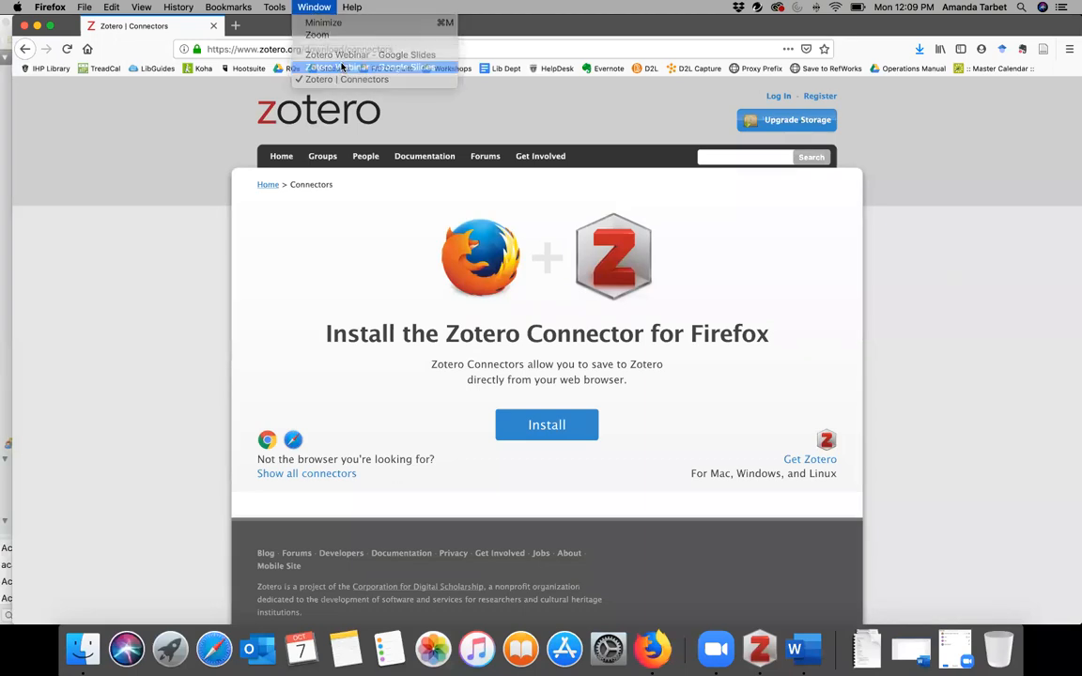
pyautogui.press('Right')
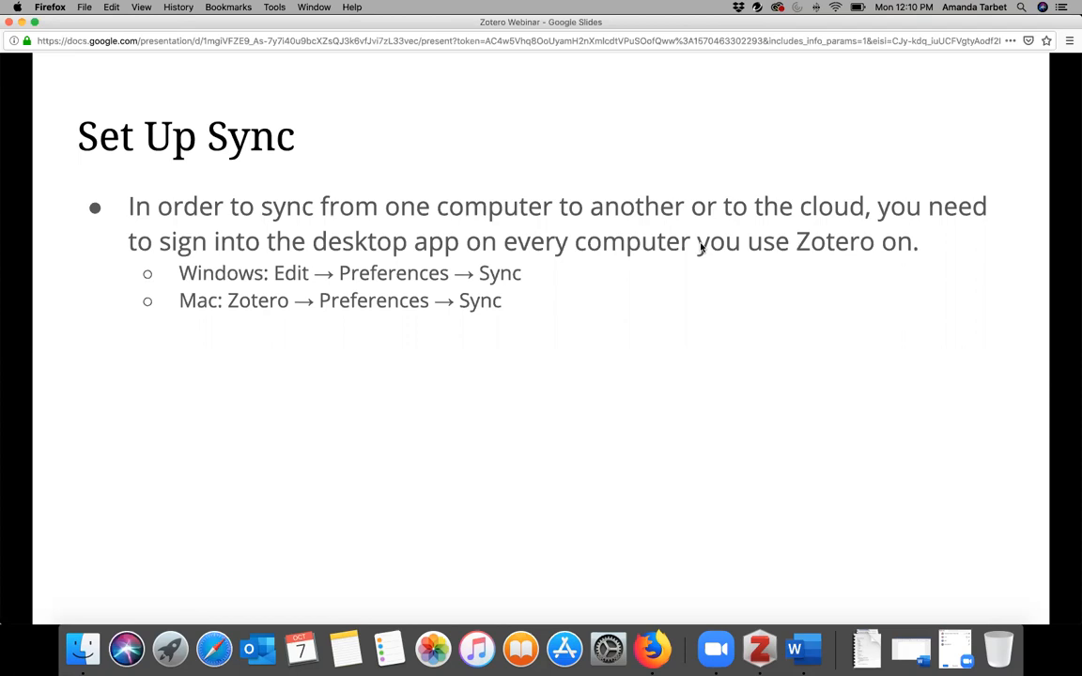
# Switch to Zotero, review the data and file syncing settings in the Sync preferences, and close the preferences.
pyautogui.click(759, 649)
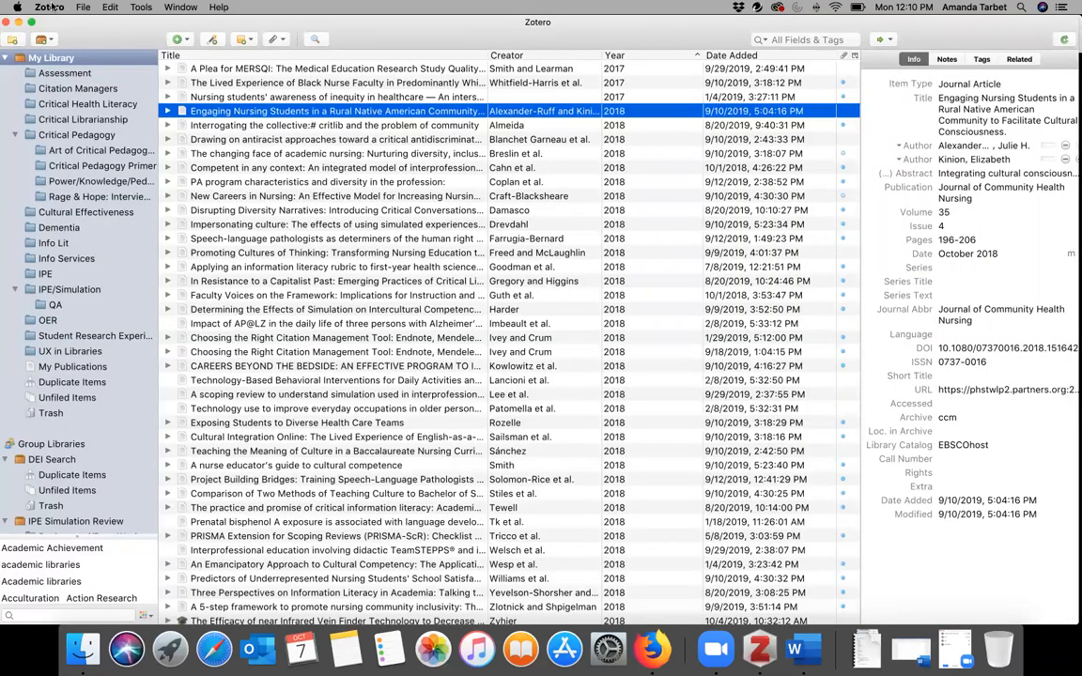
pyautogui.click(47, 7)
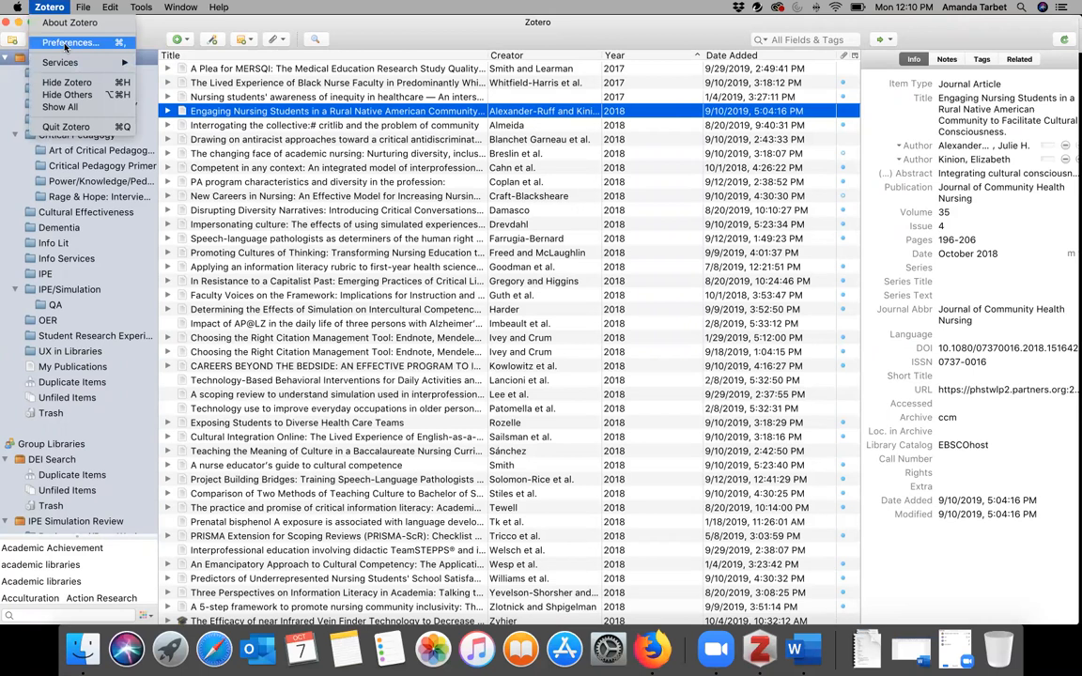
pyautogui.click(66, 44)
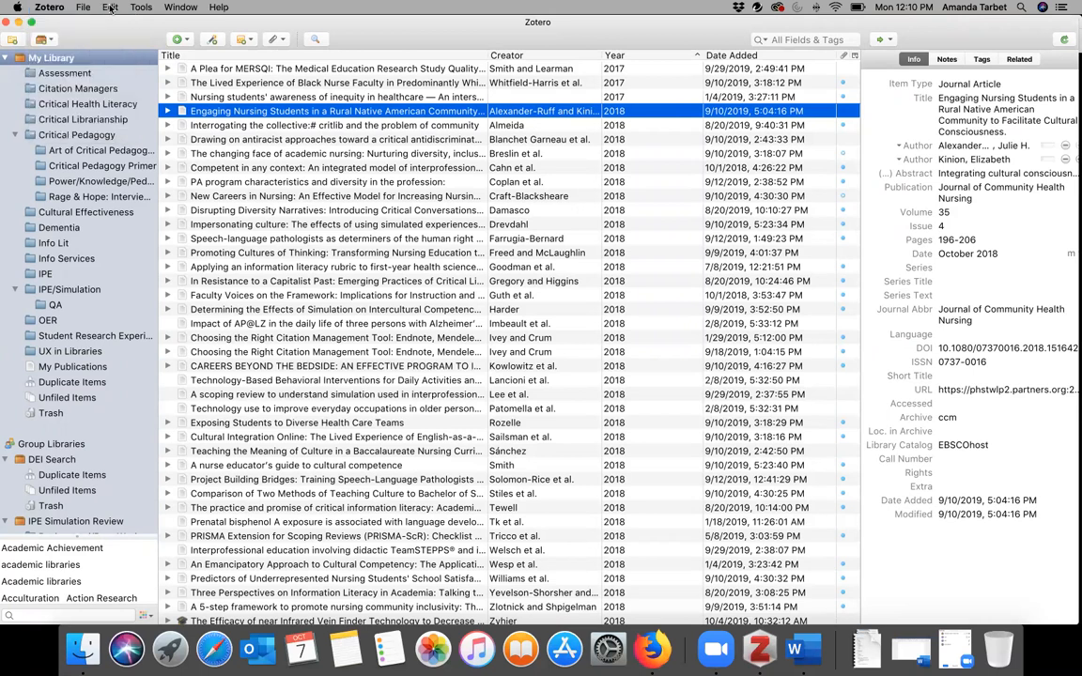
pyautogui.click(111, 8)
pyautogui.click(110, 8)
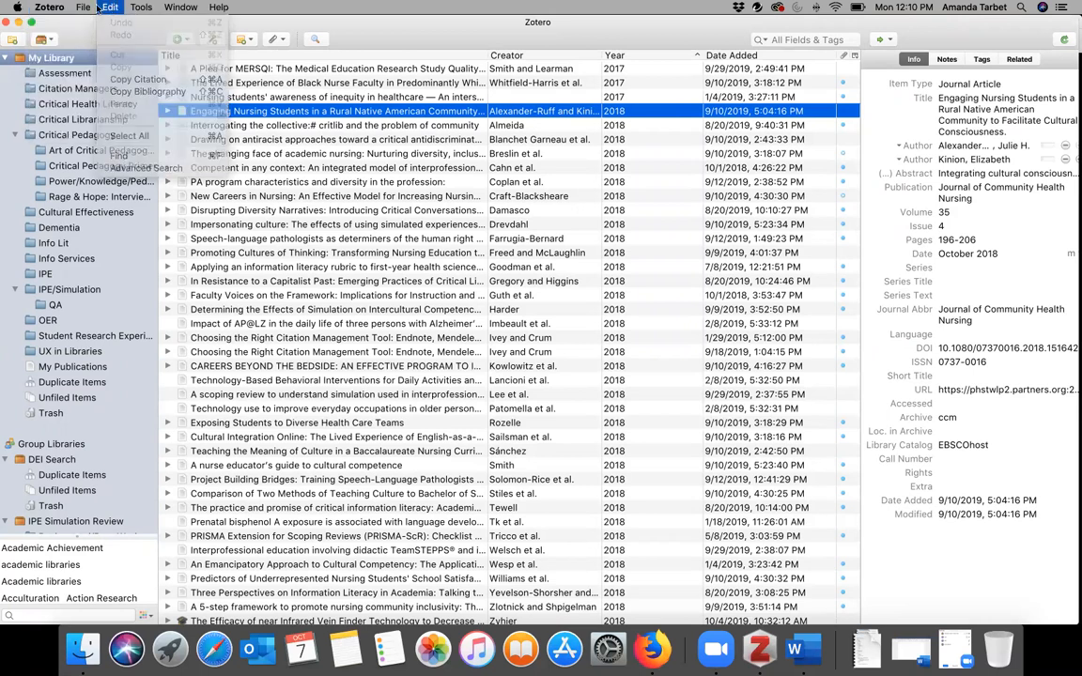
pyautogui.click(52, 7)
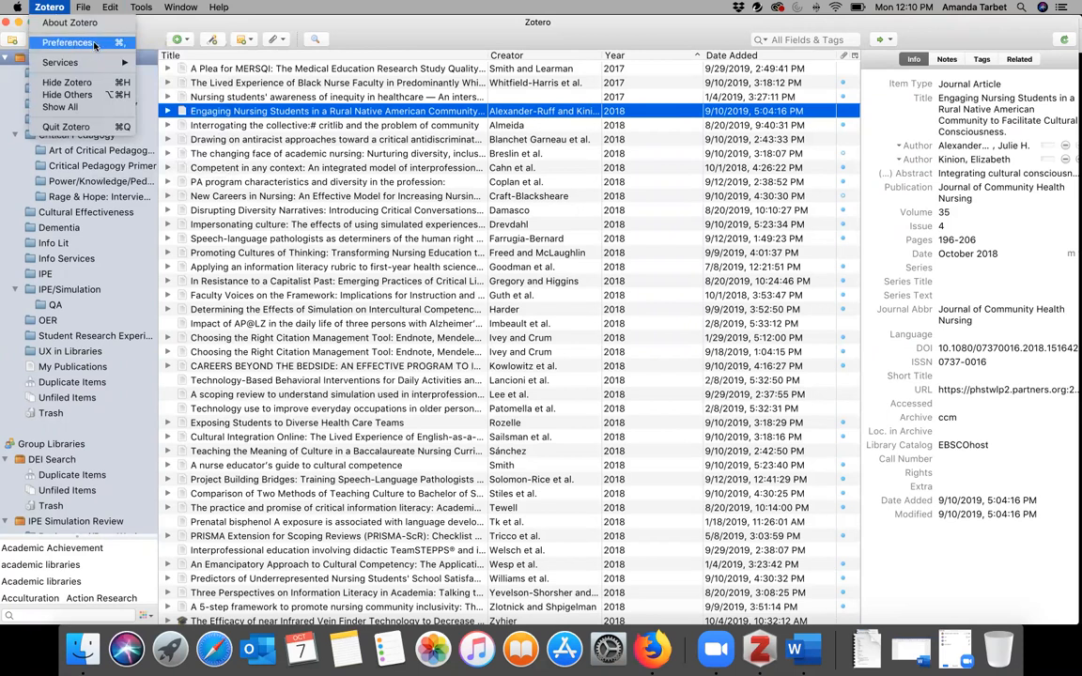
pyautogui.click(92, 43)
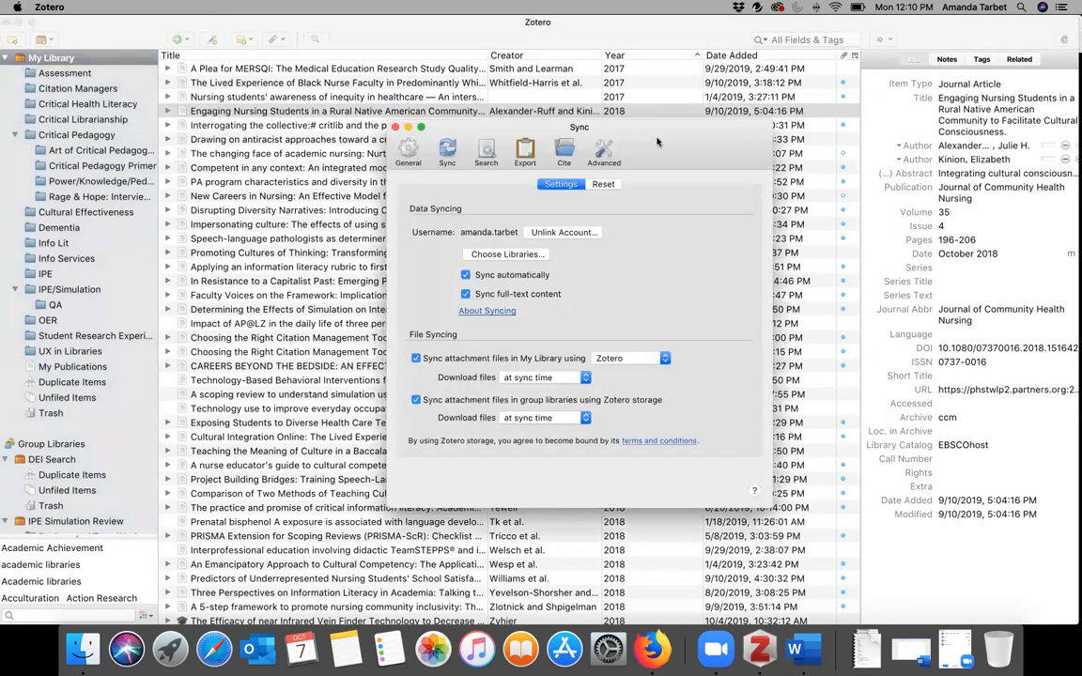
pyautogui.moveTo(593, 45); pyautogui.dragTo(590, 35)
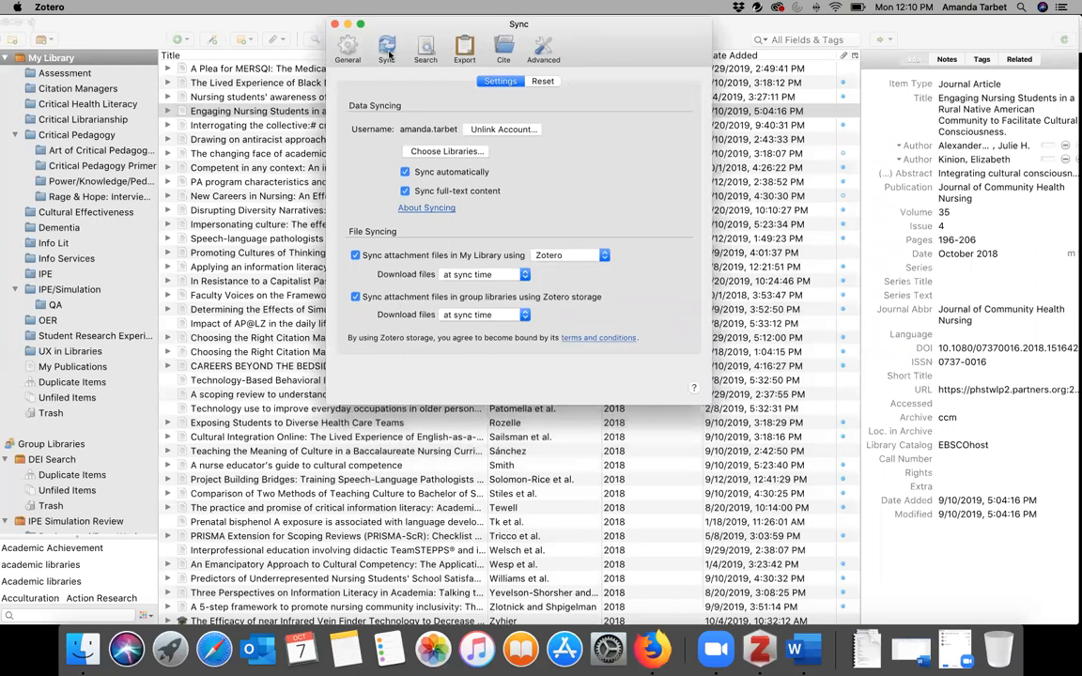
pyautogui.click(386, 48)
pyautogui.click(335, 25)
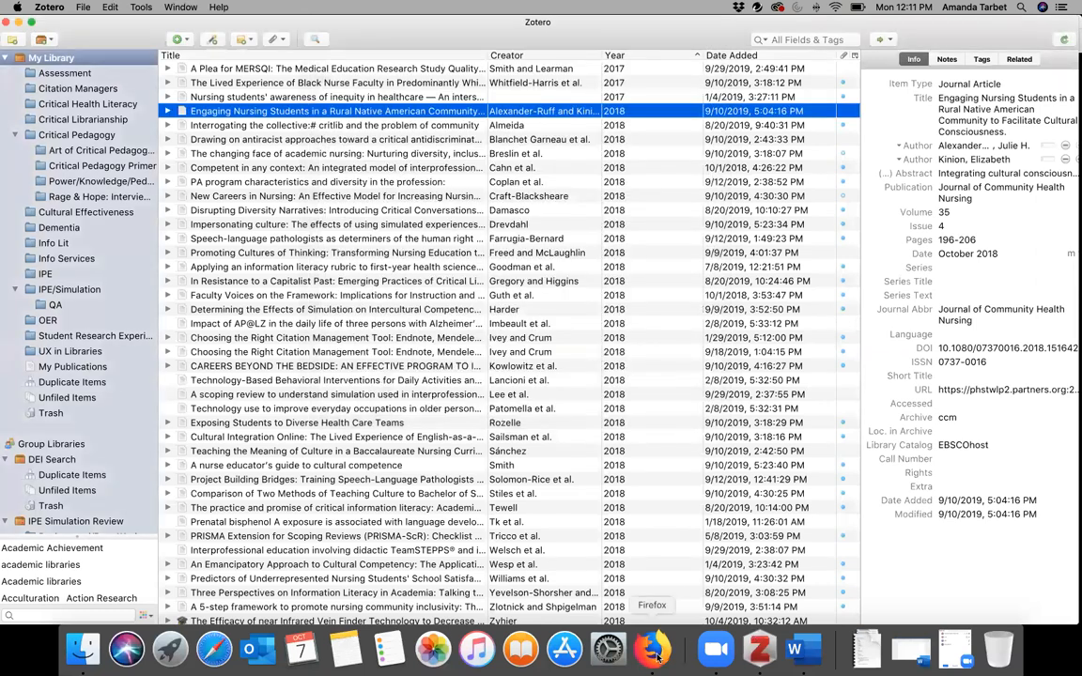
# Return to the webinar slides in Firefox and advance to the Import Methods slide.
pyautogui.click(655, 651)
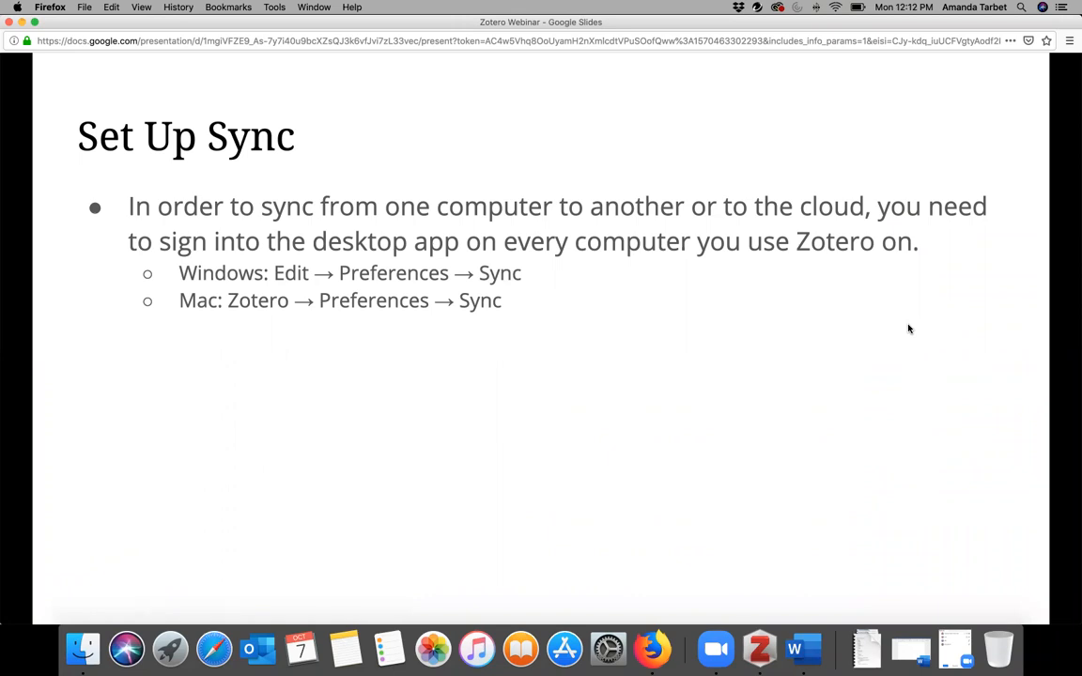
pyautogui.press('Right')
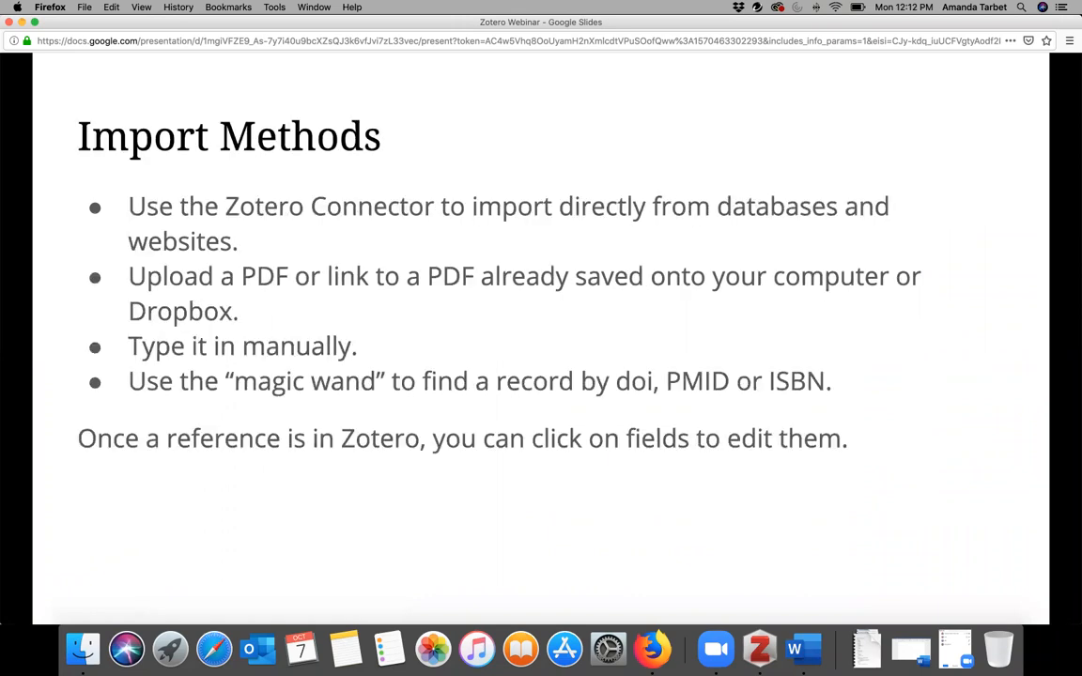
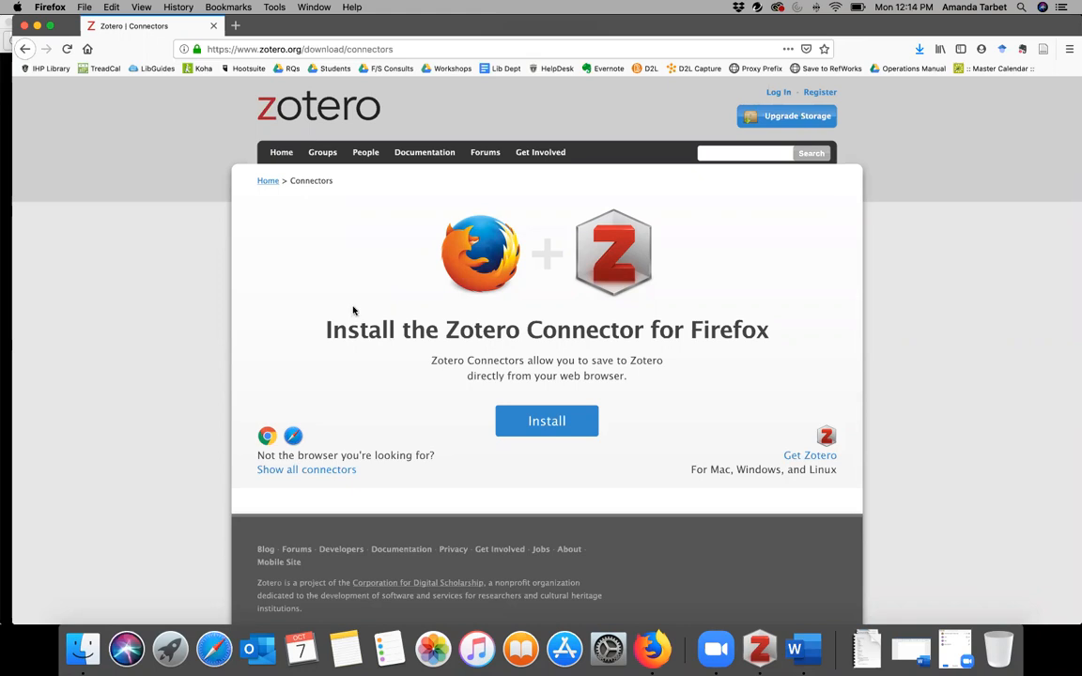
# Go from the Connectors page through the Zotero home page to the downloads page and examine the desktop app and Firefox Connector options.
pyautogui.scroll(-1, 355, 310)
pyautogui.scroll(1, 340, 250)
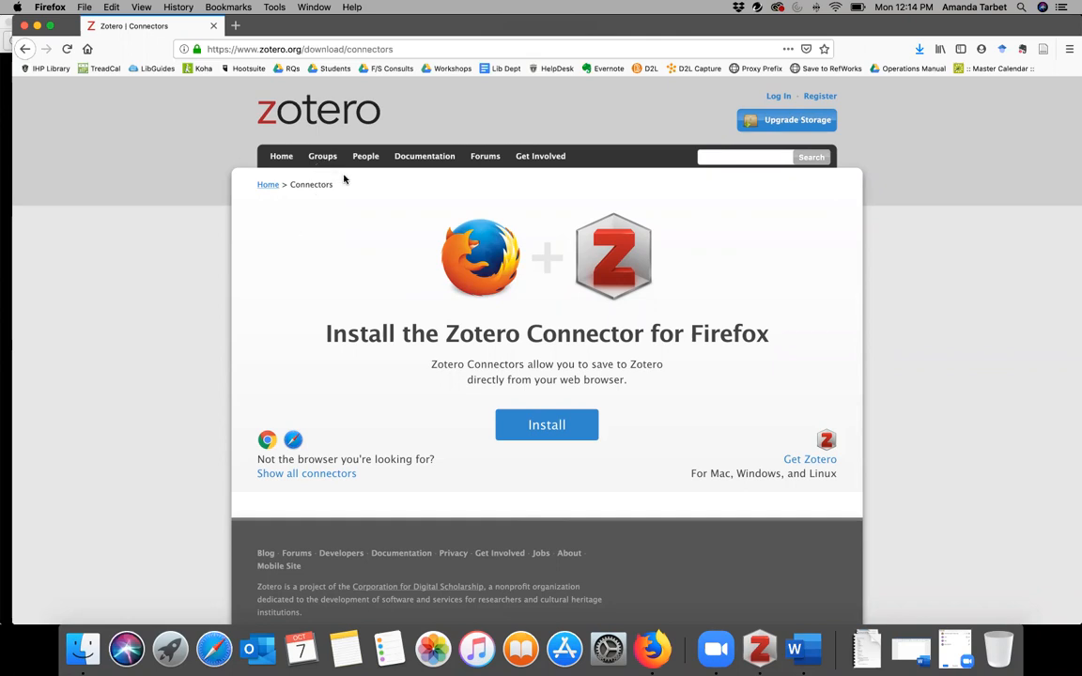
pyautogui.click(303, 113)
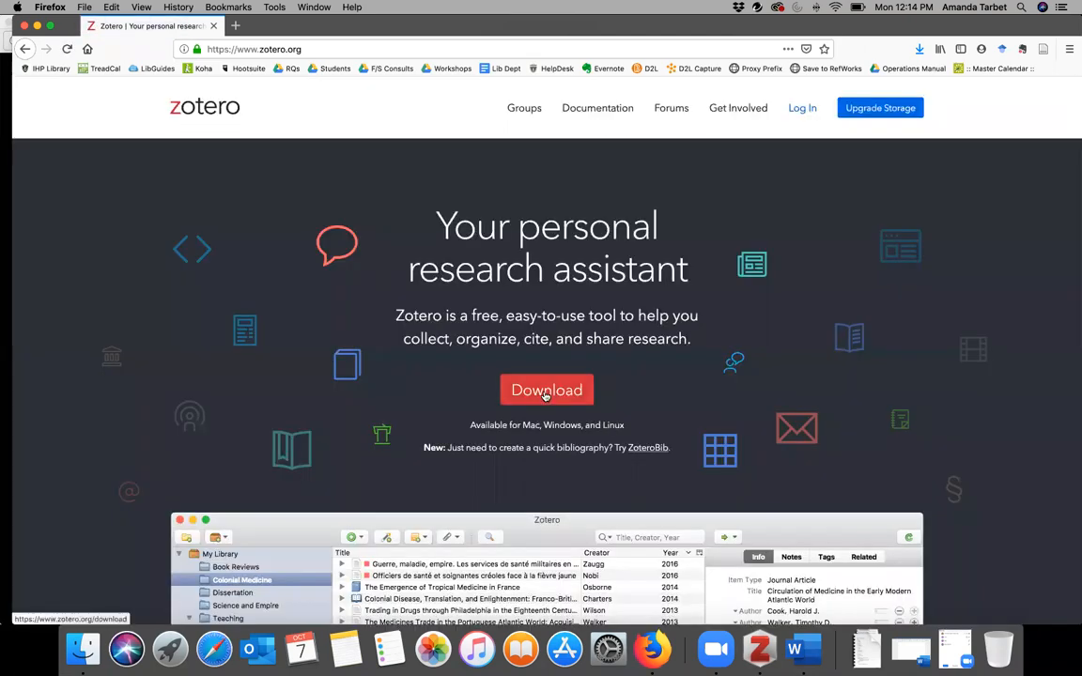
pyautogui.click(545, 392)
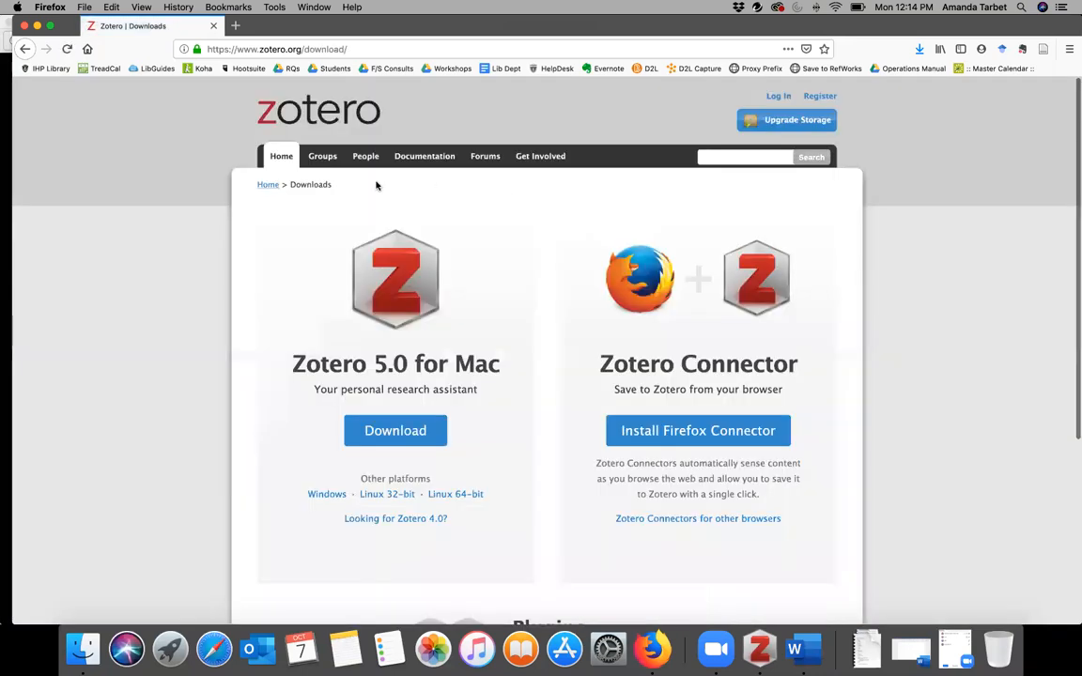
pyautogui.scroll(-1, 425, 278)
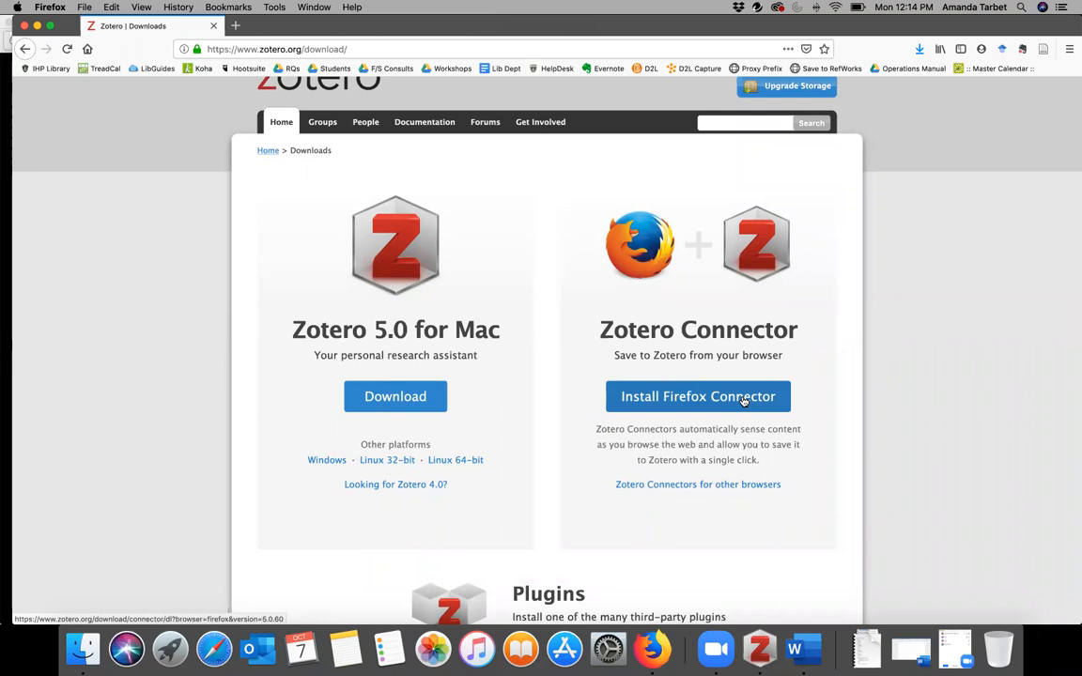
pyautogui.scroll(1, 860, 322)
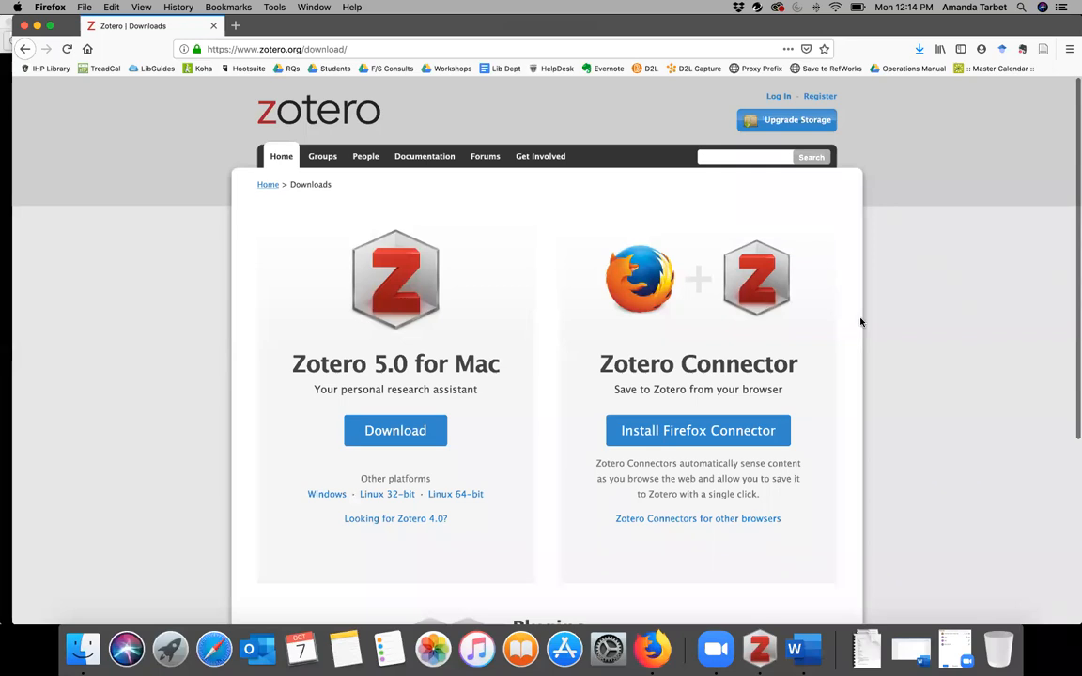
# Open the IHP Library website in a new tab and run a keyword search of all resources for "flu prevention".
pyautogui.click(236, 26)
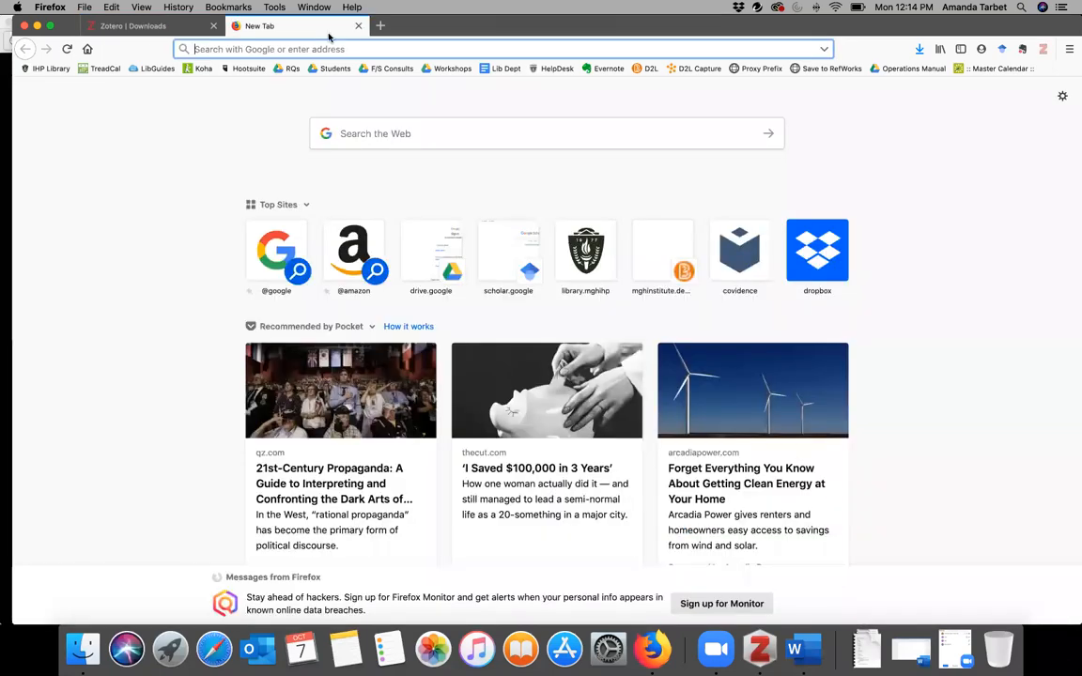
pyautogui.click(55, 68)
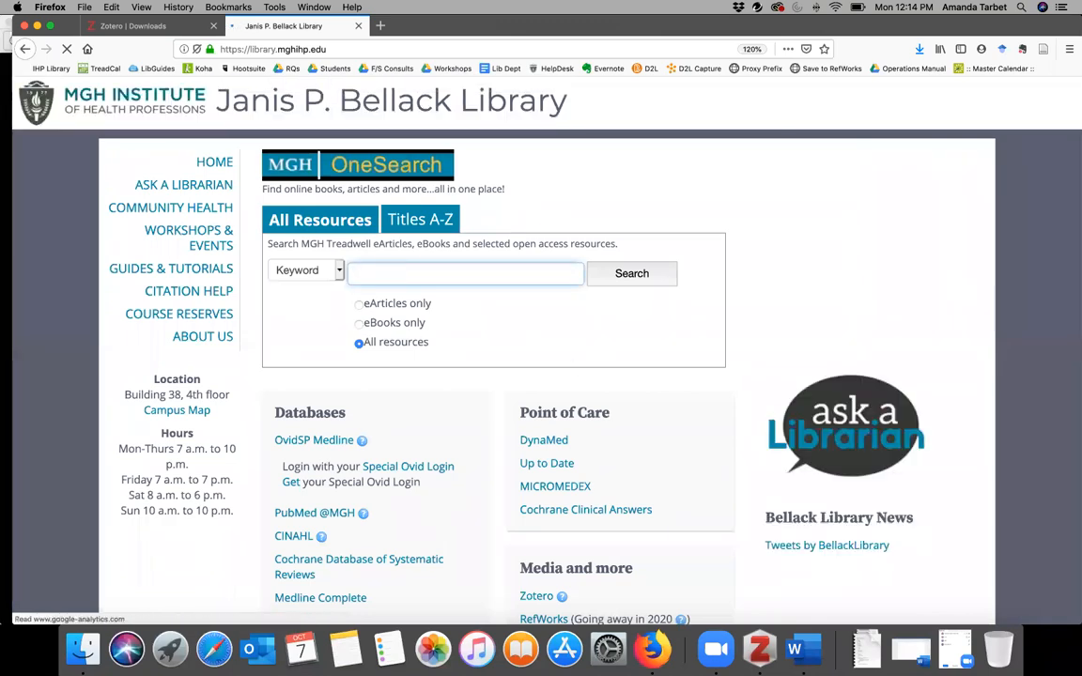
pyautogui.write('flu prevention')
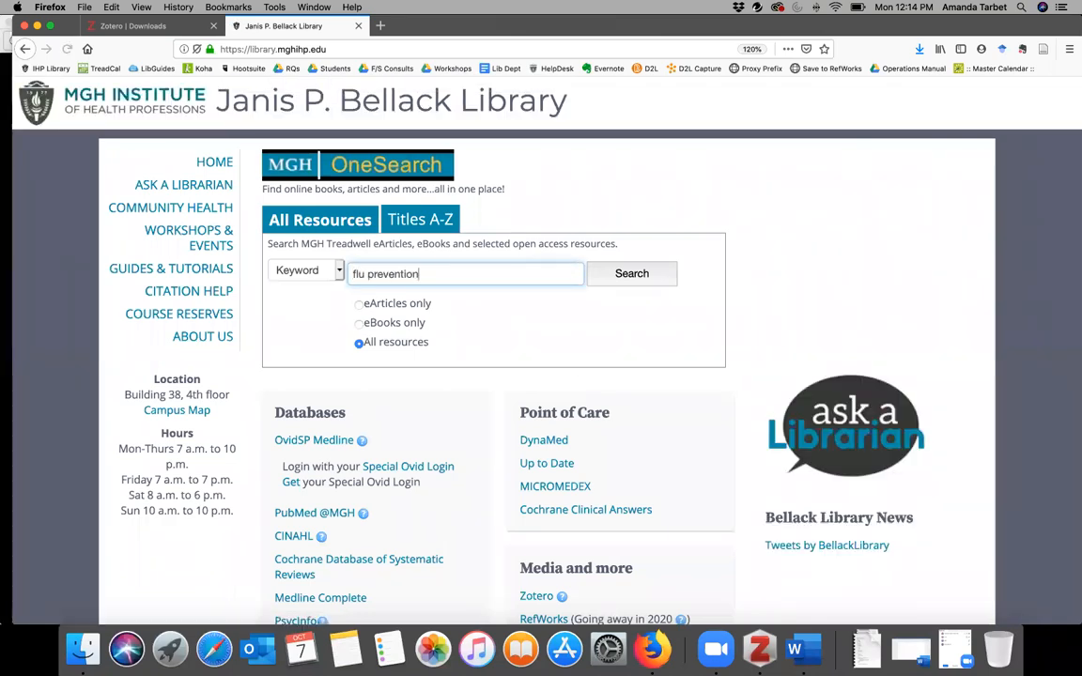
pyautogui.click(628, 280)
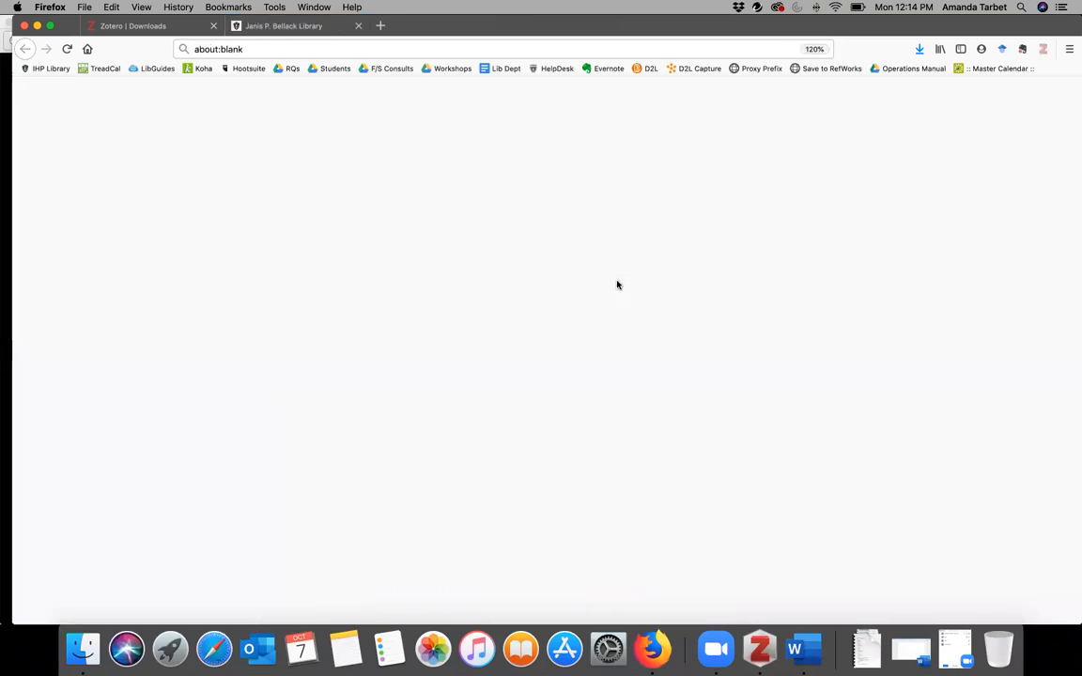
# Log in to the Treadwell Library proxy with the saved Partners username and password.
pyautogui.click(381, 249)
pyautogui.write('ajt')
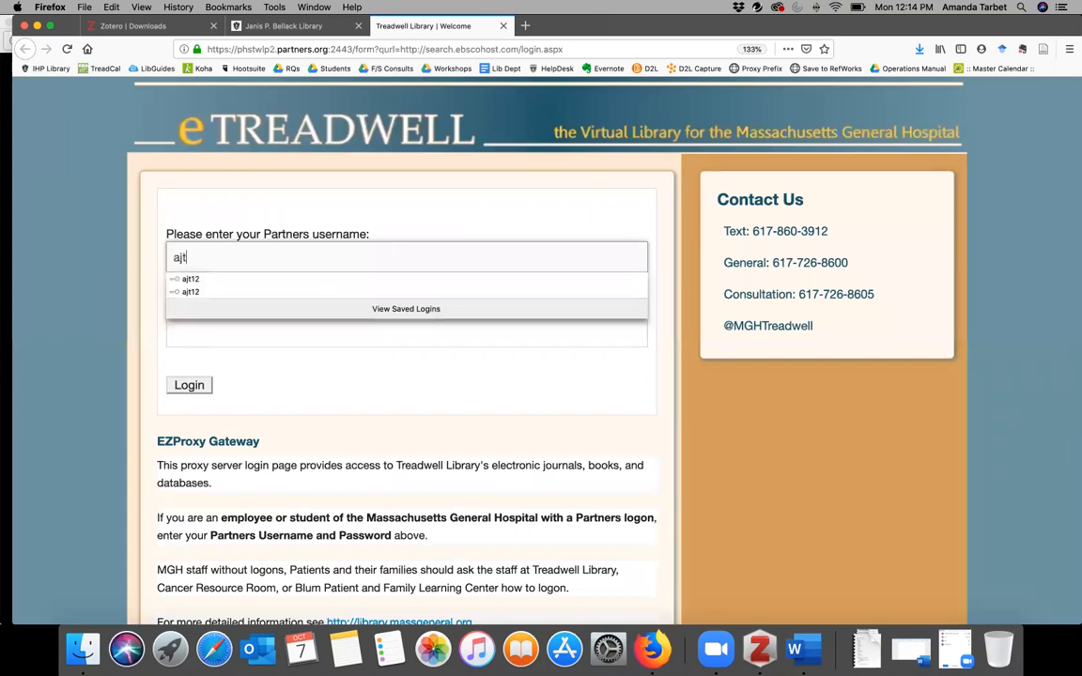
pyautogui.press('Down')
pyautogui.press('Return')
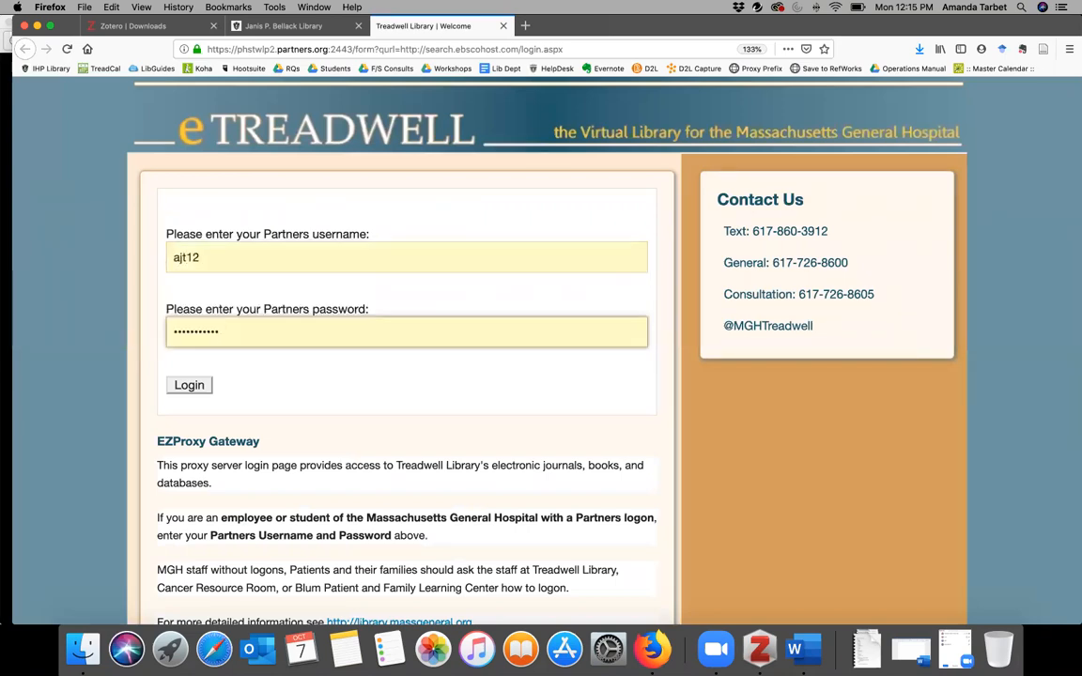
pyautogui.press('Return')
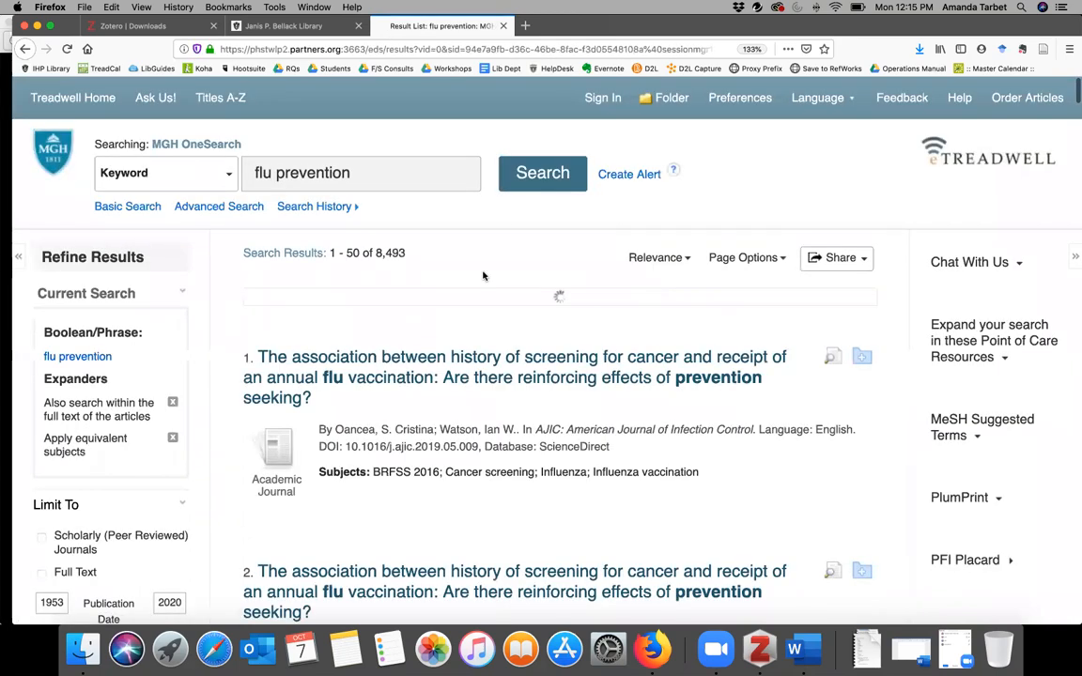
# Open the result about video and pamphlet instruction on swine flu prevention and save it to My Library with the Zotero Connector.
pyautogui.scroll(-2, 482, 275)
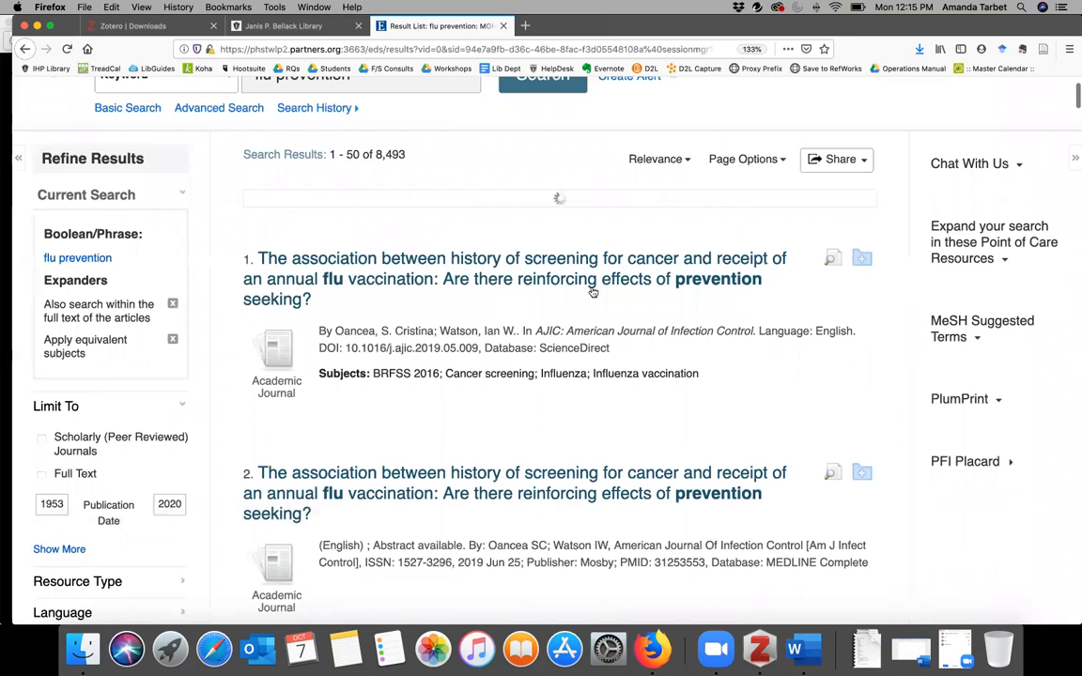
pyautogui.scroll(-5, 593, 292)
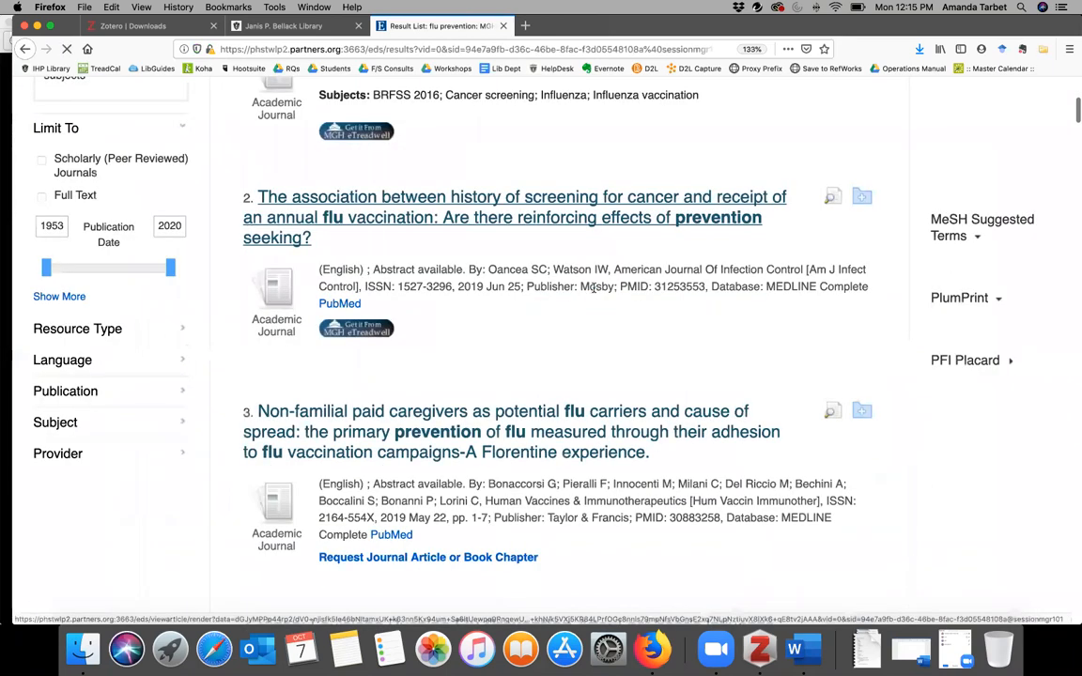
pyautogui.scroll(-9, 593, 289)
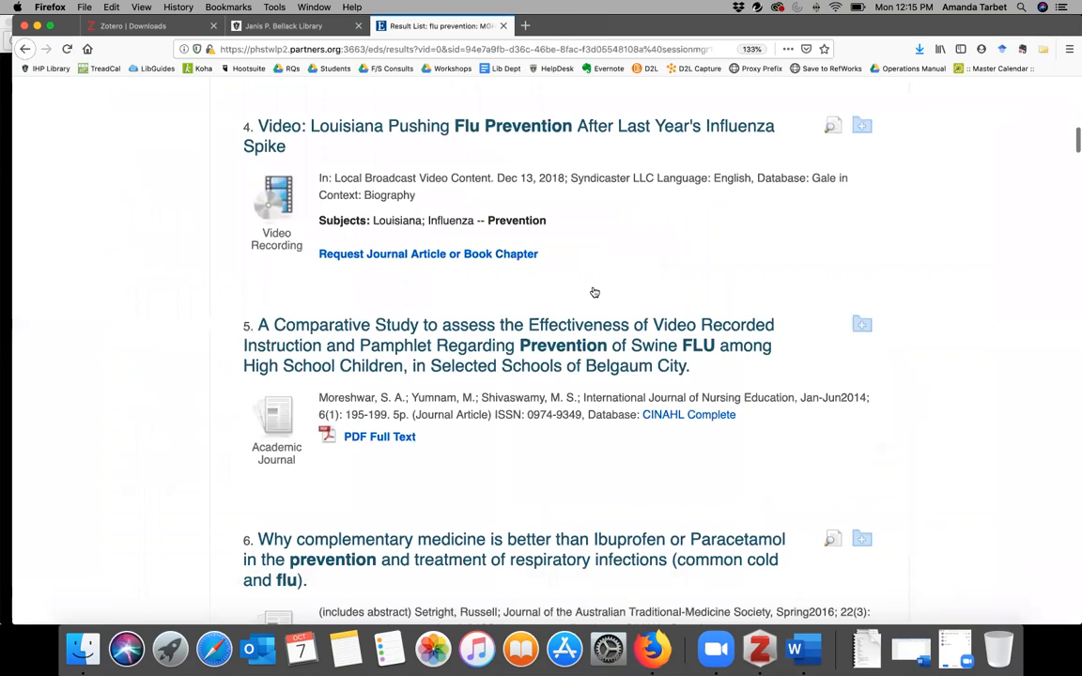
pyautogui.scroll(-3, 594, 293)
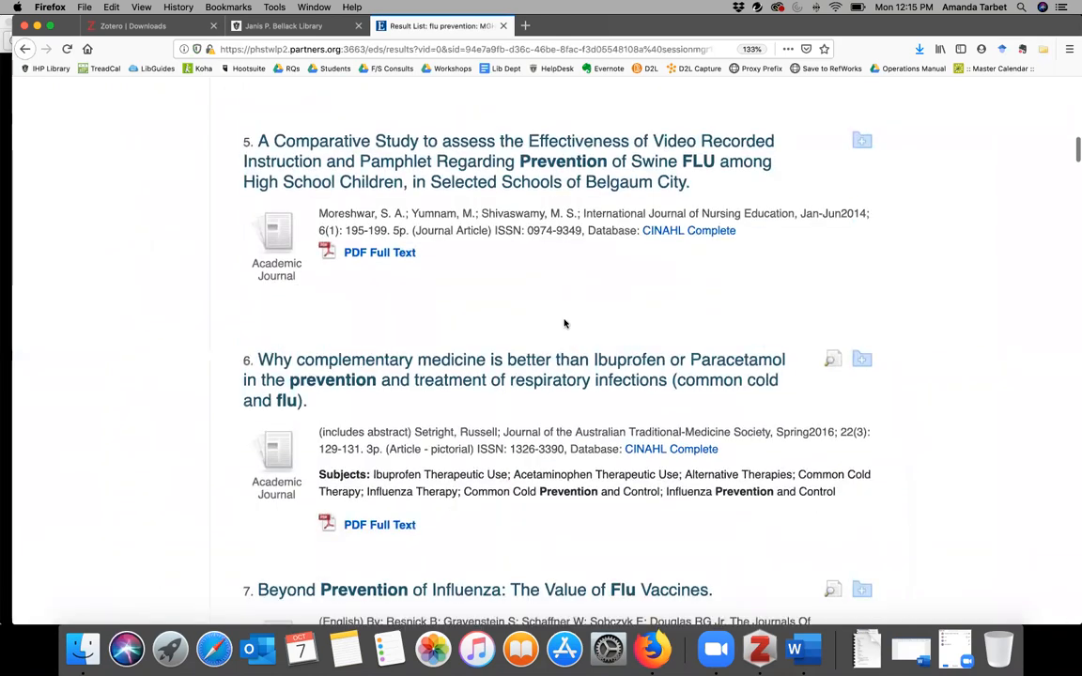
pyautogui.scroll(-1, 487, 257)
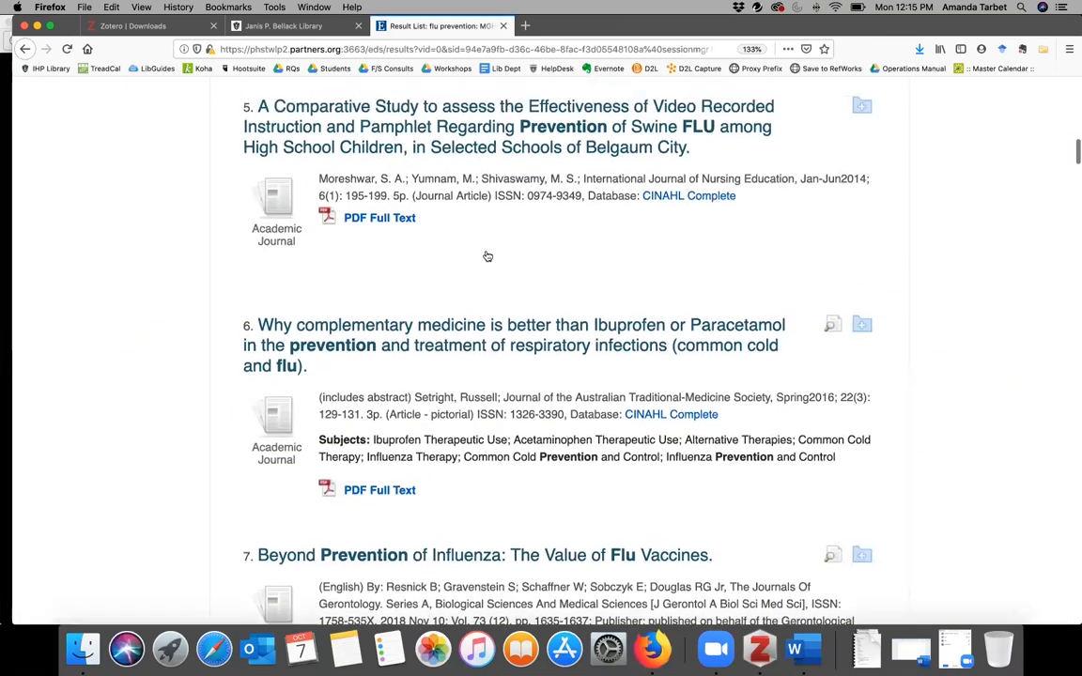
pyautogui.scroll(2, 404, 211)
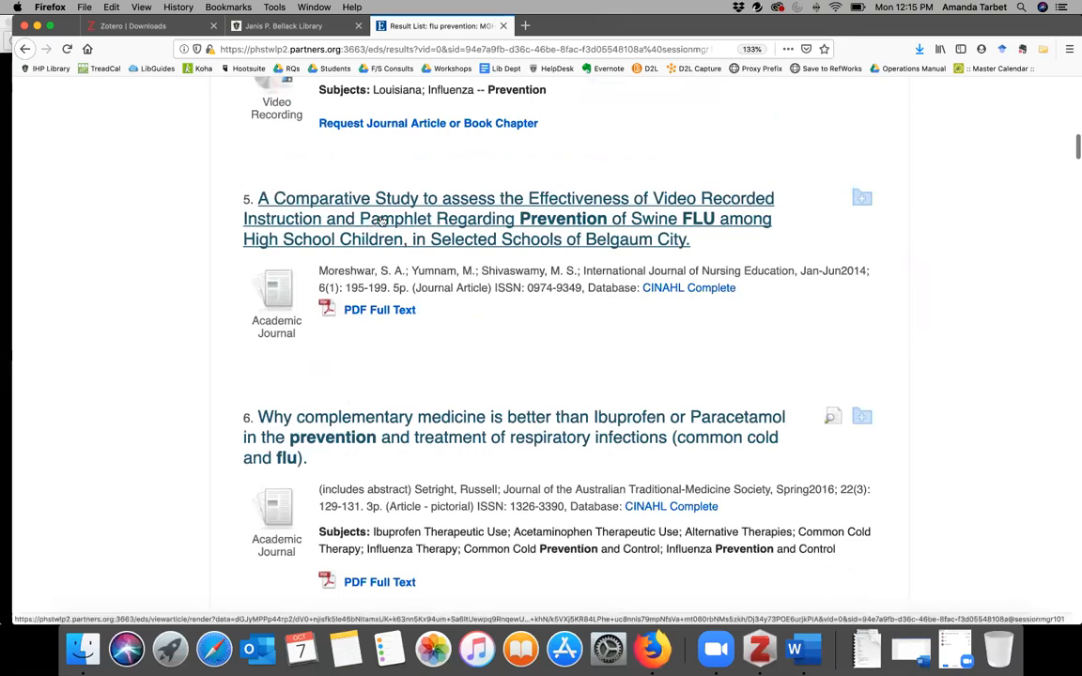
pyautogui.click(382, 220)
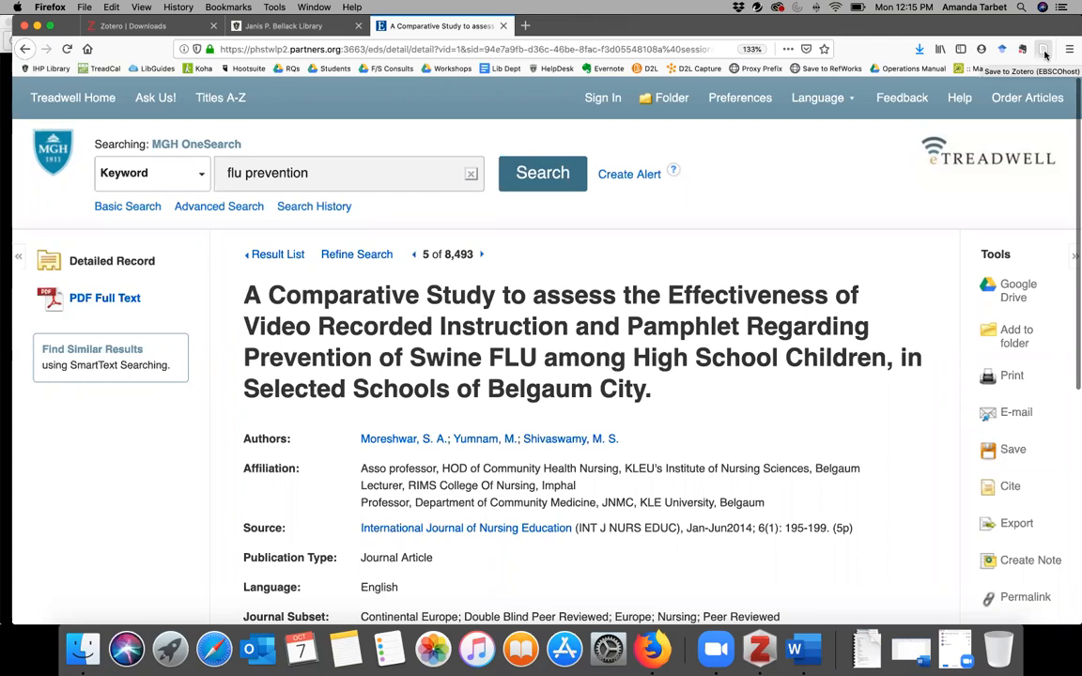
pyautogui.click(1044, 51)
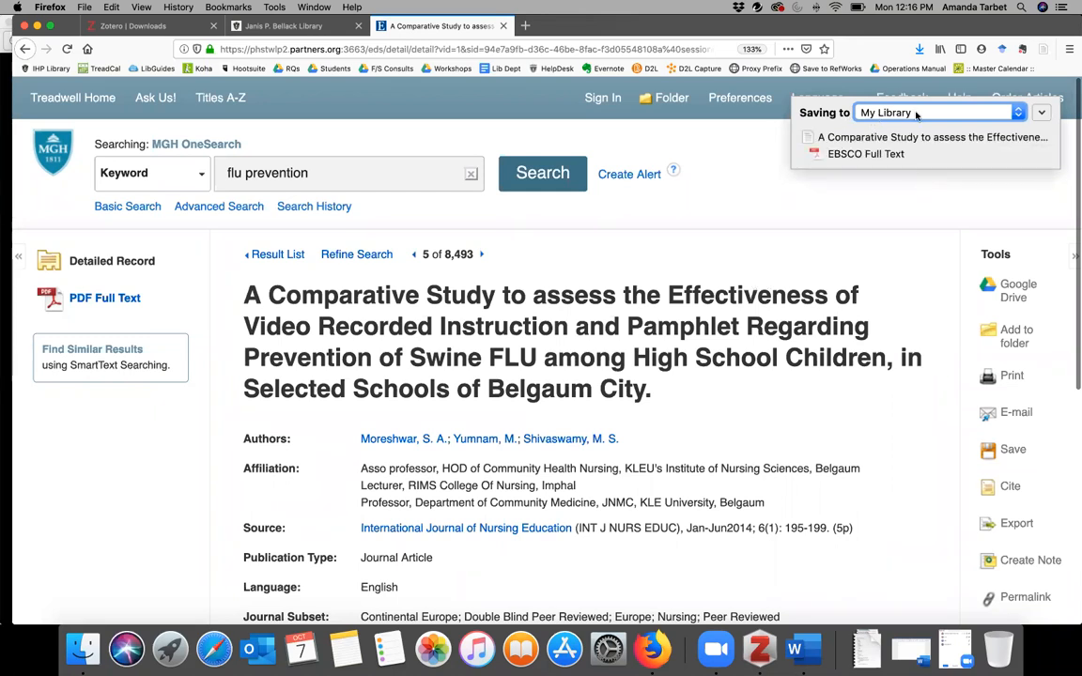
pyautogui.click(917, 114)
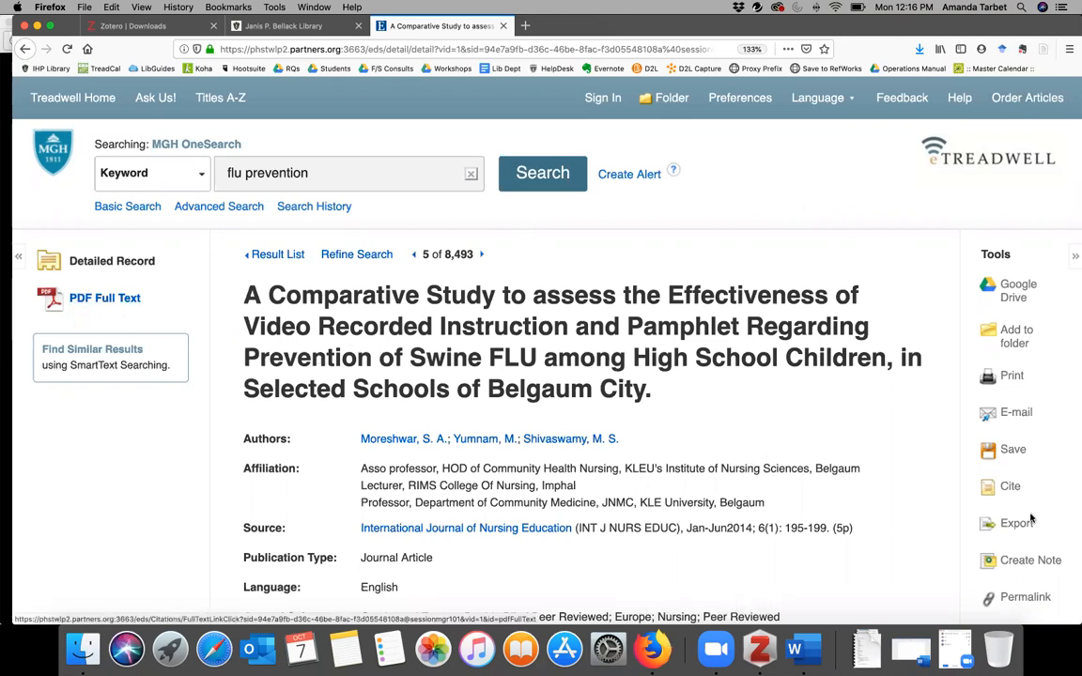
# Switch to Zotero, expand the newly saved swine flu article, and select its EBSCO Full Text attachment to view the file details.
pyautogui.click(762, 650)
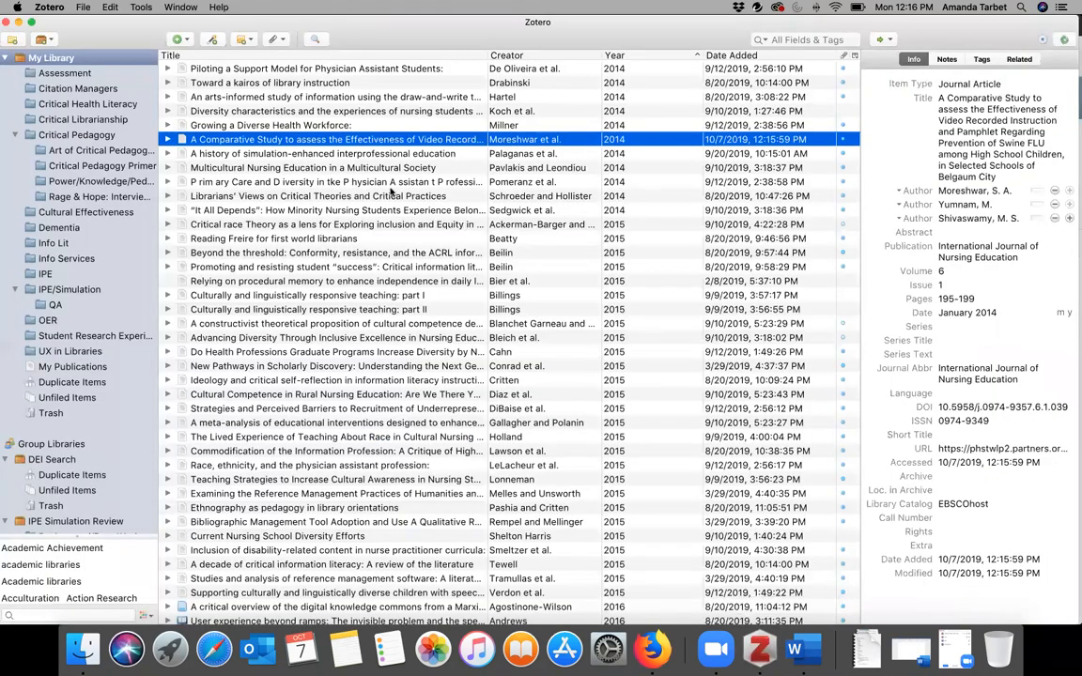
pyautogui.scroll(-1, 443, 191)
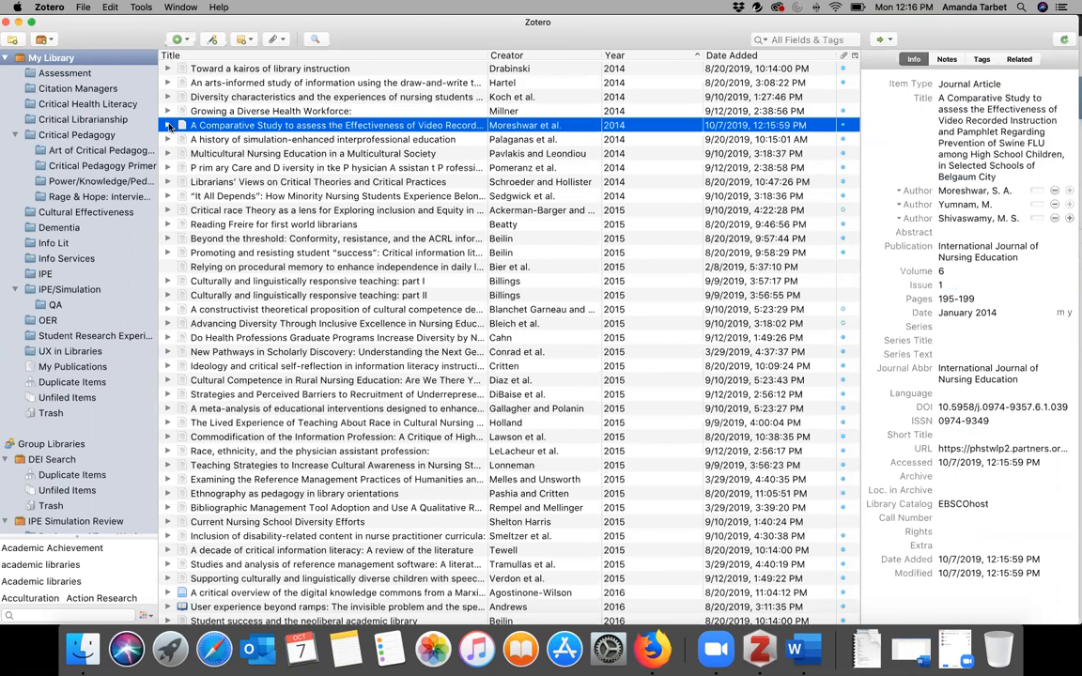
pyautogui.scroll(-3, 168, 125)
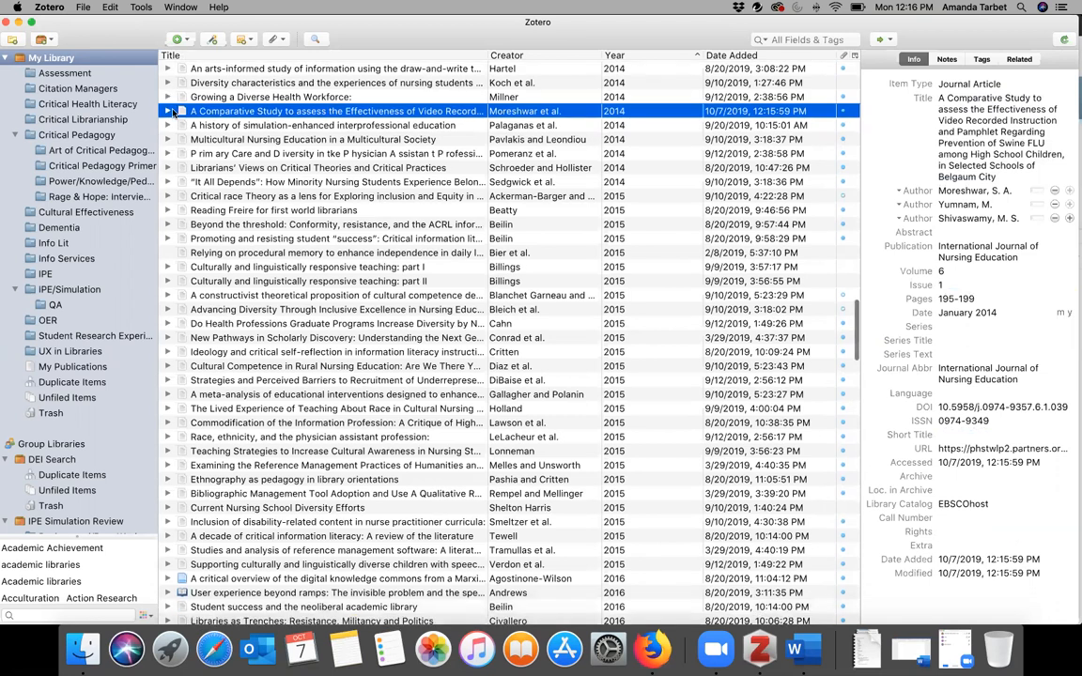
pyautogui.click(167, 83)
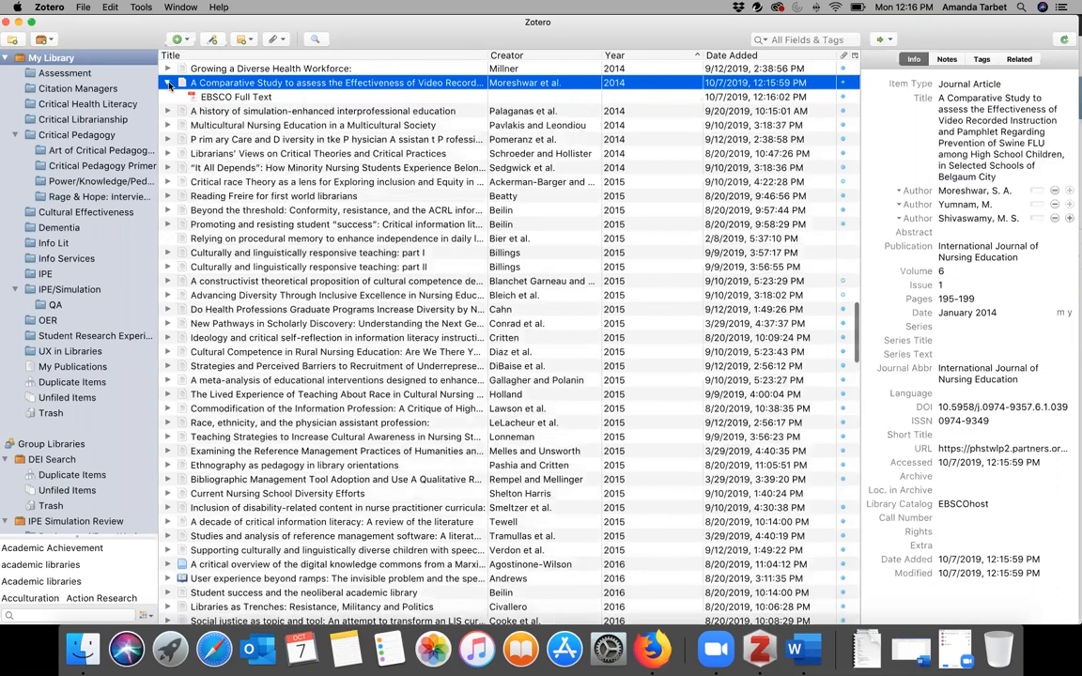
pyautogui.click(340, 96)
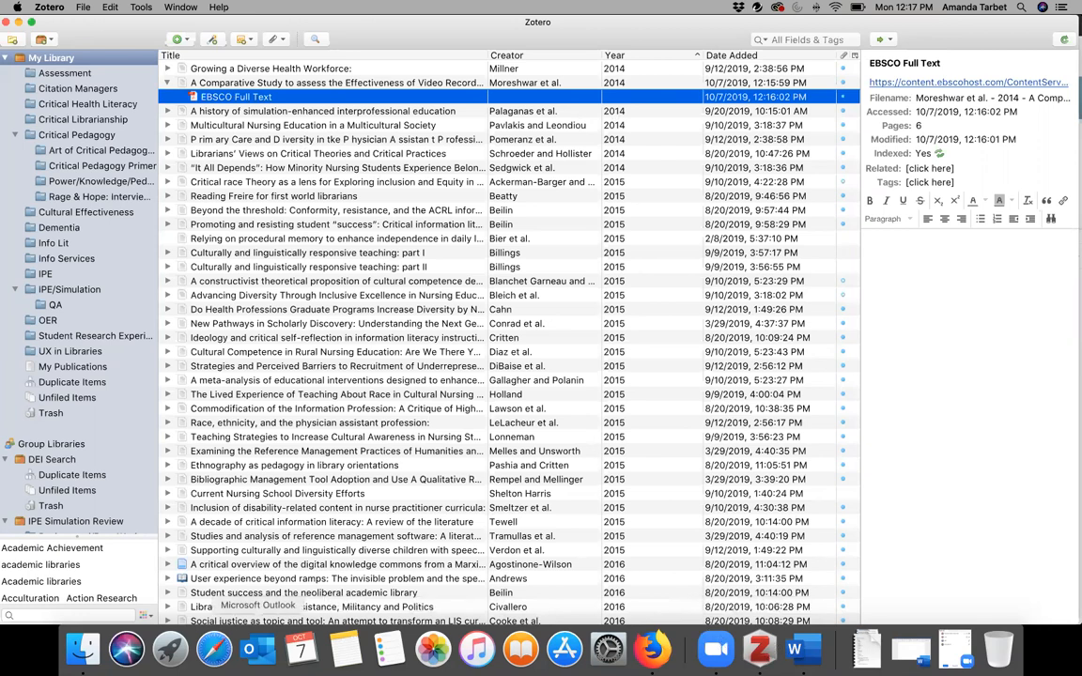
# Switch to Firefox, return to the result list, and search Google Scholar for "flu prevention" in a new tab.
pyautogui.click(652, 646)
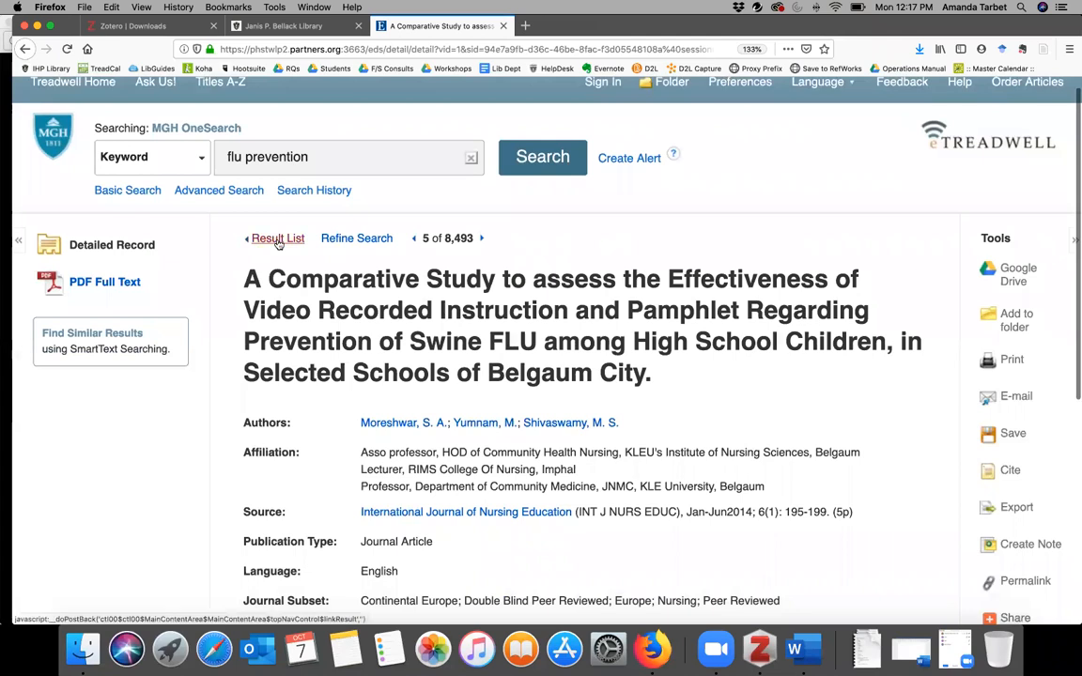
pyautogui.click(277, 241)
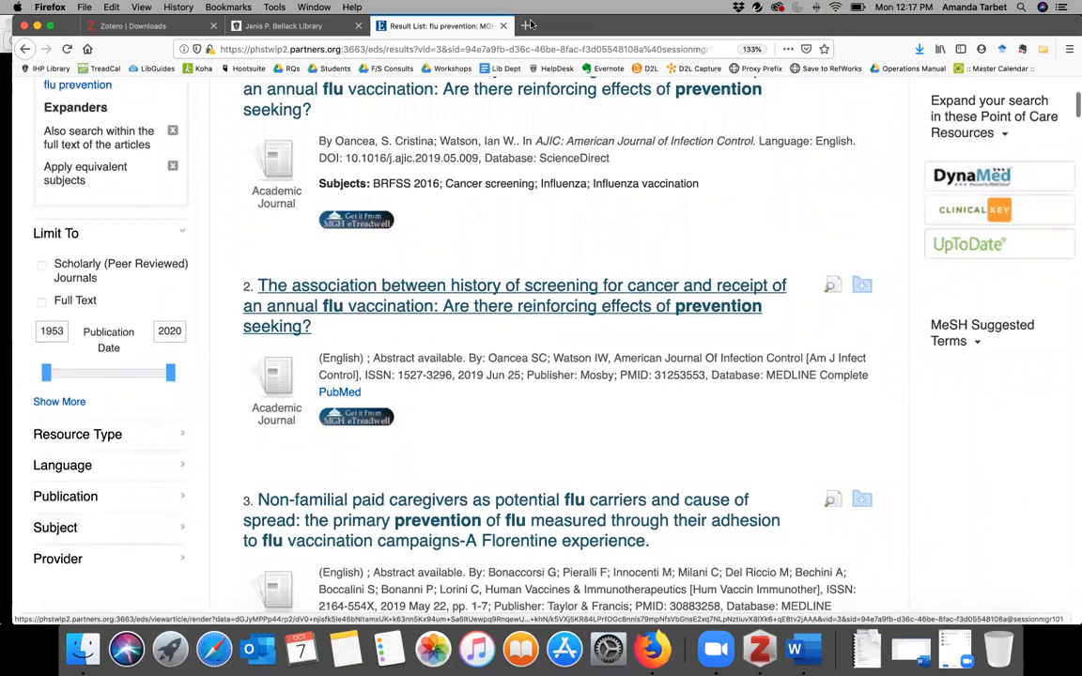
pyautogui.press('super+t')
pyautogui.write('scholar.google.com/')
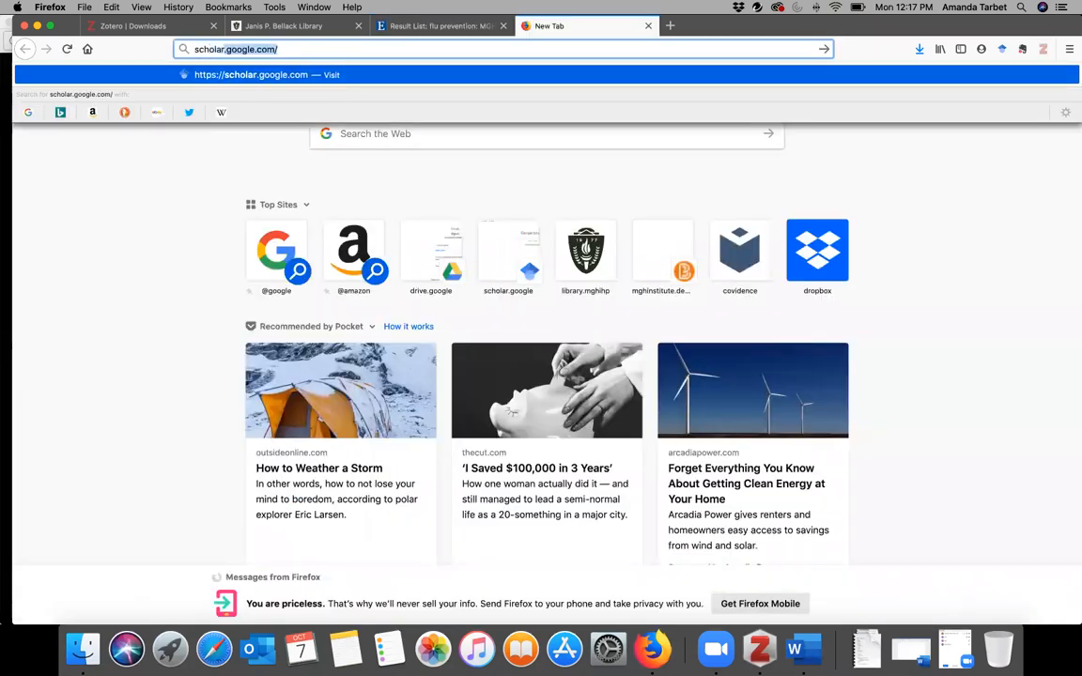
pyautogui.press('Return')
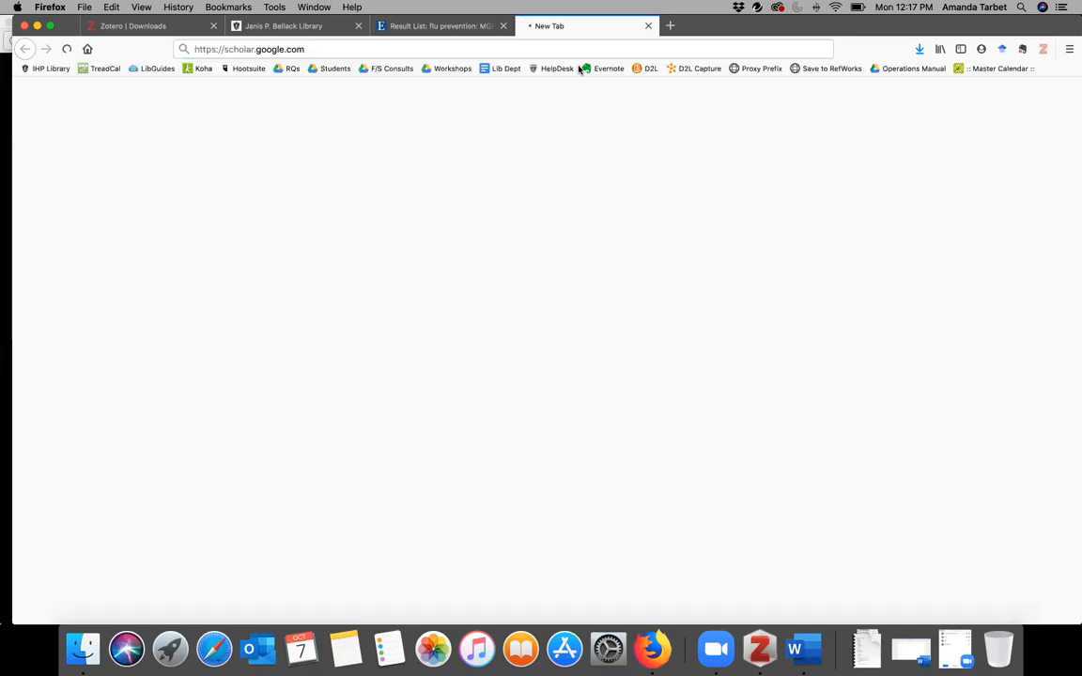
pyautogui.write('flu prevention')
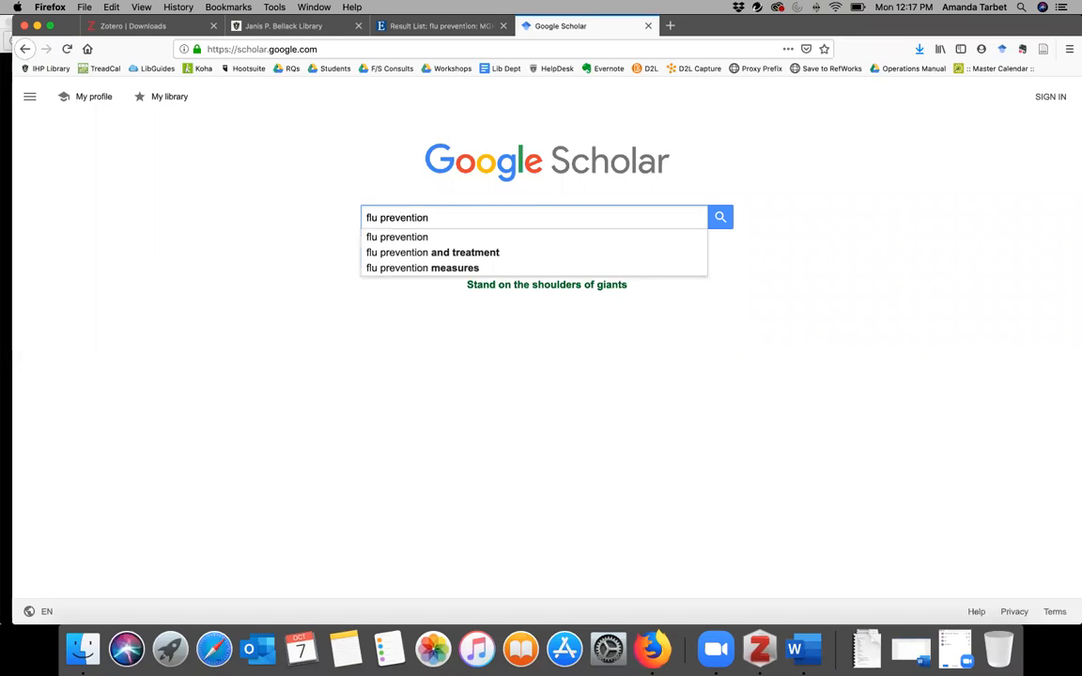
pyautogui.press('Return')
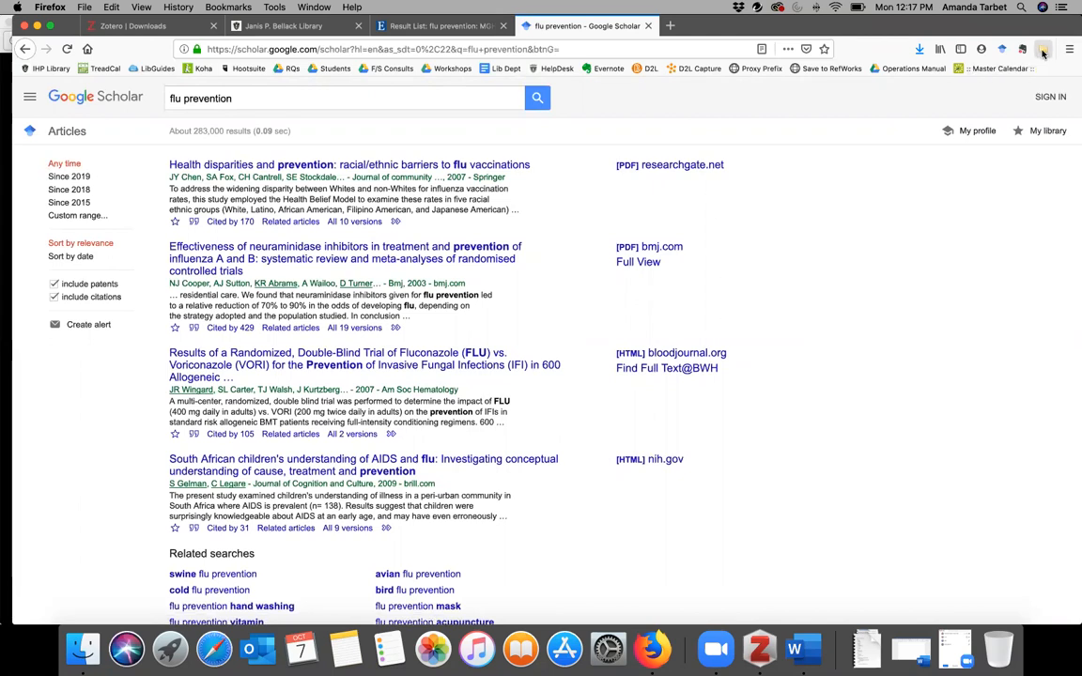
# Review the Zotero Item Selector for the Google Scholar results and close it without choosing any items.
pyautogui.click(1043, 53)
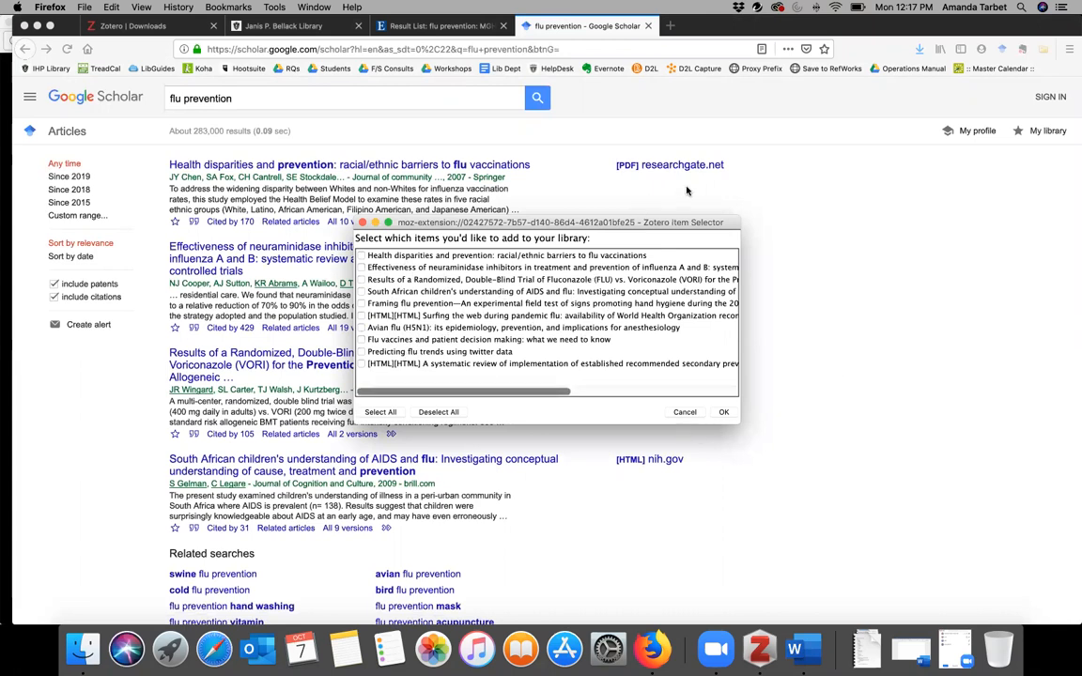
pyautogui.click(363, 223)
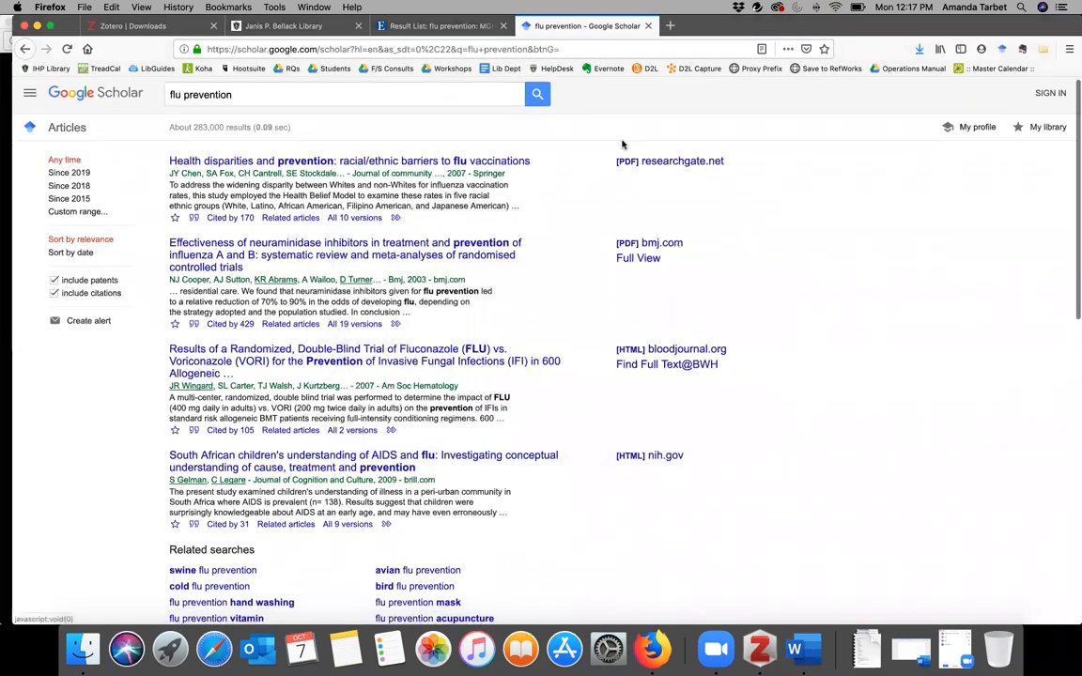
pyautogui.click(295, 25)
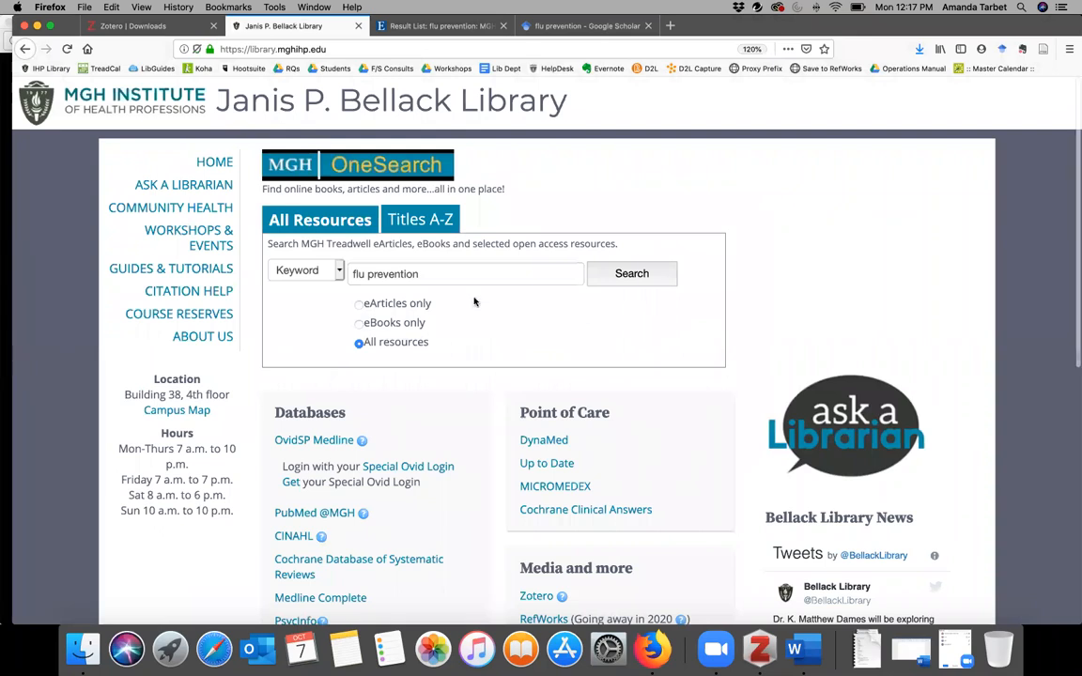
pyautogui.scroll(2, 474, 302)
pyautogui.scroll(-1, 473, 301)
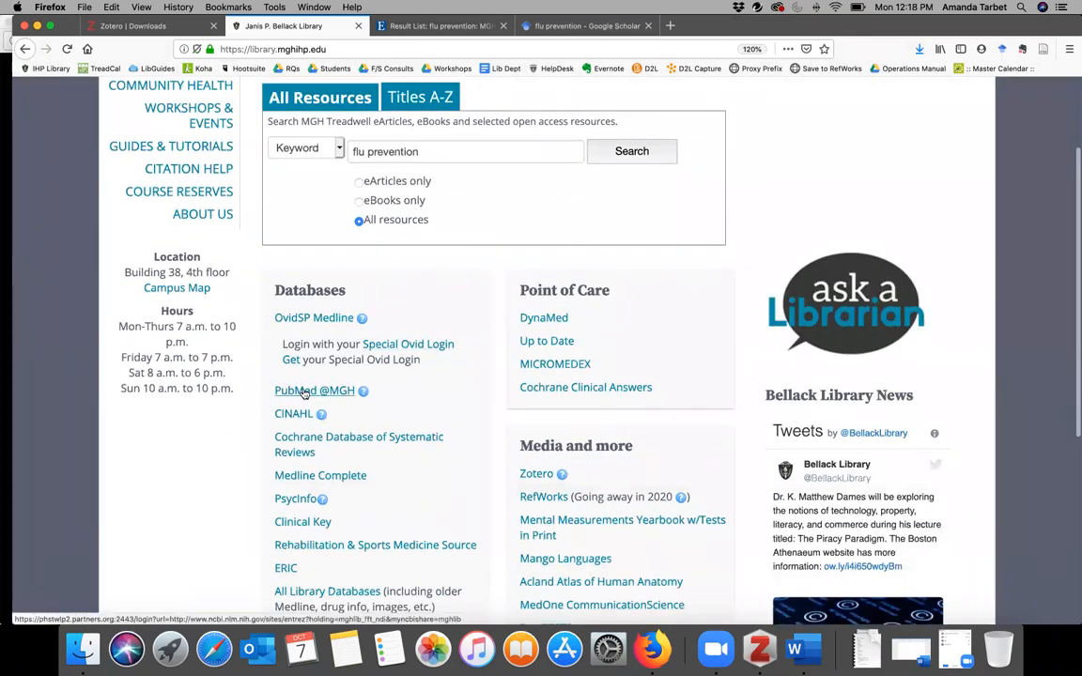
pyautogui.click(306, 392)
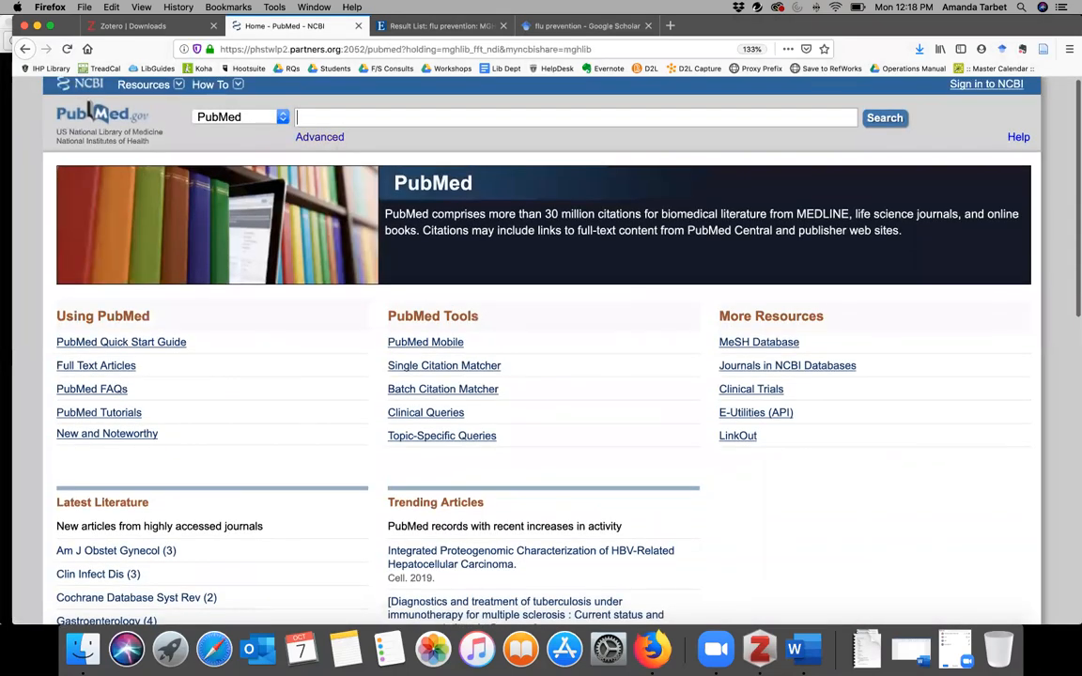
pyautogui.write('flu prevention')
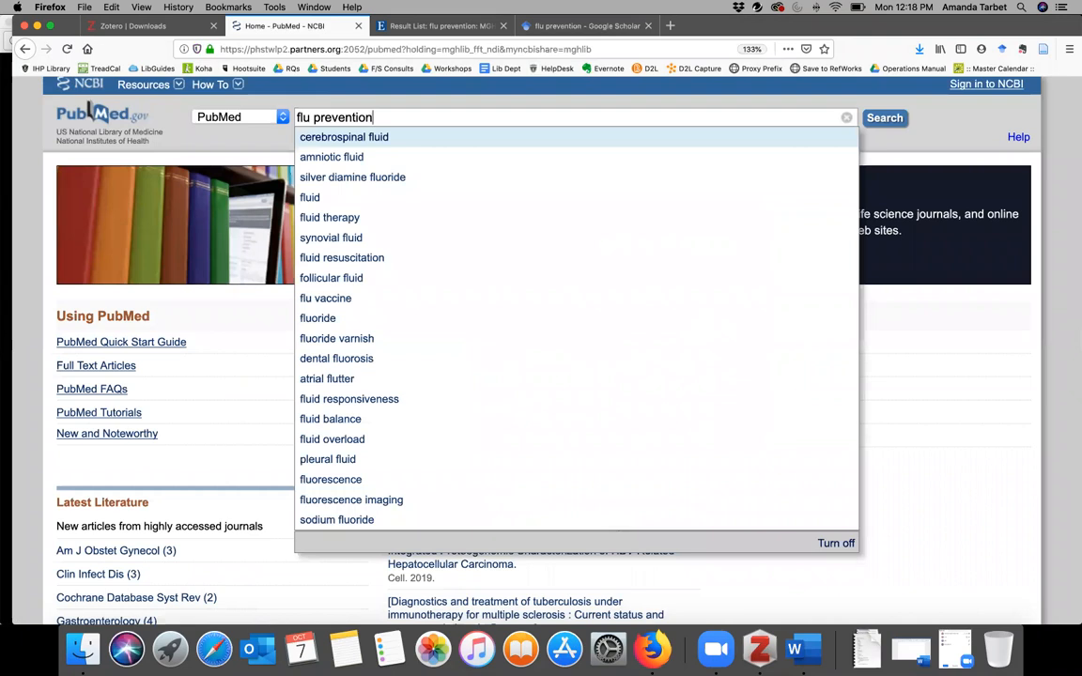
pyautogui.press('Return')
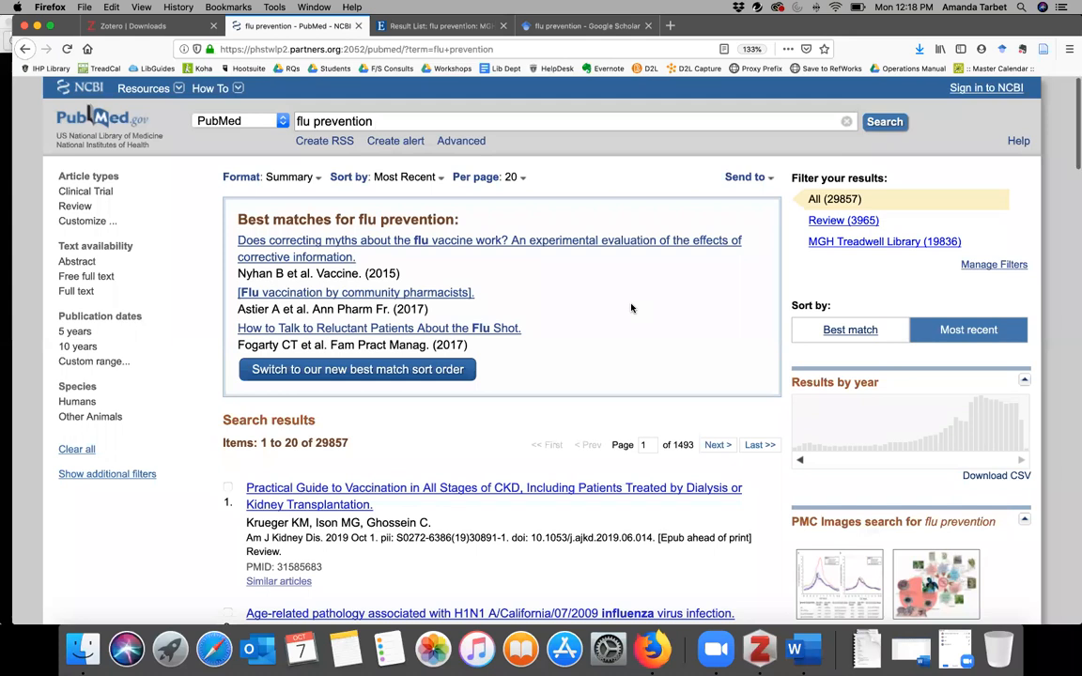
pyautogui.scroll(-5, 527, 311)
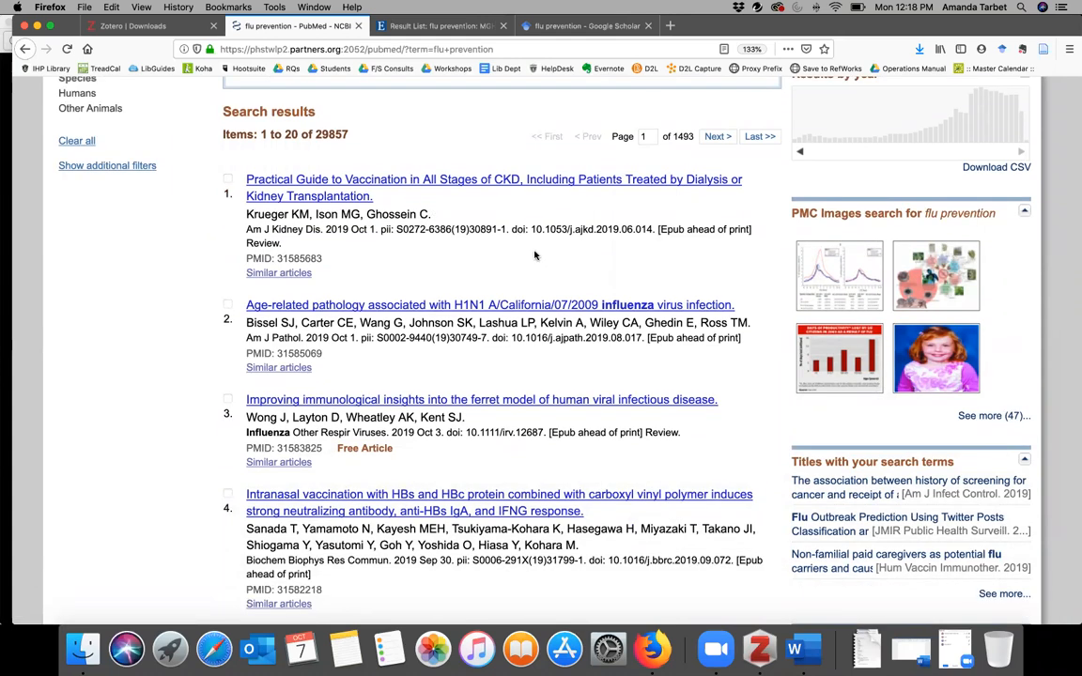
pyautogui.scroll(5, 531, 254)
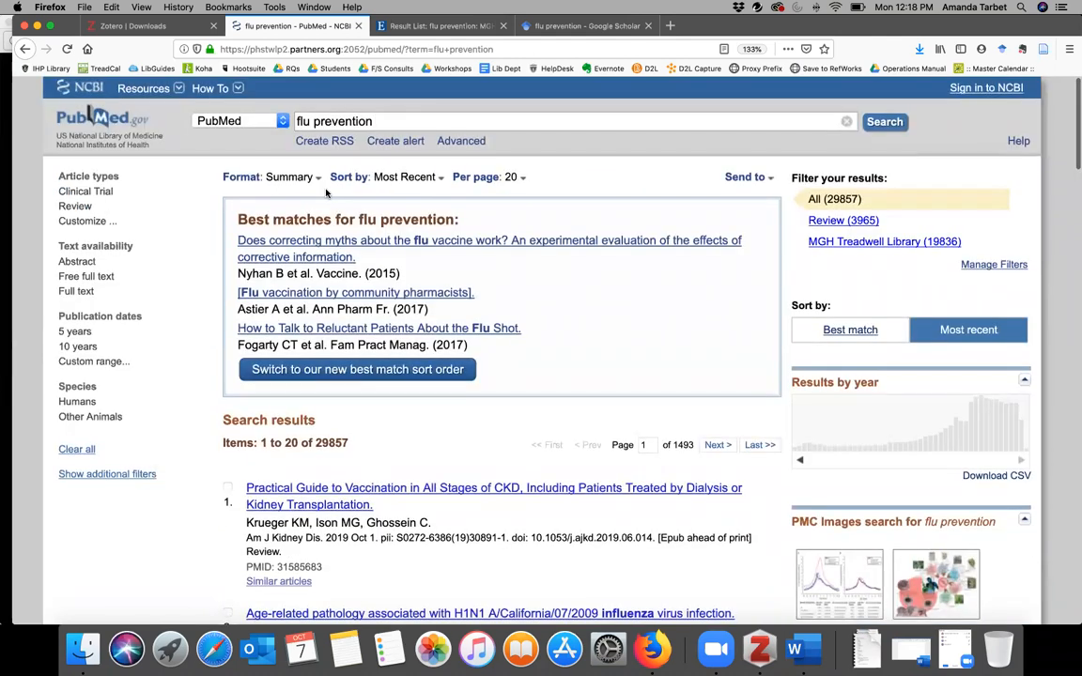
pyautogui.scroll(-1, 449, 244)
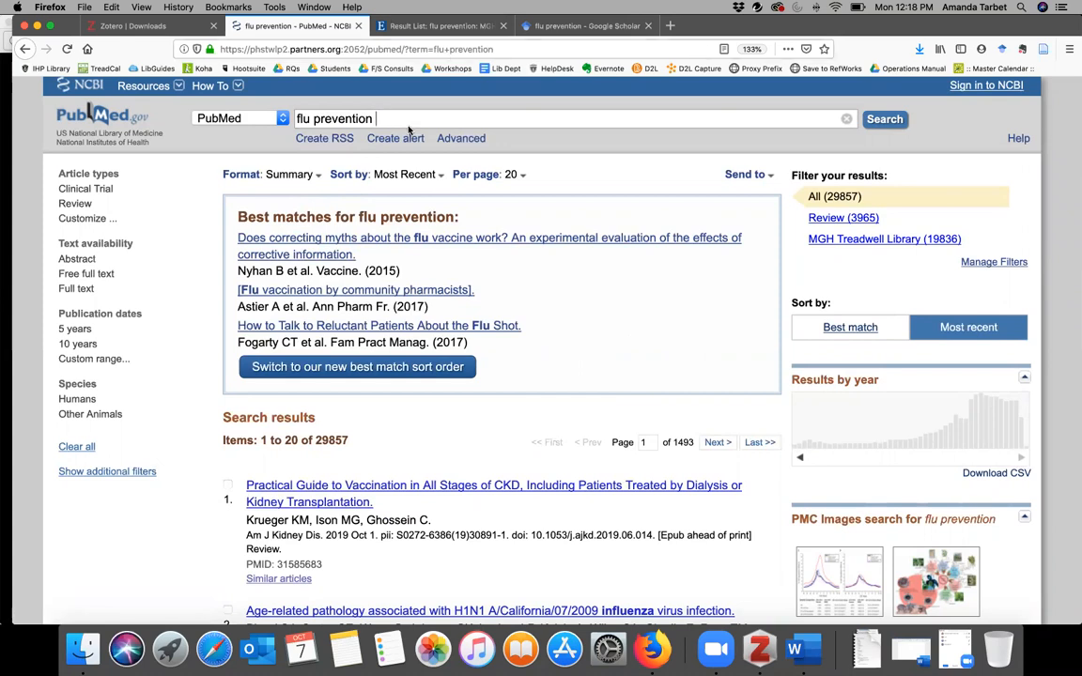
# Switch to Zotero, create a collection named Zotero Demo in My Library, and select it to check its available options.
pyautogui.click(761, 651)
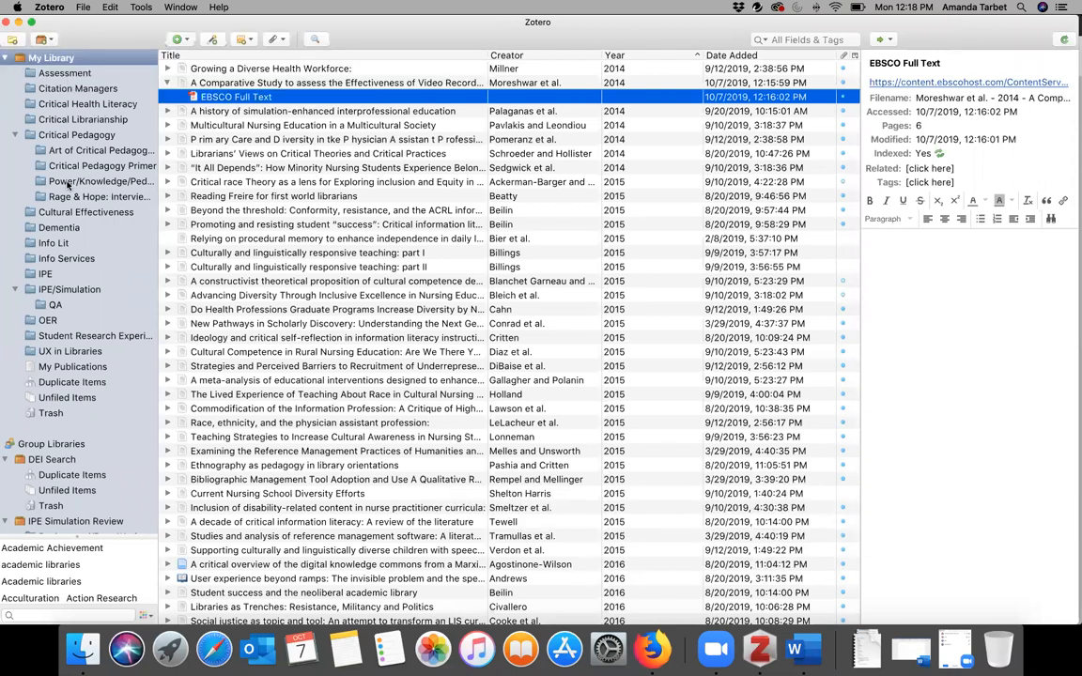
pyautogui.click(13, 42)
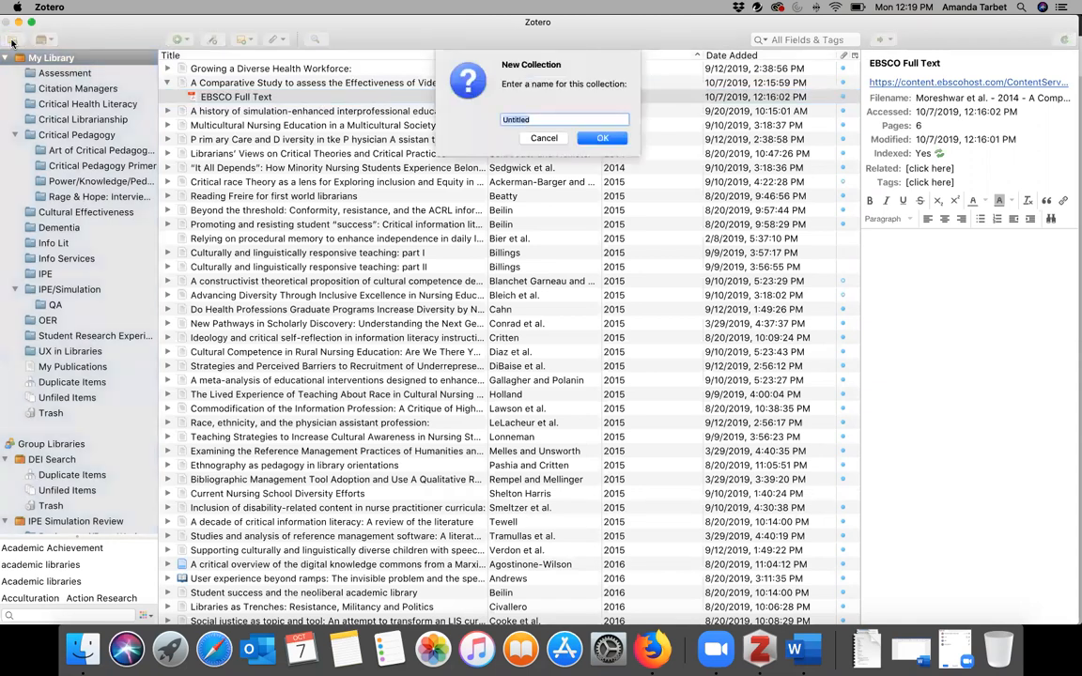
pyautogui.write('Zotero Demo')
pyautogui.press('Return')
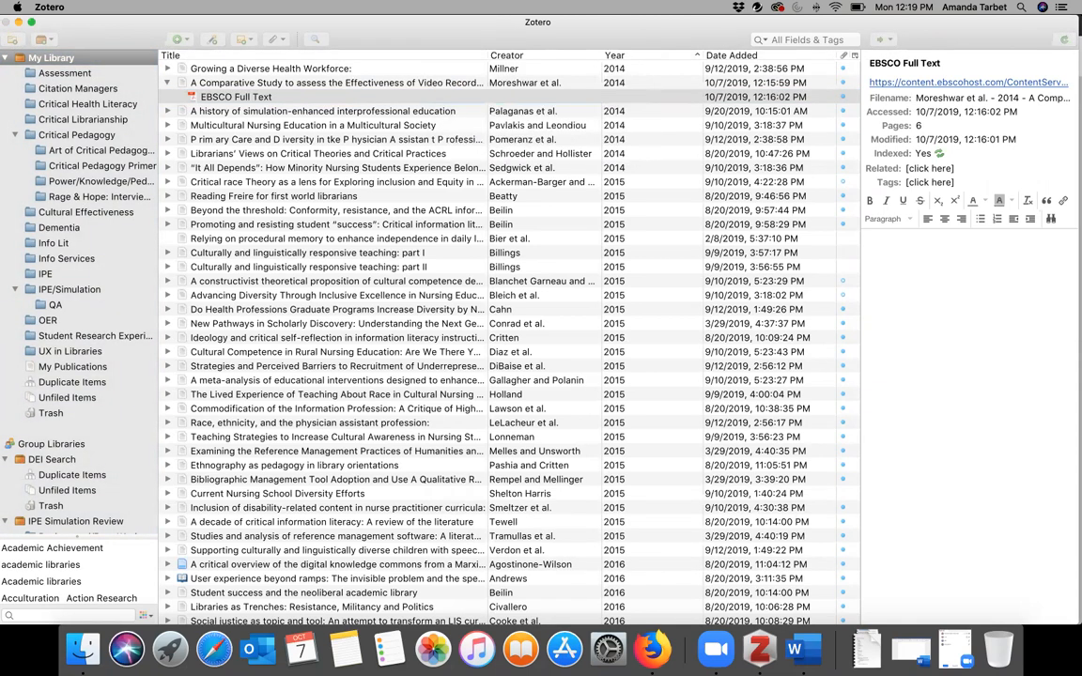
pyautogui.click(69, 369)
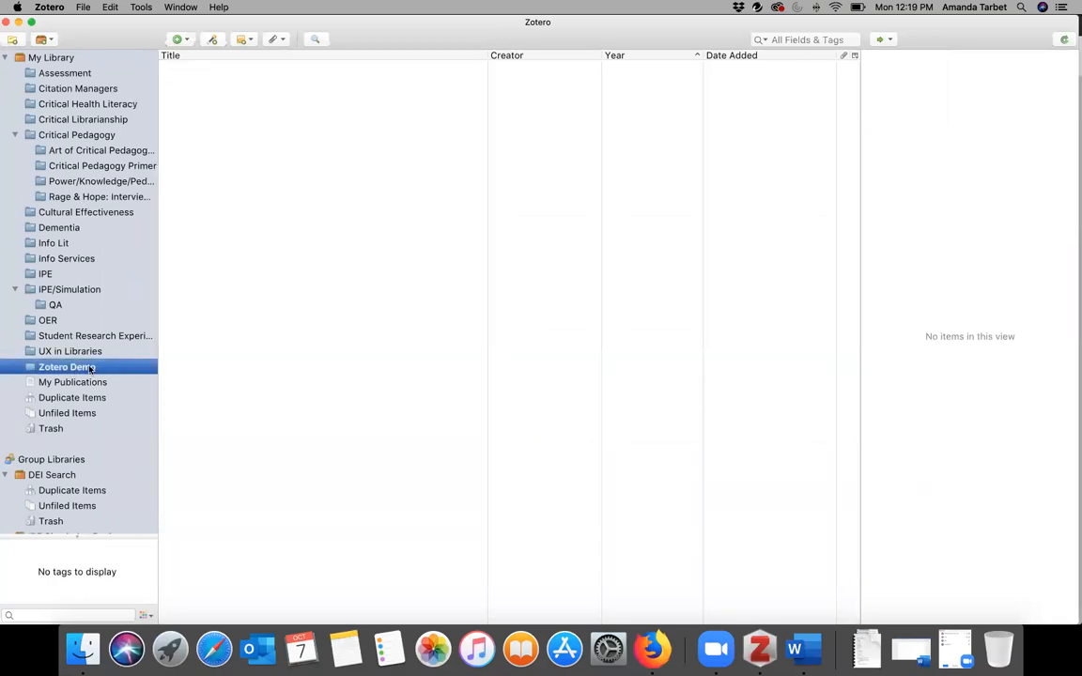
pyautogui.rightClick(90, 369)
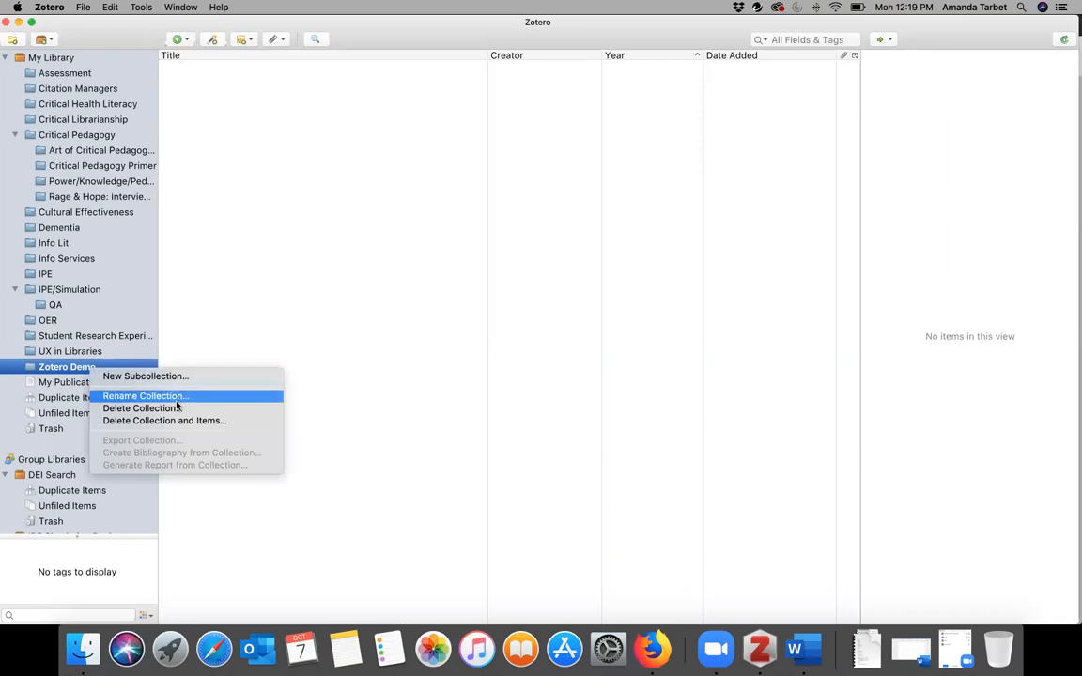
pyautogui.click(77, 369)
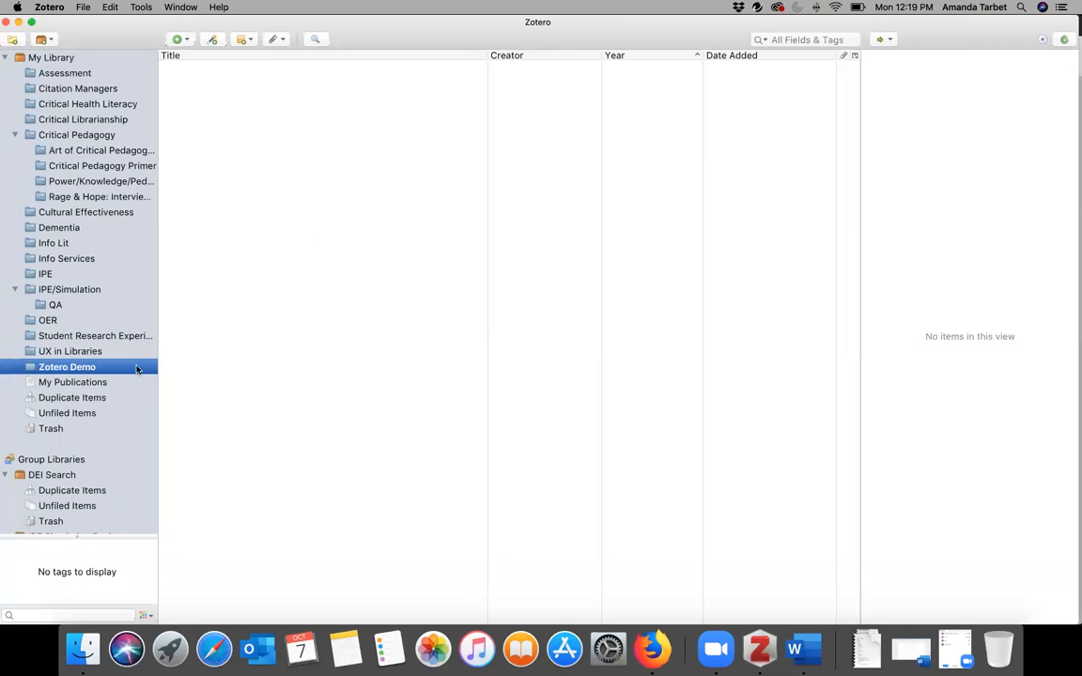
pyautogui.scroll(-1, 129, 150)
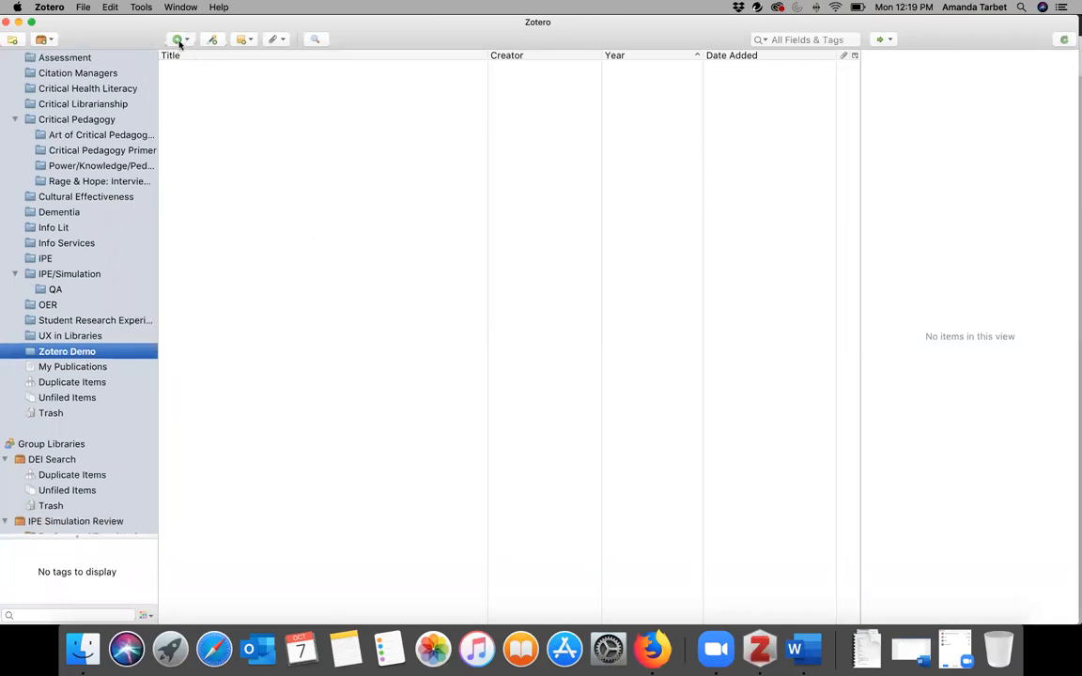
pyautogui.click(179, 40)
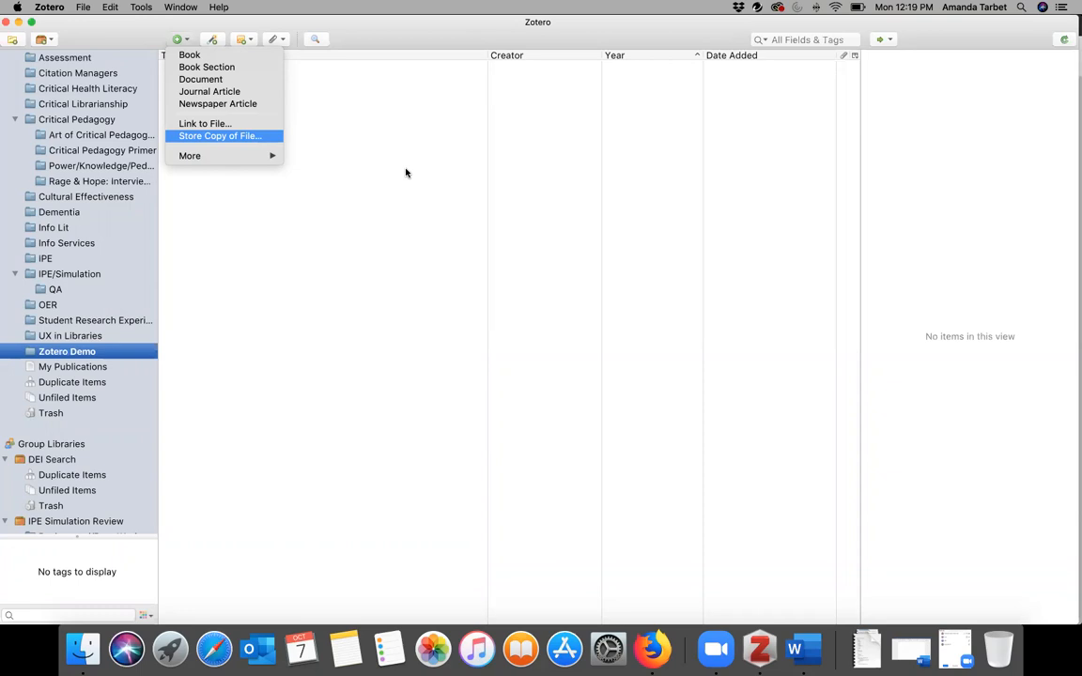
pyautogui.click(193, 136)
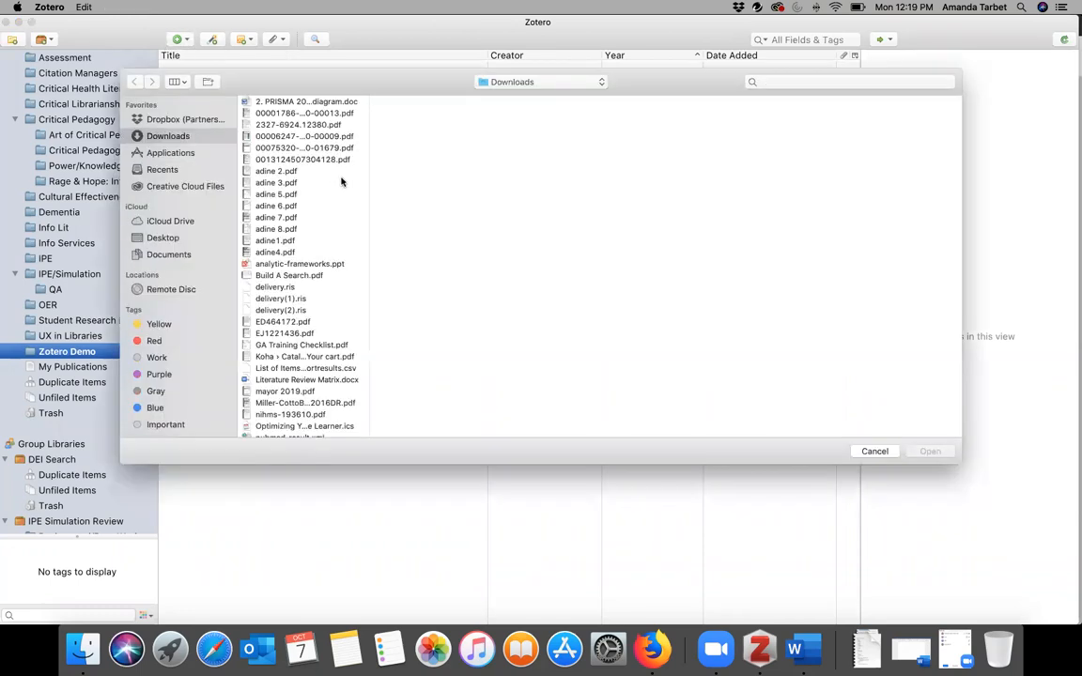
pyautogui.click(280, 138)
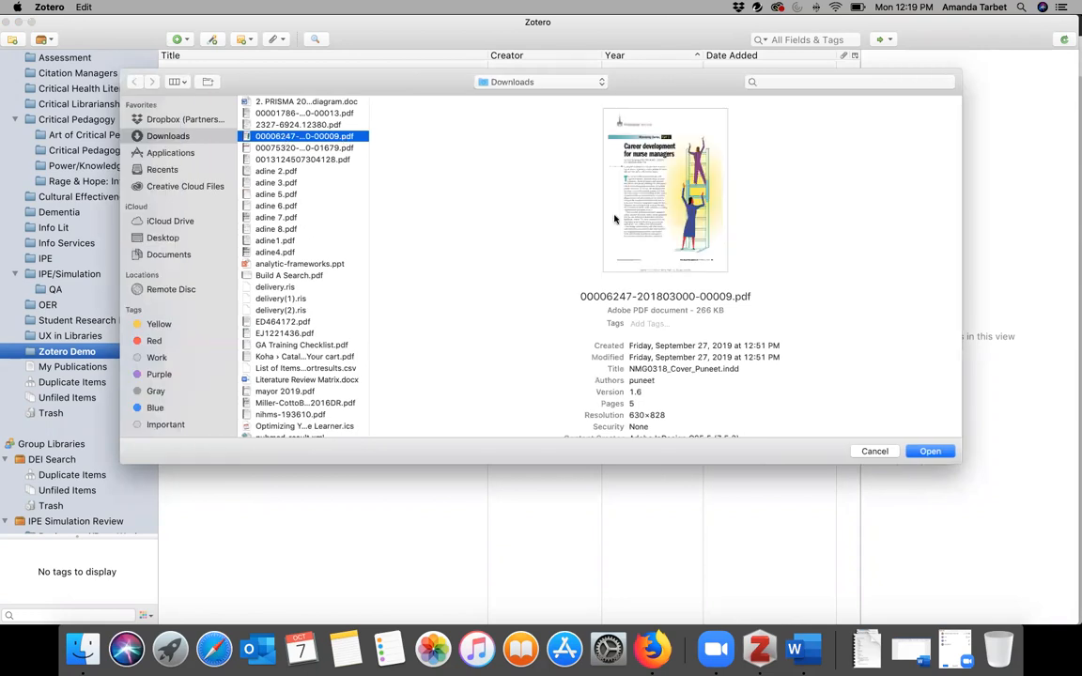
pyautogui.click(930, 451)
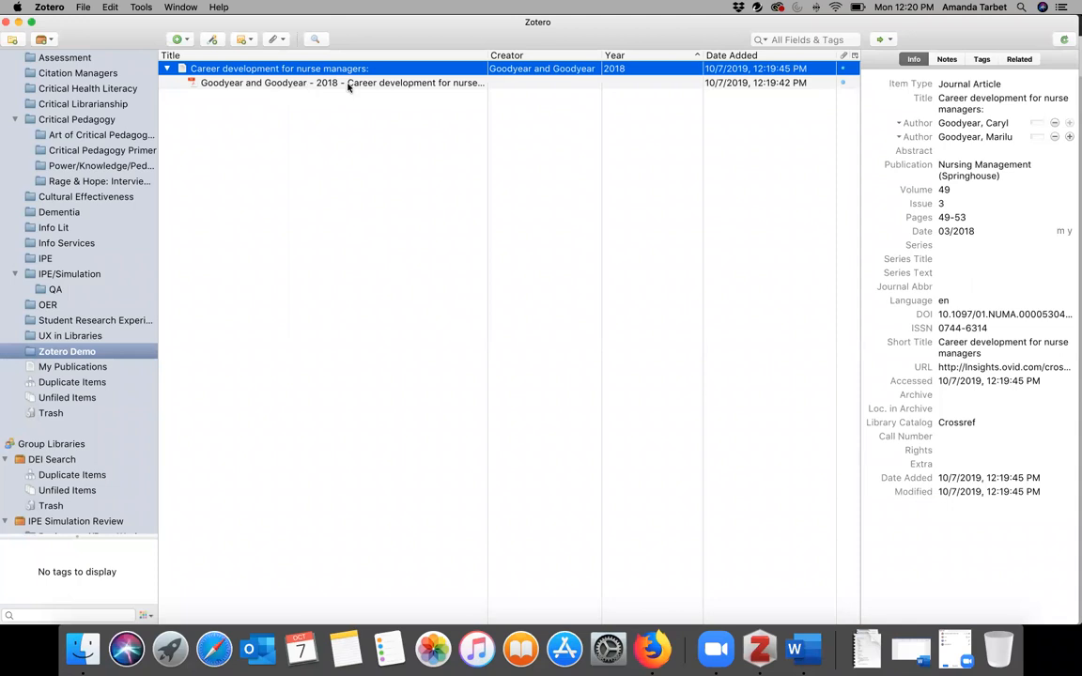
pyautogui.doubleClick(292, 84)
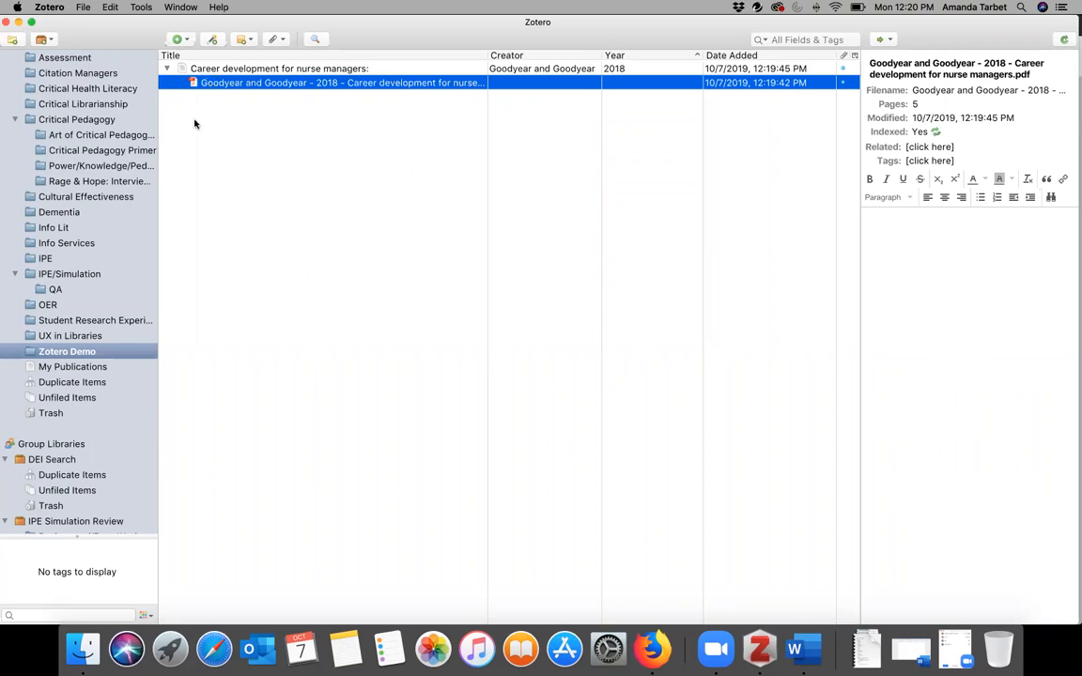
# Manually add a Journal Article item titled "Article title" to Zotero Demo, leaving its author and DOI fields empty.
pyautogui.click(179, 41)
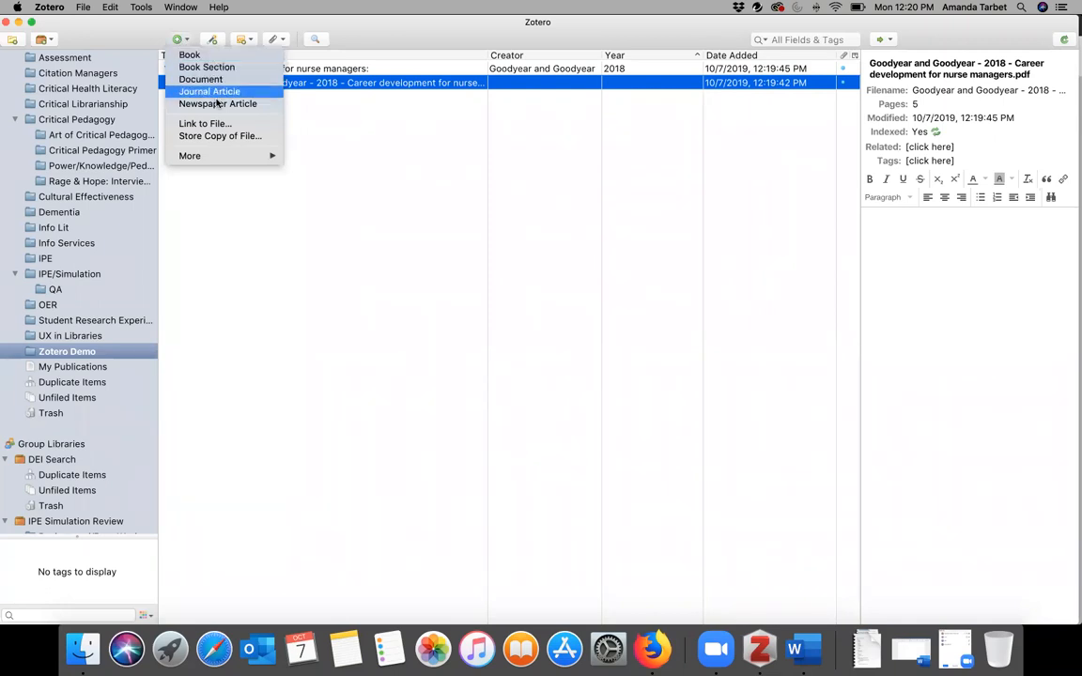
pyautogui.moveTo(256, 160)
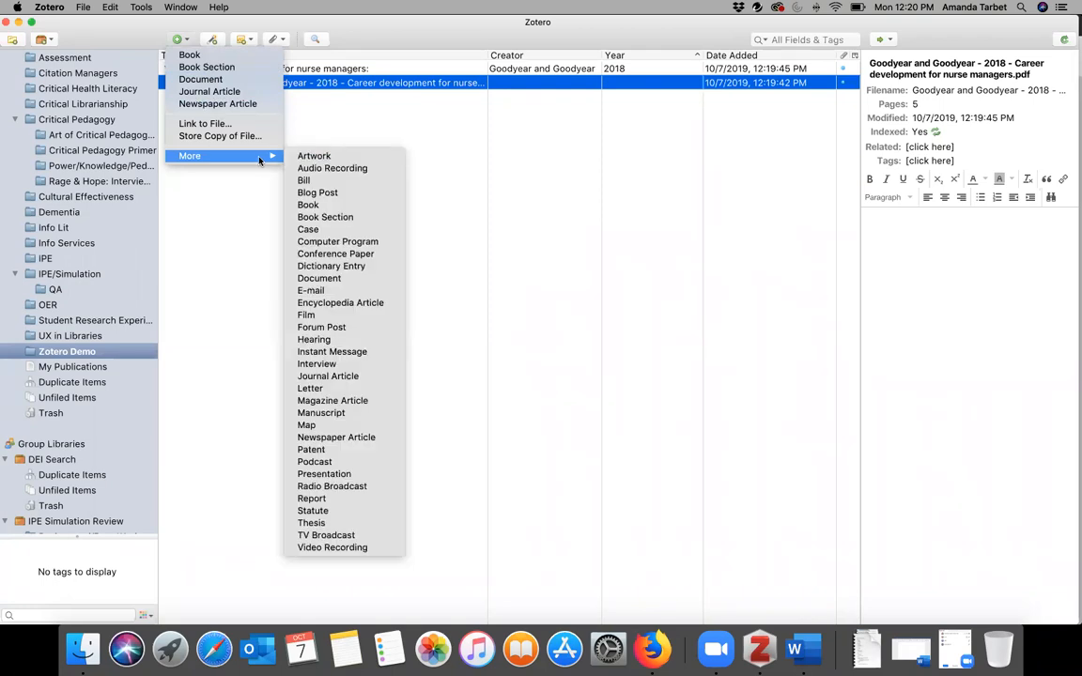
pyautogui.click(226, 93)
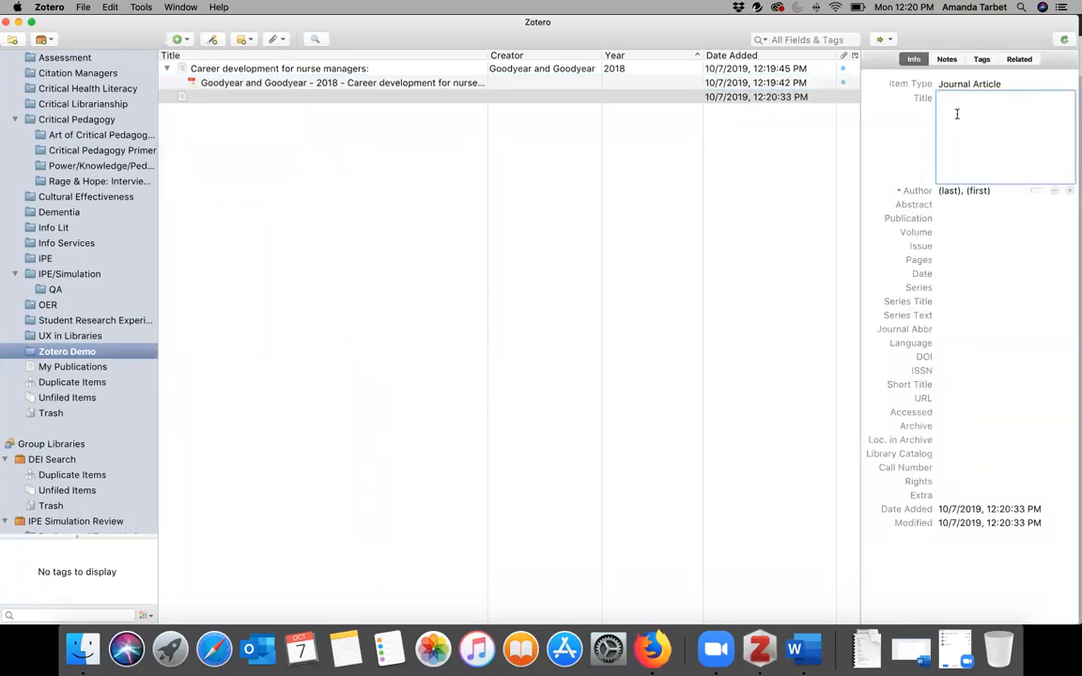
pyautogui.write('Article')
pyautogui.press('BackSpace')
pyautogui.press('BackSpace')
pyautogui.write('cle tit')
pyautogui.click(955, 193)
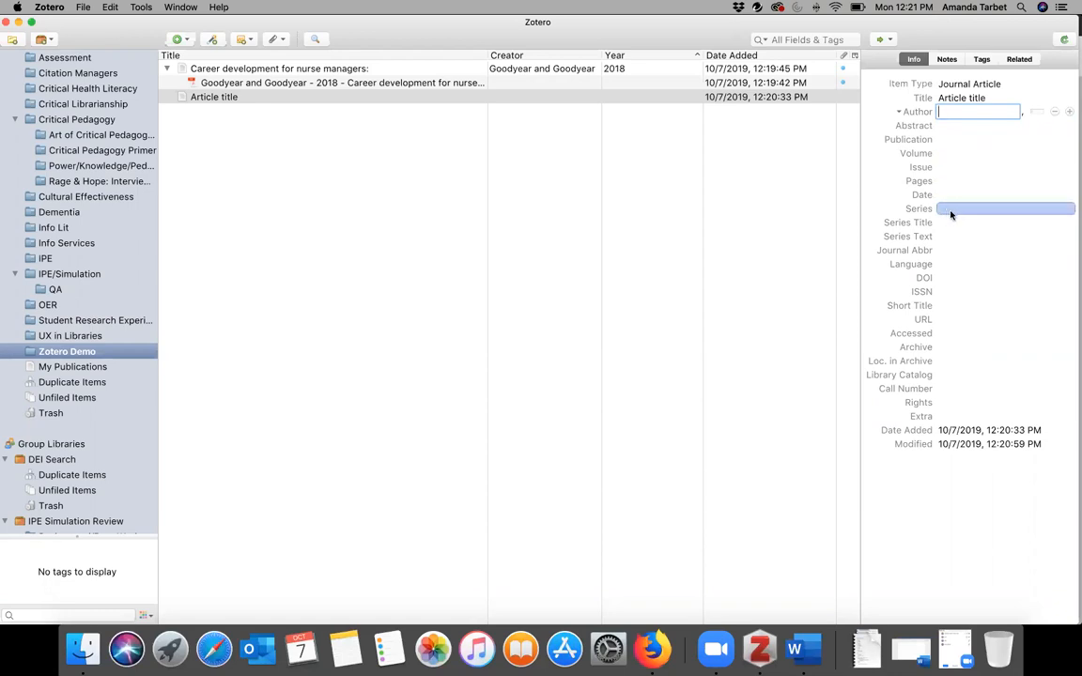
pyautogui.click(947, 277)
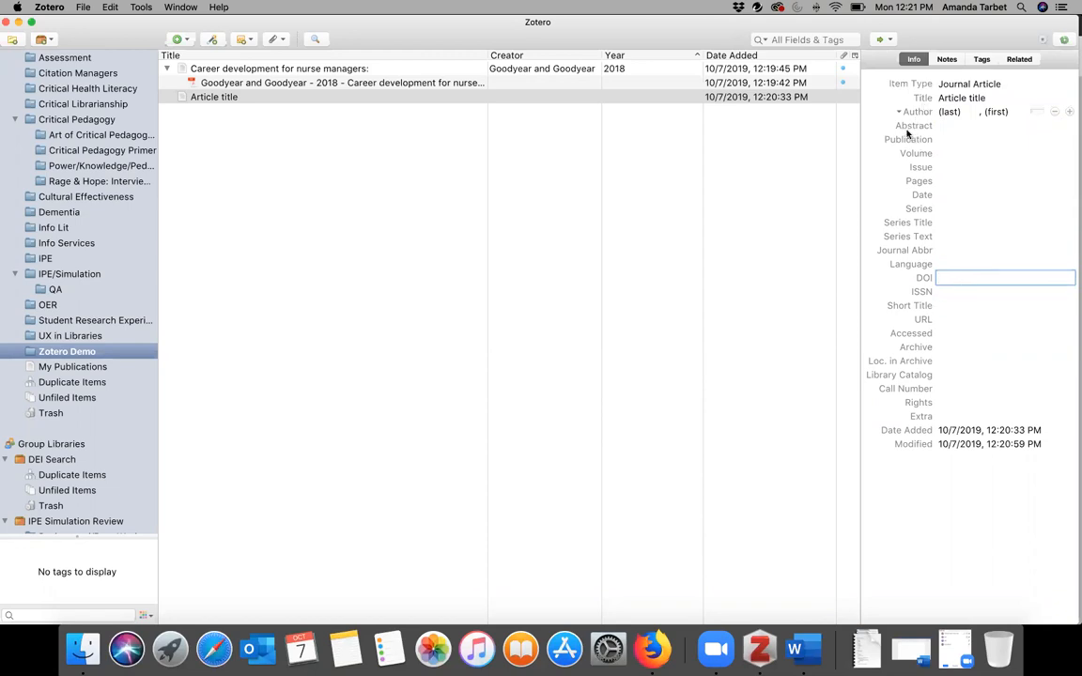
# Review the "Career development for nurse managers" record, opening its abstract and publication fields without editing them.
pyautogui.click(321, 72)
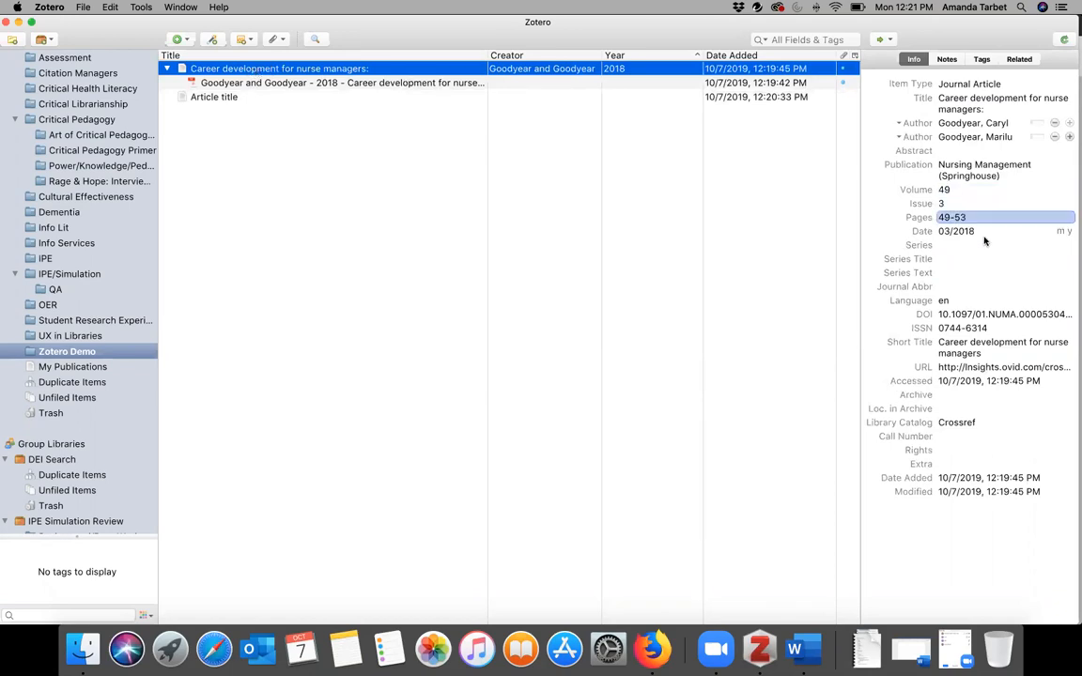
pyautogui.click(947, 151)
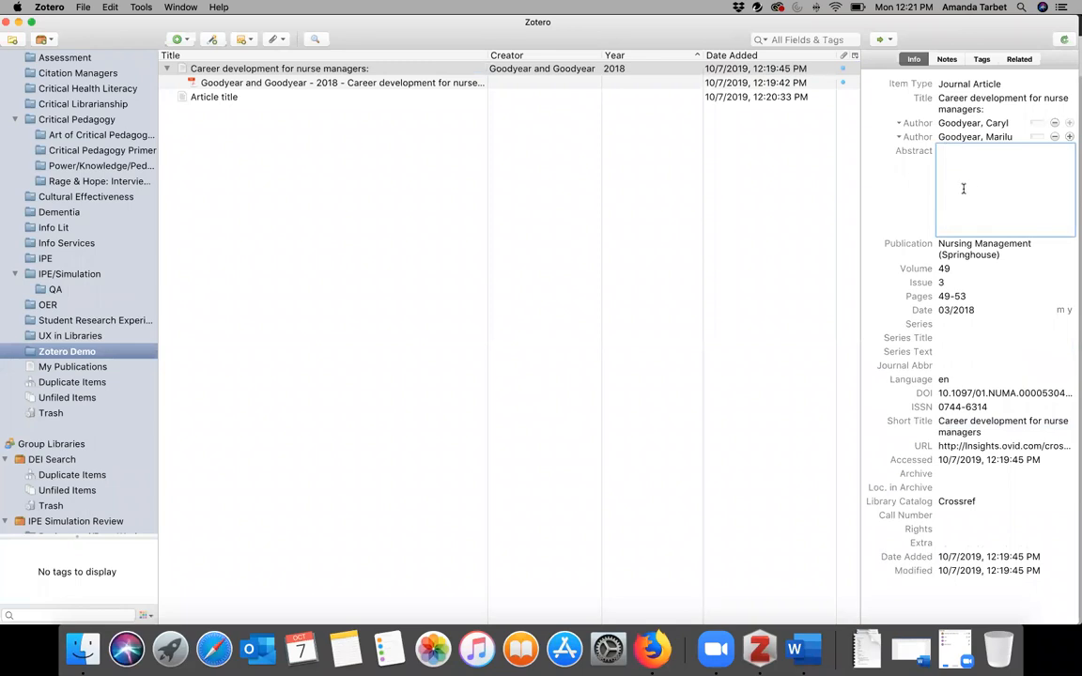
pyautogui.click(963, 254)
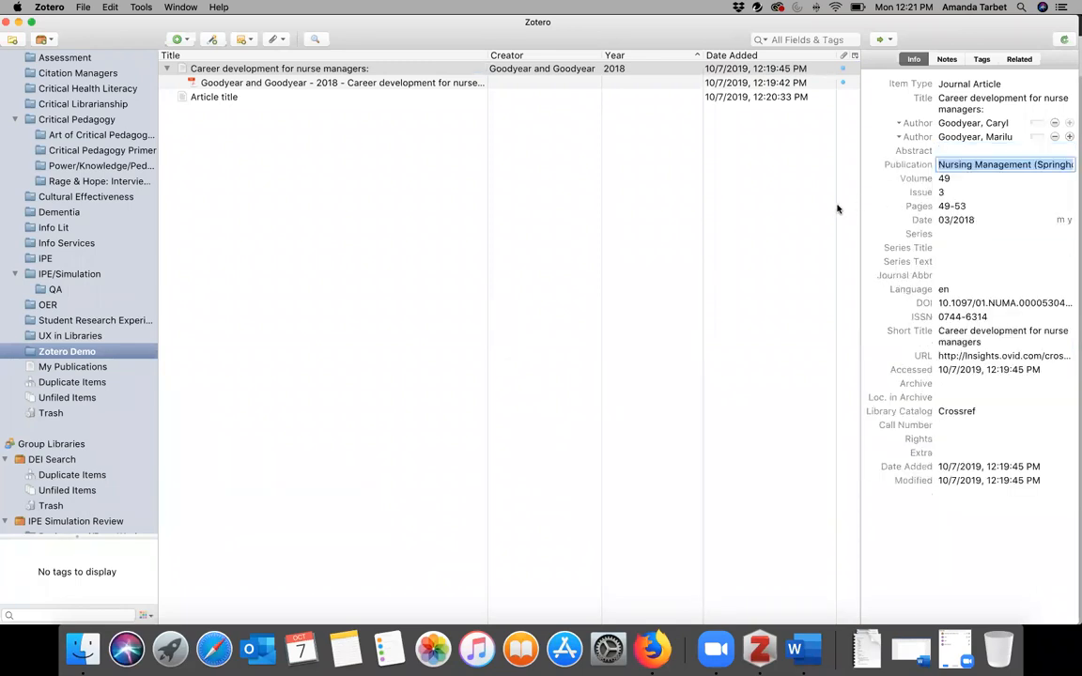
pyautogui.click(776, 214)
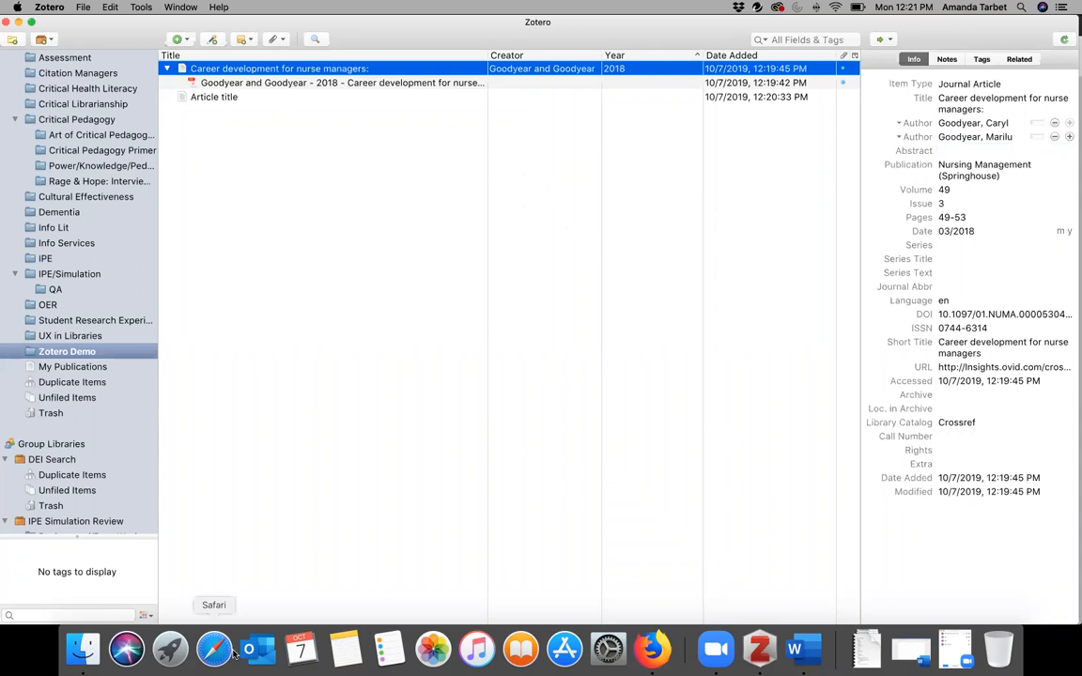
# Switch to Firefox, open the PubMed record on the ferret model of human viral infectious disease, and select its PMID.
pyautogui.click(655, 652)
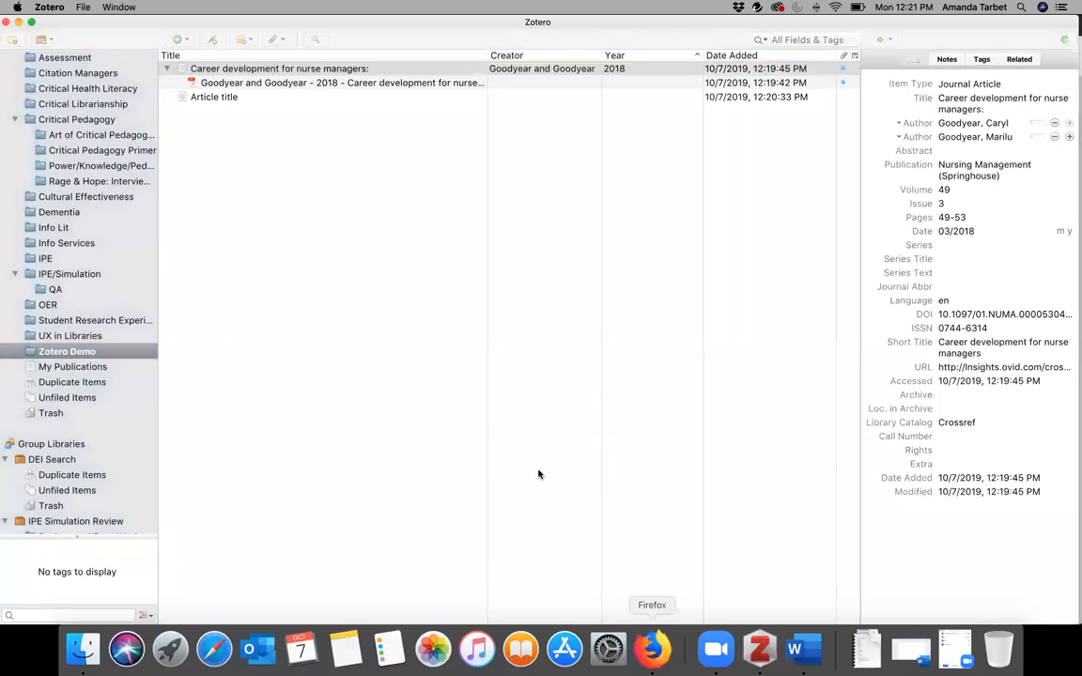
pyautogui.scroll(-3, 449, 480)
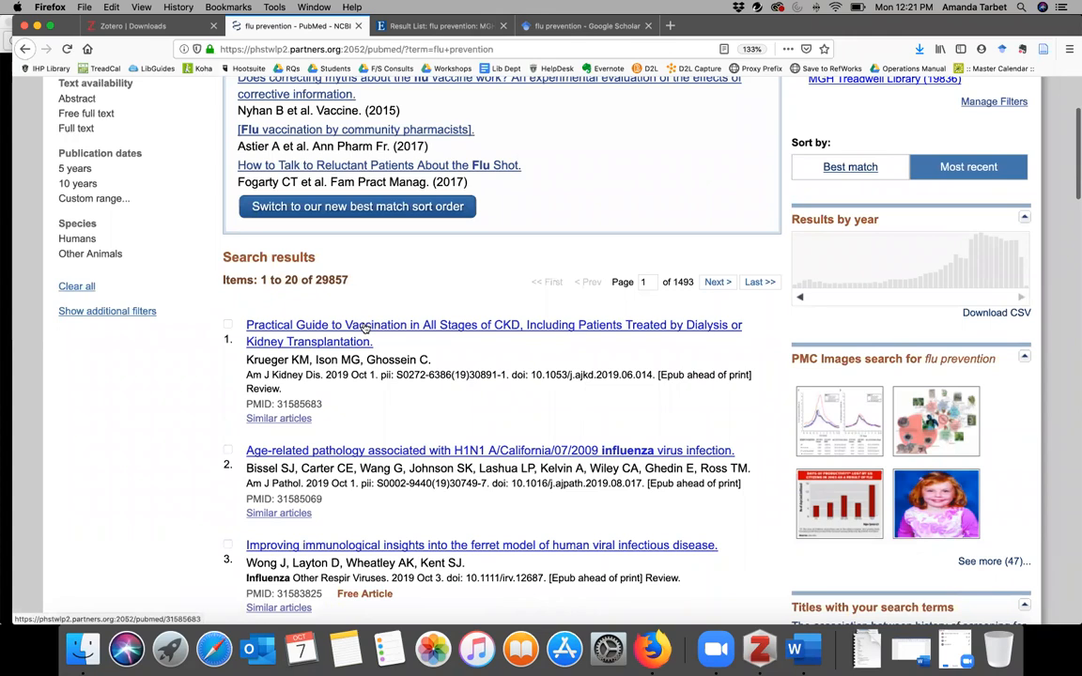
pyautogui.scroll(-5, 414, 326)
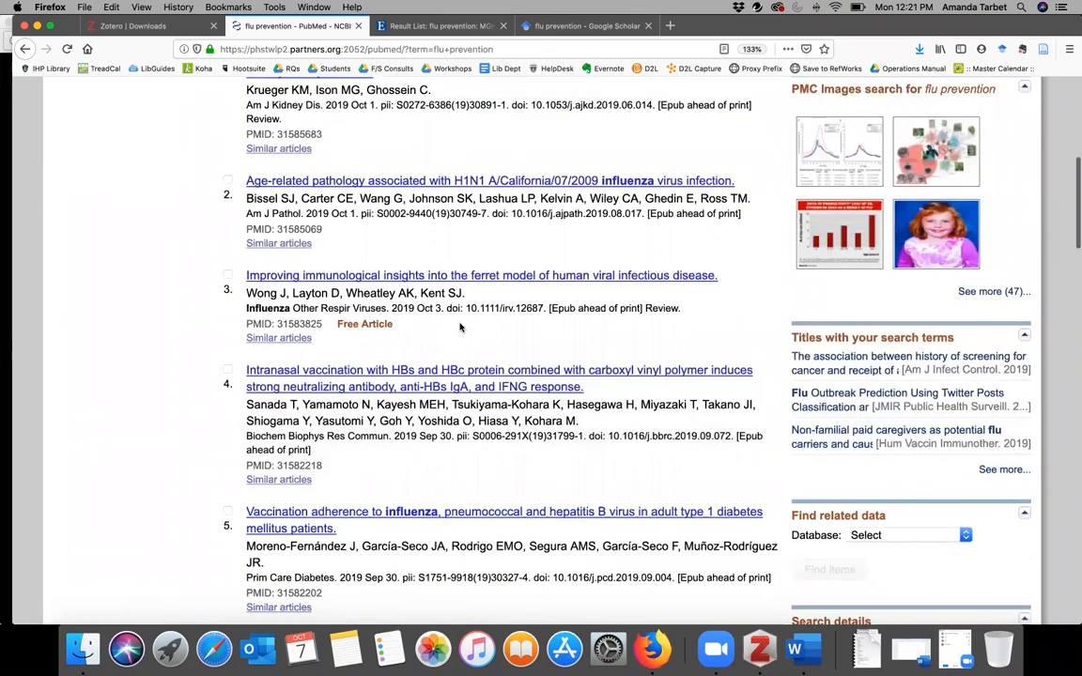
pyautogui.scroll(2, 445, 327)
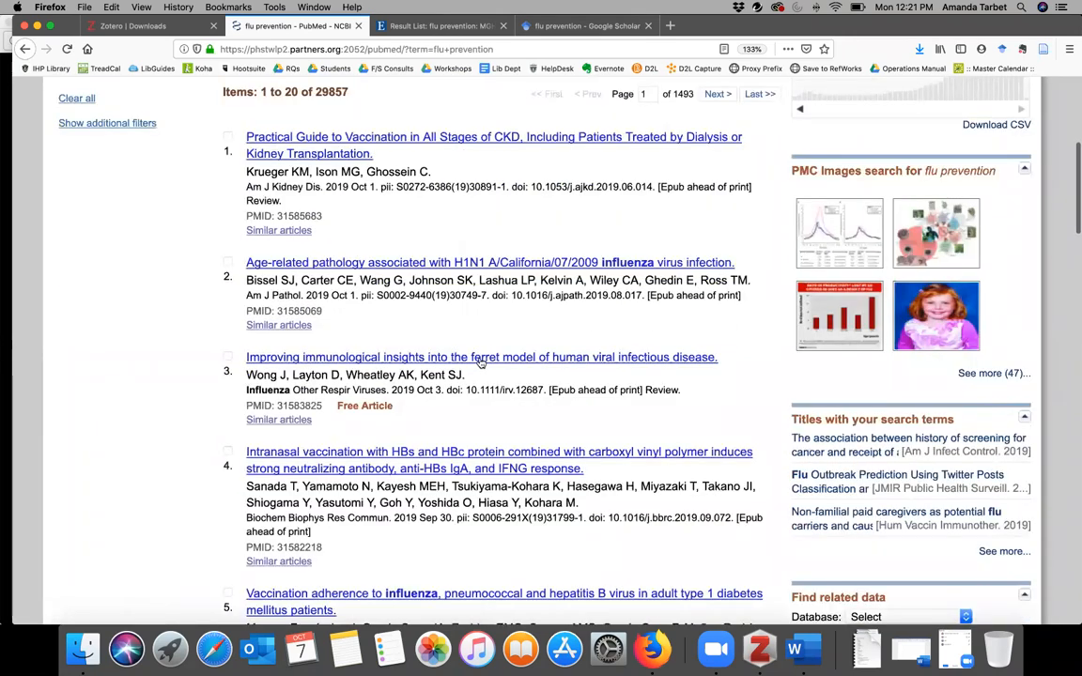
pyautogui.click(440, 360)
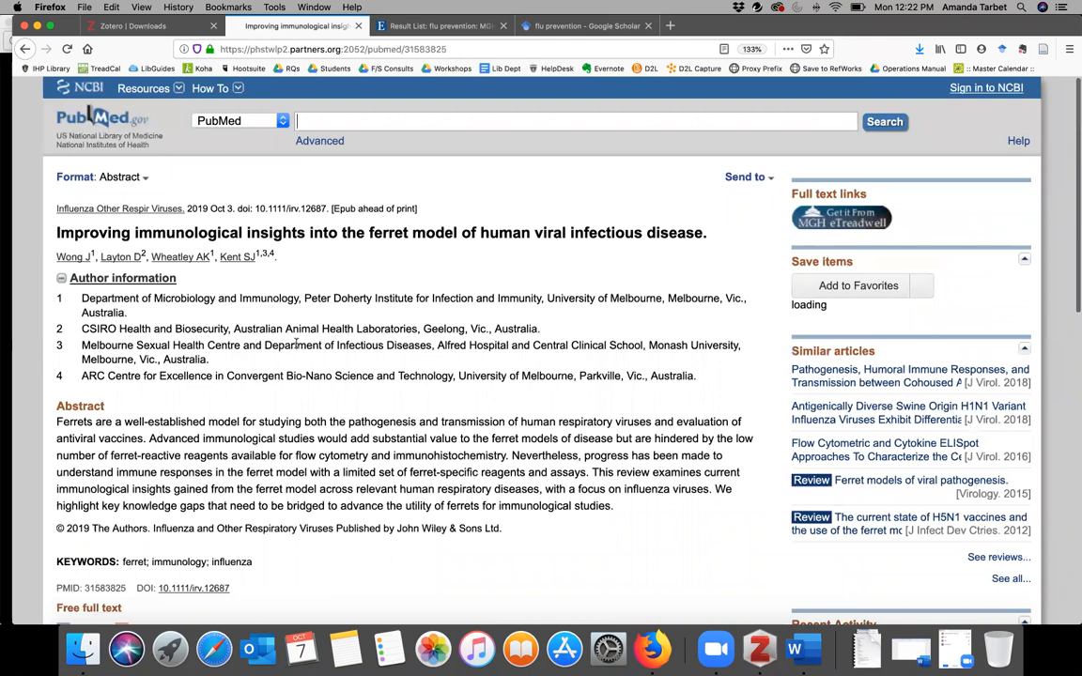
pyautogui.scroll(-3, 296, 345)
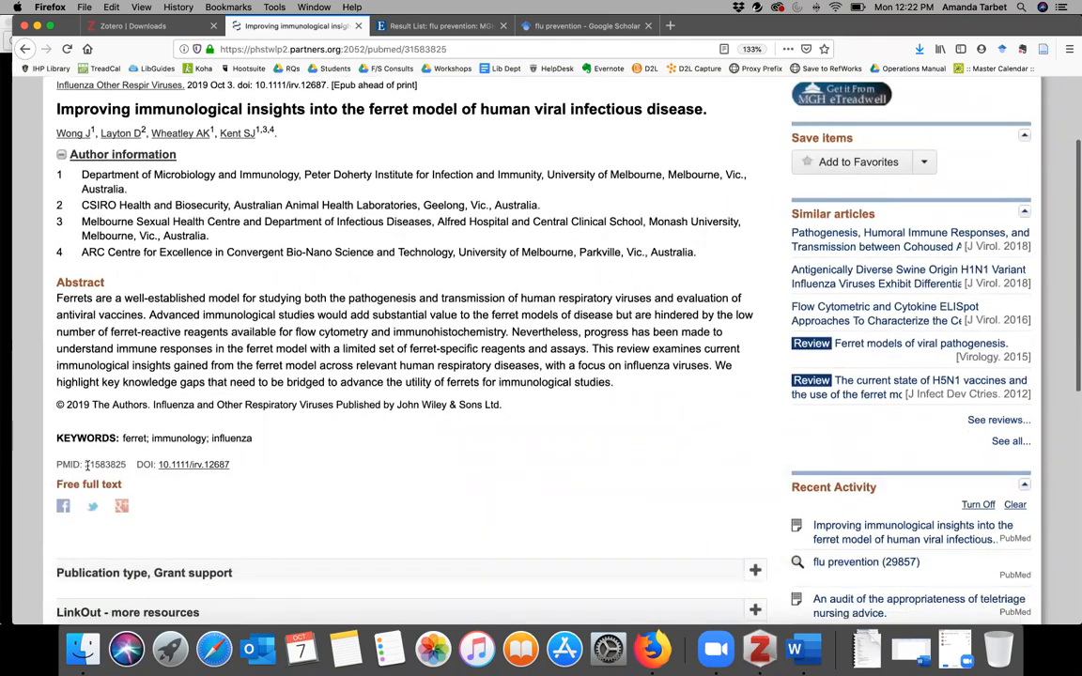
pyautogui.moveTo(86, 464); pyautogui.dragTo(113, 464)
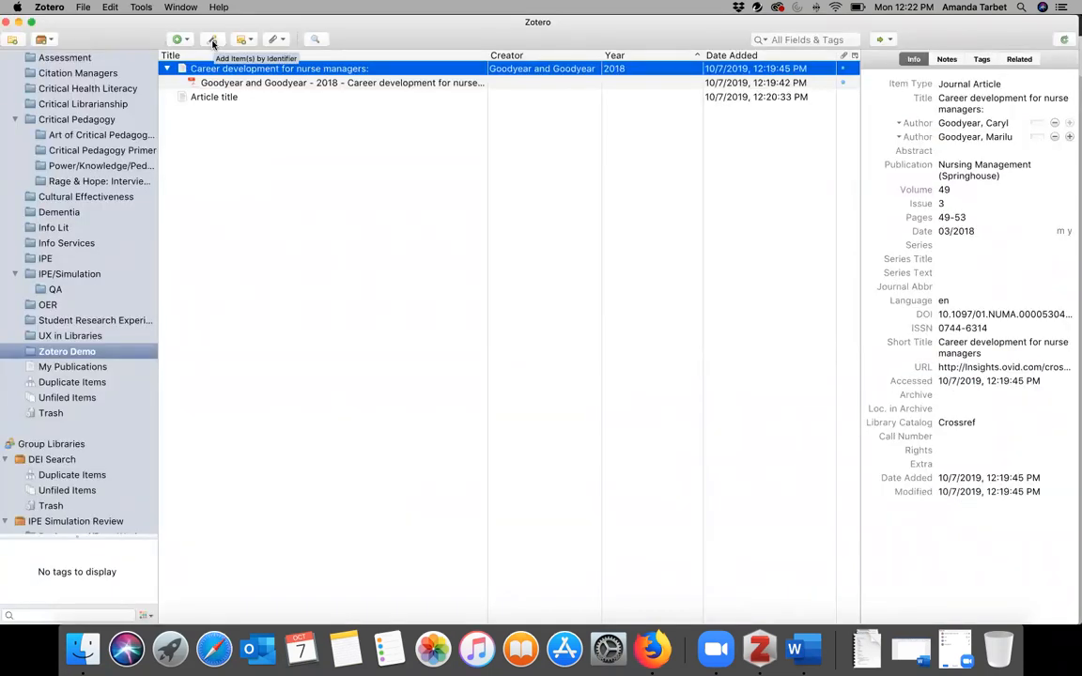
# Switch to Zotero and add the ferret model article to Zotero Demo by its identifier, PMID 31583825.
pyautogui.click(213, 42)
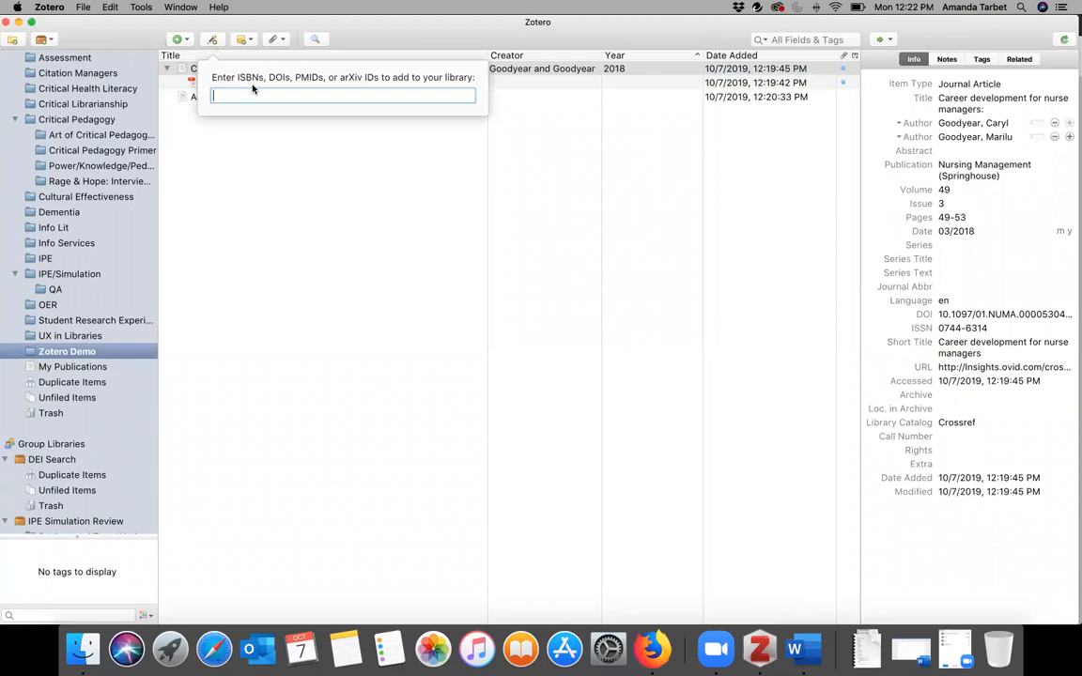
pyautogui.write('31583825')
pyautogui.moveTo(225, 93); pyautogui.dragTo(192, 91)
pyautogui.press('BackSpace')
pyautogui.press('Return')
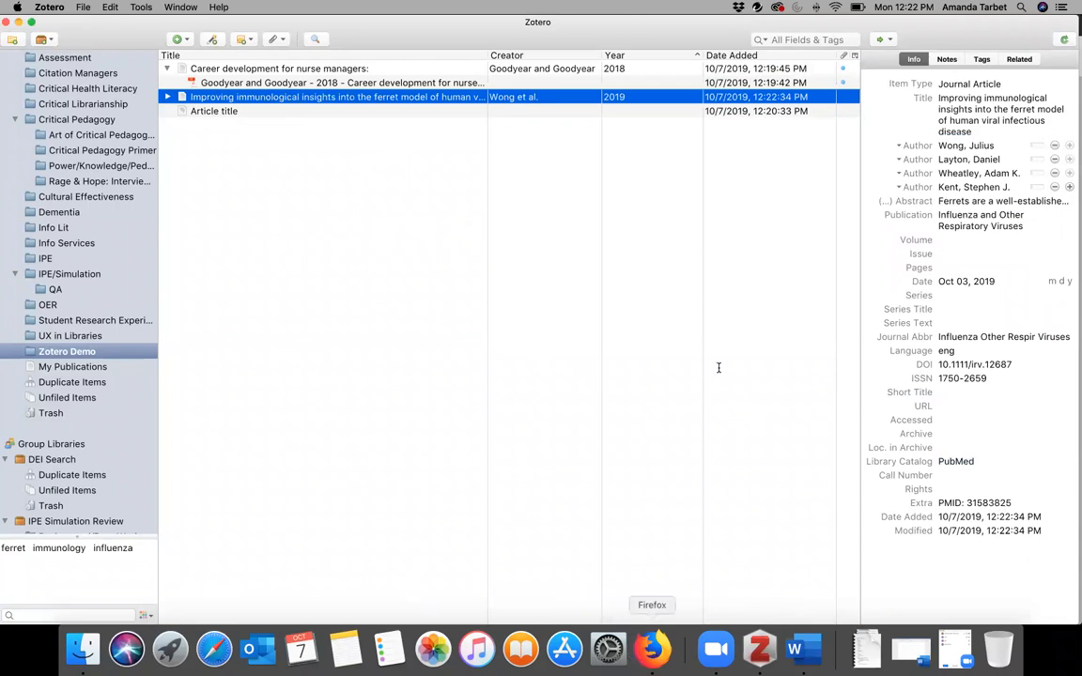
# Switch to Firefox, open the ferret model article on Wiley Online Library through its DOI, and load its basic PDF.
pyautogui.click(652, 650)
pyautogui.scroll(1, 827, 169)
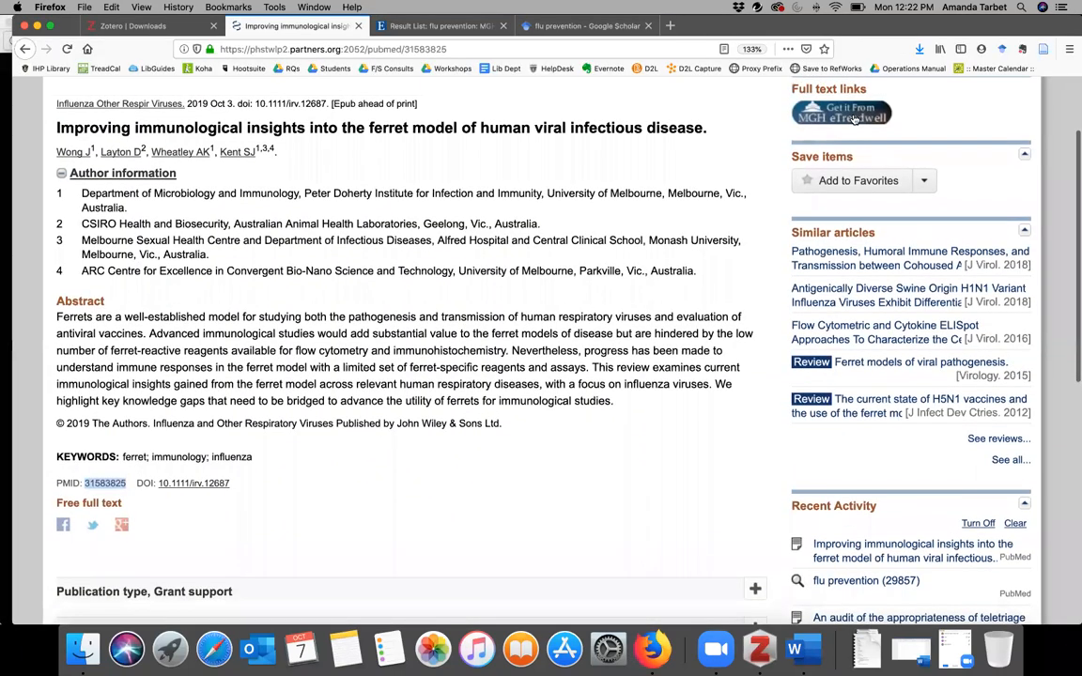
pyautogui.click(193, 484)
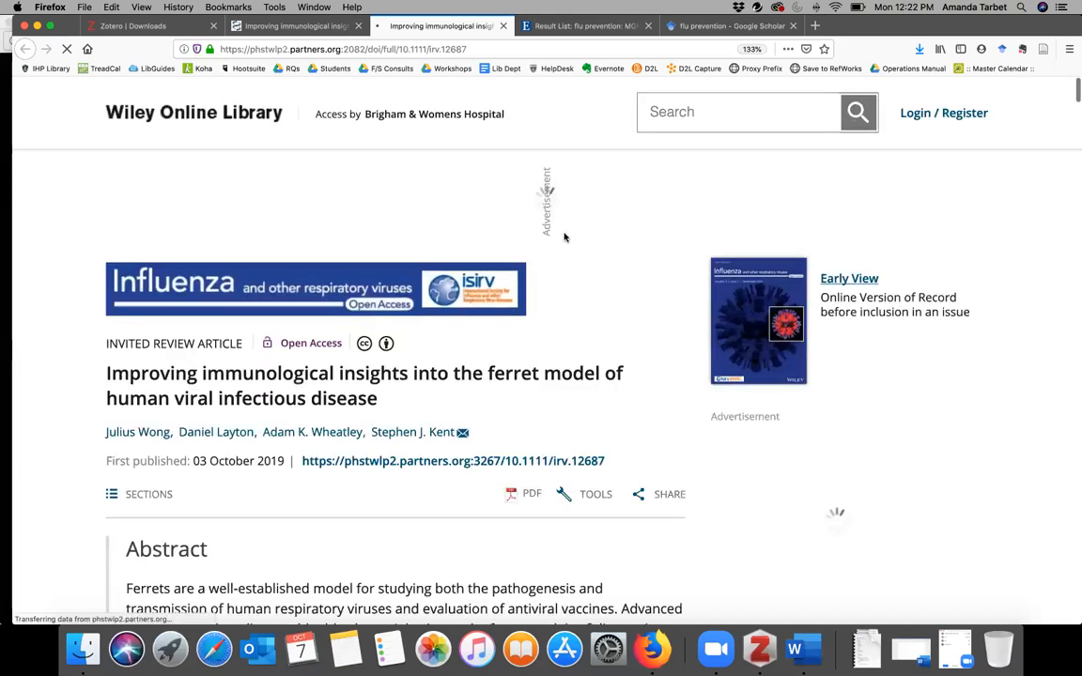
pyautogui.scroll(-1, 564, 235)
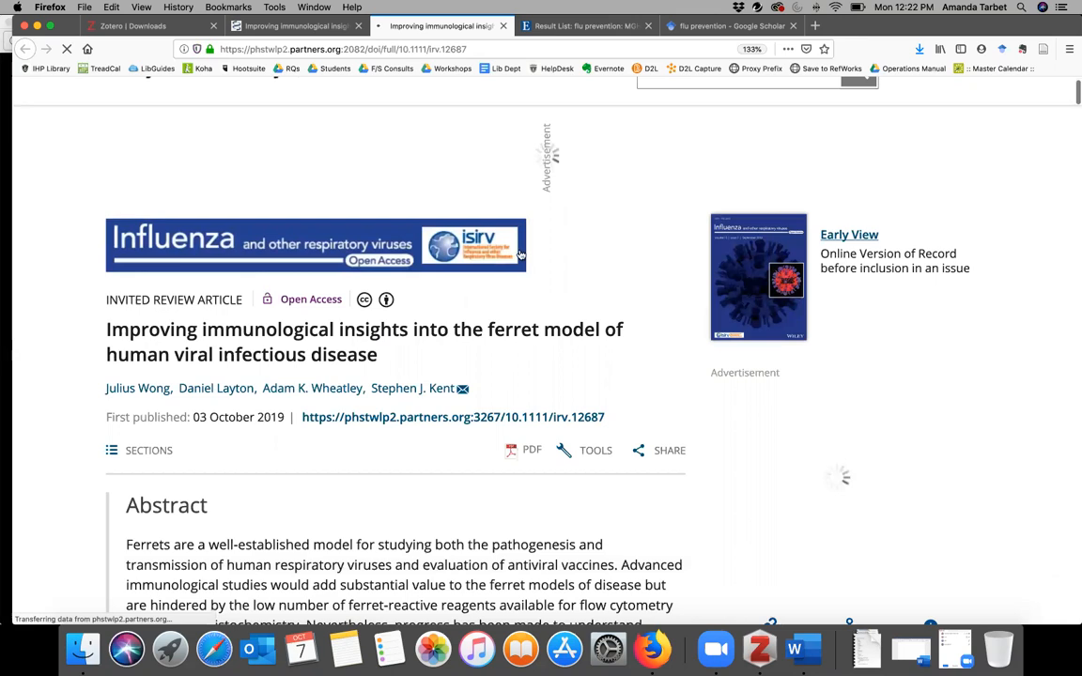
pyautogui.scroll(-4, 519, 254)
pyautogui.click(514, 248)
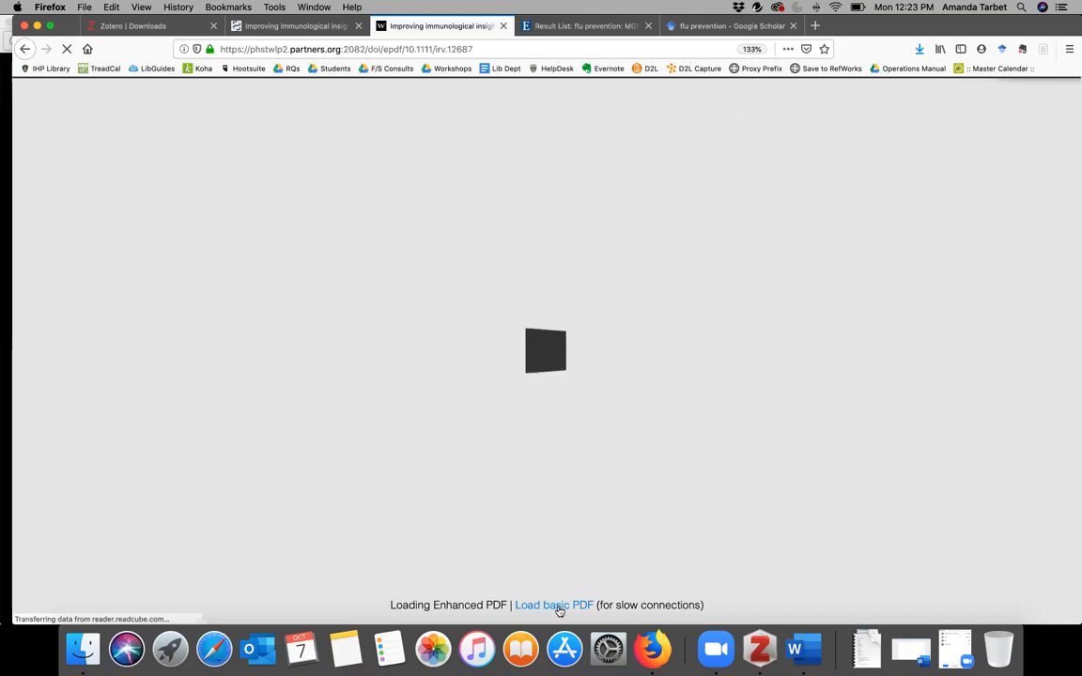
pyautogui.click(569, 606)
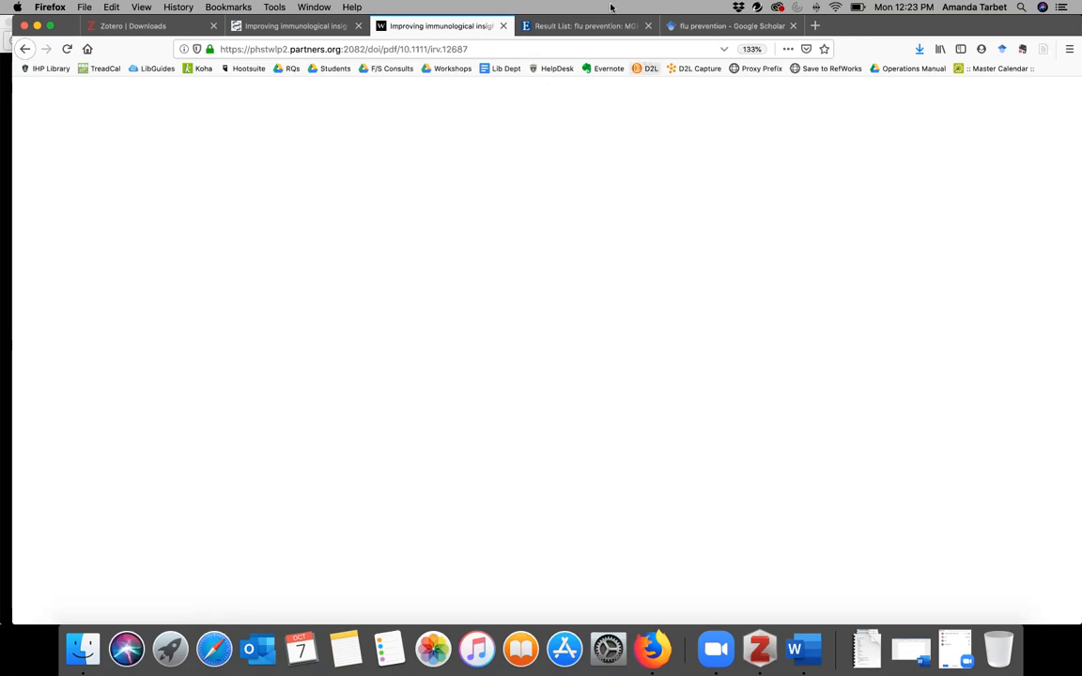
# Reload the ferret model article's PDF from its current web address.
pyautogui.click(507, 48)
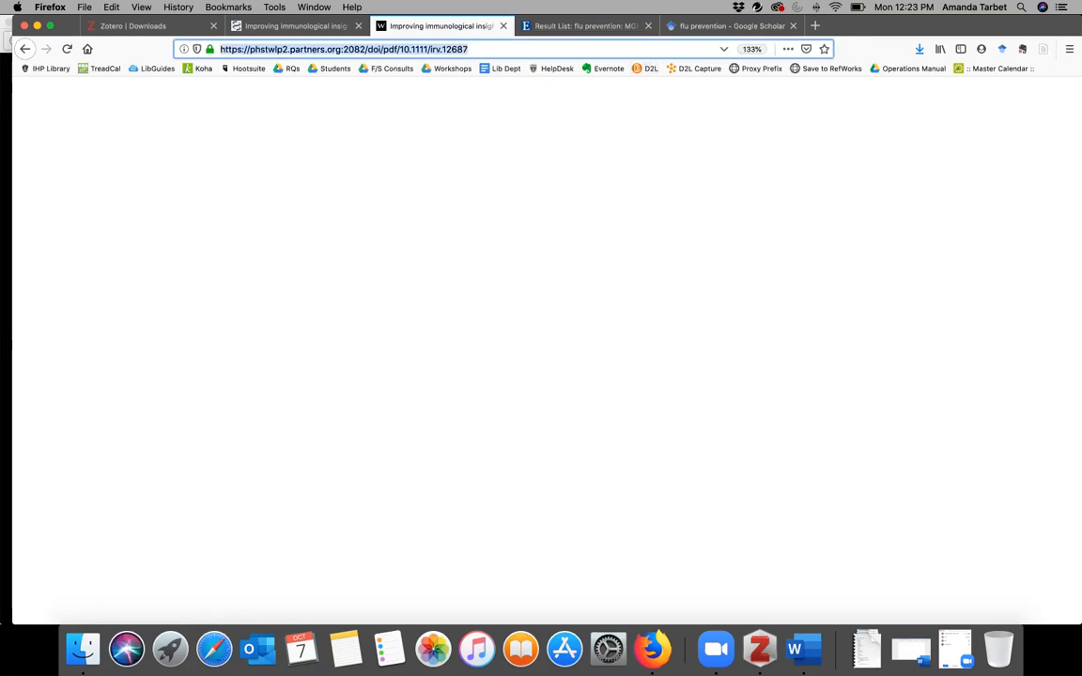
pyautogui.press('Return')
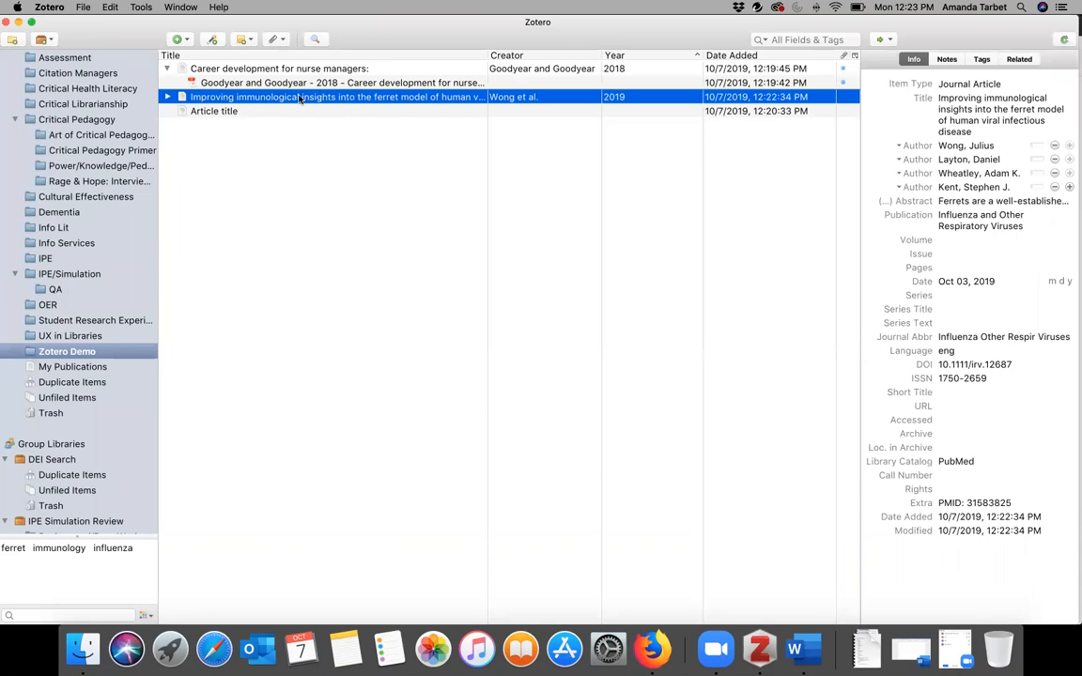
# Switch to Zotero and view the ferret model article's attachment options and the identifier entry box without adding anything.
pyautogui.click(273, 41)
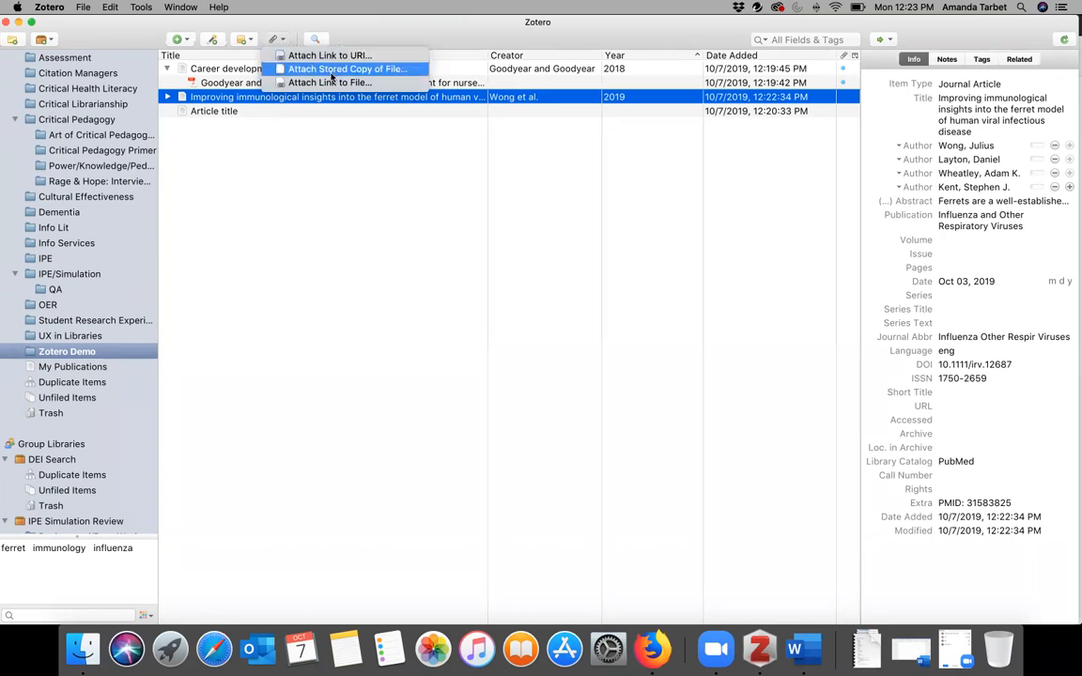
pyautogui.click(399, 35)
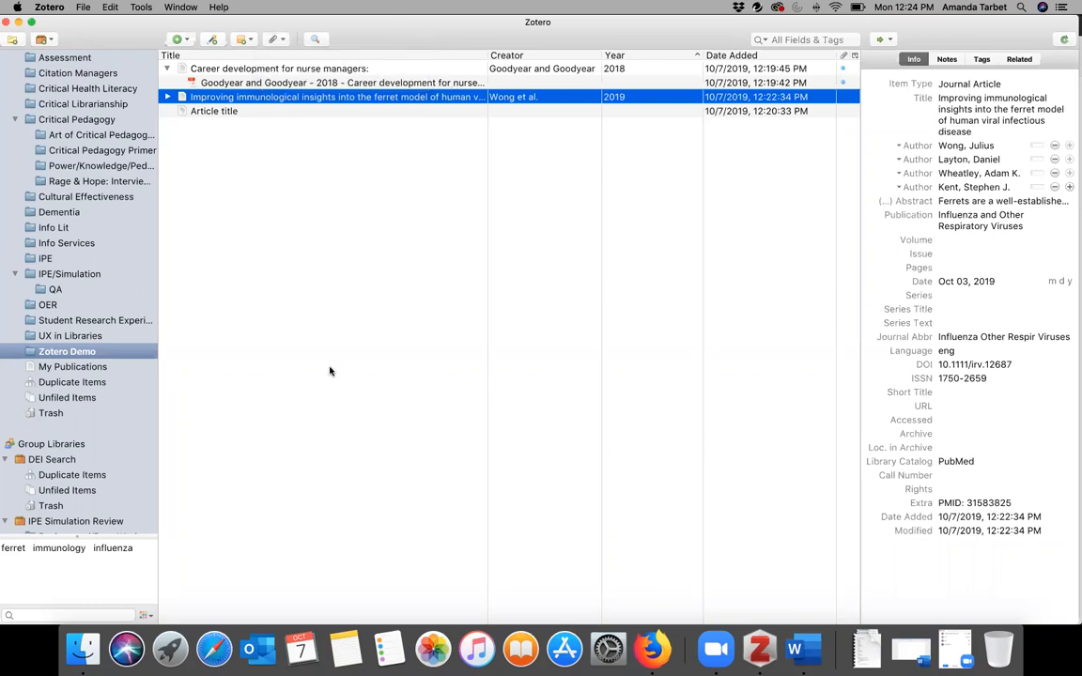
pyautogui.click(212, 39)
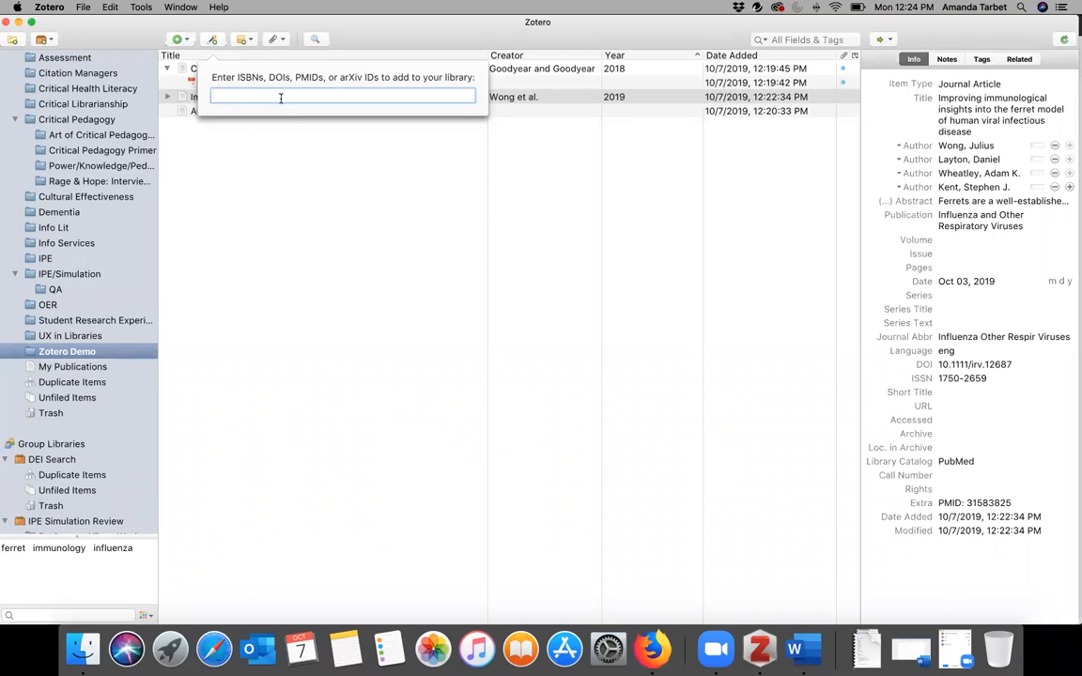
pyautogui.click(388, 38)
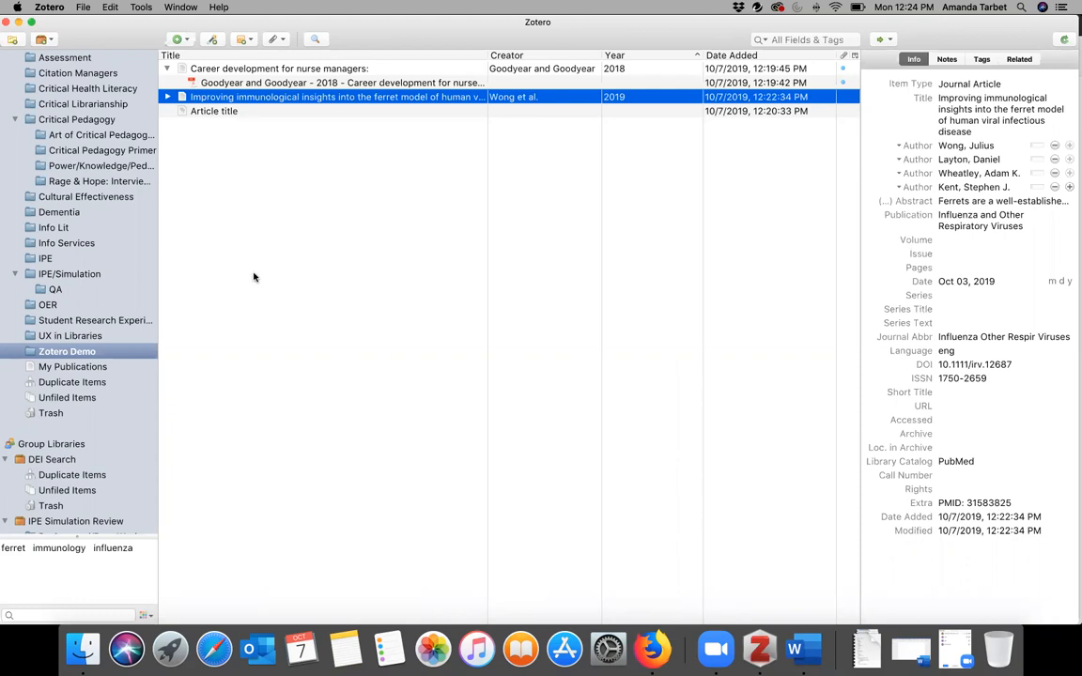
# Add a note to "Career development for nurse managers" reading "Something about the article." with "Evaluation" on a second line.
pyautogui.scroll(1, 52, 215)
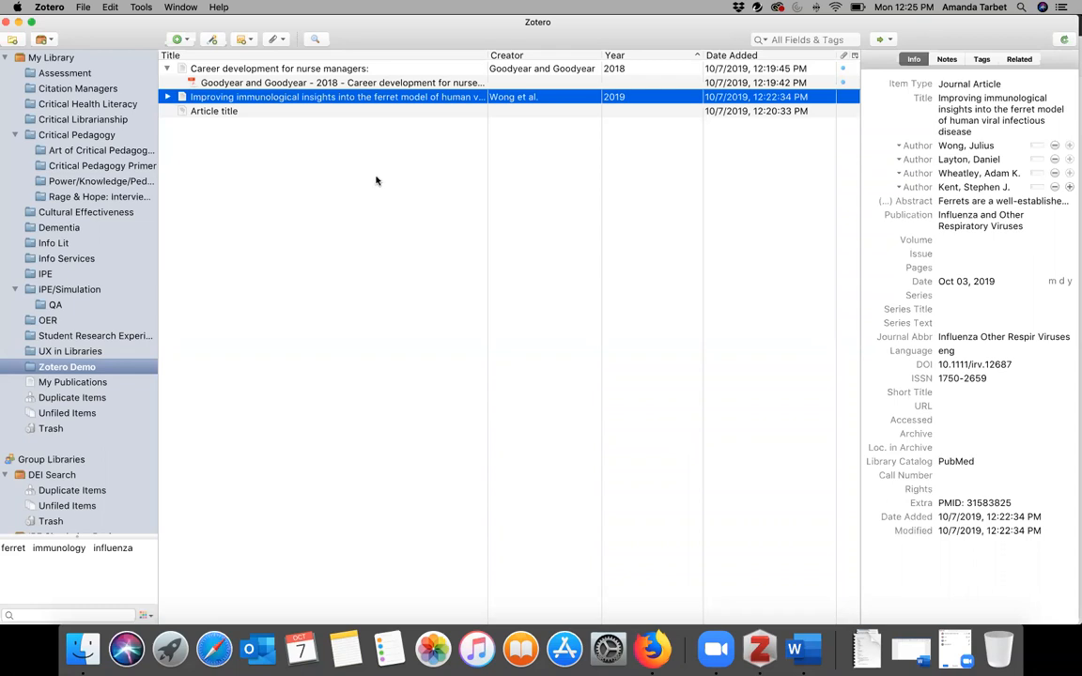
pyautogui.click(249, 83)
pyautogui.click(304, 69)
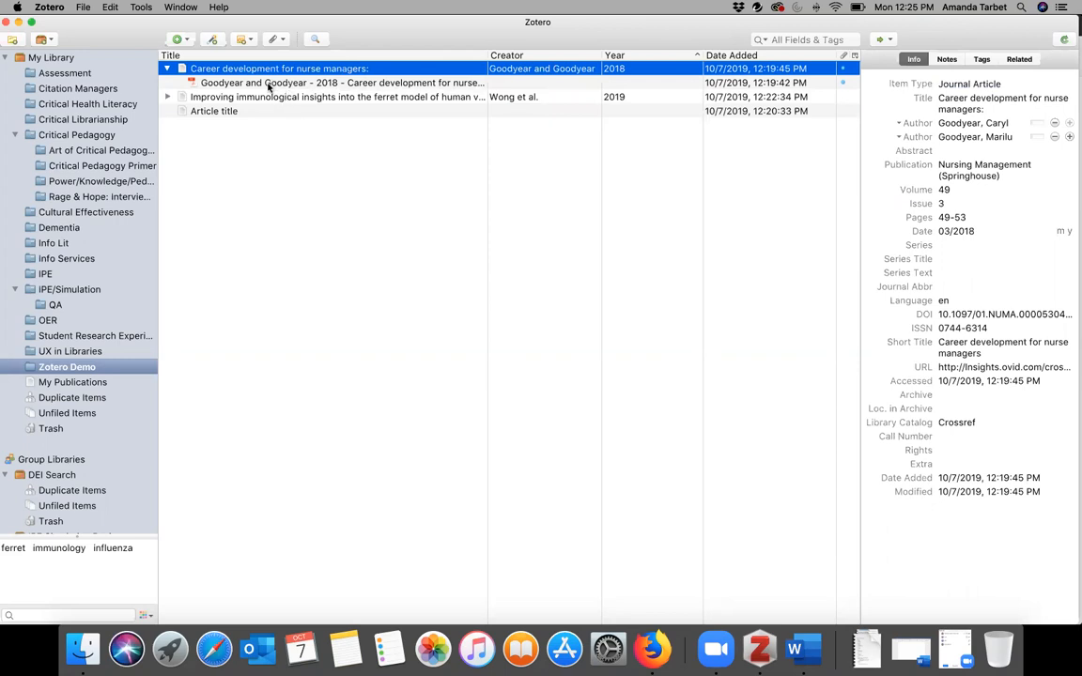
pyautogui.click(947, 61)
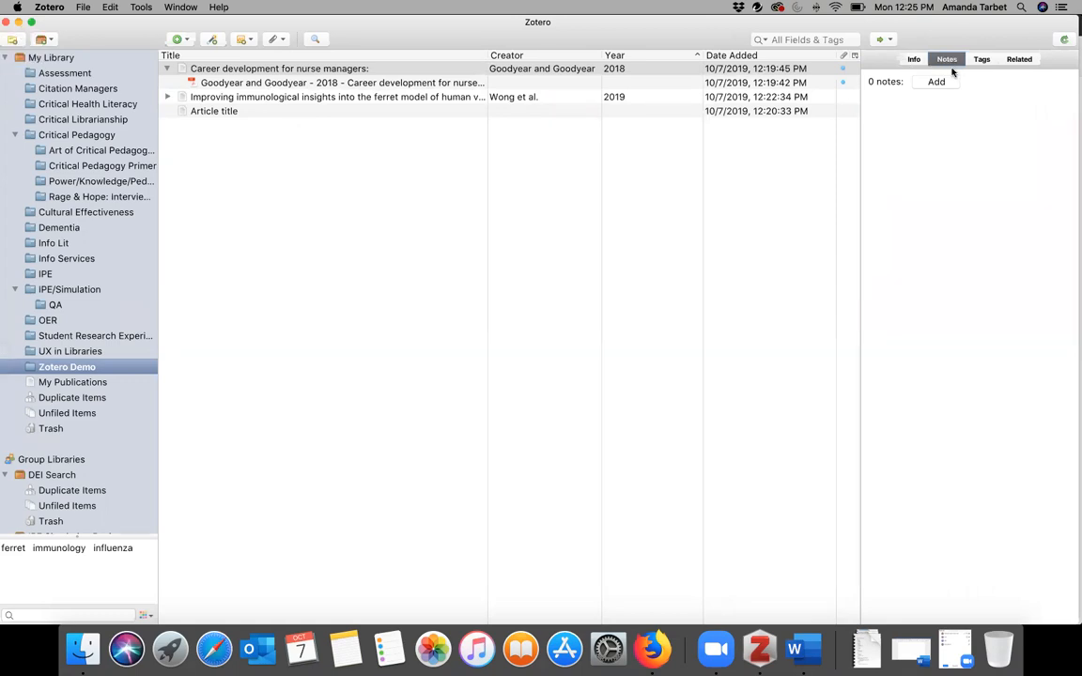
pyautogui.click(936, 82)
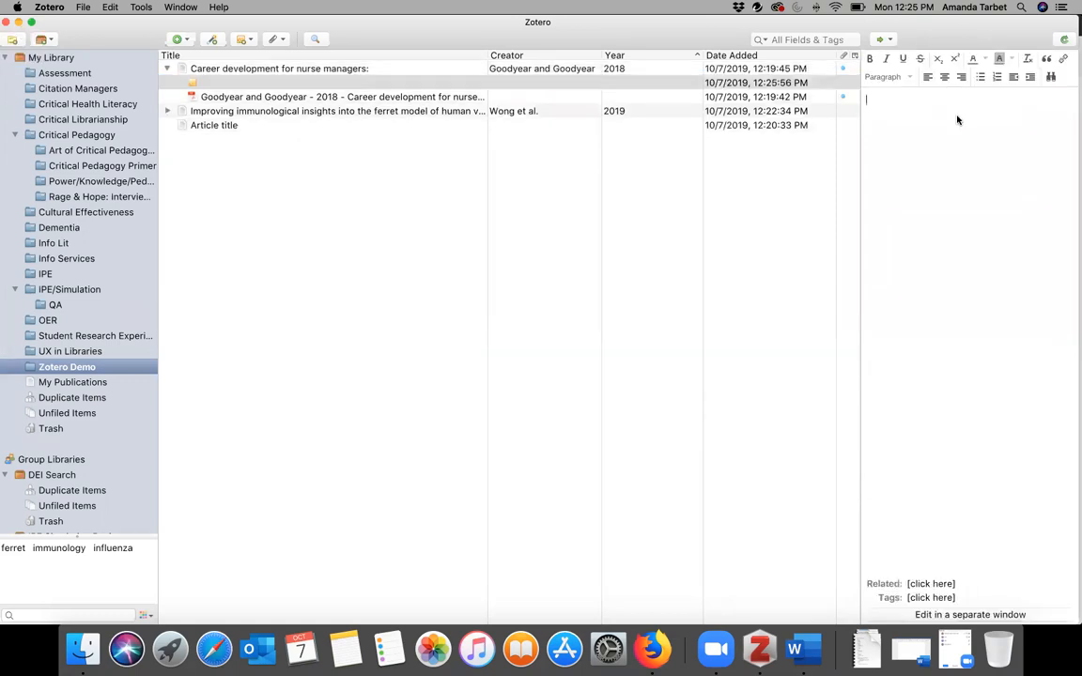
pyautogui.write('Something about the article.')
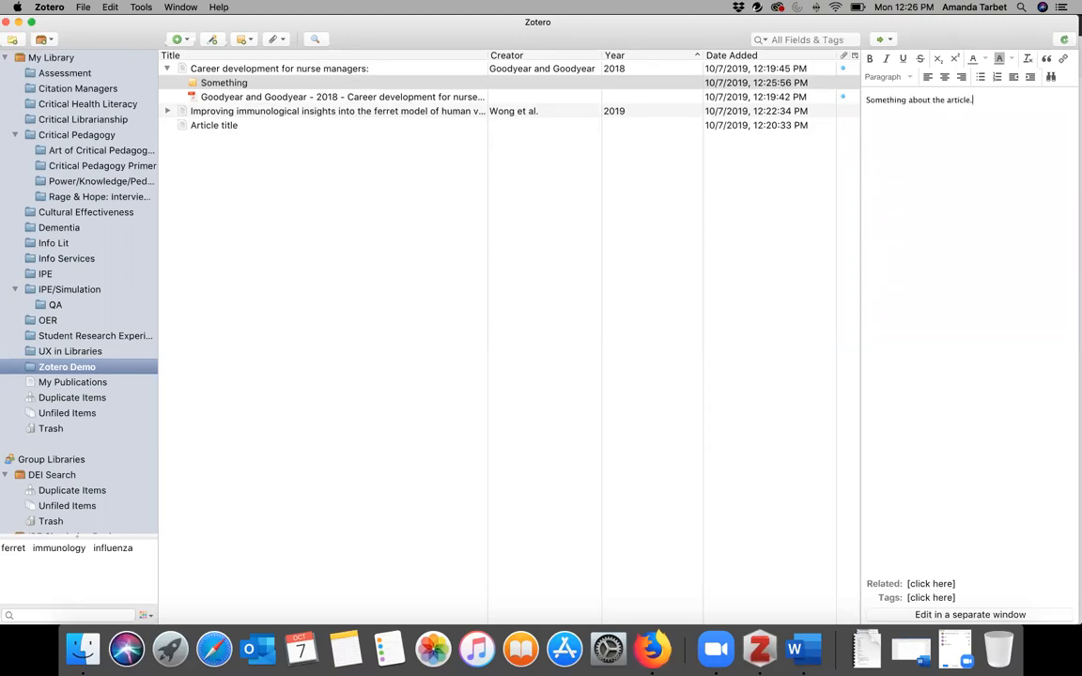
pyautogui.press('Return')
pyautogui.write('Evaluation')
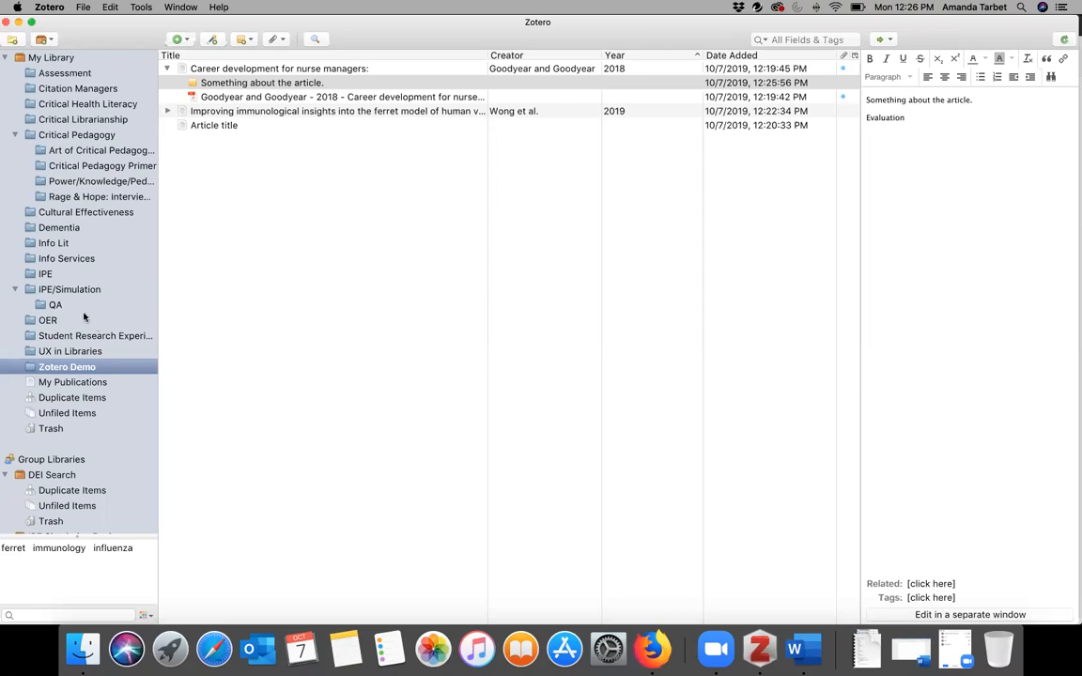
# Add the tags "course #", "topics" and "save for later" to the "Career development for nurse managers" item.
pyautogui.click(313, 70)
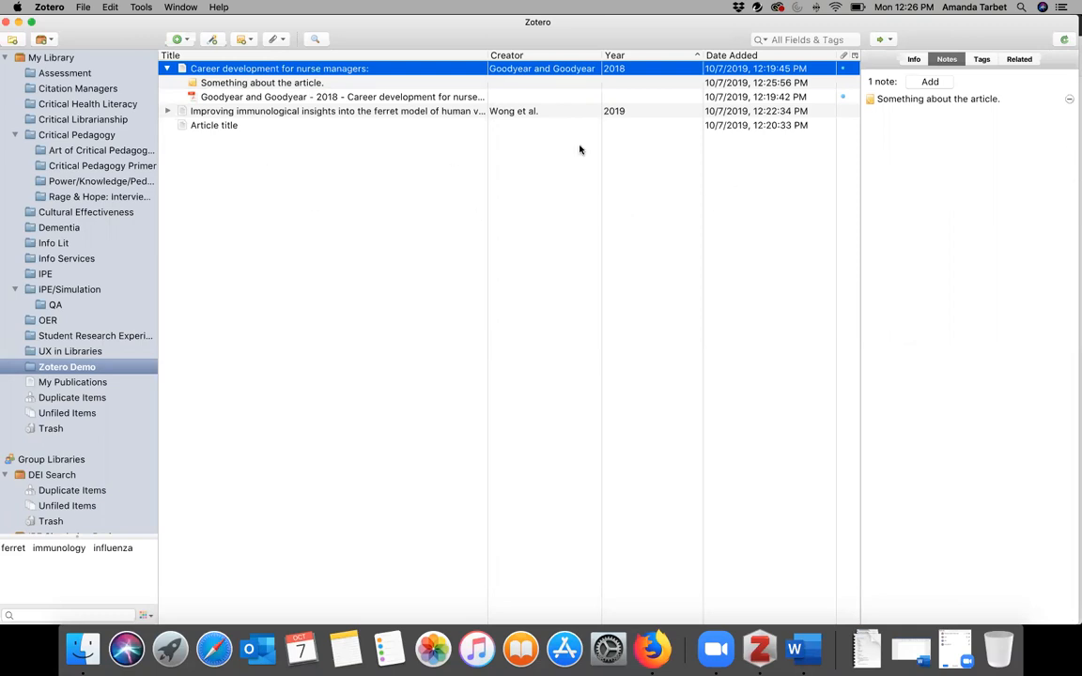
pyautogui.click(983, 60)
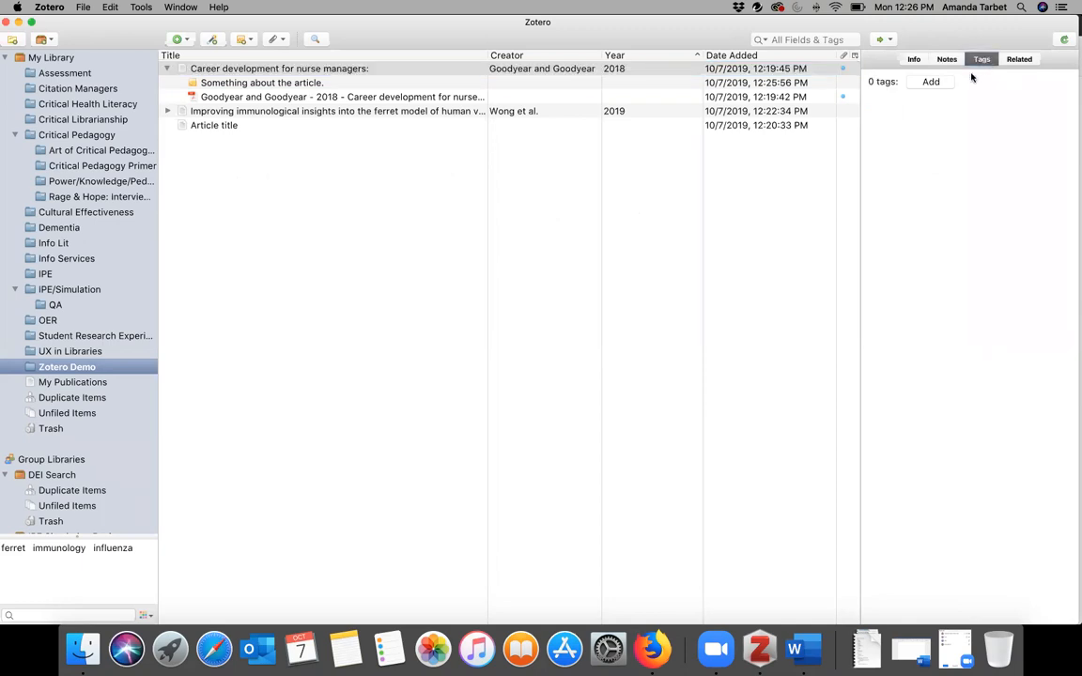
pyautogui.click(932, 84)
pyautogui.write('course')
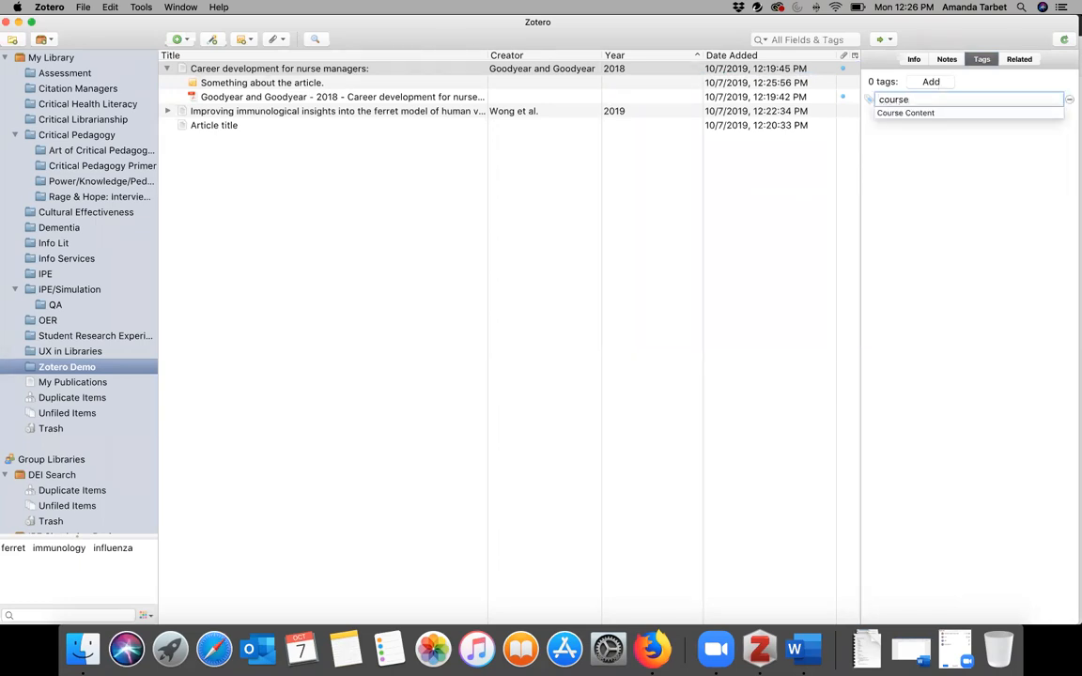
pyautogui.write(' #')
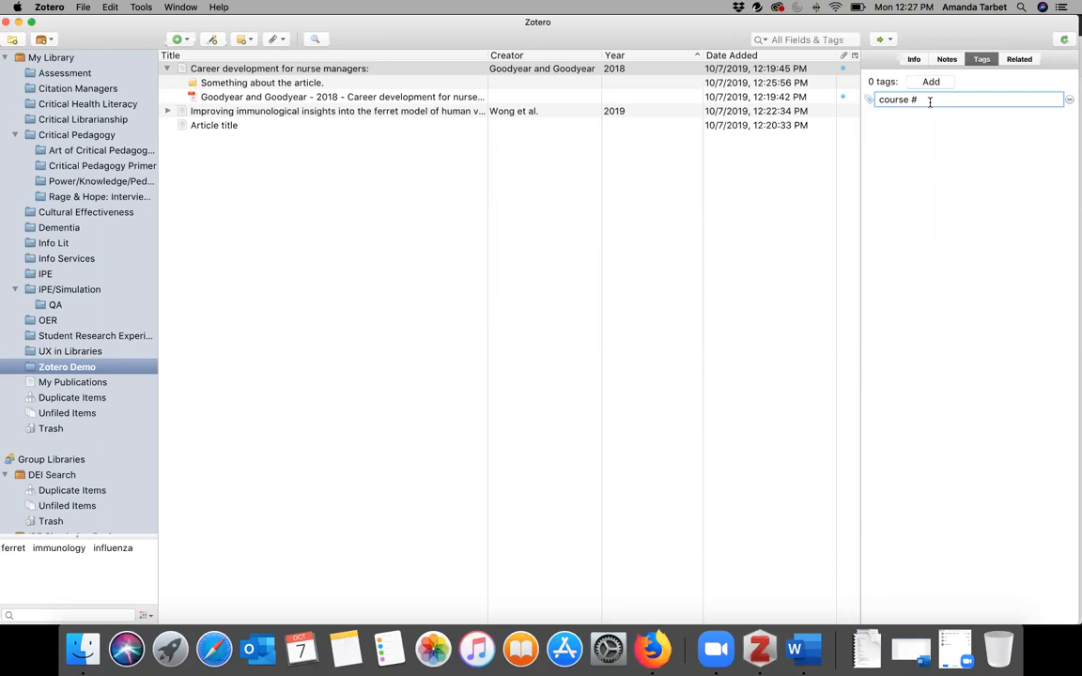
pyautogui.press('Return')
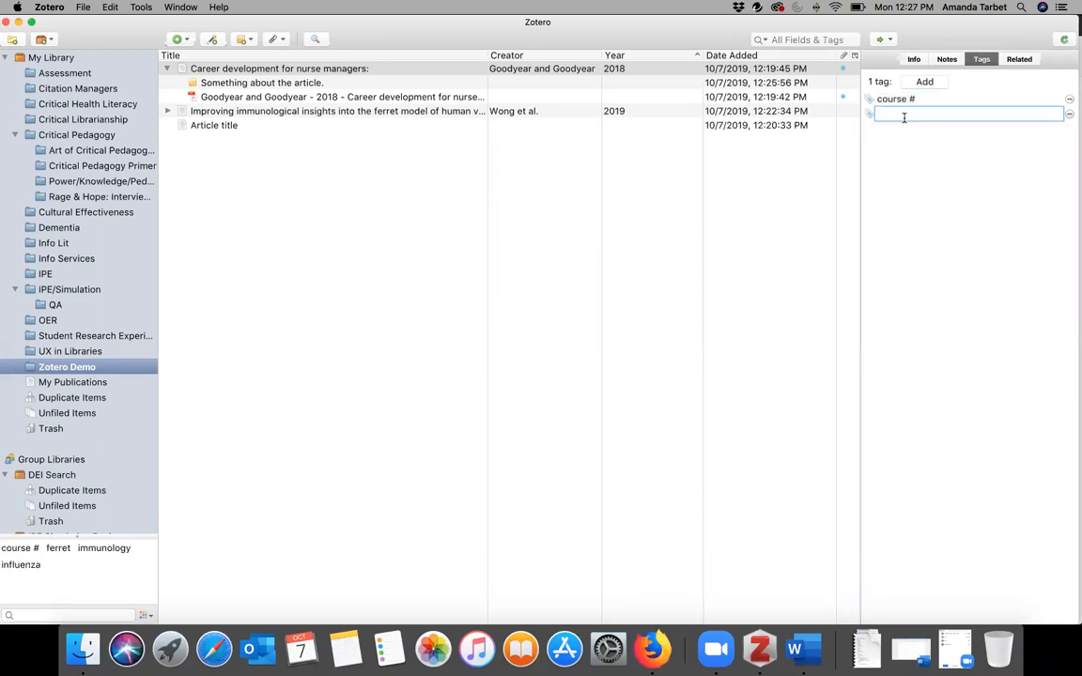
pyautogui.write('topics')
pyautogui.press('Return')
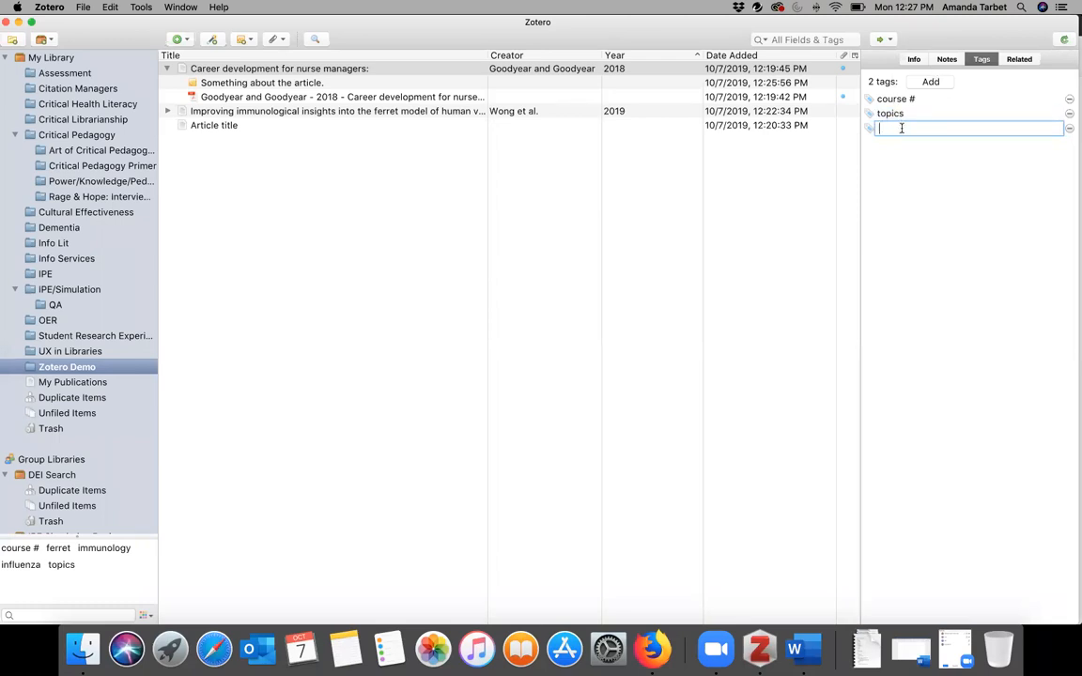
pyautogui.write('ave for later')
pyautogui.press('Return')
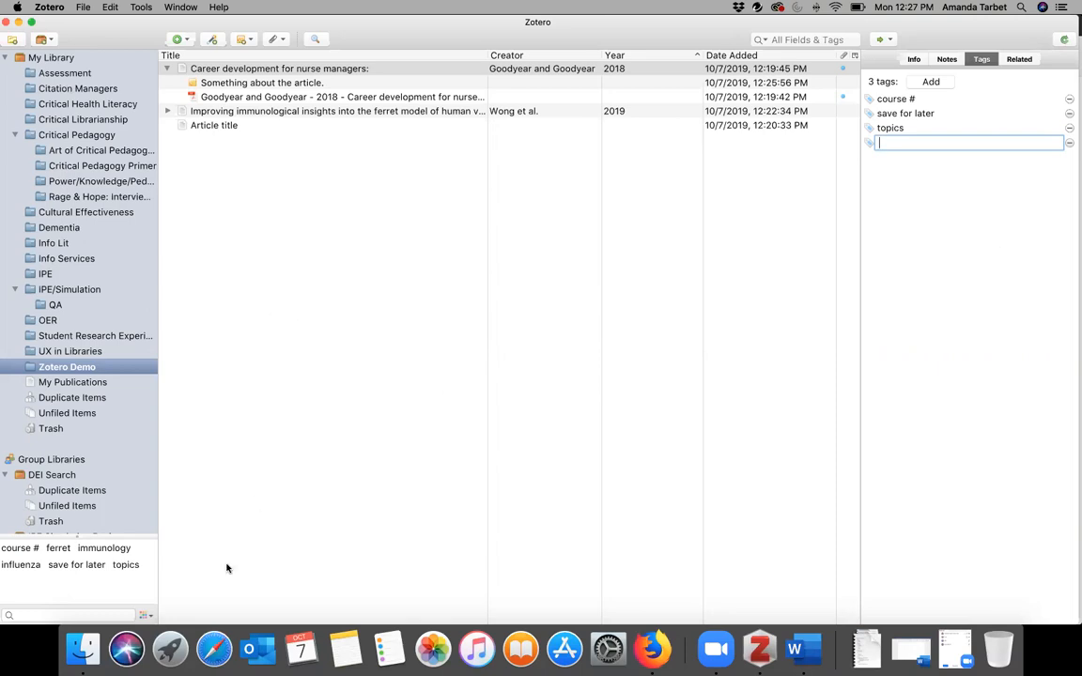
# Search all fields and tags in Zotero Demo for "course #", and clear the search.
pyautogui.click(70, 564)
pyautogui.click(777, 40)
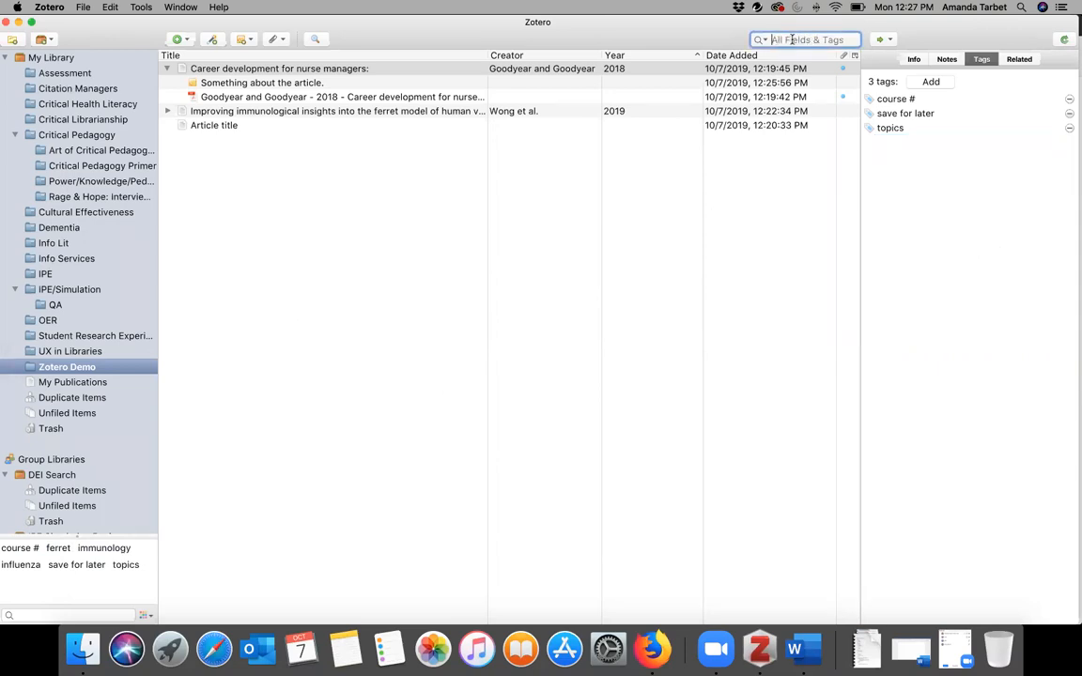
pyautogui.write('course #')
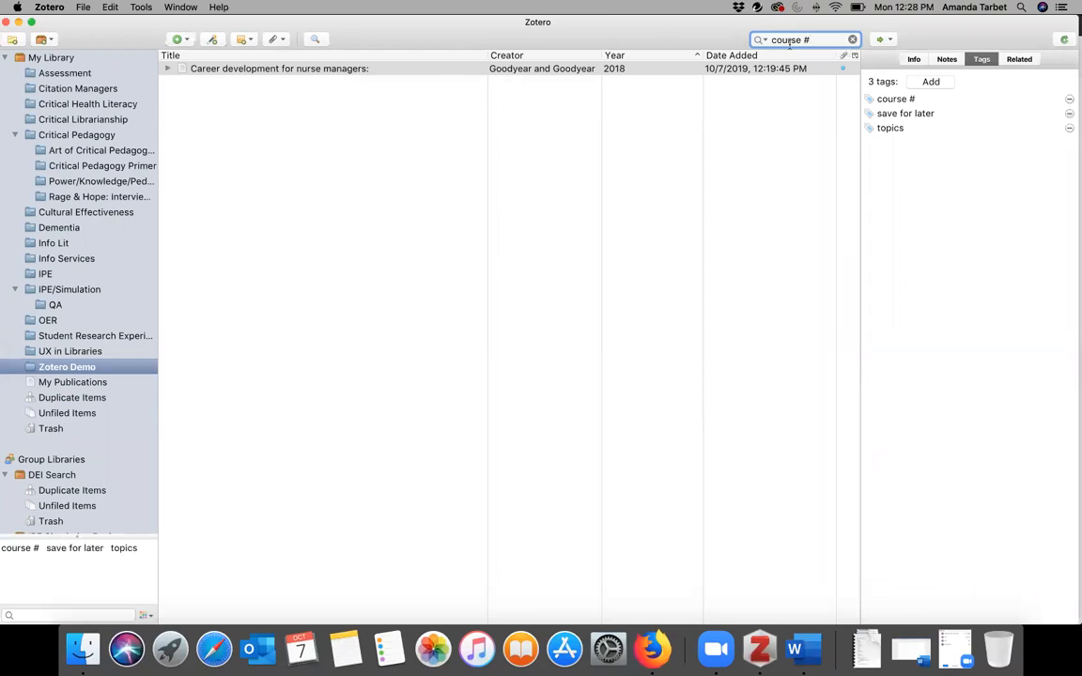
pyautogui.click(852, 39)
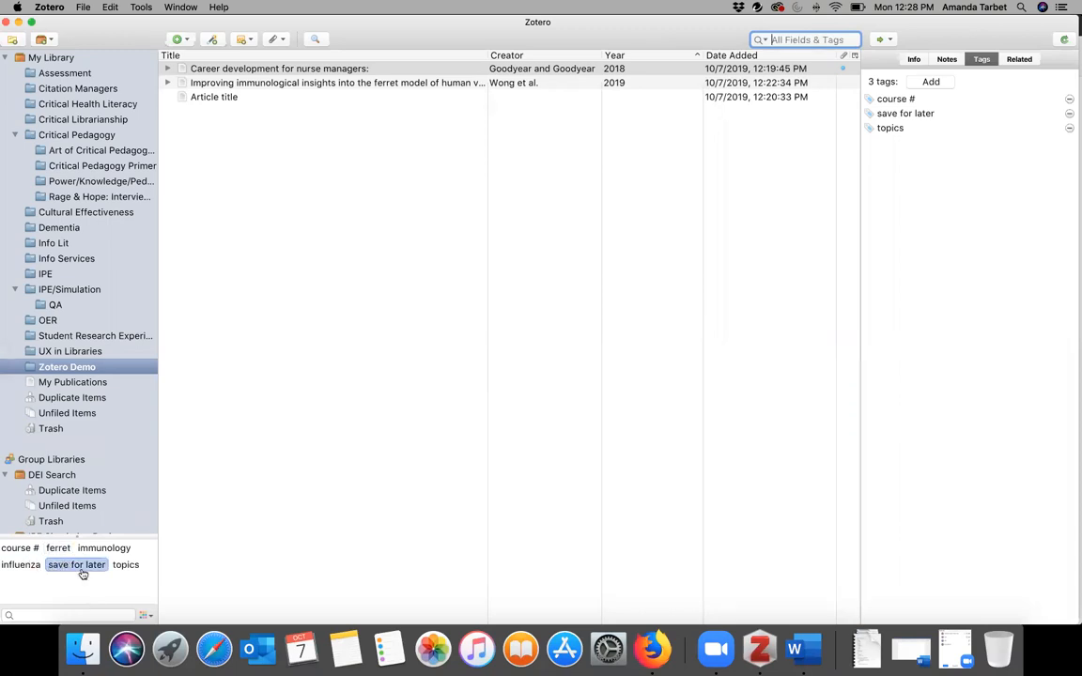
# Filter the collection's tag list by "course", clear the filter, and look over the full list of tags.
pyautogui.click(43, 614)
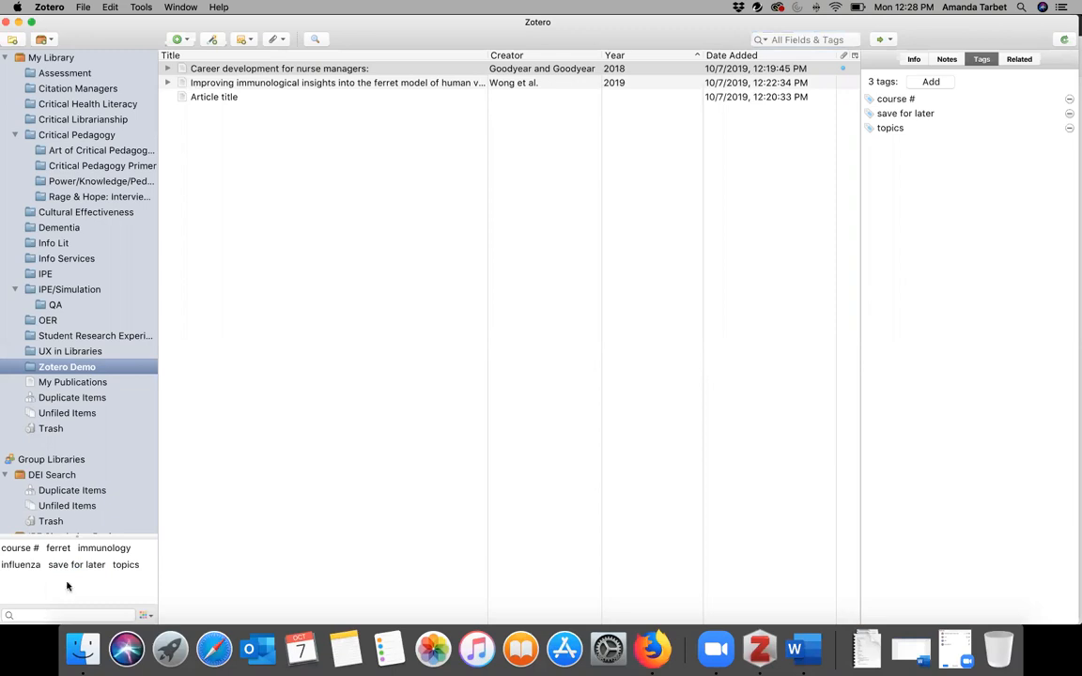
pyautogui.write('course')
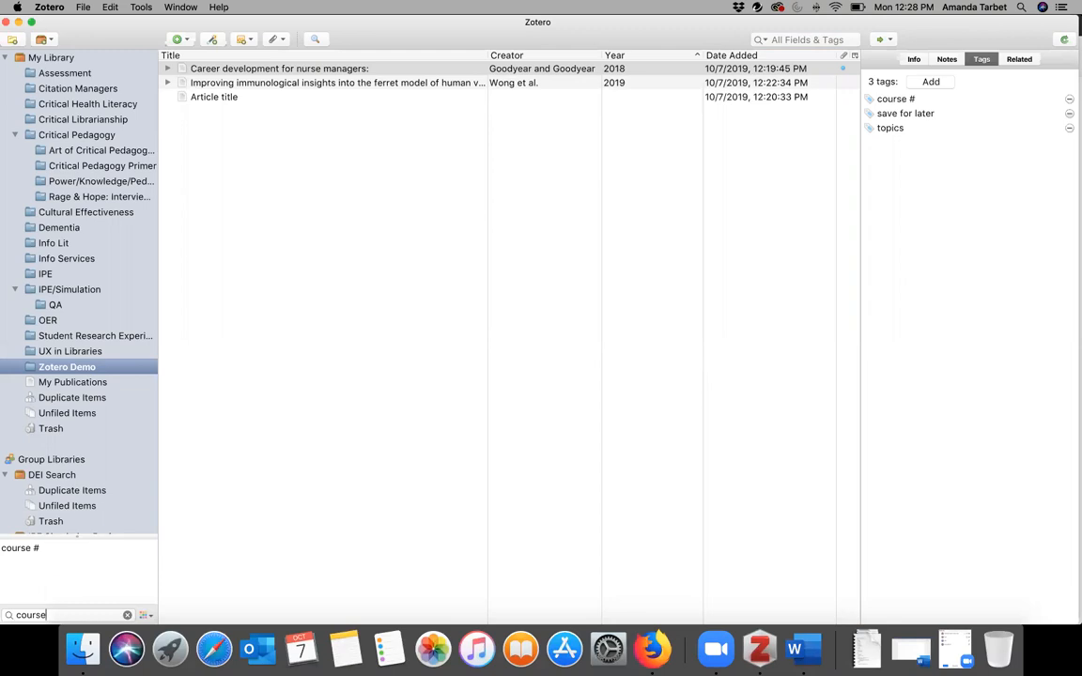
pyautogui.press('BackSpace')
pyautogui.press('BackSpace')
pyautogui.press('BackSpace')
pyautogui.press('BackSpace')
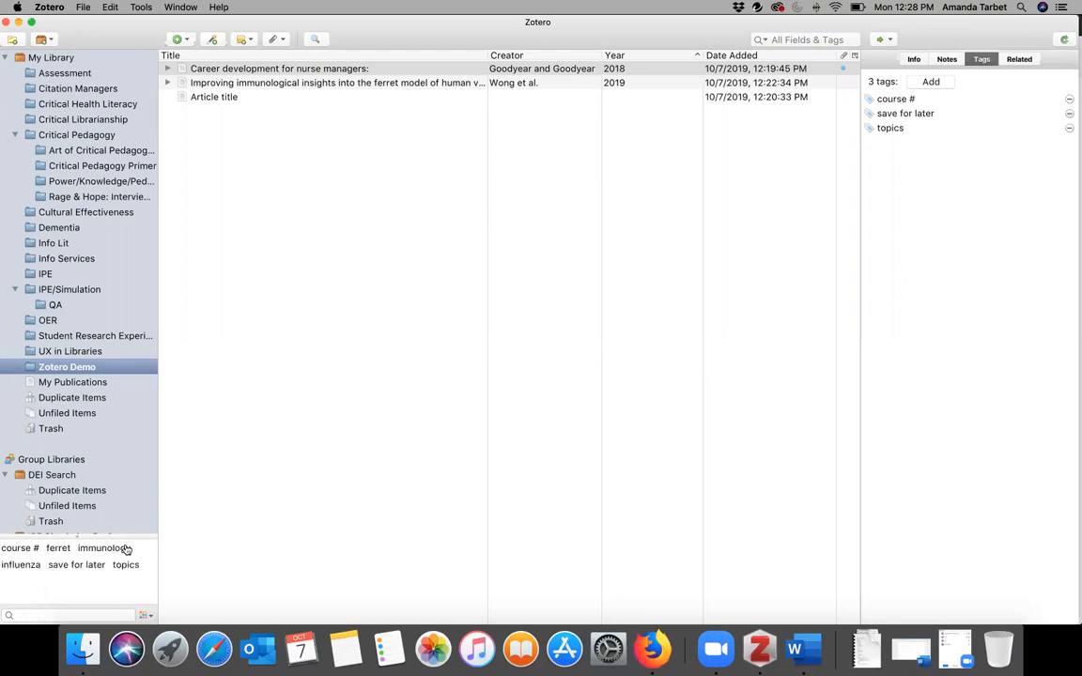
pyautogui.scroll(-2, 101, 382)
pyautogui.scroll(2, 84, 310)
# View the removal and trash options for the "Career development for nurse managers" item without applying any.
pyautogui.click(244, 71)
pyautogui.rightClick(244, 71)
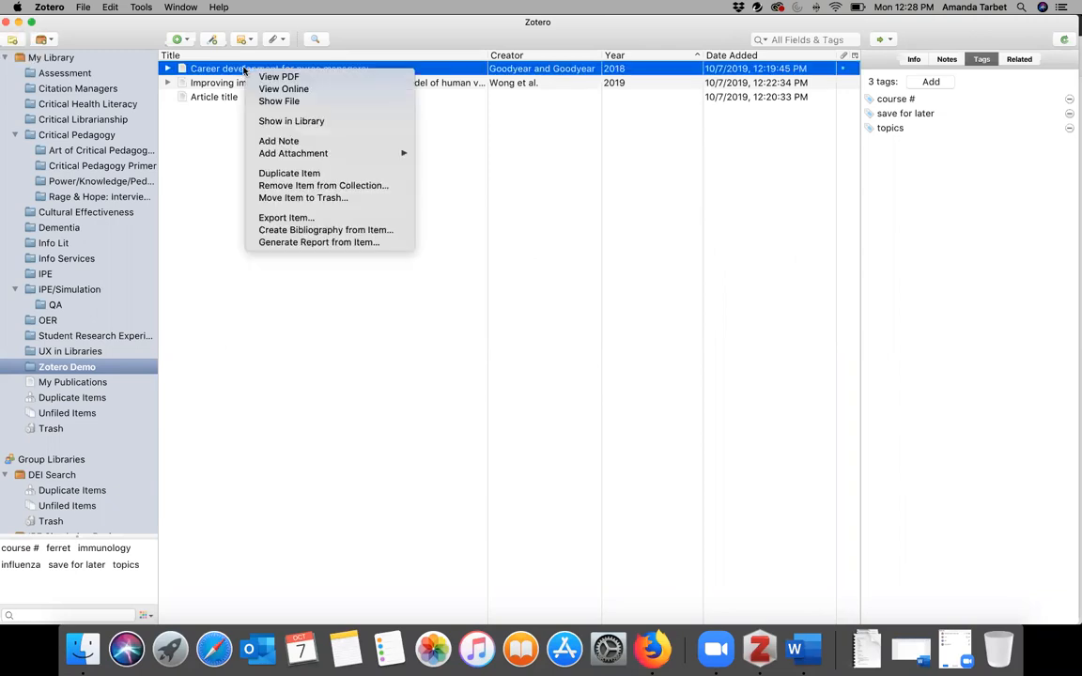
pyautogui.click(337, 198)
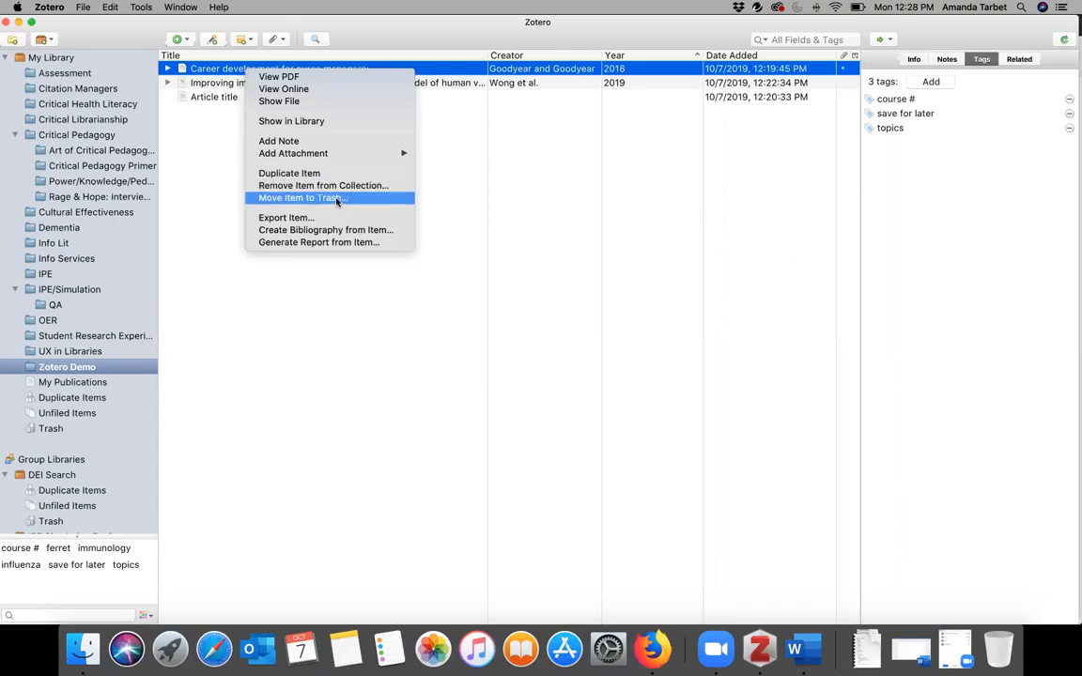
pyautogui.click(599, 117)
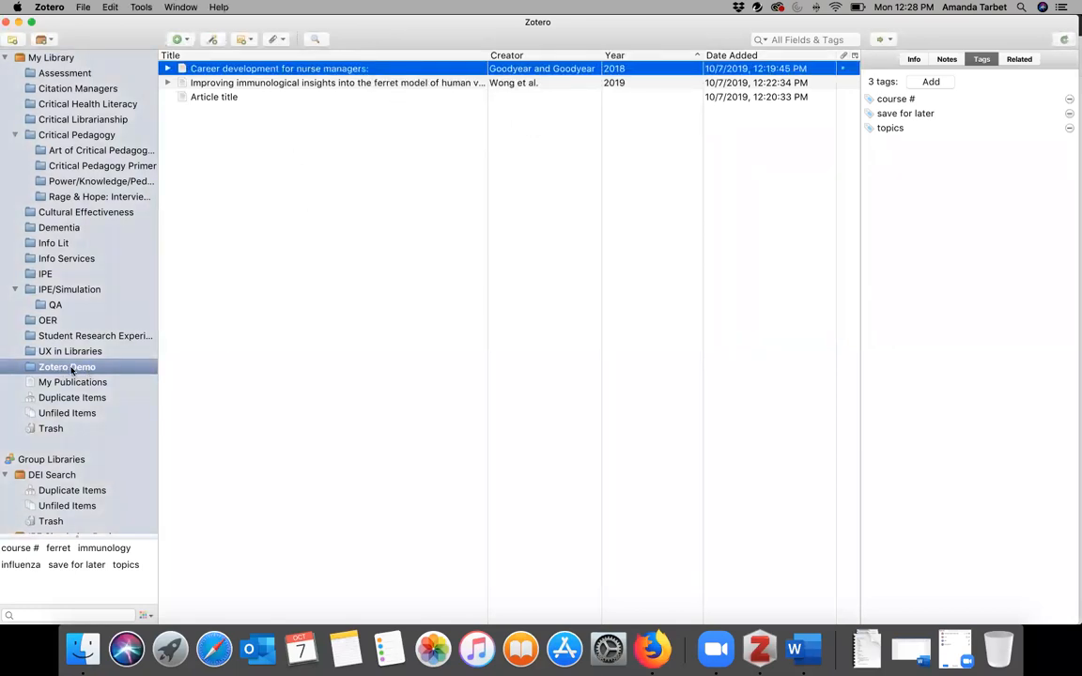
# View the management options for the OER collection without applying any, and look through the library's collections.
pyautogui.rightClick(46, 322)
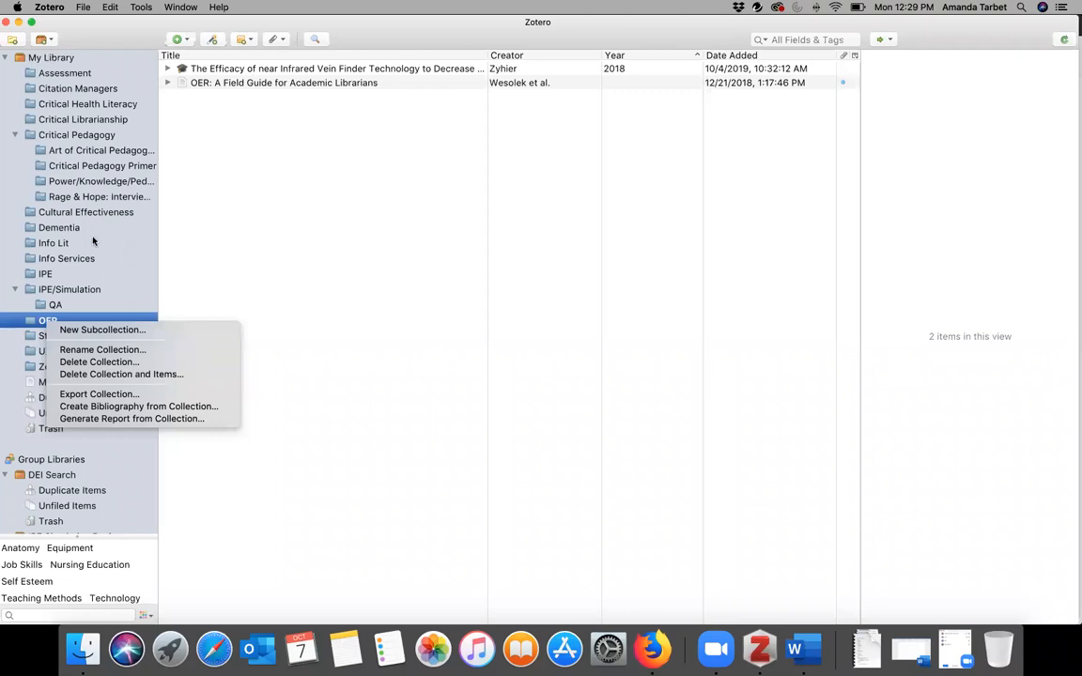
pyautogui.click(213, 484)
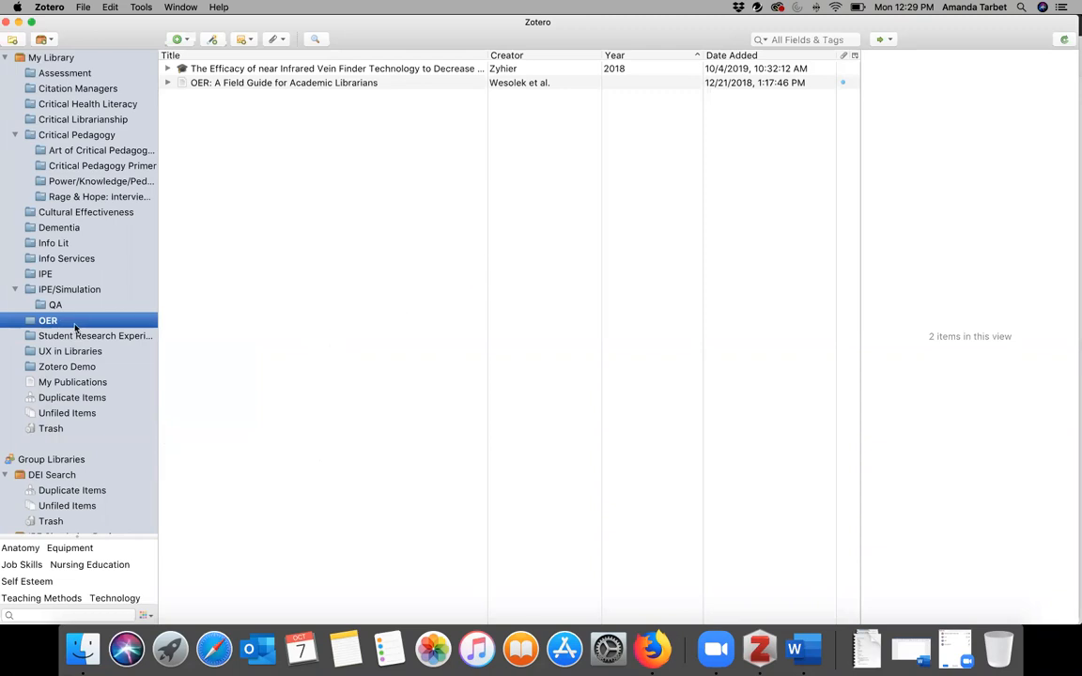
pyautogui.scroll(-2, 75, 326)
pyautogui.scroll(2, 76, 327)
pyautogui.scroll(-1, 76, 327)
pyautogui.scroll(1, 77, 331)
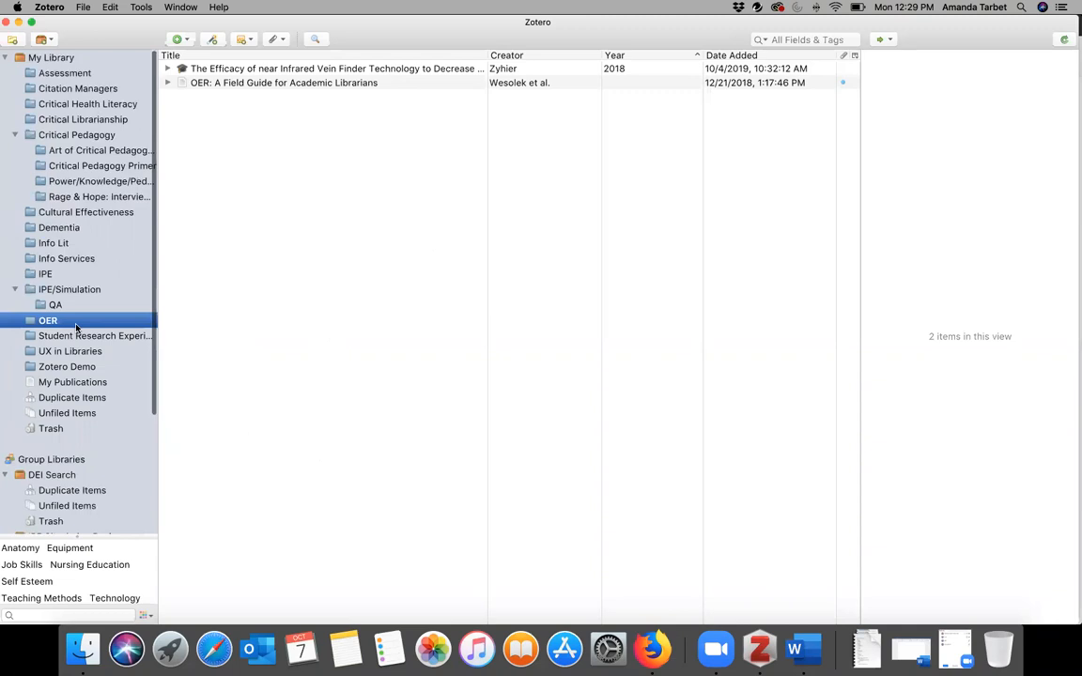
# Merge the duplicate "Choosing the Right Citation Management Tool" items, using the 9/18/2019, 1:04:15 PM version as the master item.
pyautogui.click(62, 399)
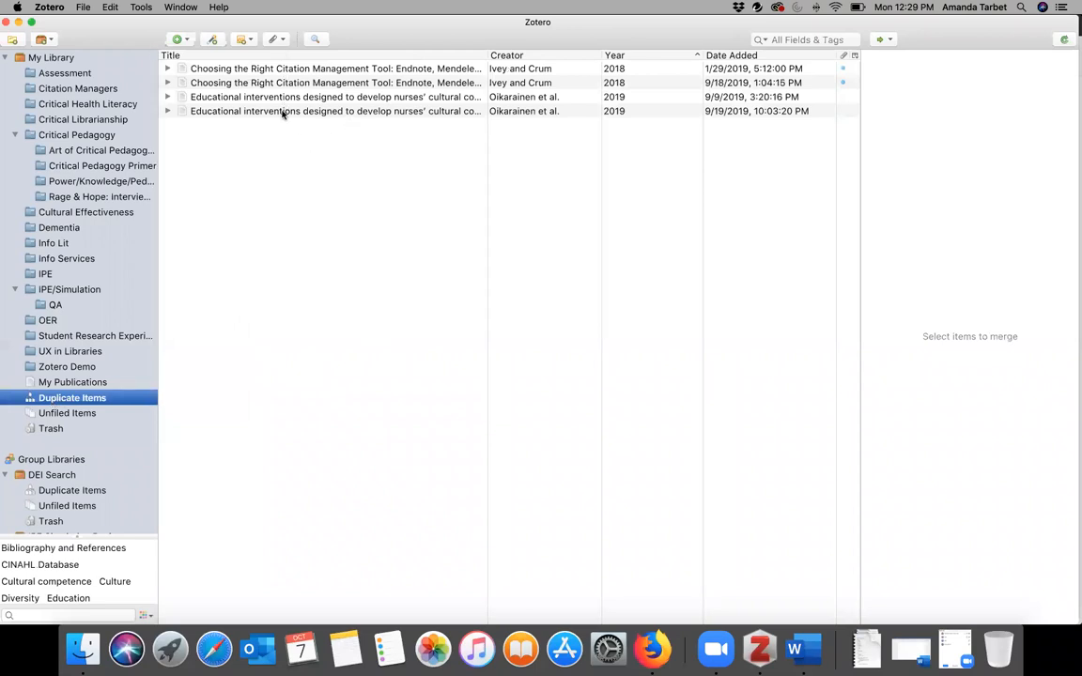
pyautogui.click(230, 85)
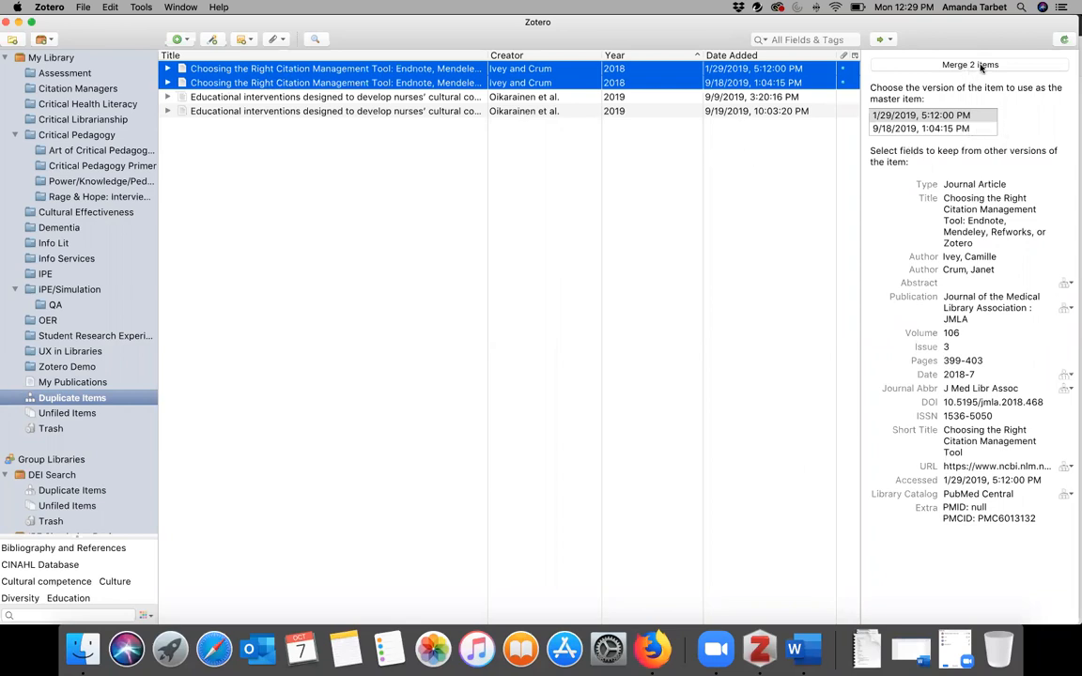
pyautogui.click(893, 129)
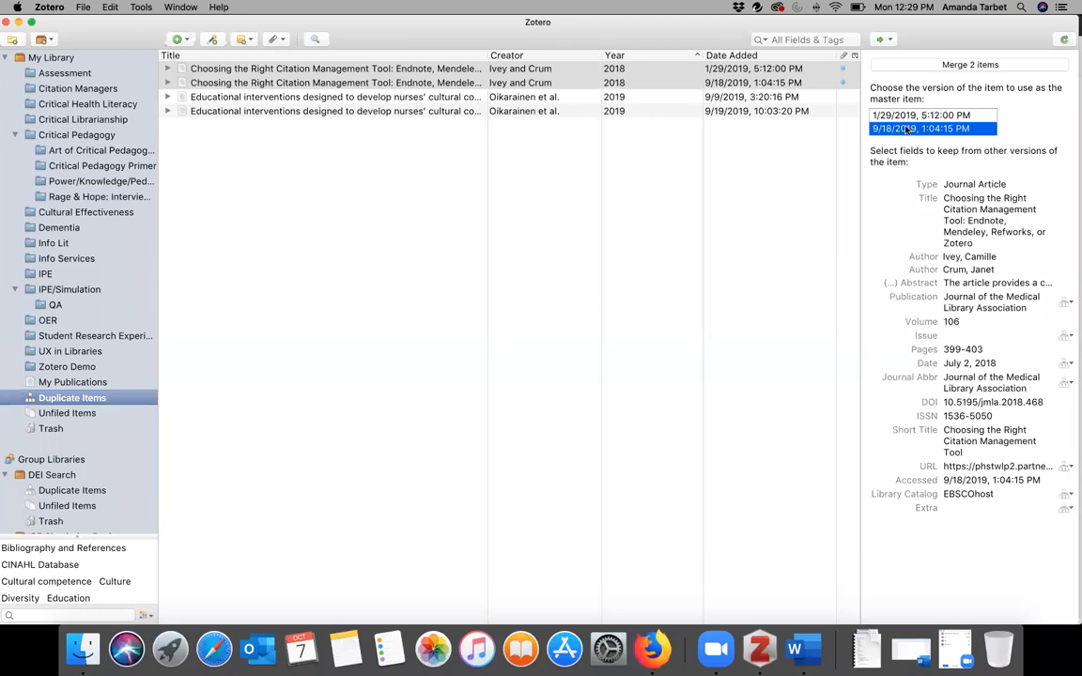
pyautogui.click(977, 64)
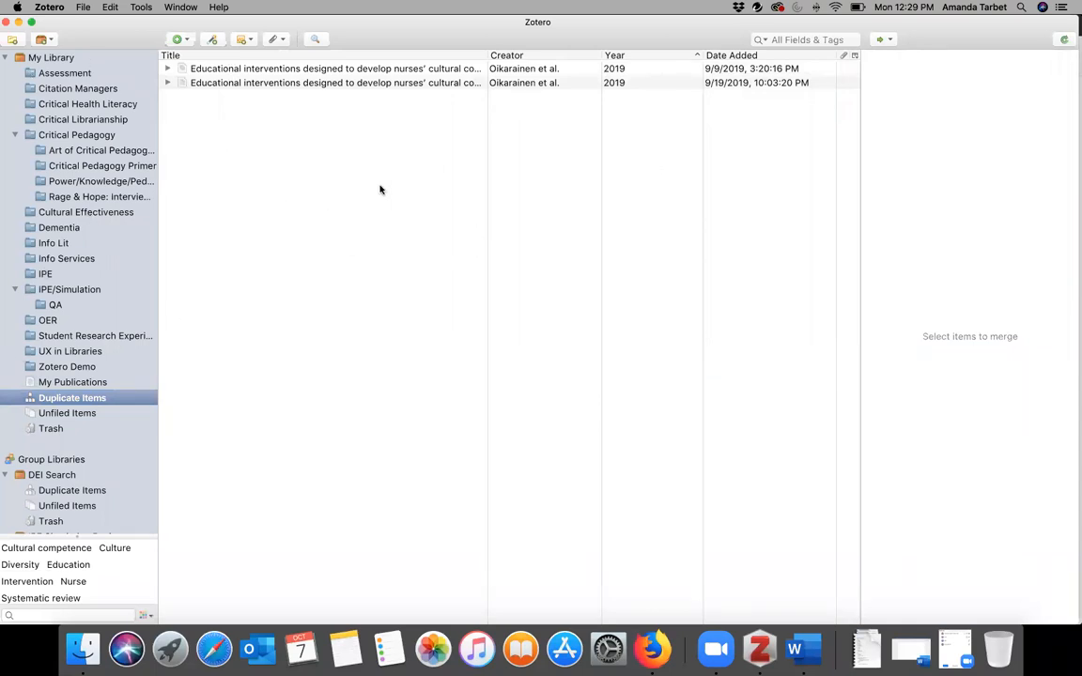
# Merge the two duplicate items titled "Educational interventions designed to develop nurses' cultural competence: A systematic review".
pyautogui.click(278, 73)
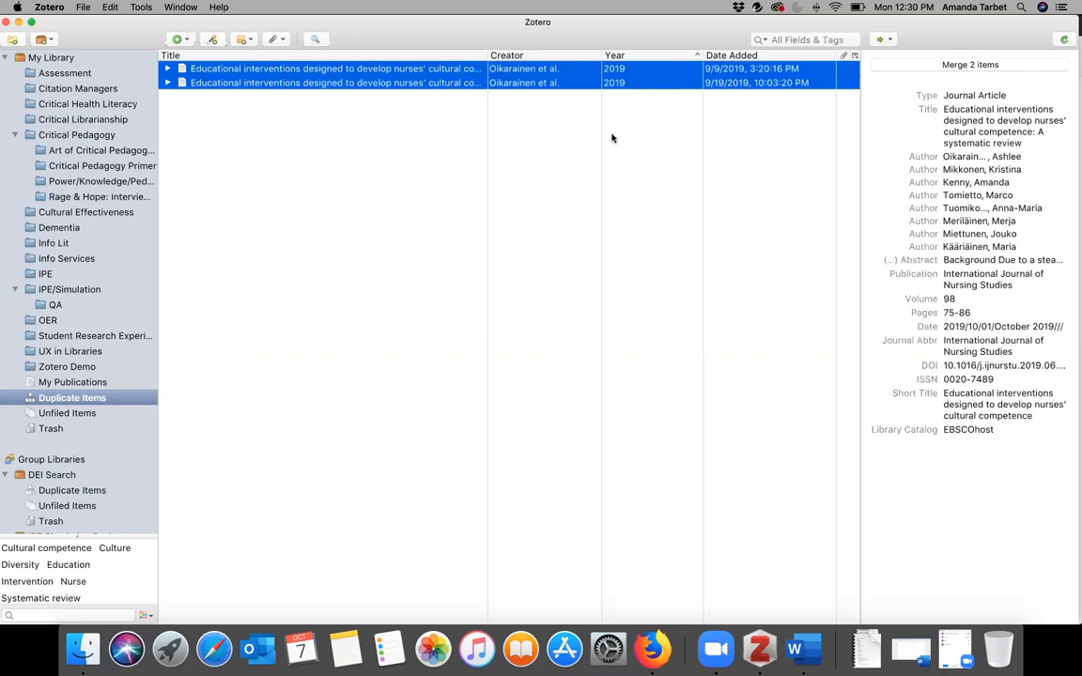
pyautogui.click(966, 66)
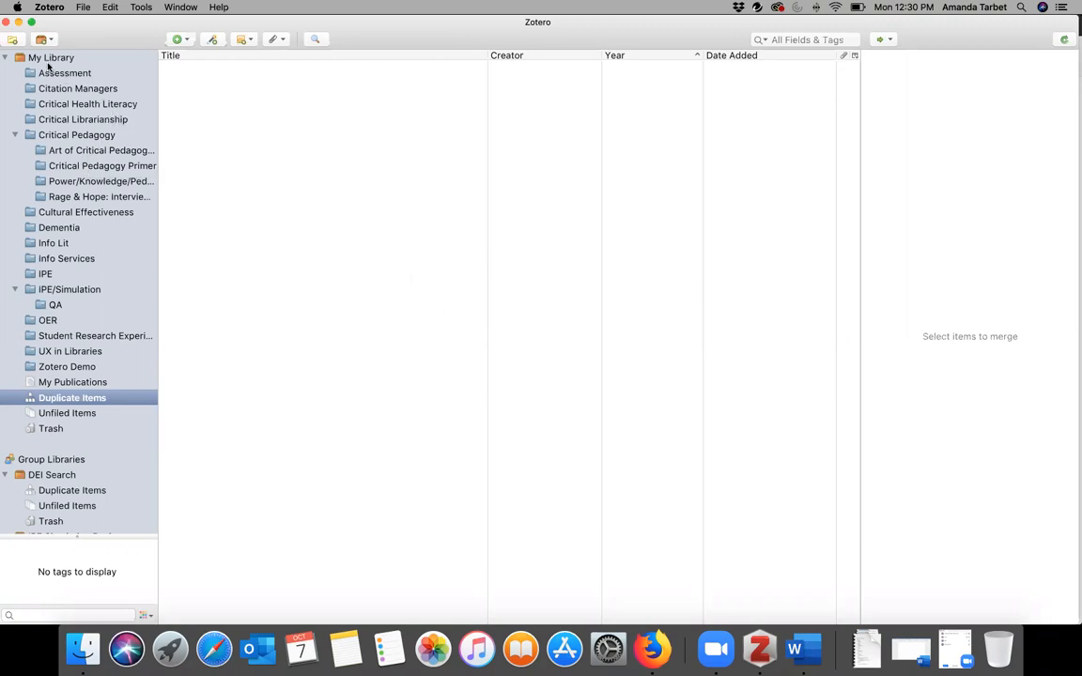
# Copy an American Psychological Association 6th edition bibliography of the first seven Dementia items to the clipboard and switch to the blank Word document.
pyautogui.click(69, 228)
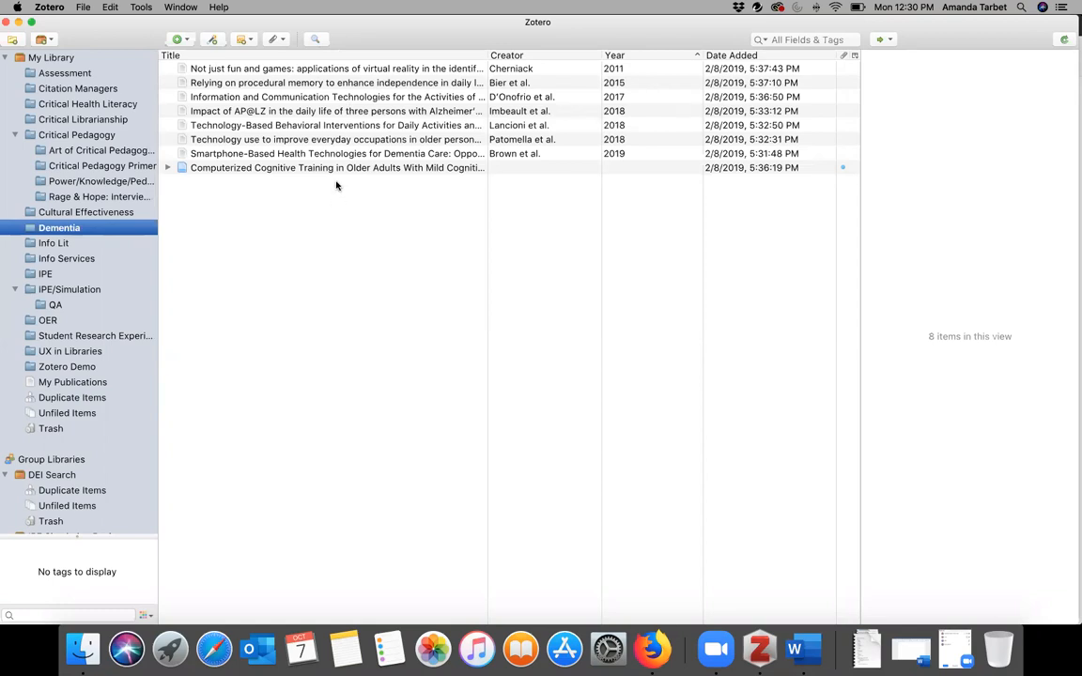
pyautogui.click(320, 70)
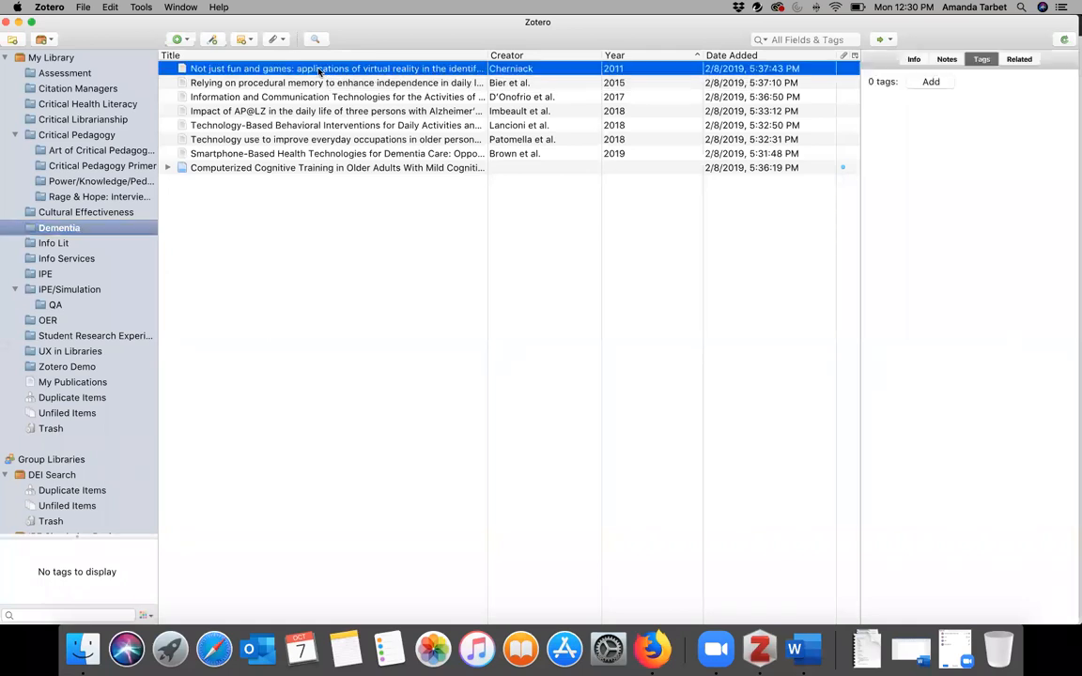
pyautogui.keyDown('shift'); pyautogui.click(322, 153); pyautogui.keyUp('shift')
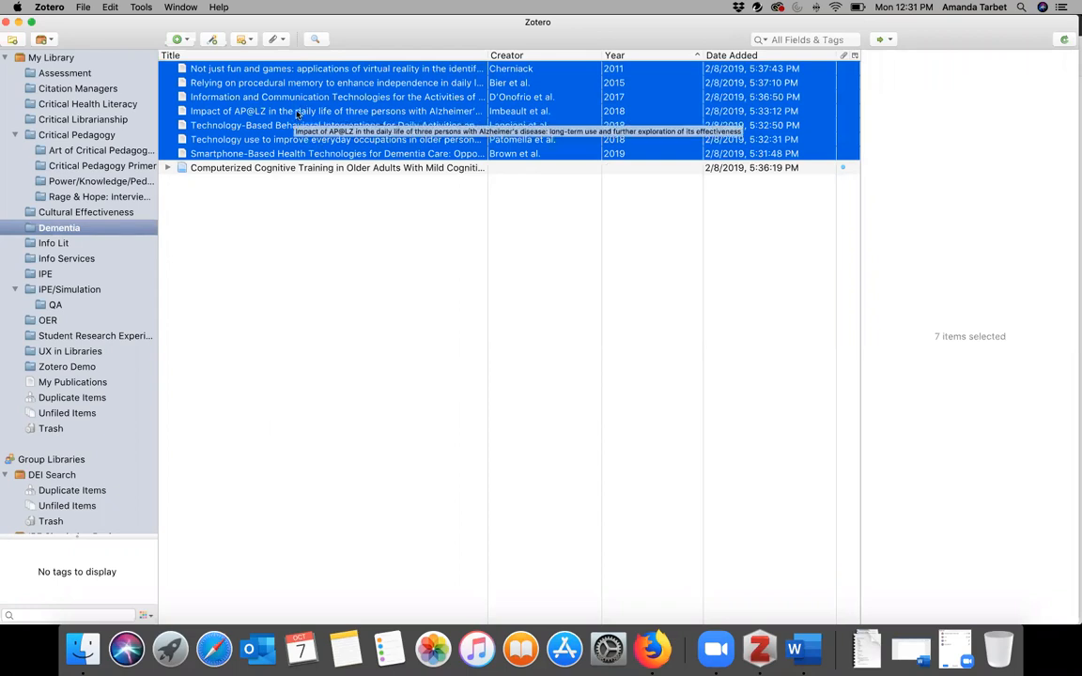
pyautogui.rightClick(297, 115)
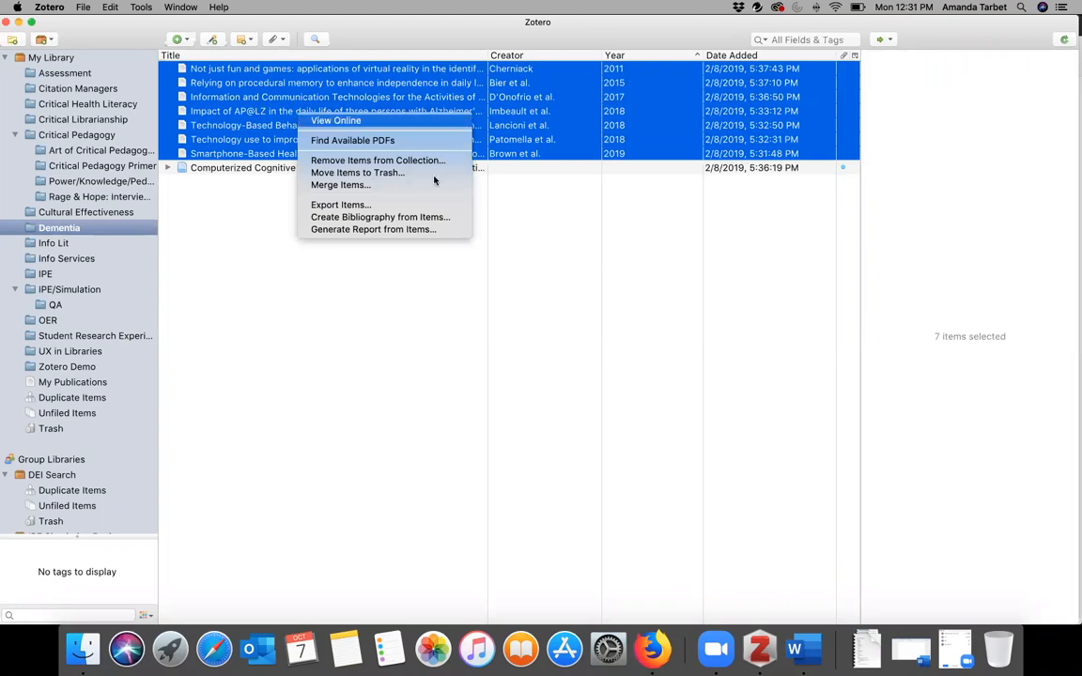
pyautogui.click(395, 218)
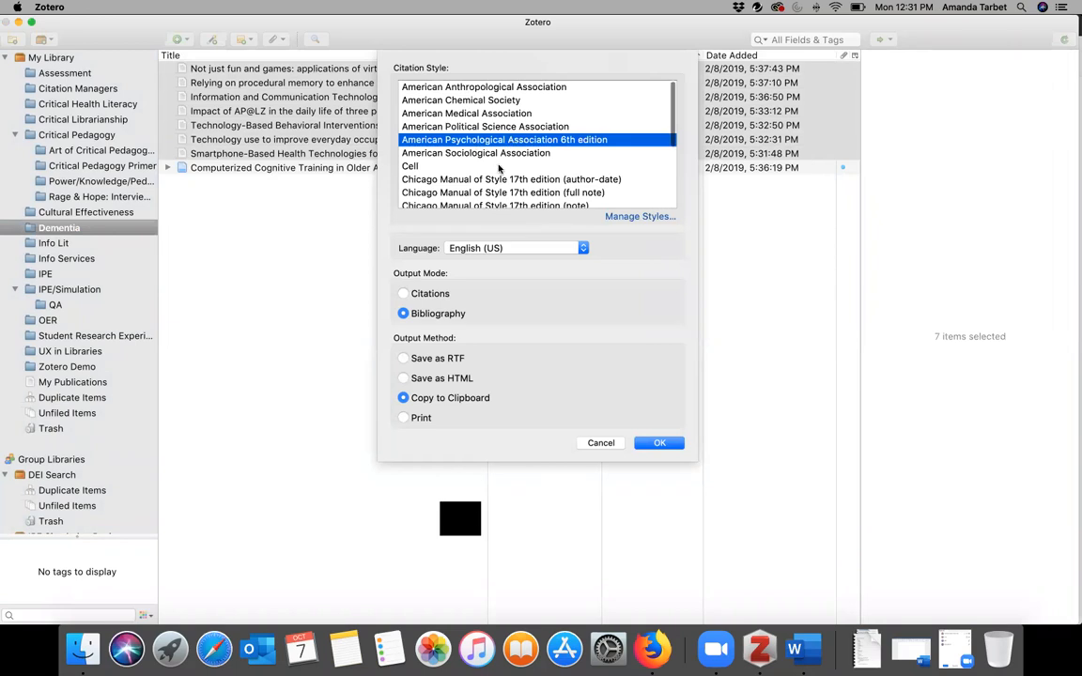
pyautogui.scroll(-5, 497, 166)
pyautogui.scroll(5, 498, 165)
pyautogui.click(663, 444)
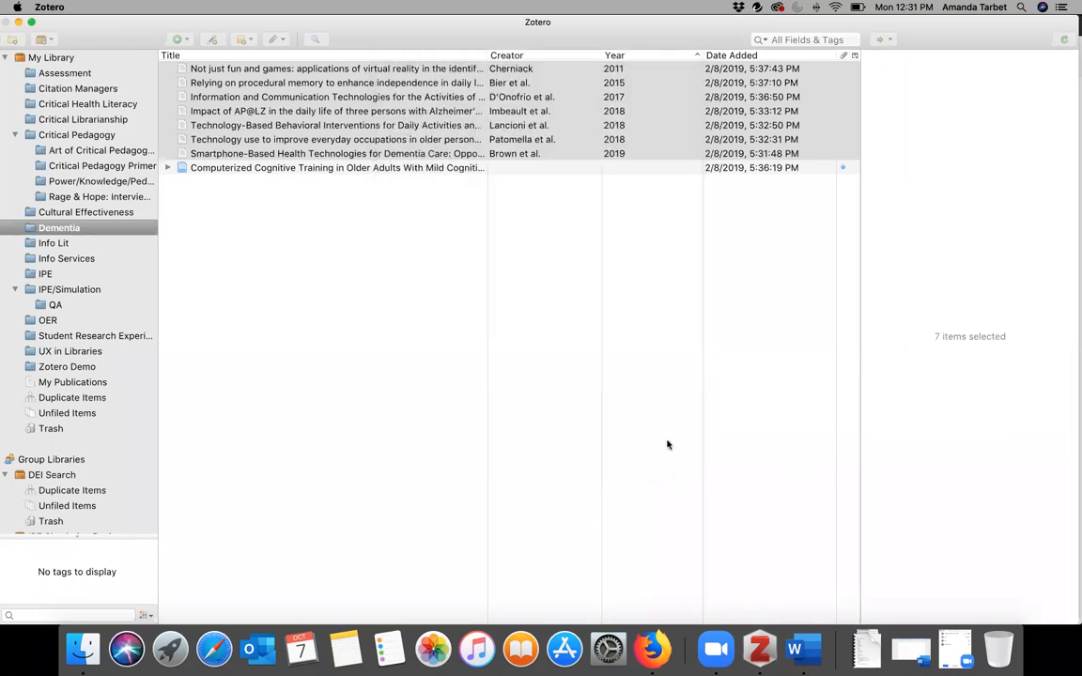
pyautogui.click(805, 654)
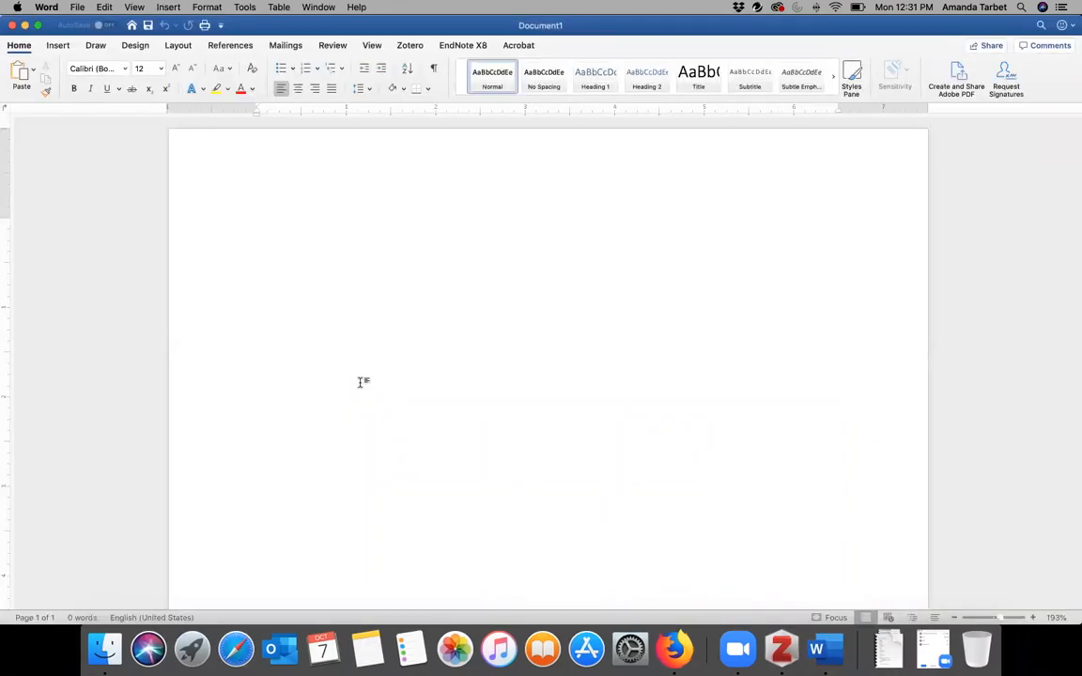
# Try pasting the copied bibliography into the blank document, and undo the paste.
pyautogui.press('super+v')
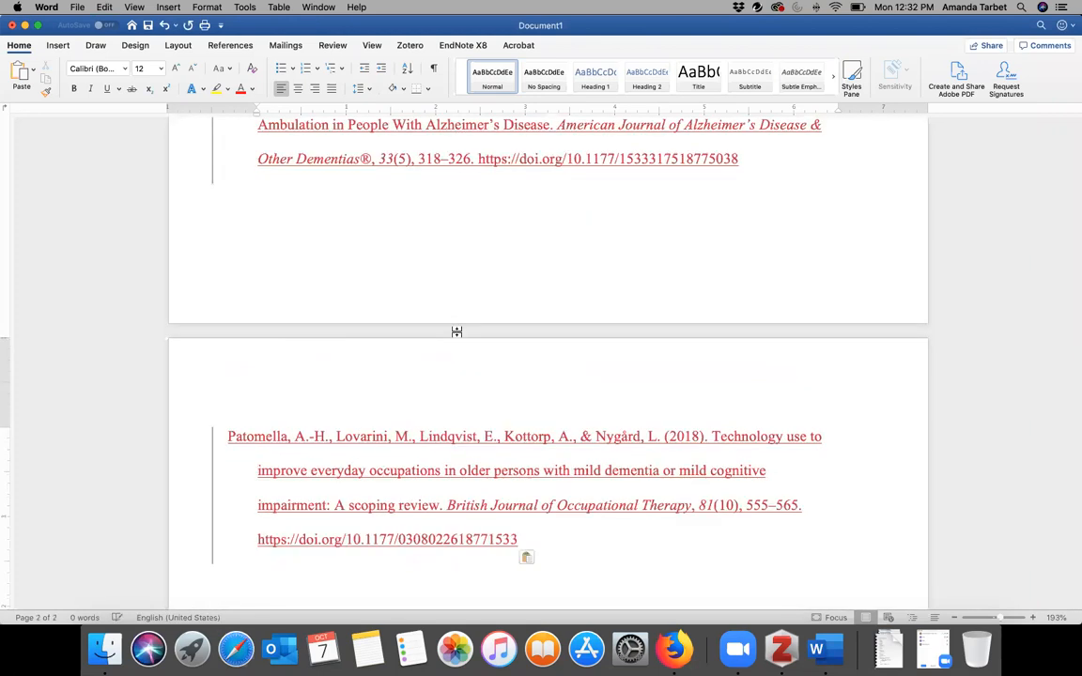
pyautogui.scroll(15, 410, 233)
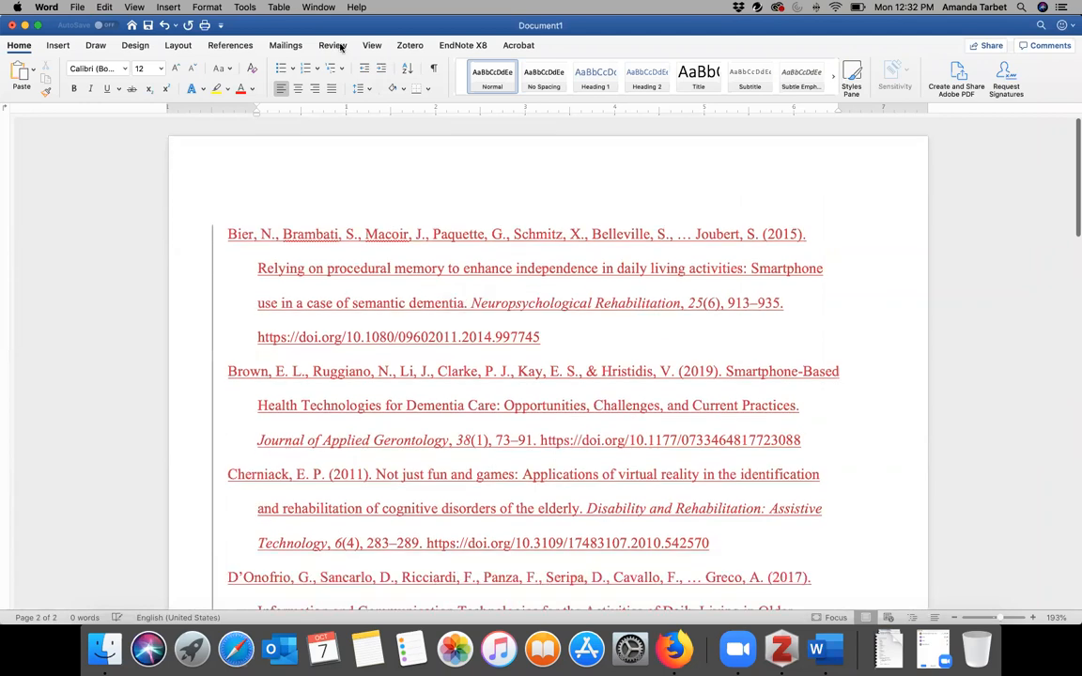
pyautogui.press('super+z')
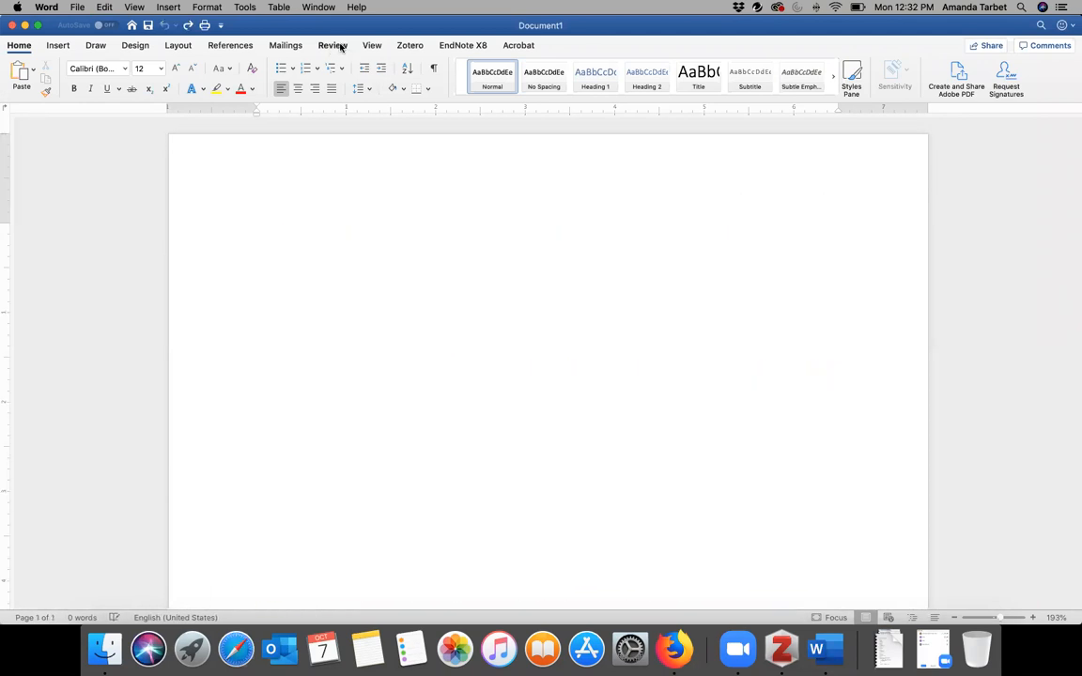
# Turn off Track Changes and paste the copied bibliography into the blank document.
pyautogui.click(333, 46)
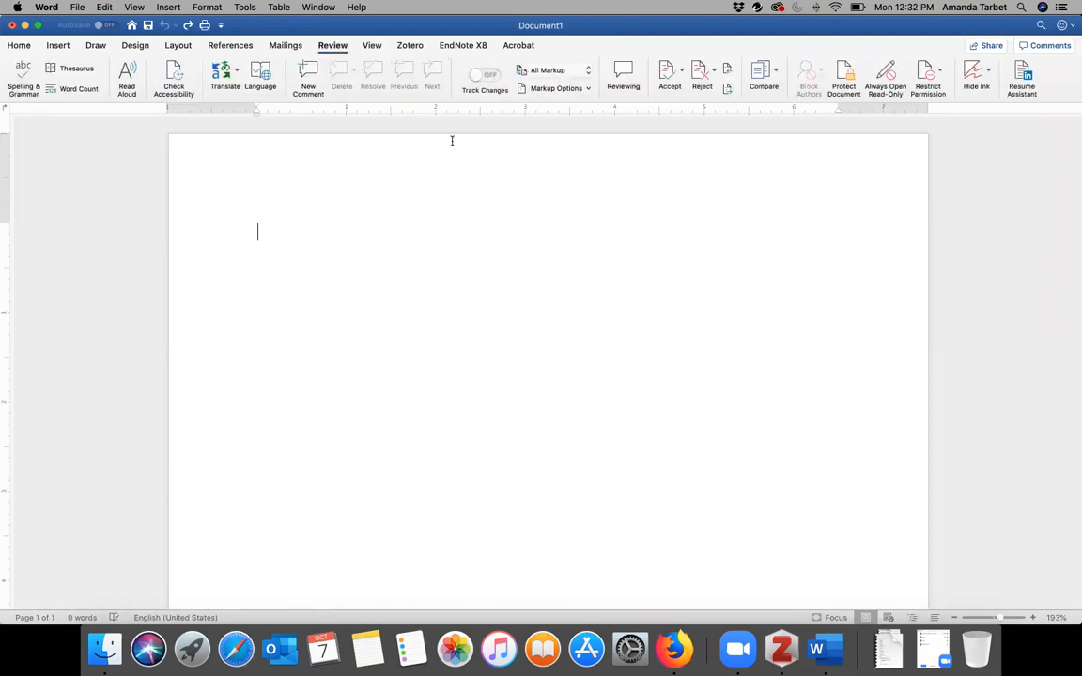
pyautogui.press('super+v')
pyautogui.scroll(15, 693, 319)
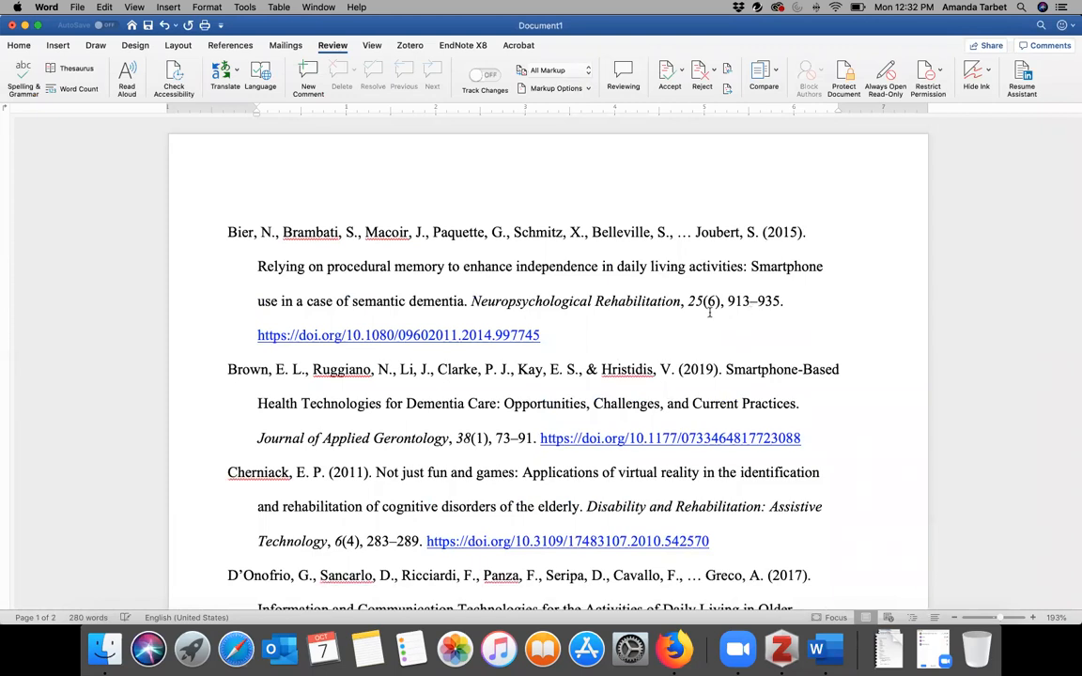
# Remove the hyperlink from the DOI address in the first reference.
pyautogui.scroll(-2, 710, 313)
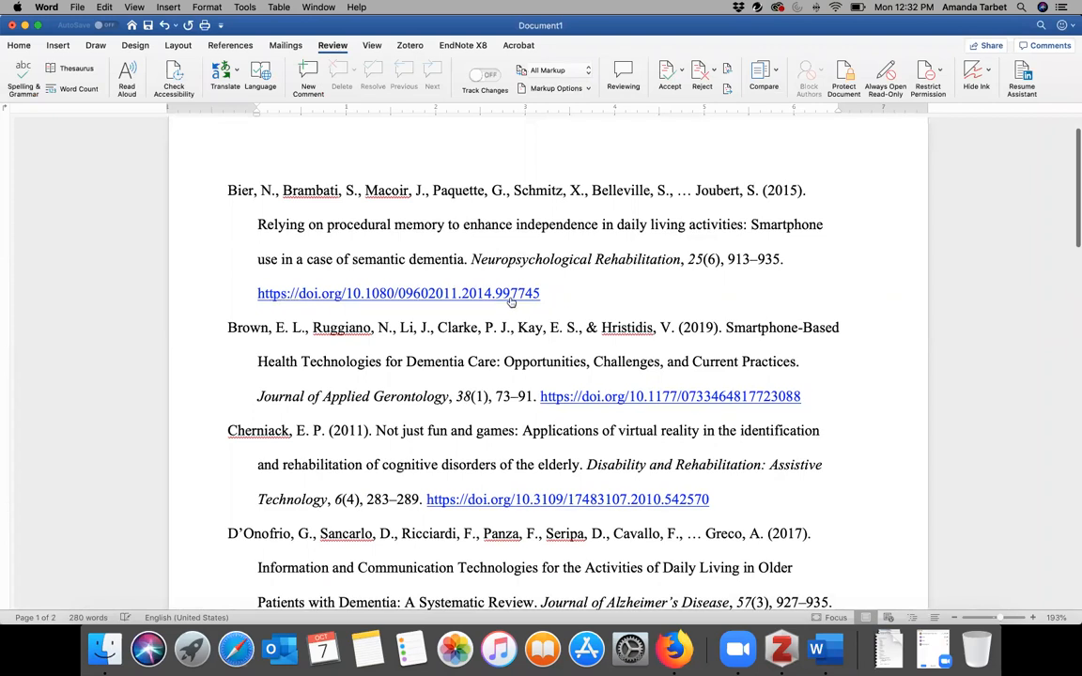
pyautogui.rightClick(382, 298)
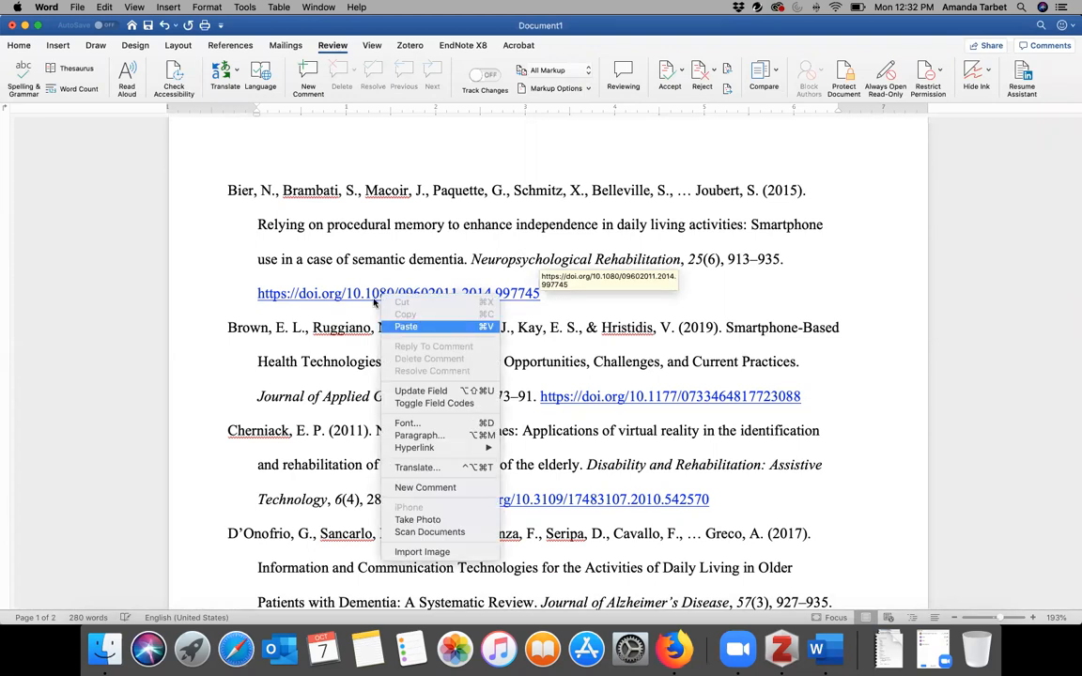
pyautogui.moveTo(479, 454)
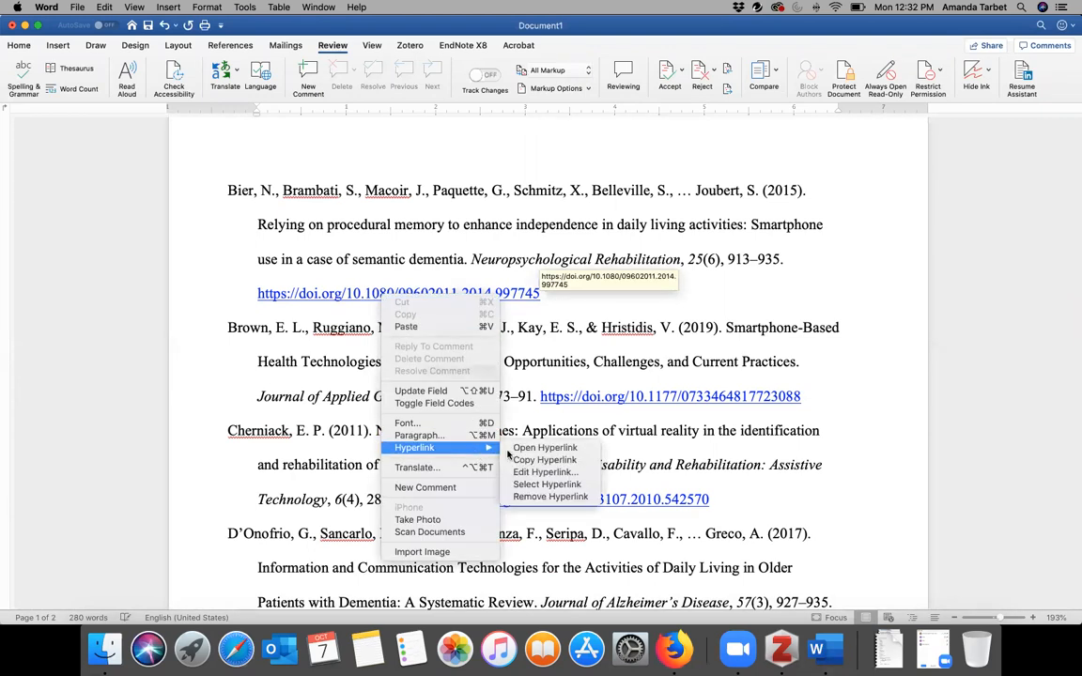
pyautogui.click(576, 496)
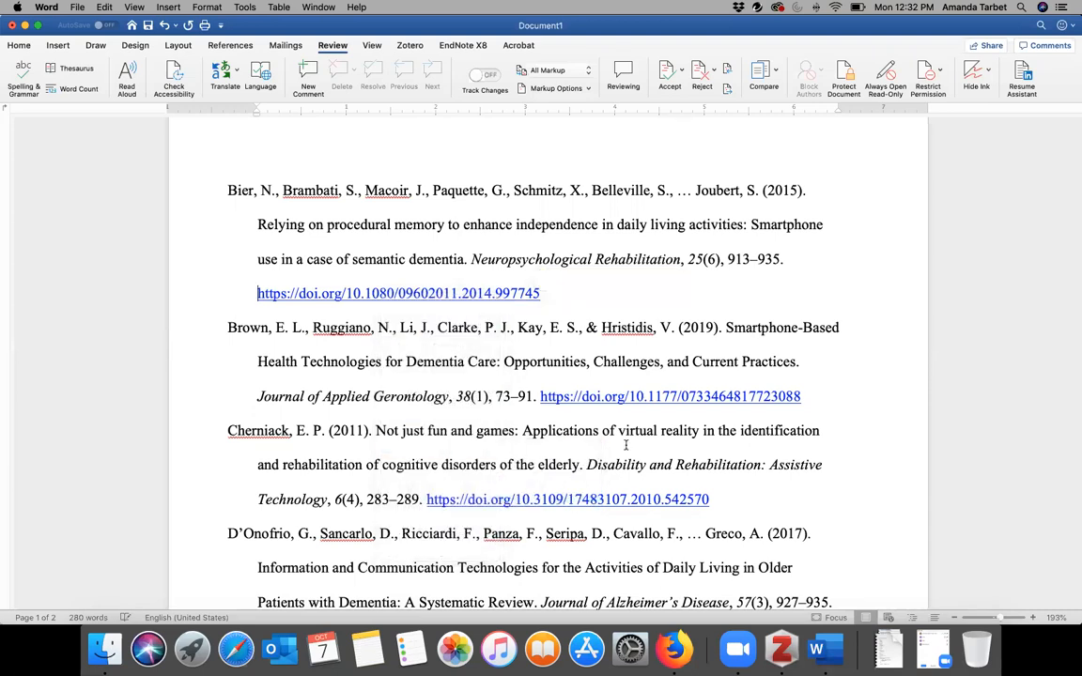
# Check the available options for the DOI text in the first reference without applying any.
pyautogui.moveTo(541, 292); pyautogui.dragTo(293, 292)
pyautogui.rightClick(292, 292)
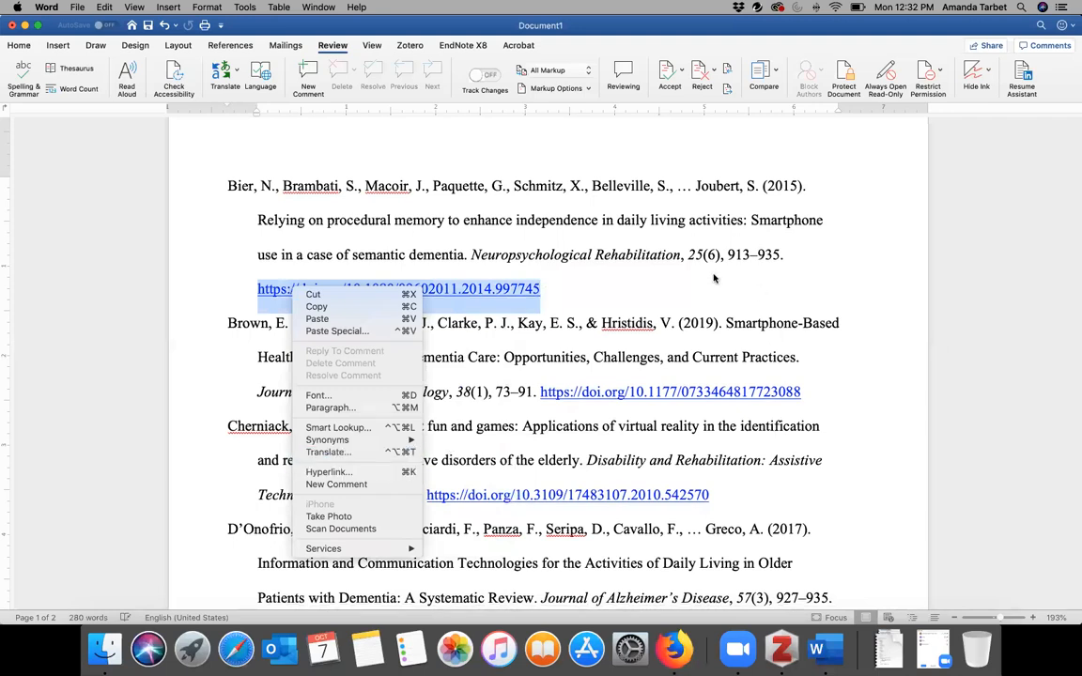
pyautogui.click(401, 248)
pyautogui.click(459, 289)
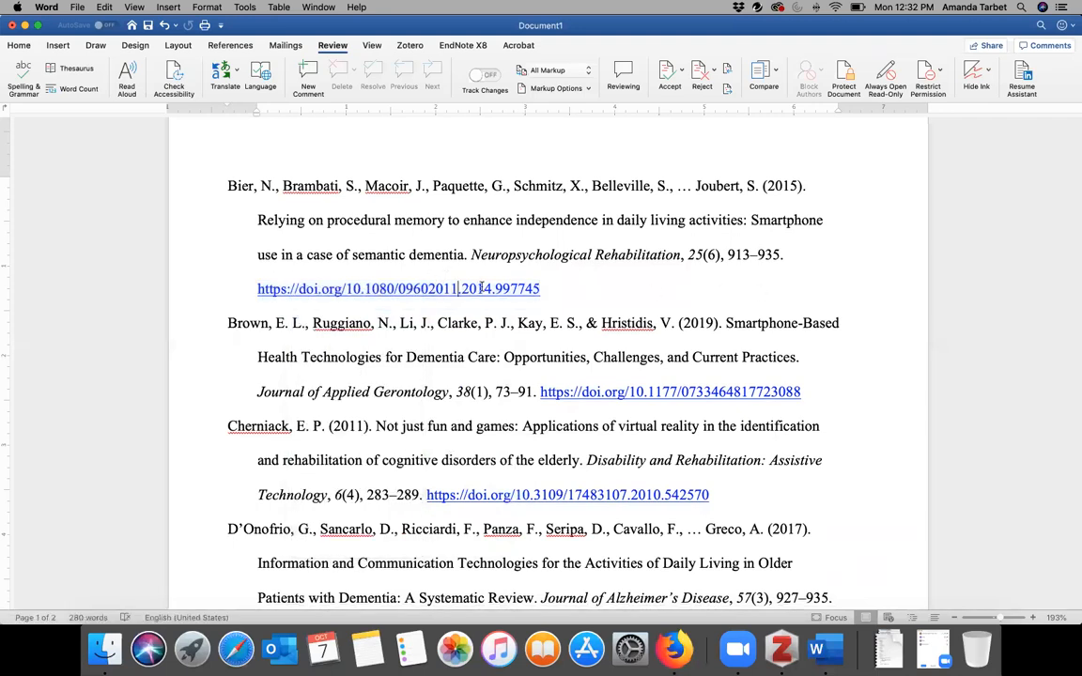
pyautogui.rightClick(483, 287)
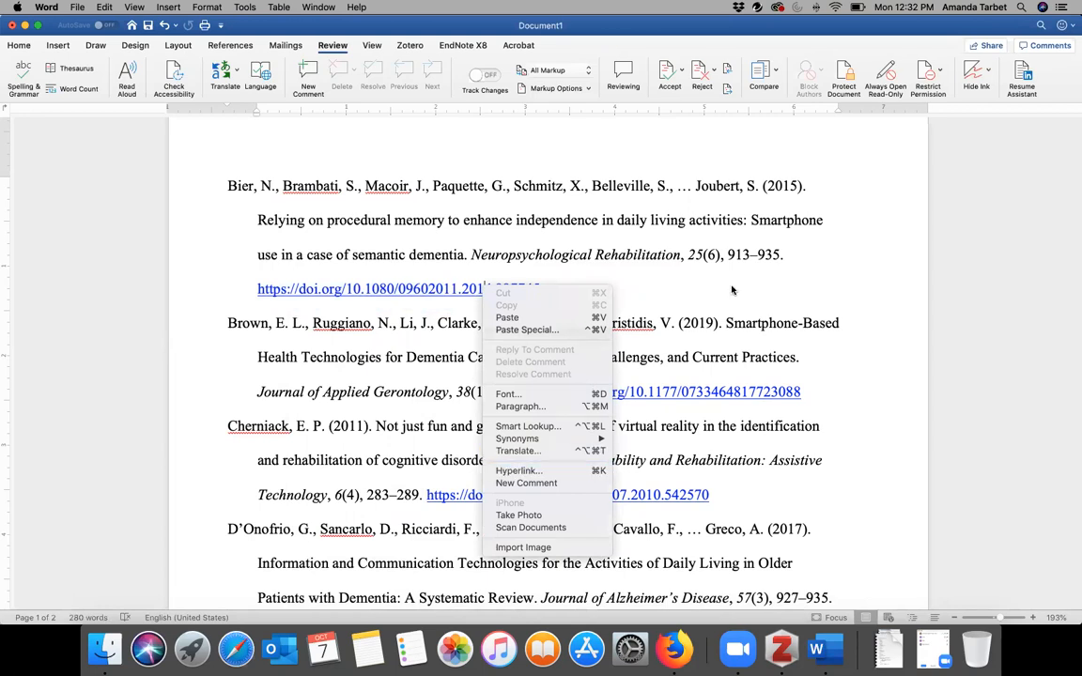
pyautogui.click(660, 236)
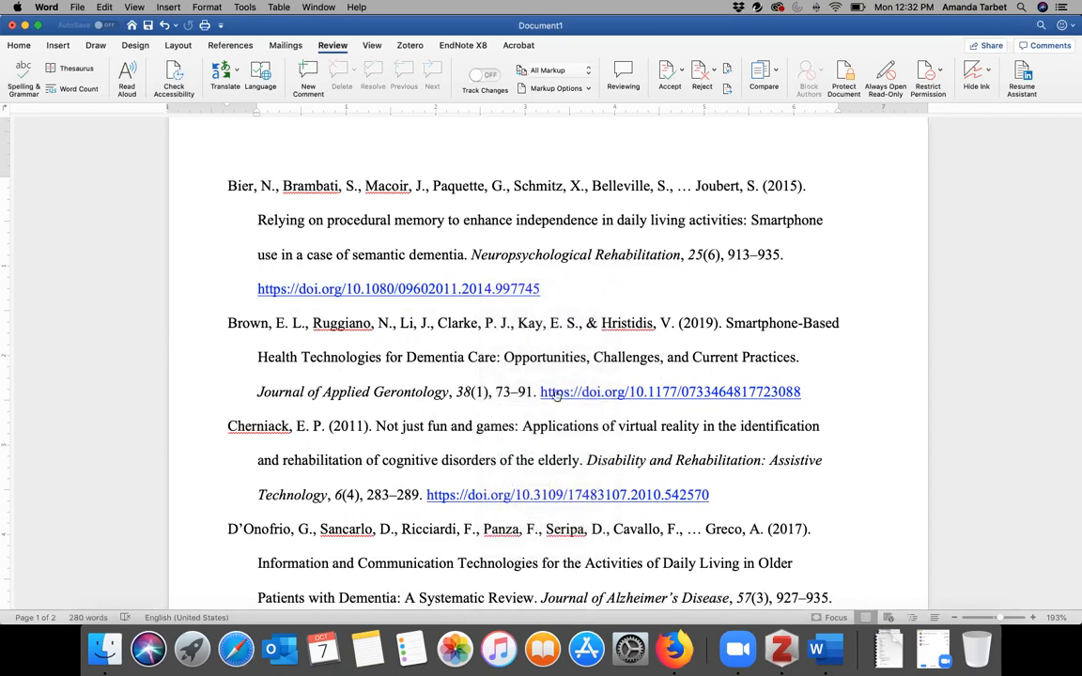
# Remove the hyperlink from the DOI address in the second reference.
pyautogui.rightClick(566, 396)
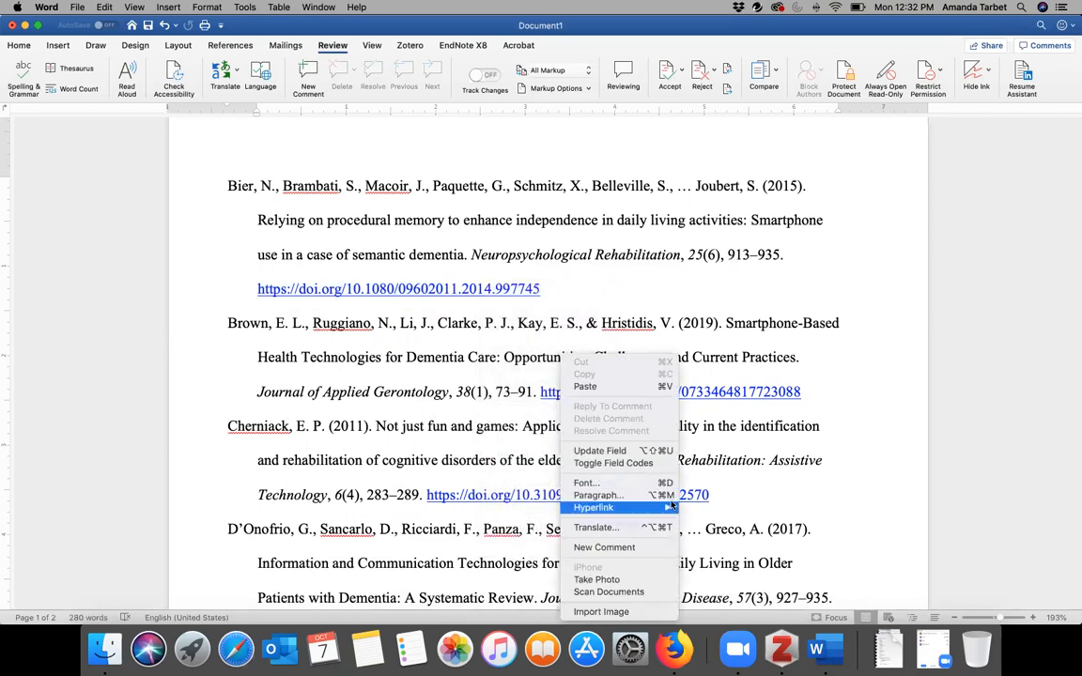
pyautogui.moveTo(653, 508)
pyautogui.click(726, 557)
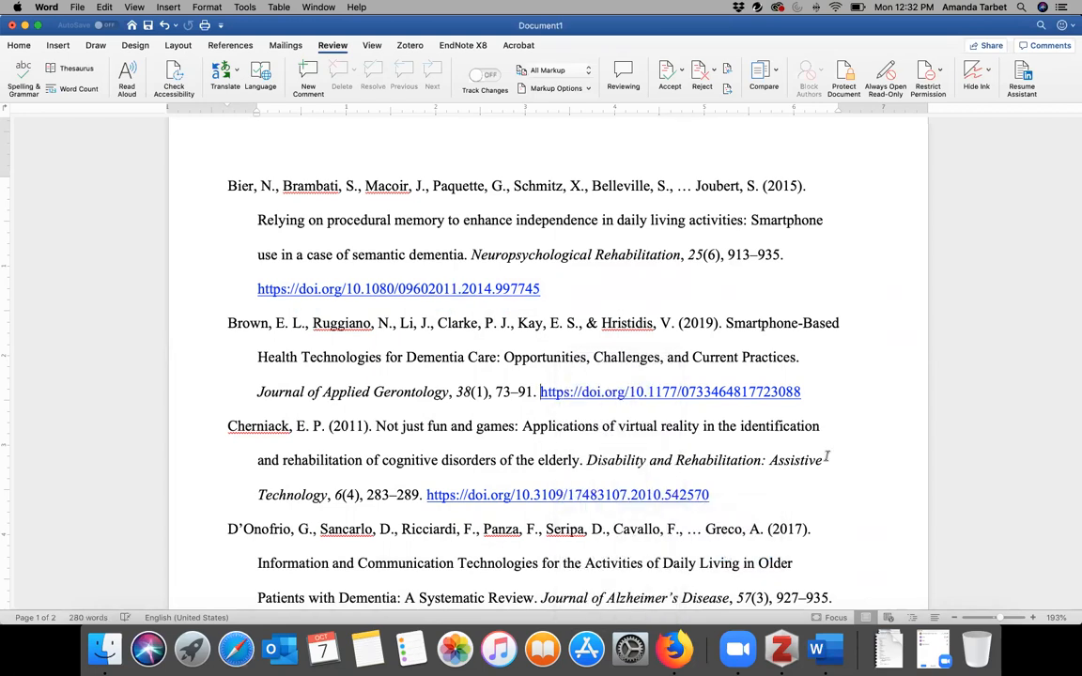
pyautogui.scroll(-1, 801, 379)
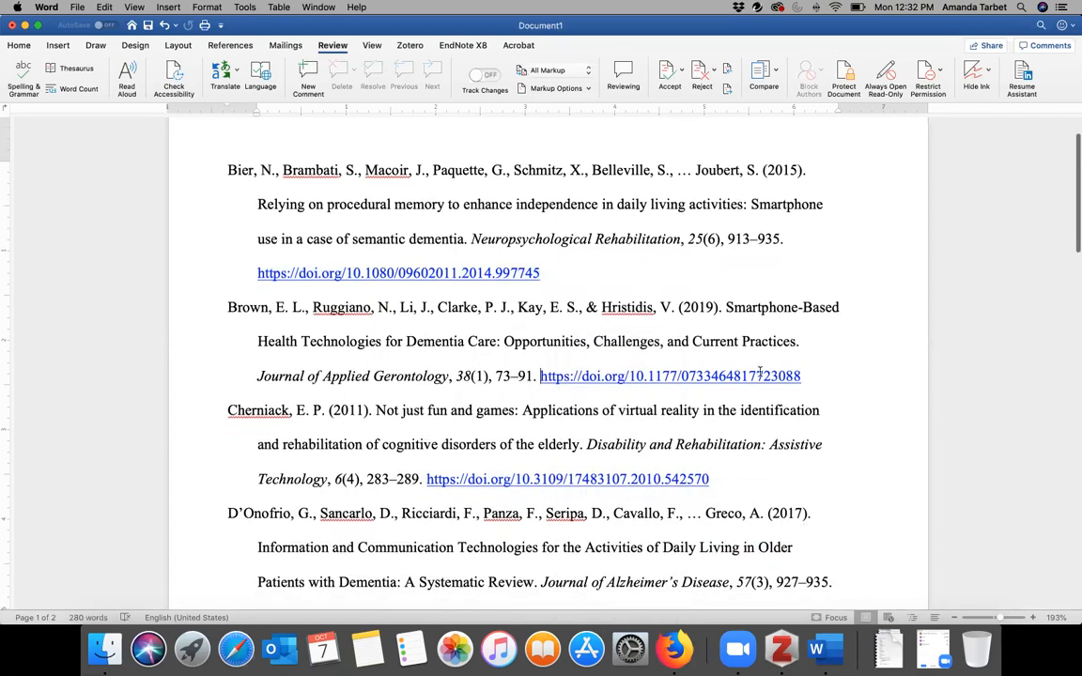
pyautogui.moveTo(801, 379); pyautogui.dragTo(548, 383)
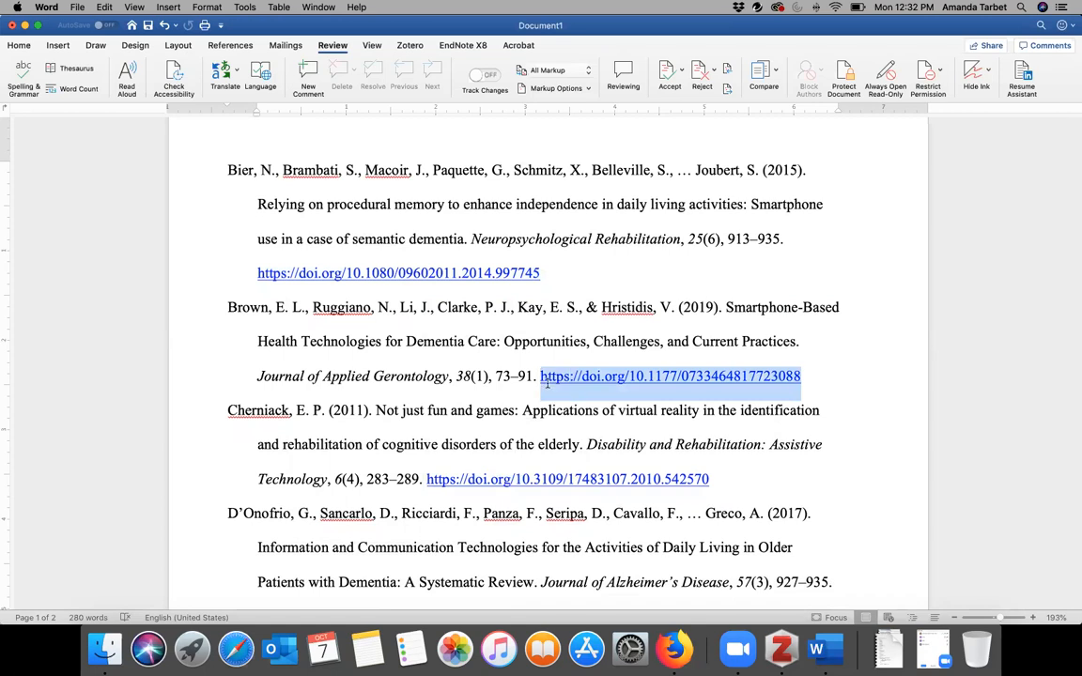
pyautogui.click(488, 372)
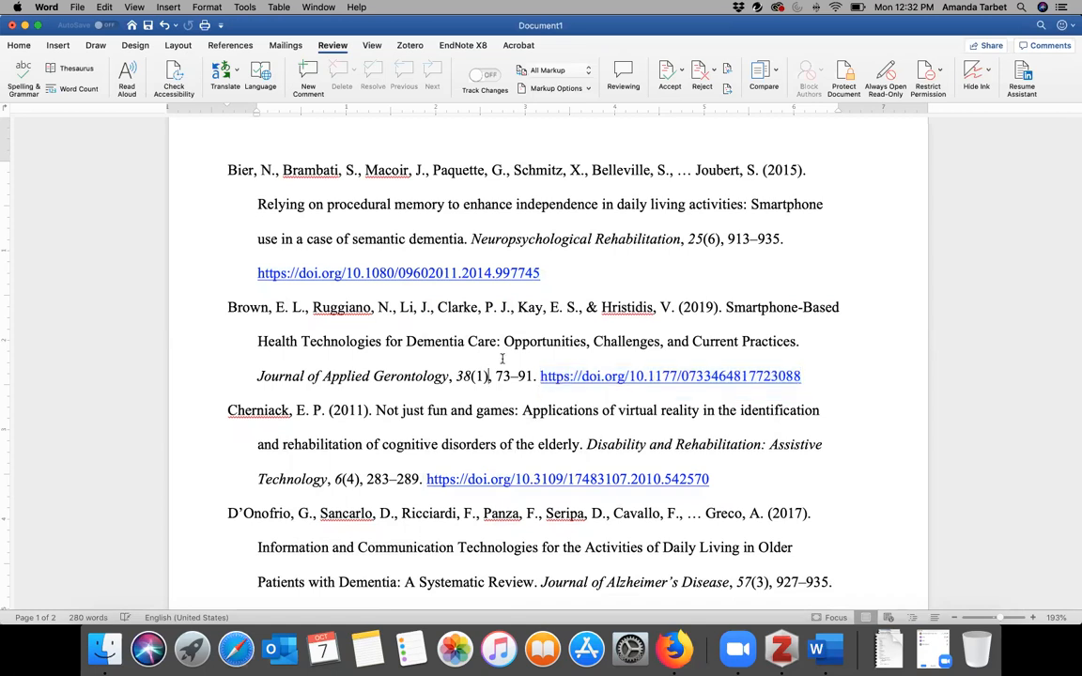
pyautogui.scroll(-1, 503, 359)
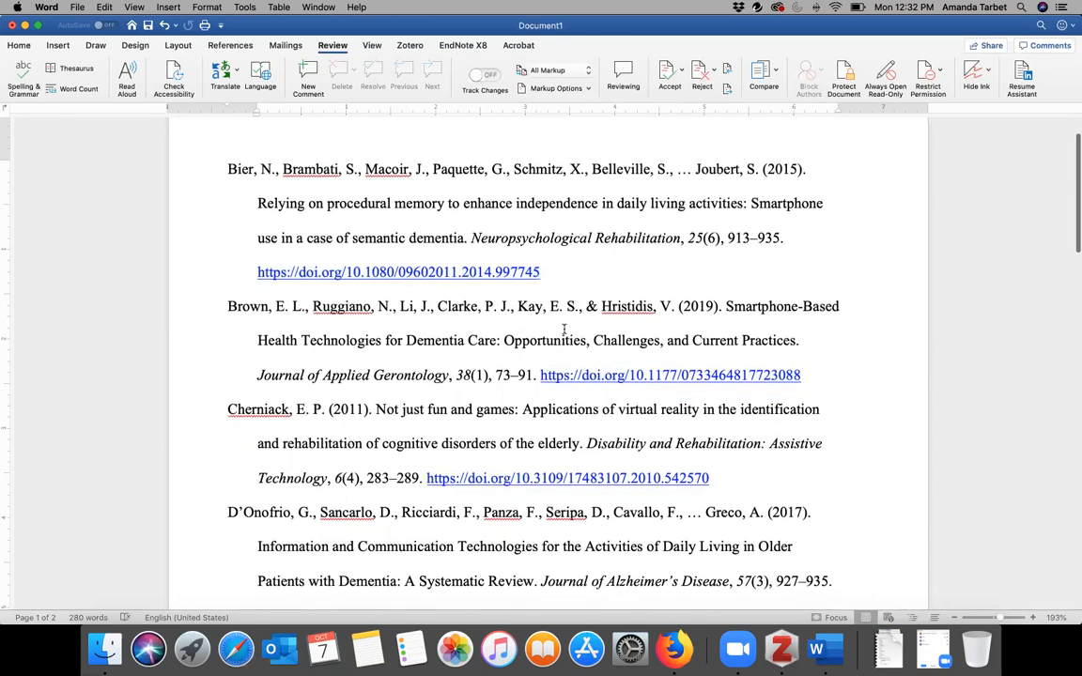
# Set the font color of the entire bibliography to black and remove all underlining from it.
pyautogui.press('super+a')
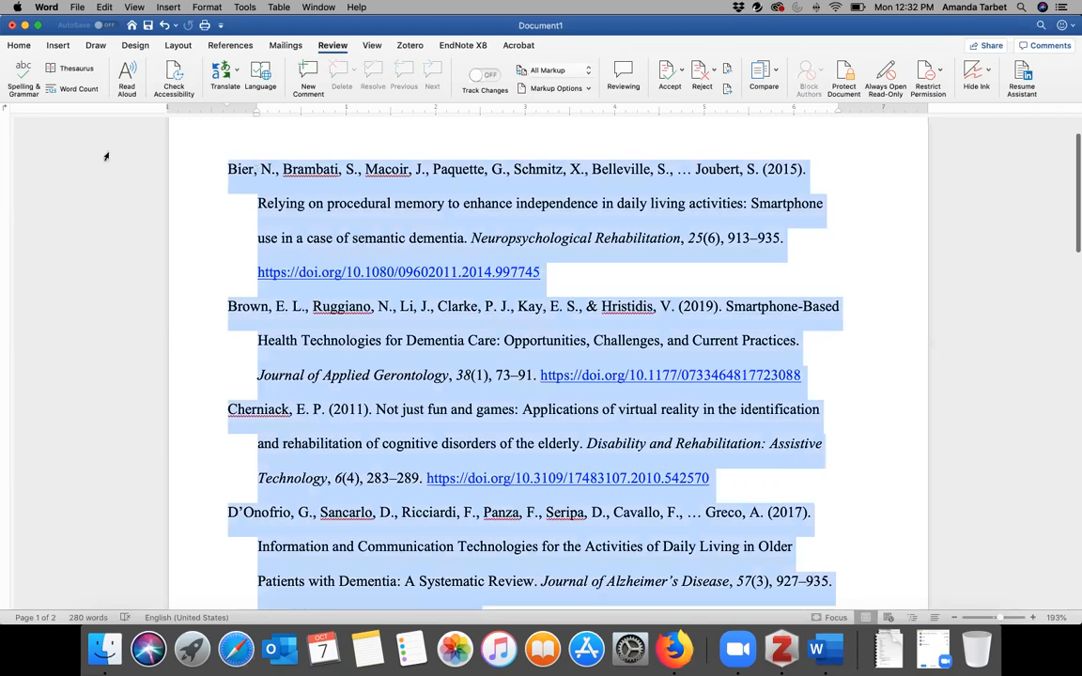
pyautogui.click(18, 46)
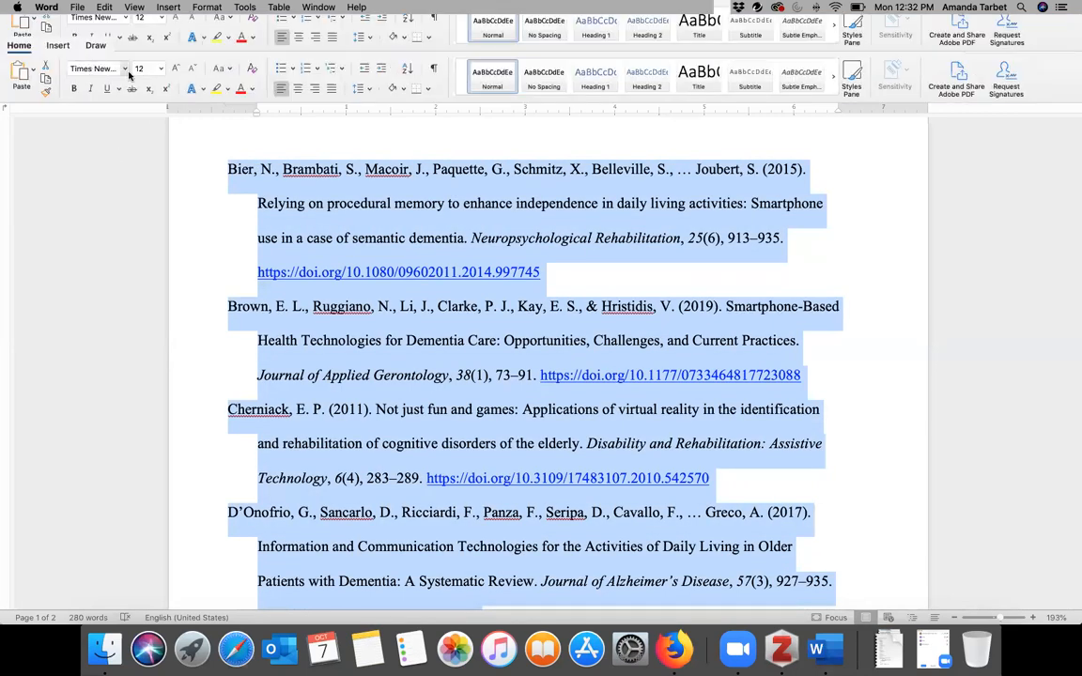
pyautogui.click(250, 89)
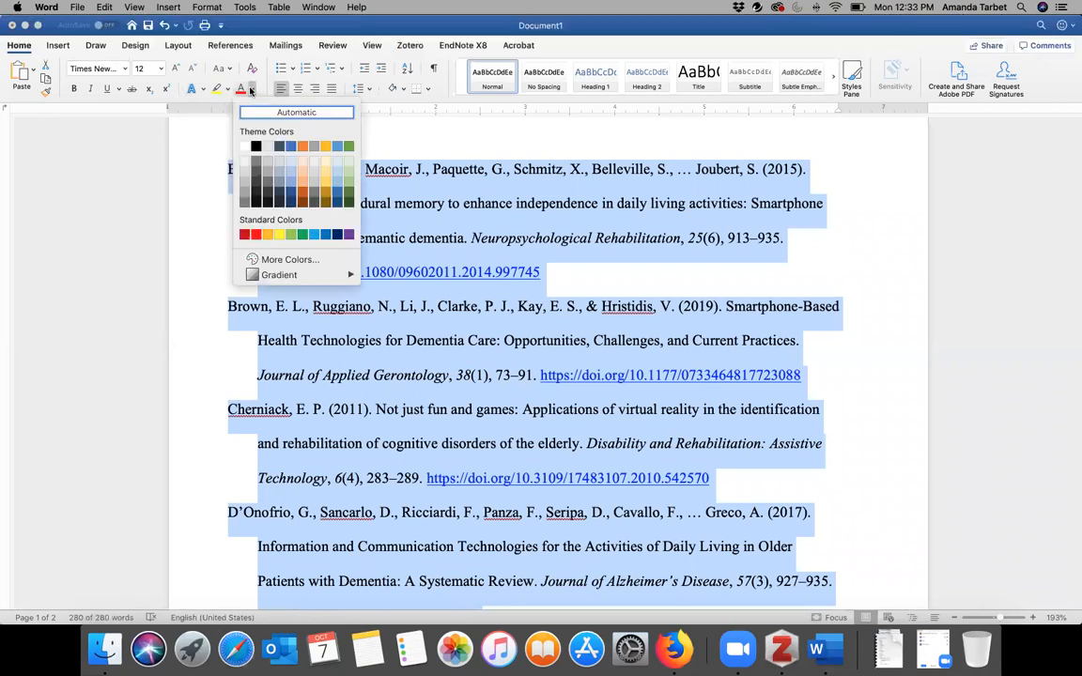
pyautogui.click(255, 147)
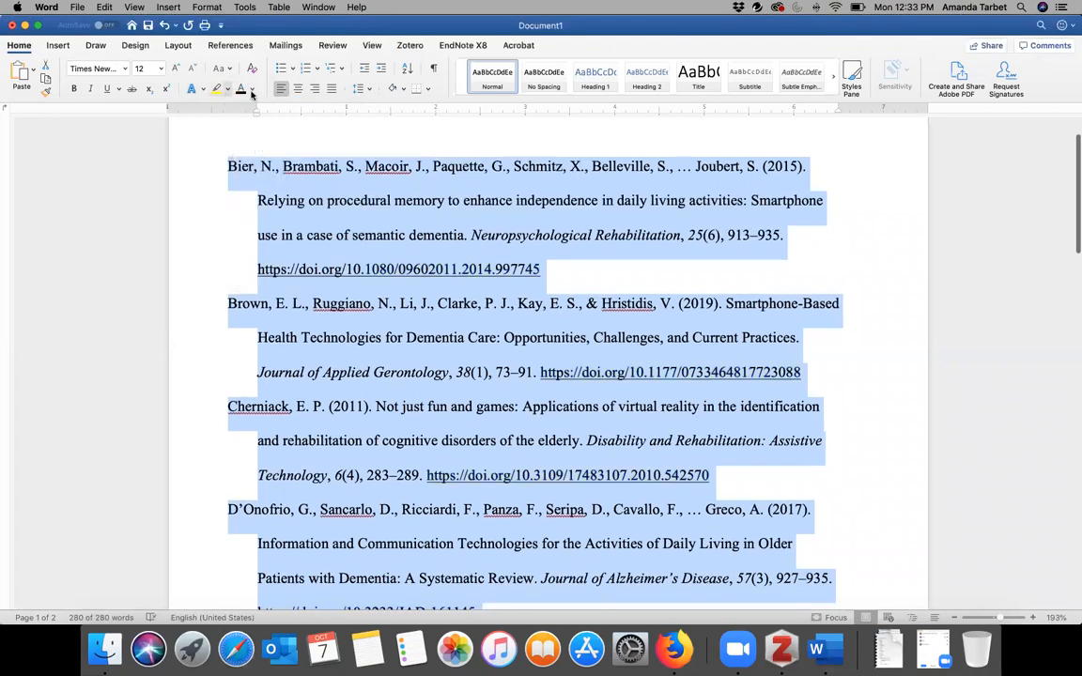
pyautogui.click(107, 89)
pyautogui.click(108, 90)
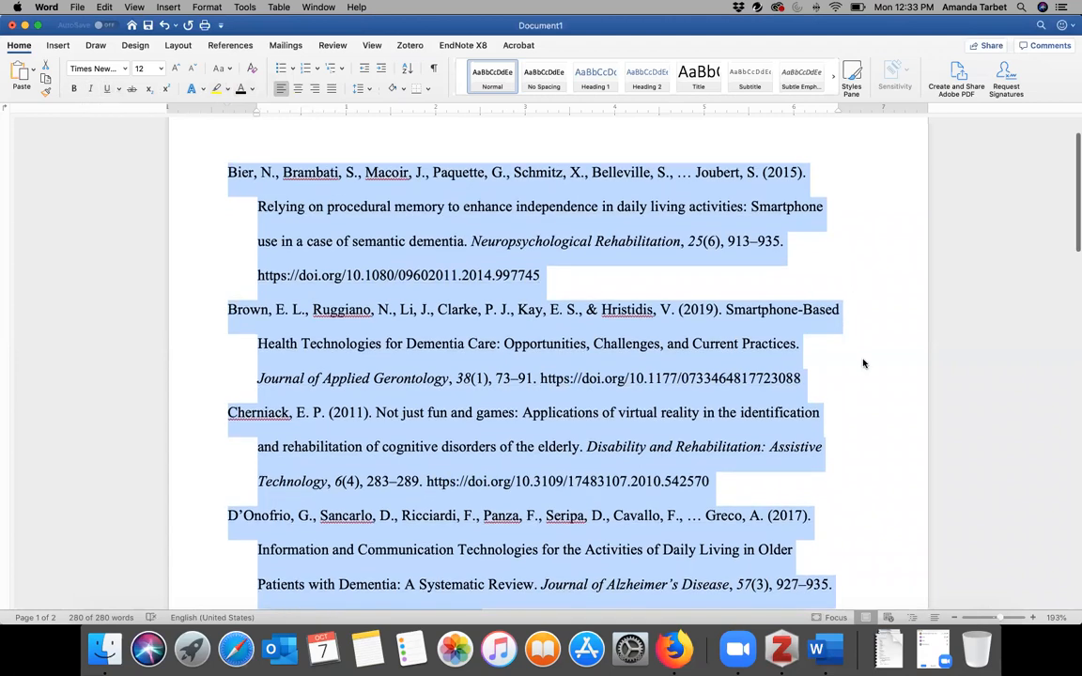
pyautogui.click(860, 360)
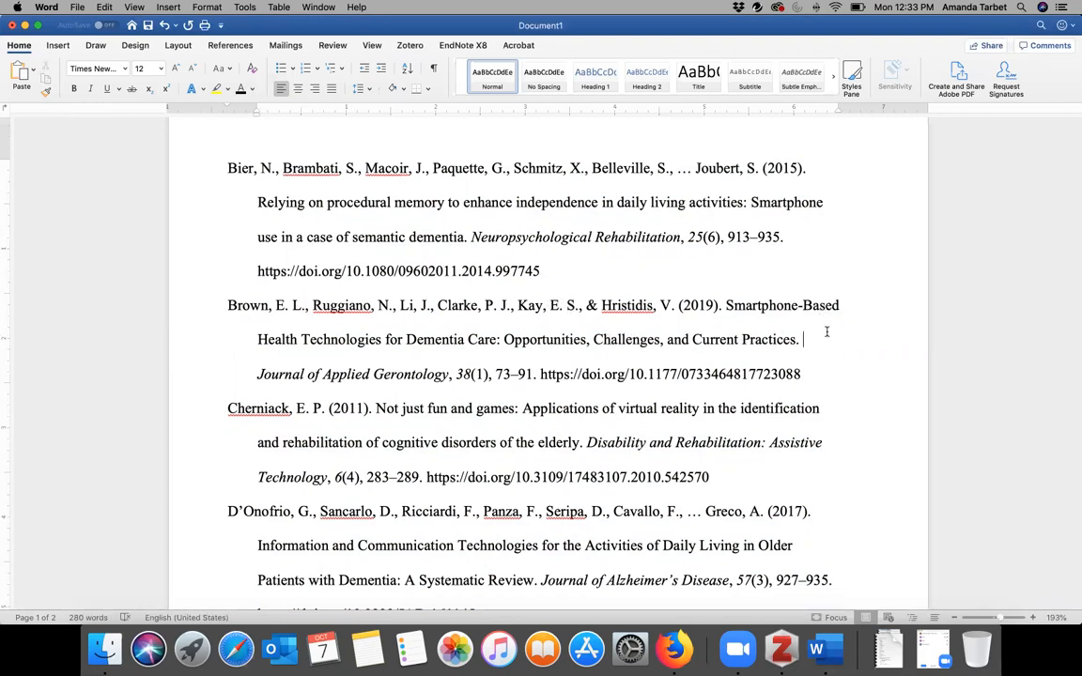
# Change "Based", "Health" and "Technologies" to lowercase initials in the second reference's article title.
pyautogui.moveTo(726, 305); pyautogui.dragTo(784, 340)
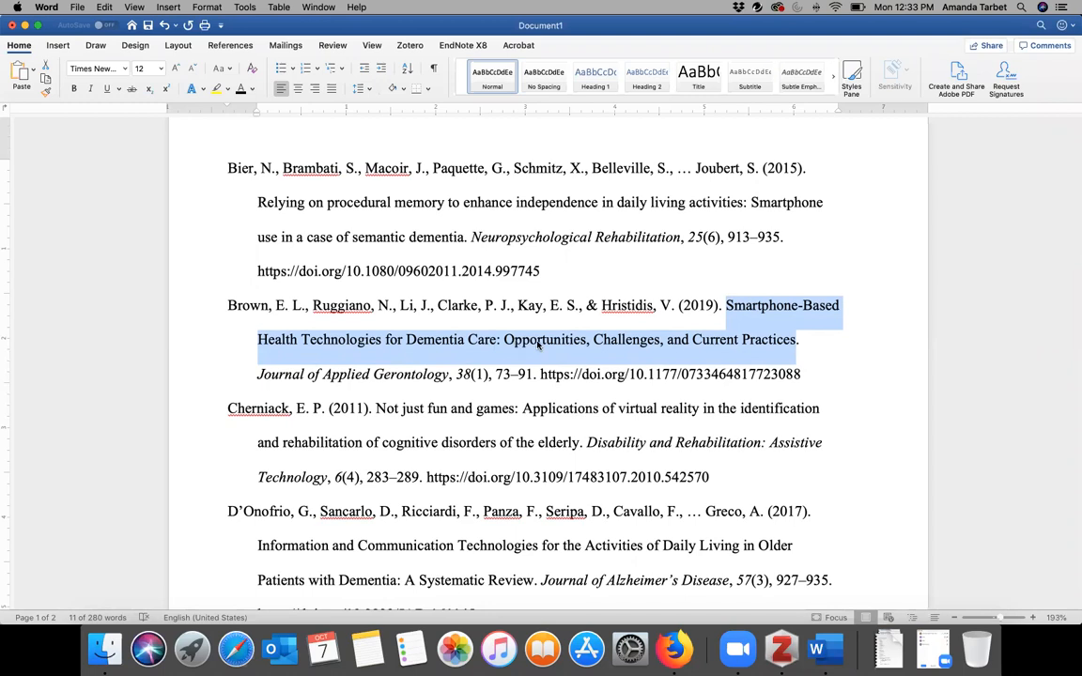
pyautogui.click(539, 344)
pyautogui.scroll(-1, 807, 294)
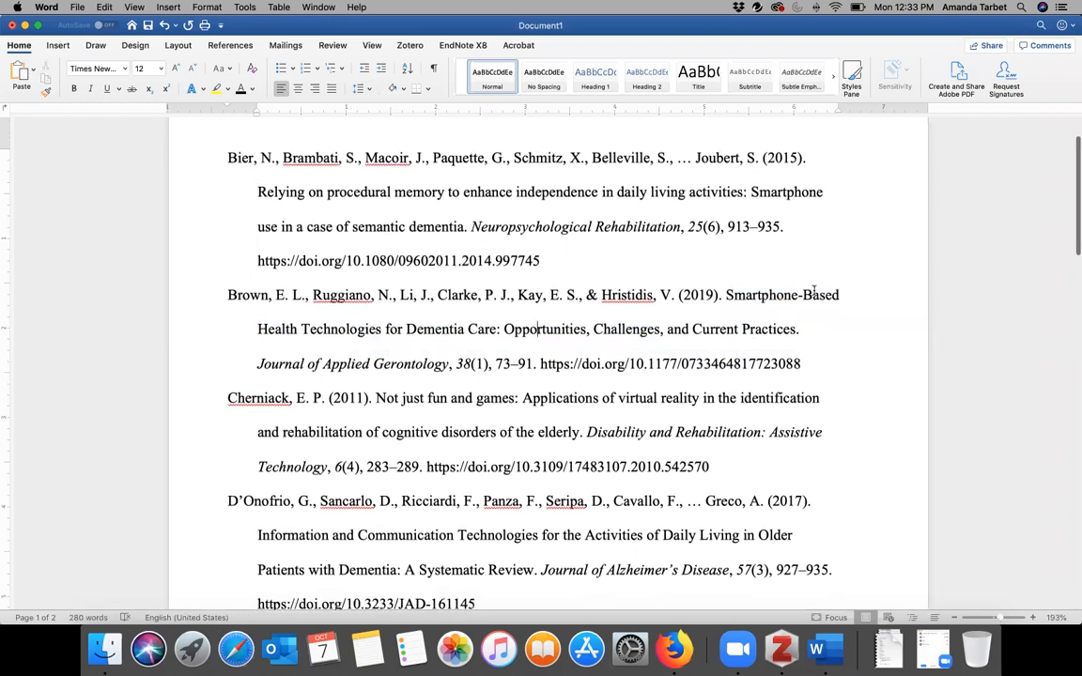
pyautogui.click(808, 294)
pyautogui.press('BackSpace')
pyautogui.write('b')
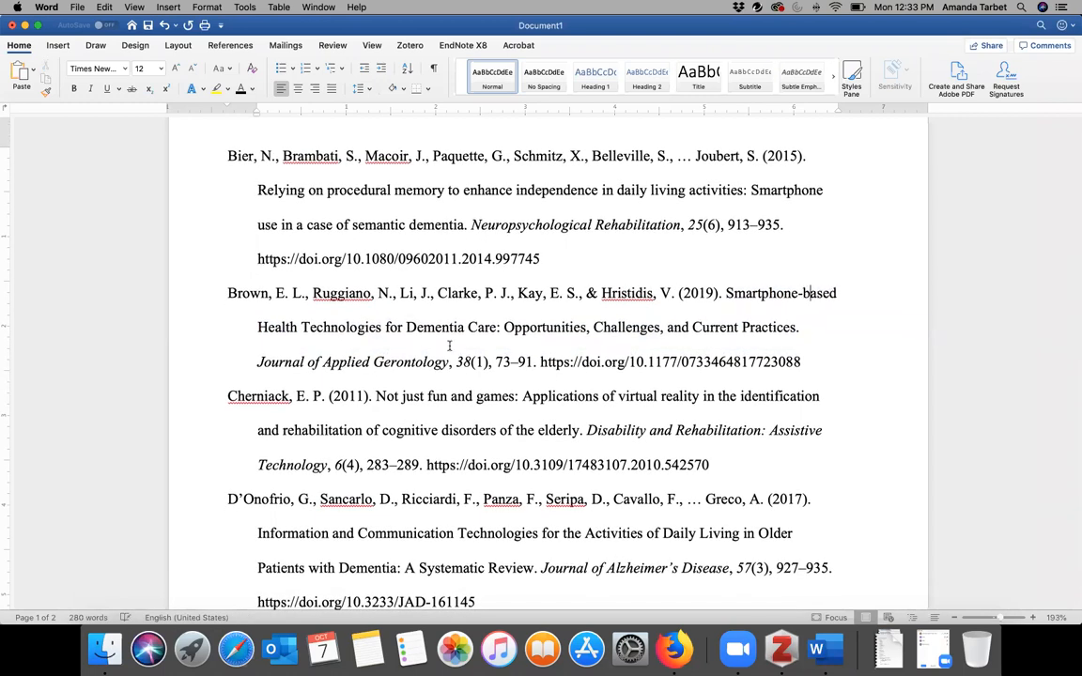
pyautogui.click(266, 327)
pyautogui.press('BackSpace')
pyautogui.write('h')
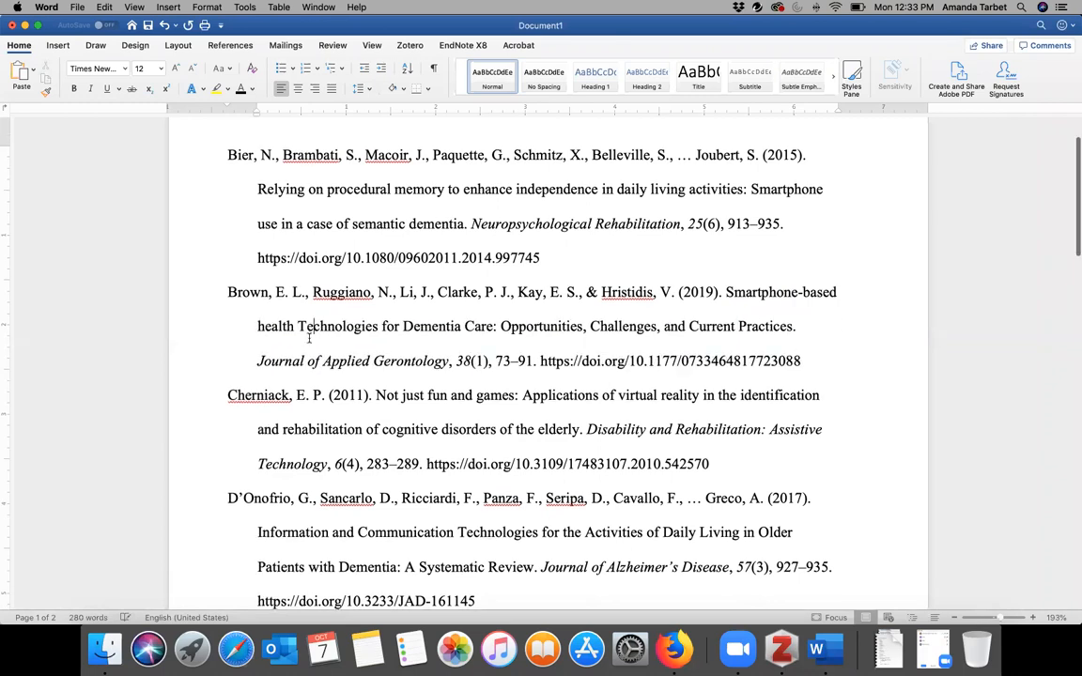
pyautogui.click(309, 327)
pyautogui.press('BackSpace')
pyautogui.write('t')
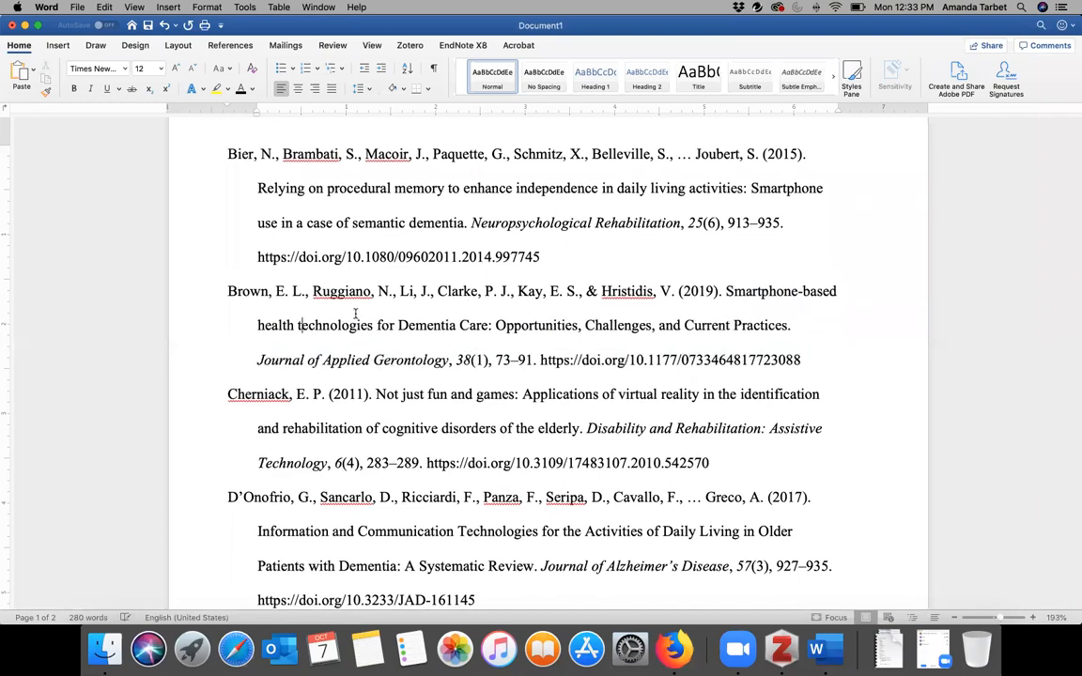
# Change "Dementia Care" to "dementia care" in the second reference's article title.
pyautogui.click(407, 325)
pyautogui.press('BackSpace')
pyautogui.write('d')
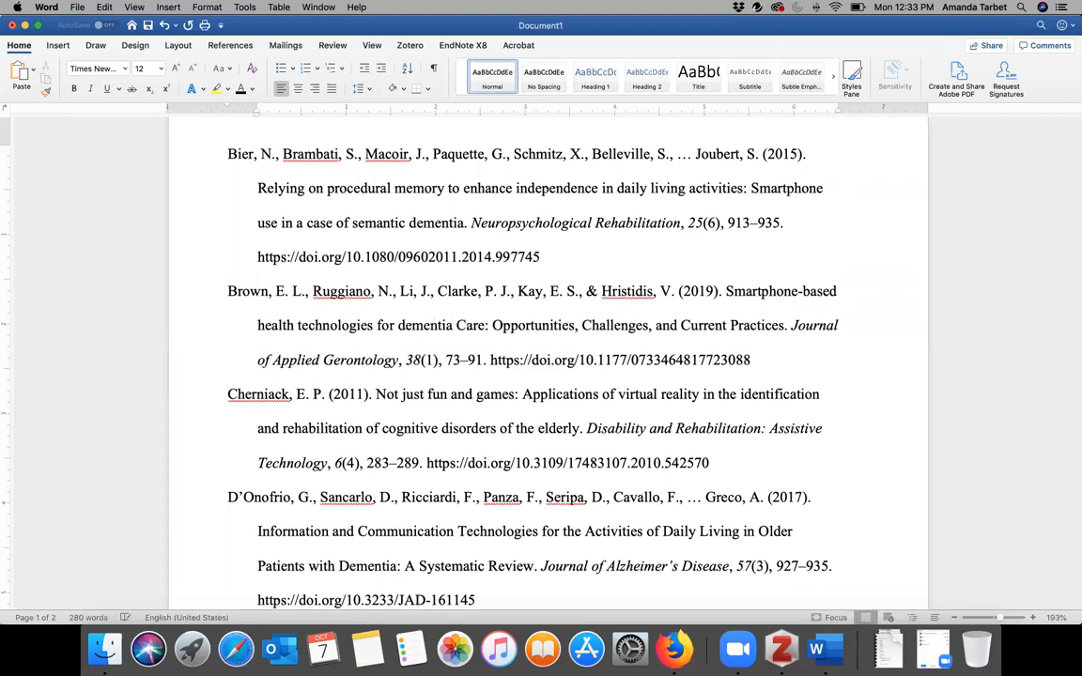
pyautogui.press('BackSpace')
pyautogui.write('c')
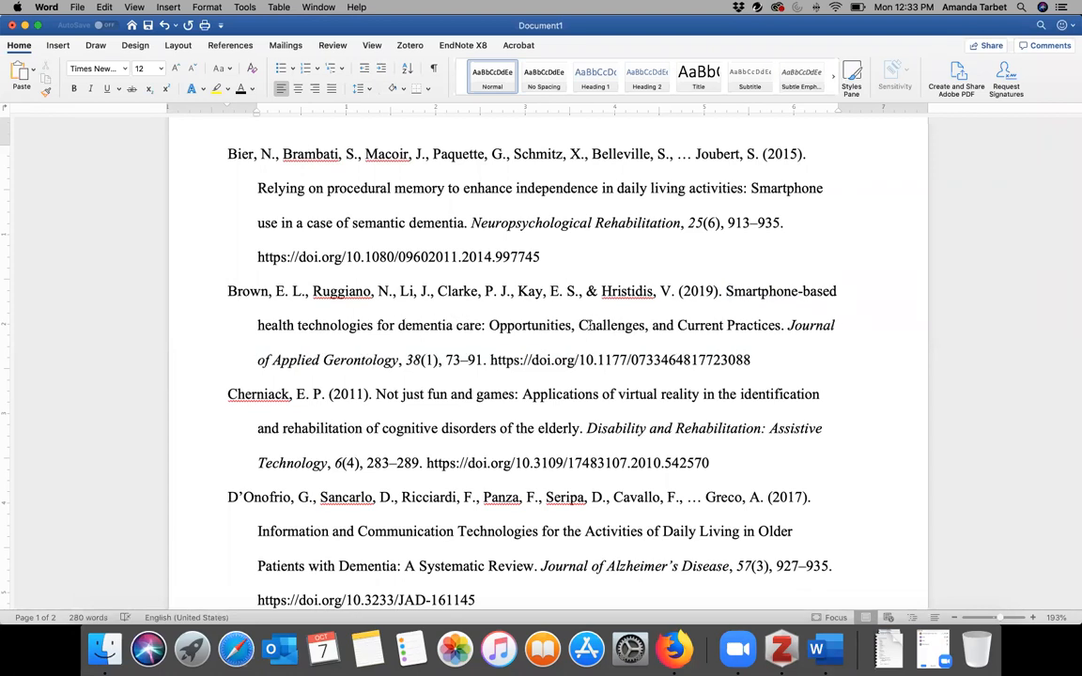
# Change "Challenges", "Current" and "Practices" to lowercase initials in the second reference's article title.
pyautogui.click(589, 325)
pyautogui.press('BackSpace')
pyautogui.write('c')
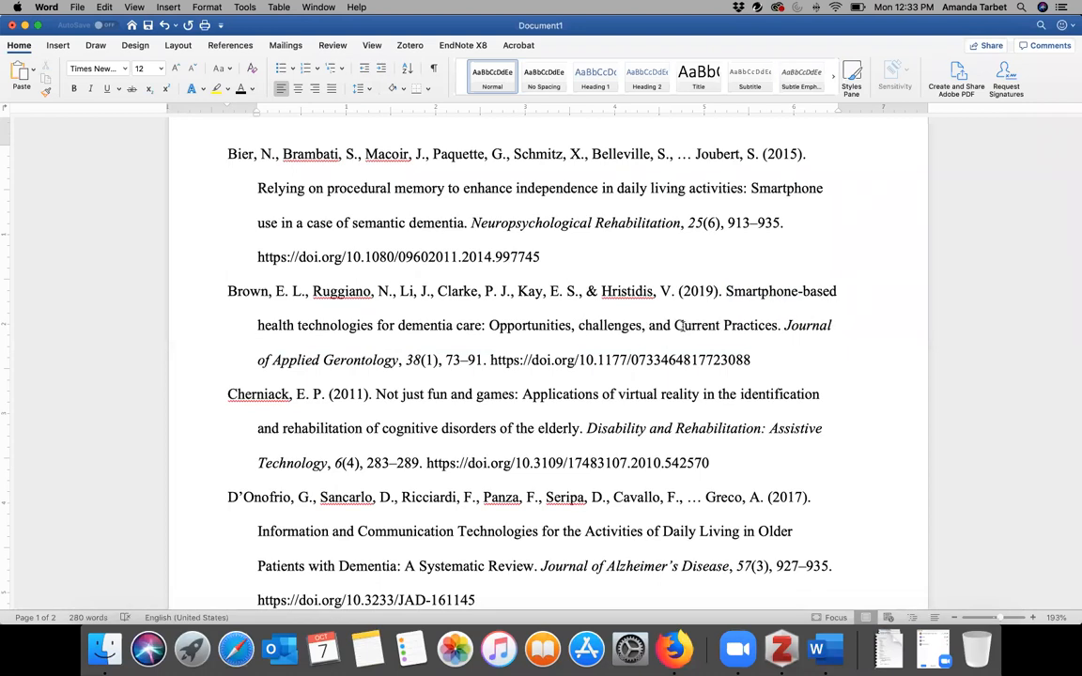
pyautogui.click(683, 325)
pyautogui.press('BackSpace')
pyautogui.write('c')
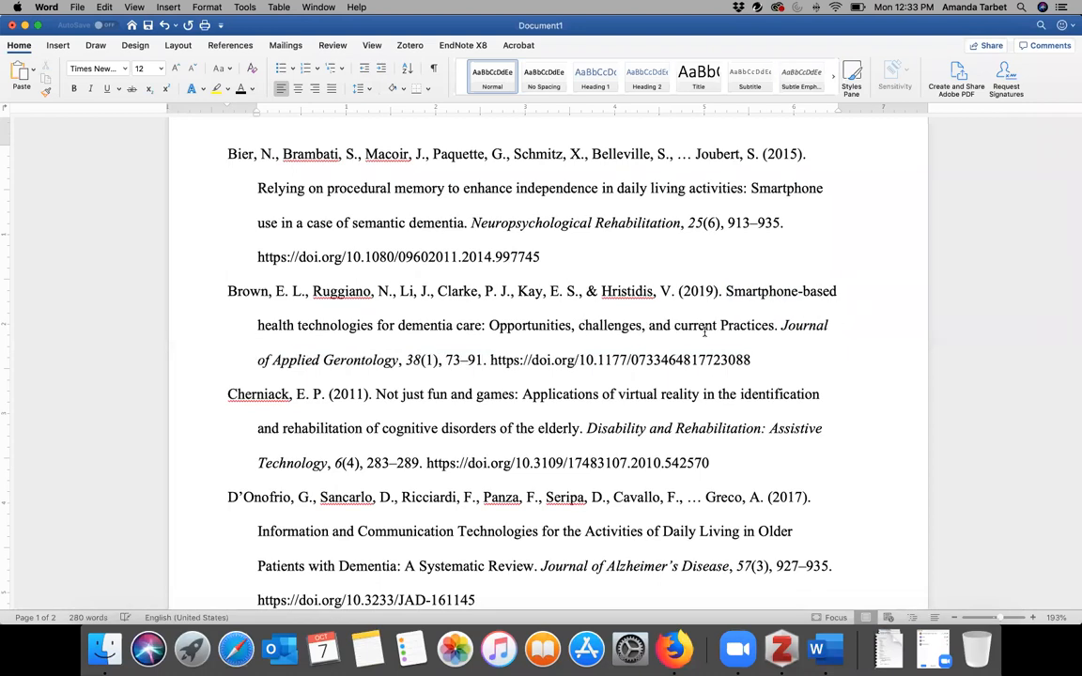
pyautogui.scroll(-1, 721, 320)
pyautogui.click(725, 325)
pyautogui.press('BackSpace')
pyautogui.write('p')
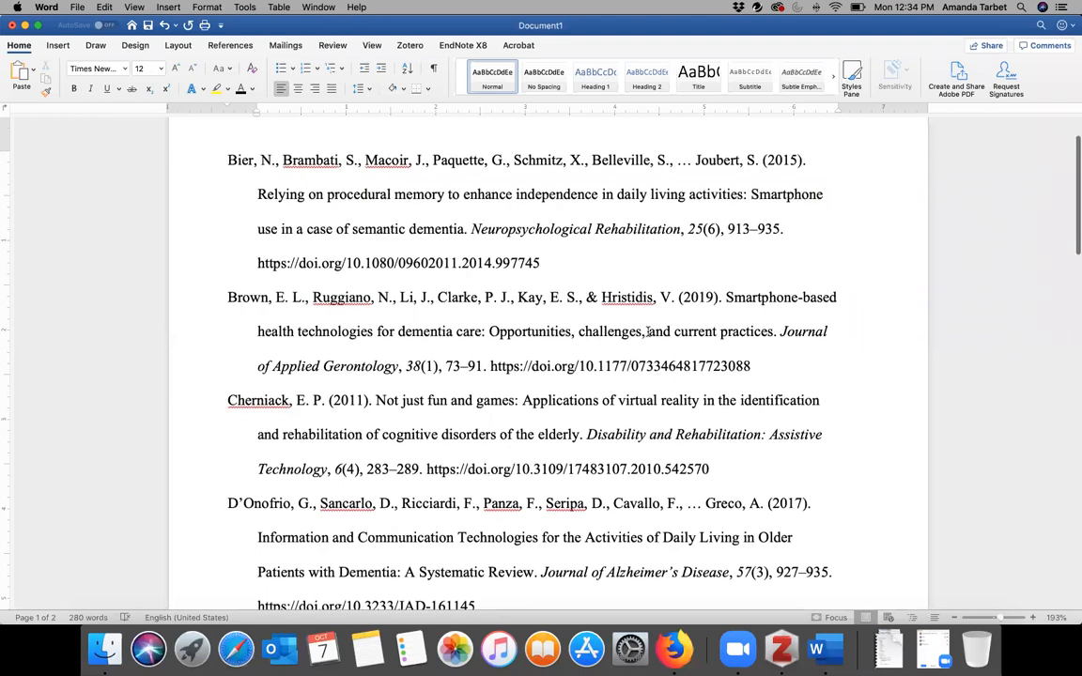
# Compare the capitalization of the first reference's title in Word with the title stored in its Zotero item record.
pyautogui.scroll(2, 563, 357)
pyautogui.scroll(1, 582, 338)
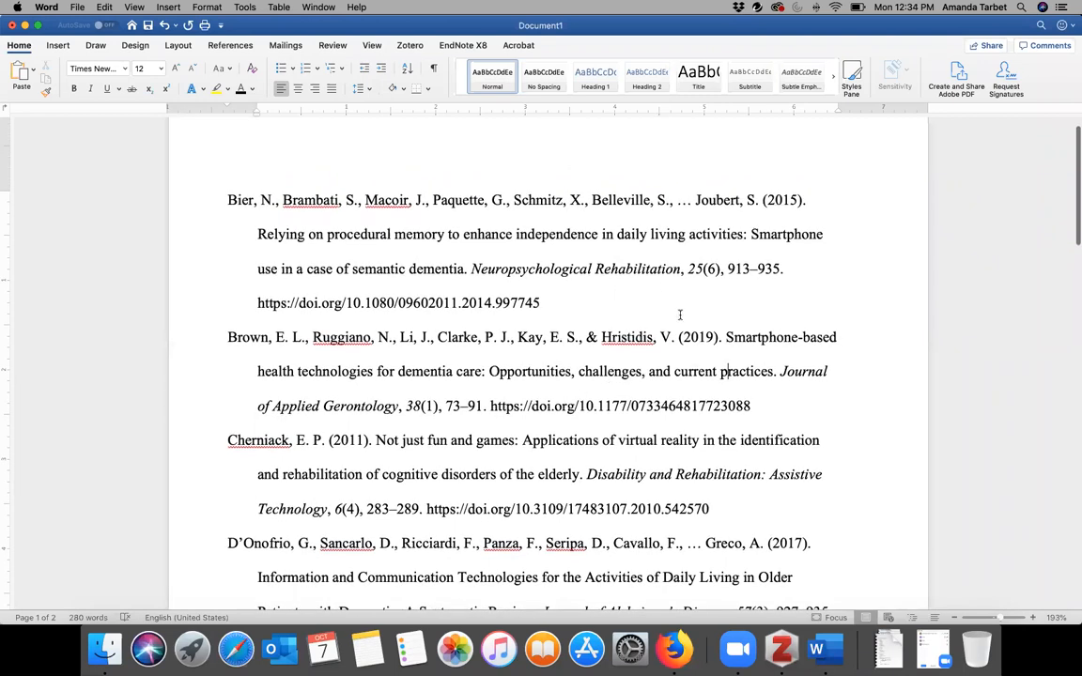
pyautogui.moveTo(258, 234); pyautogui.dragTo(407, 272)
pyautogui.click(423, 246)
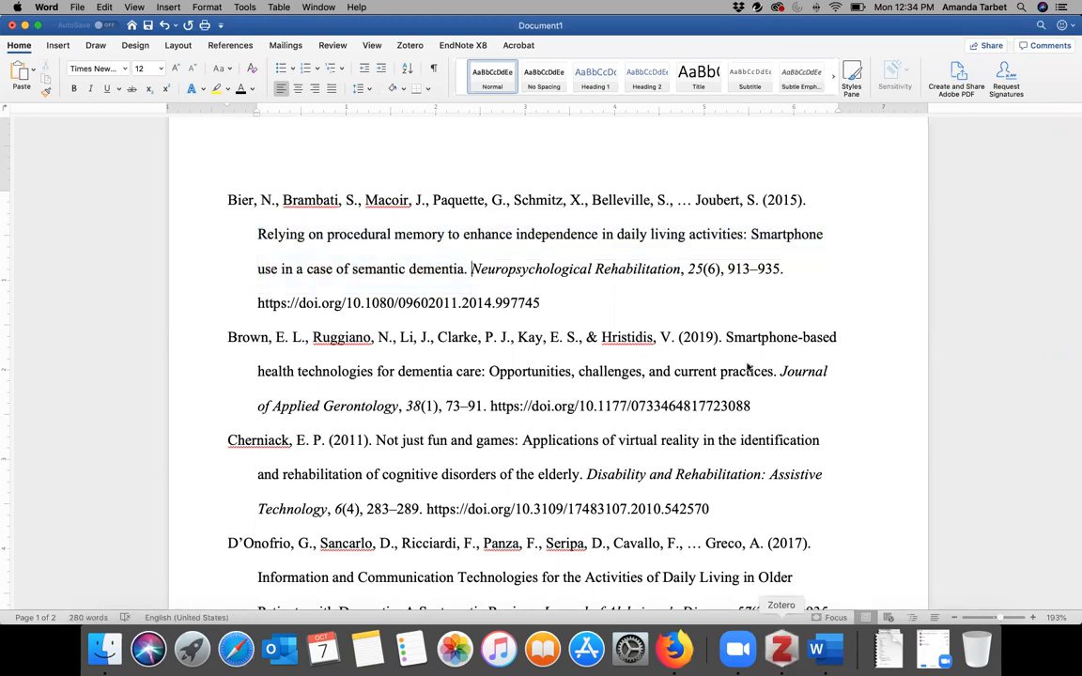
pyautogui.click(781, 648)
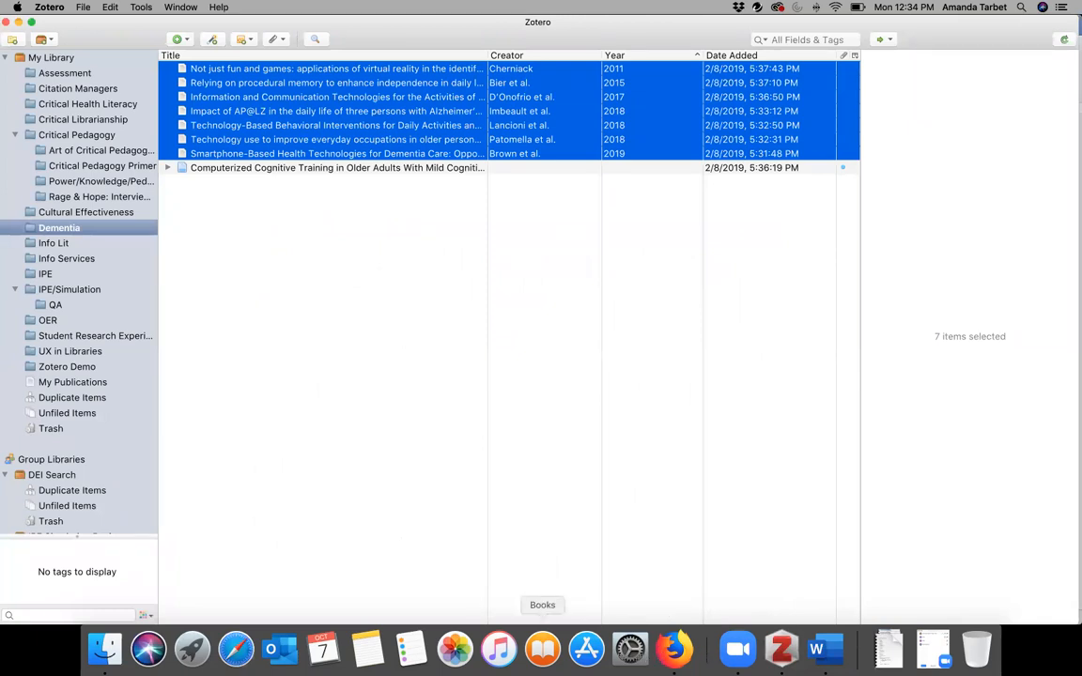
pyautogui.click(831, 655)
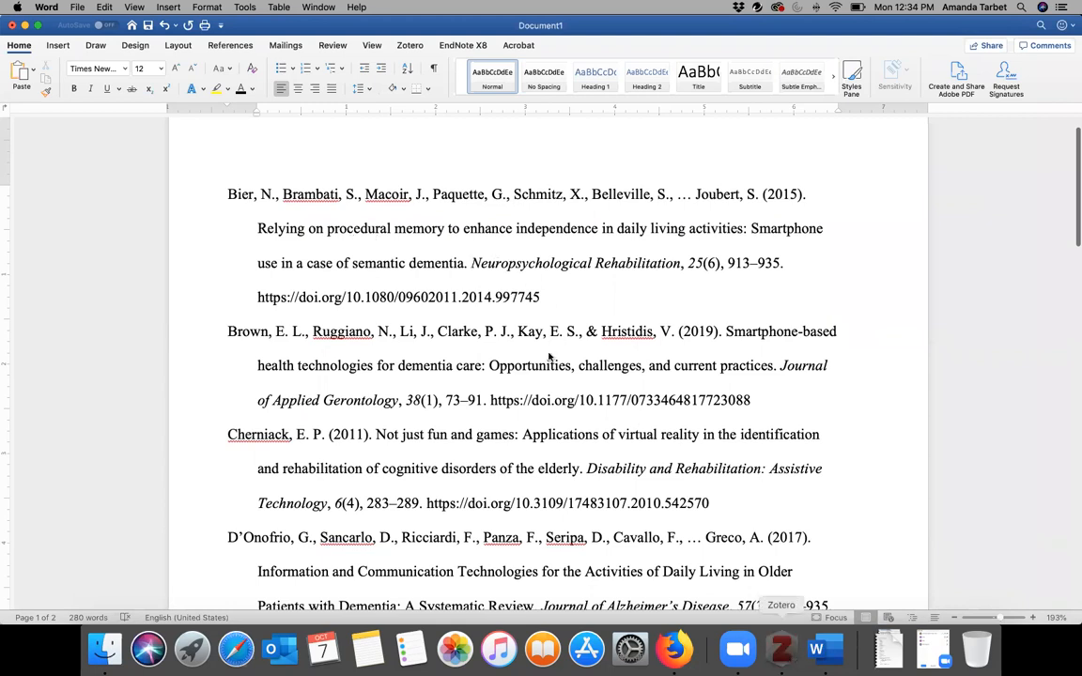
pyautogui.click(782, 650)
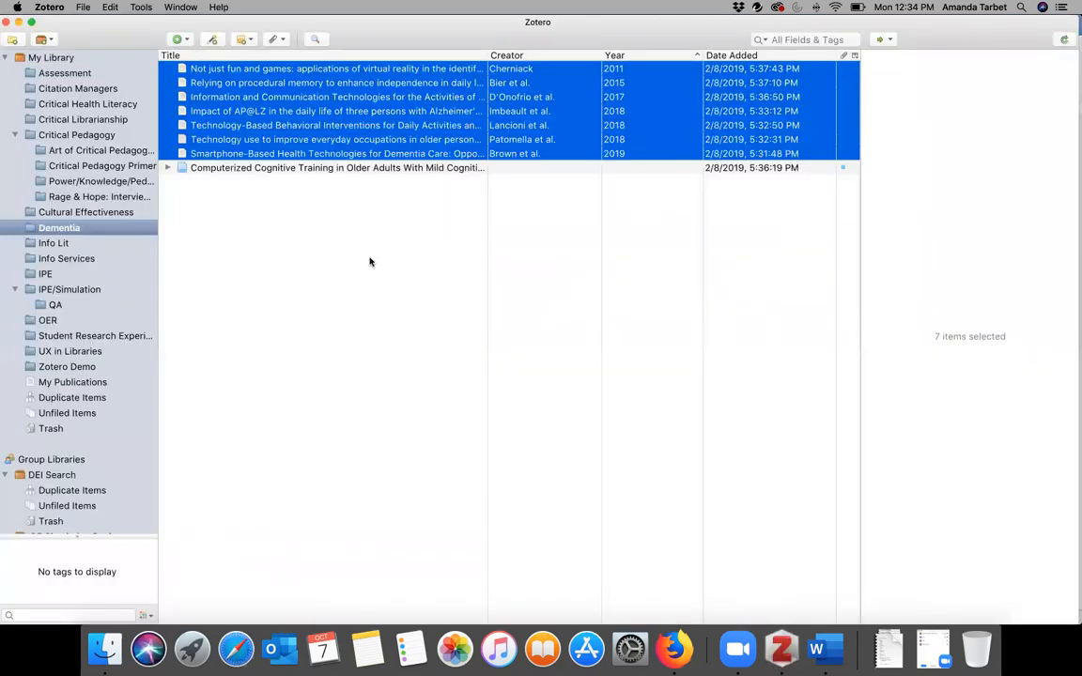
pyautogui.click(260, 87)
pyautogui.click(914, 60)
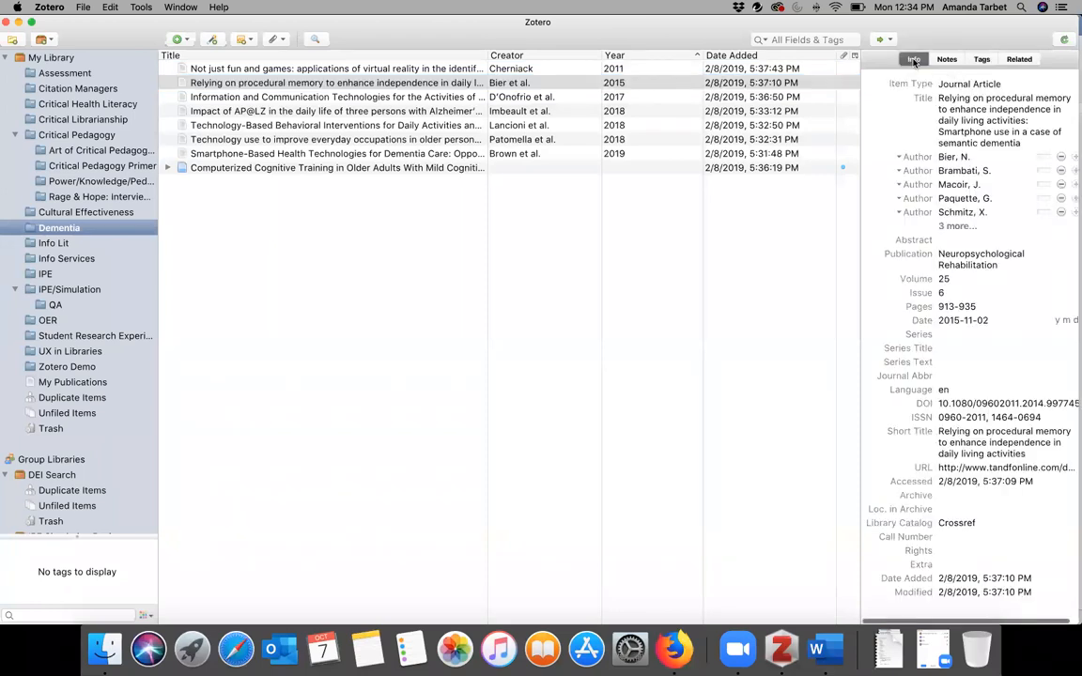
pyautogui.click(986, 109)
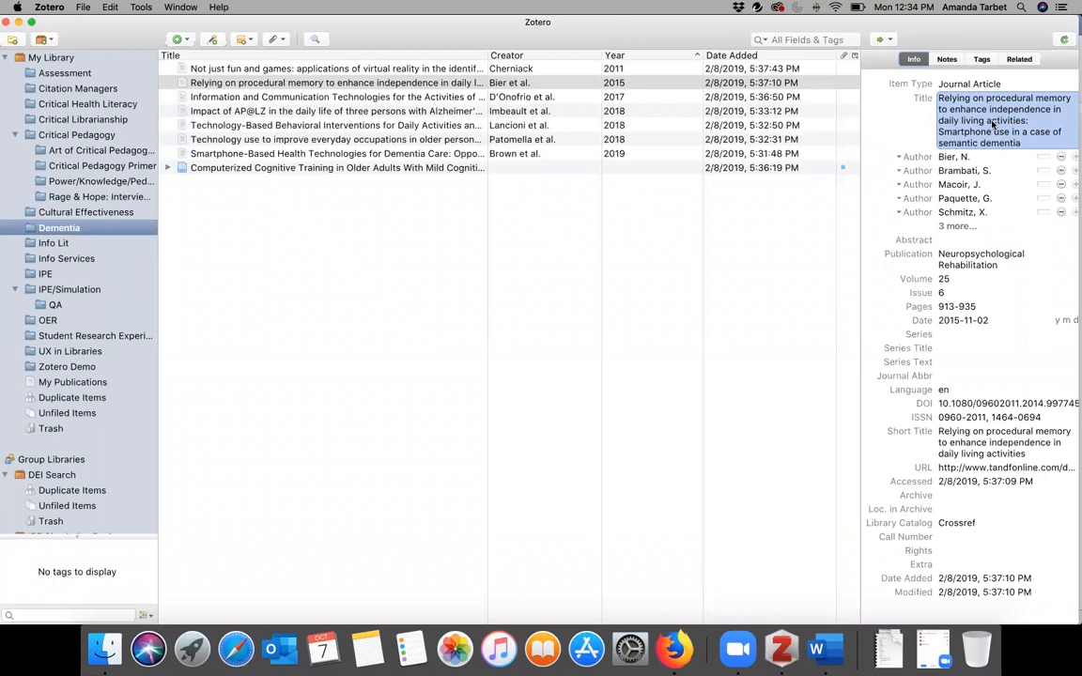
pyautogui.click(817, 651)
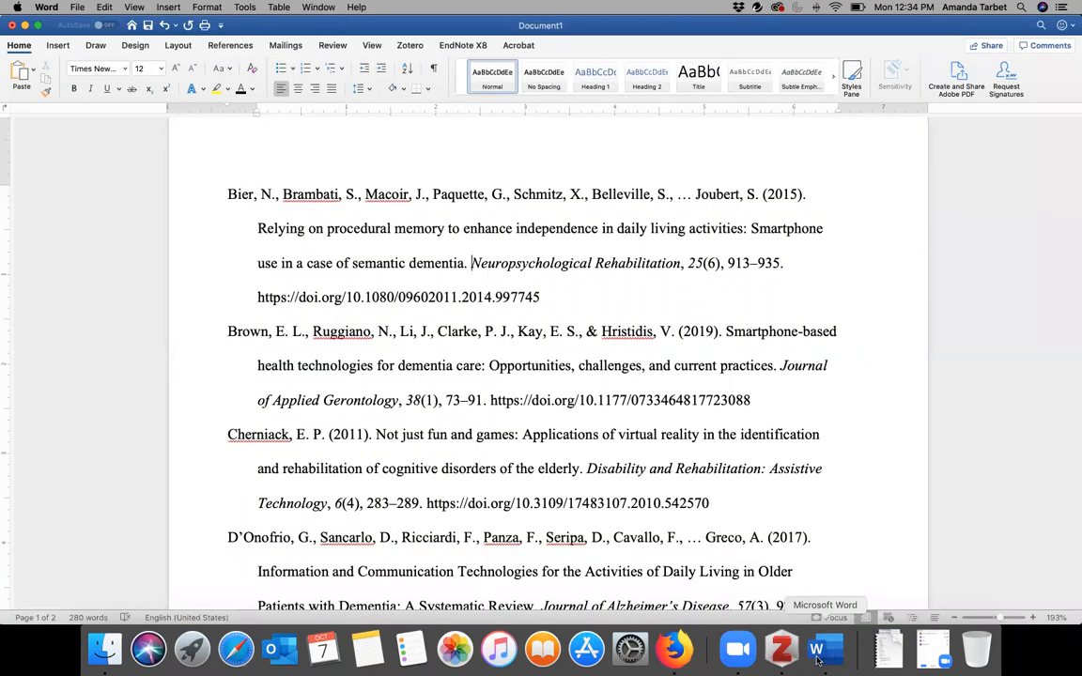
# In Zotero, edit the title of the "Smartphone-Based Health Technologies for Dementia Care" item, changing "Based" and "Health" to "based" and "health".
pyautogui.click(780, 649)
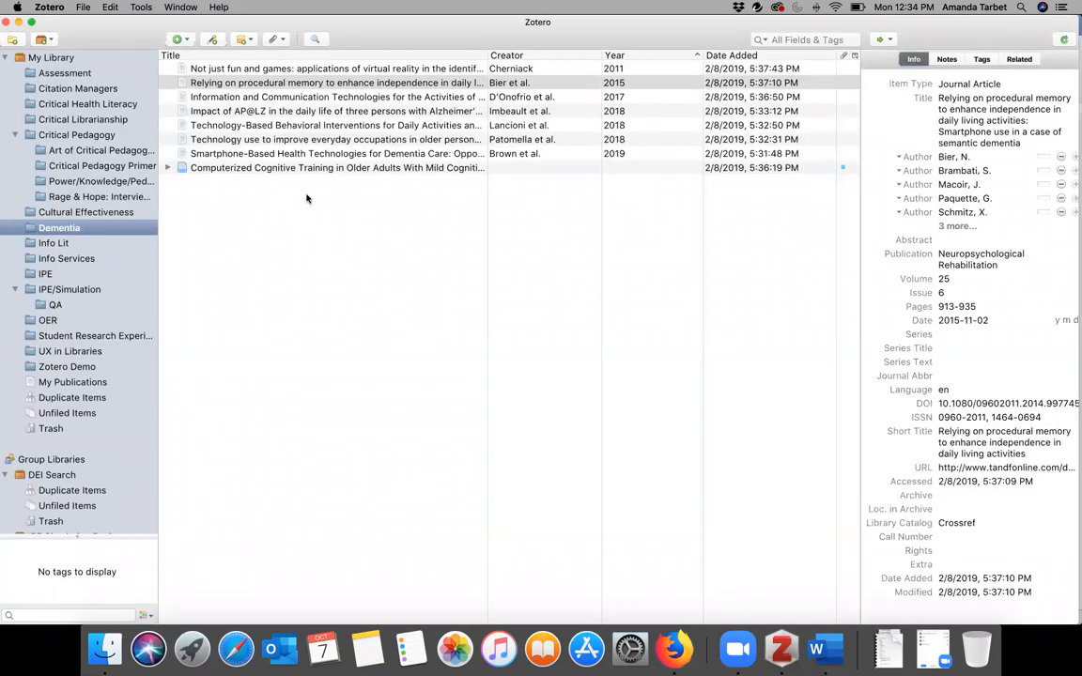
pyautogui.click(269, 153)
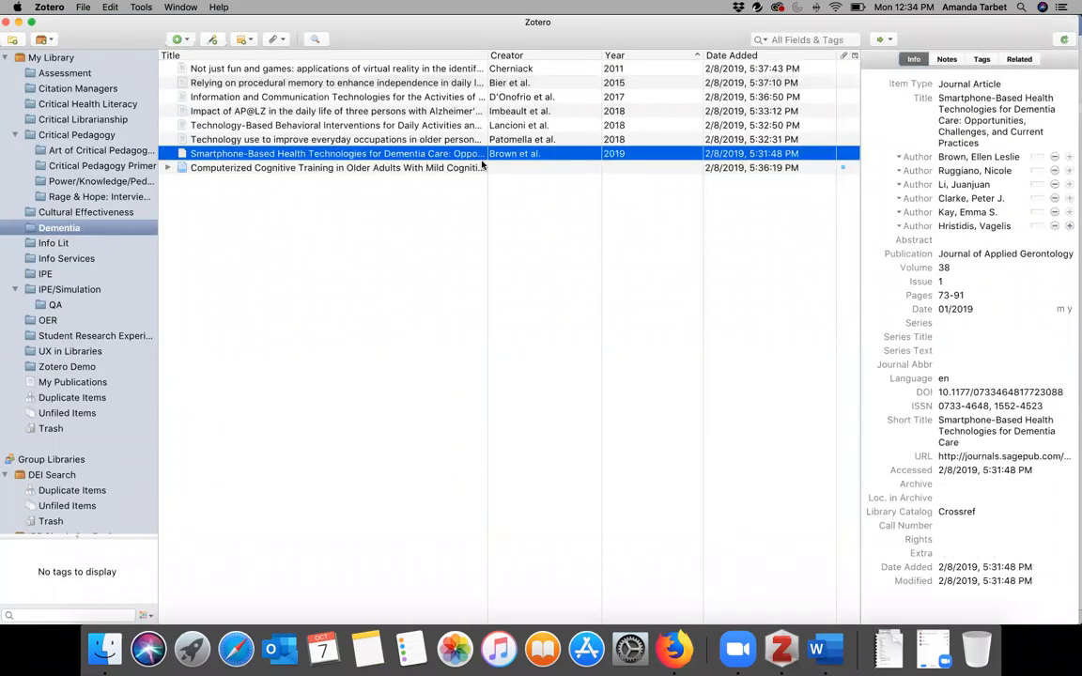
pyautogui.click(1002, 100)
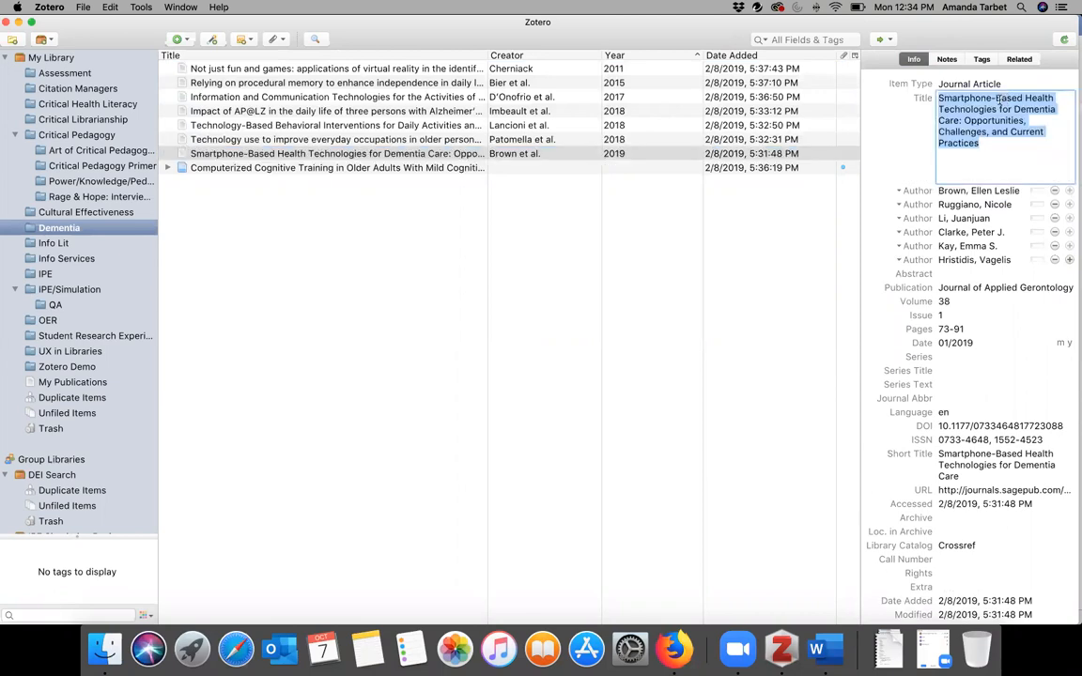
pyautogui.click(1001, 102)
pyautogui.press('BackSpace')
pyautogui.write('b')
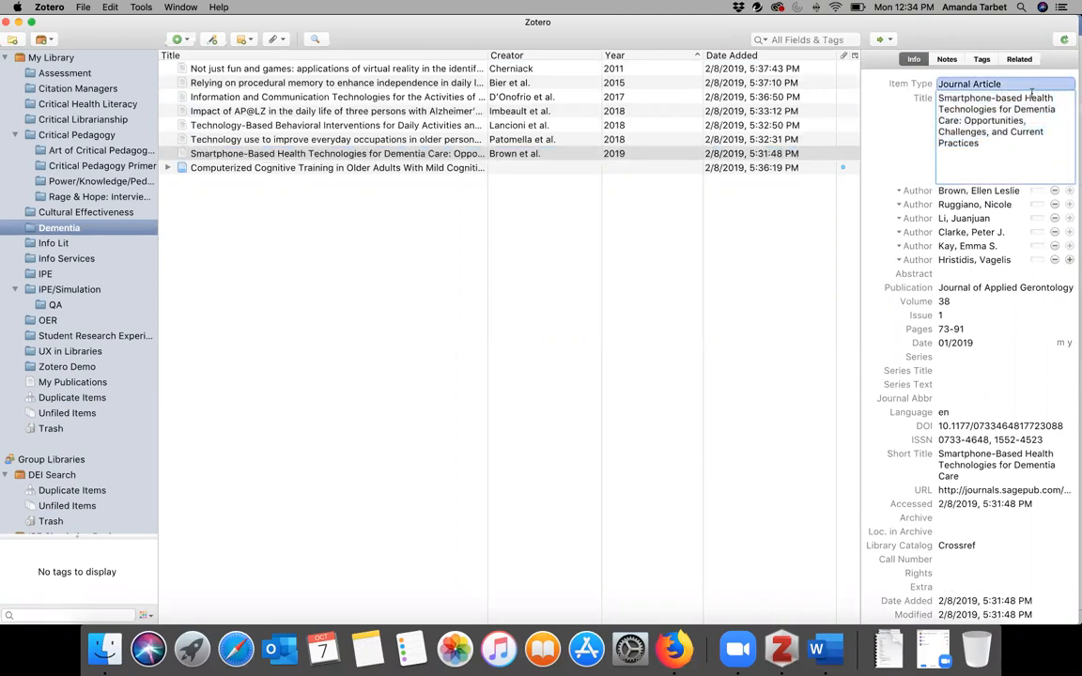
pyautogui.click(1031, 97)
pyautogui.press('BackSpace')
pyautogui.write('h')
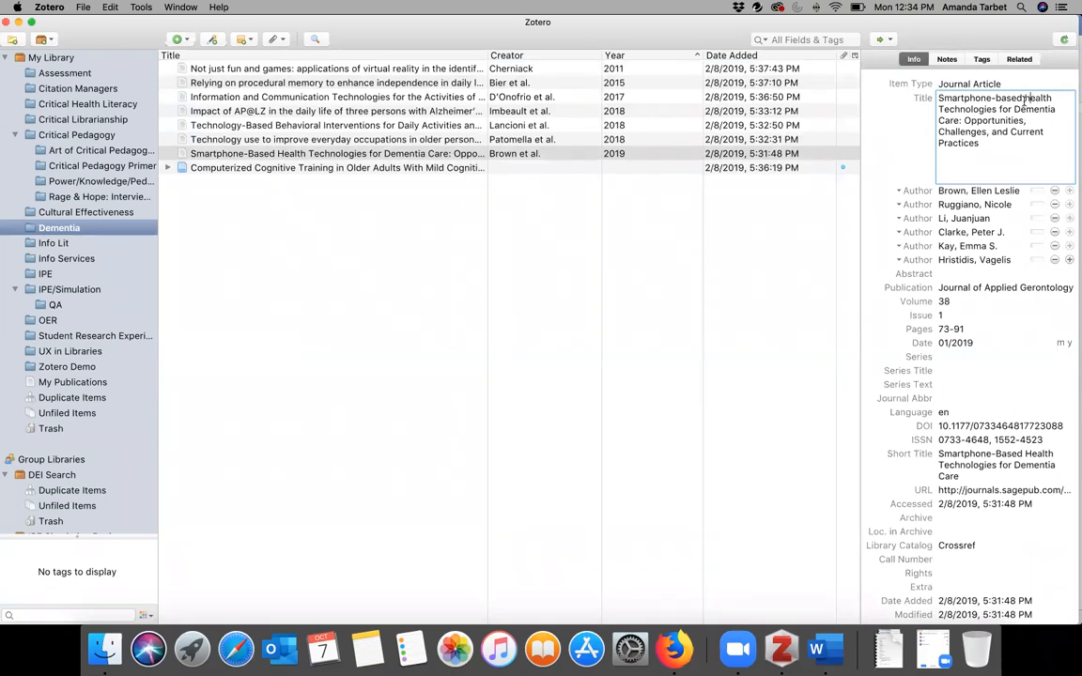
# Change "Technologies", "Dementia" and "Care" to lowercase initials in the item's title field.
pyautogui.click(943, 109)
pyautogui.press('BackSpace')
pyautogui.write('t')
pyautogui.click(1017, 109)
pyautogui.press('BackSpace')
pyautogui.write('d')
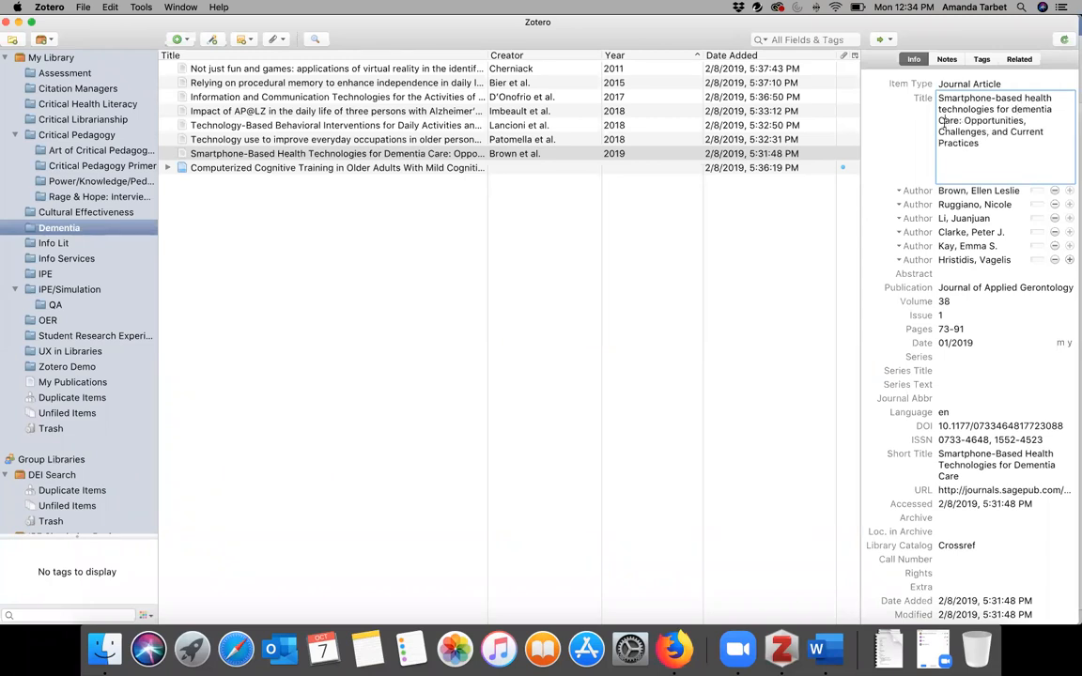
pyautogui.click(943, 122)
pyautogui.press('BackSpace')
pyautogui.write('c')
# Change "Challenges", "Current" and "Practices" to lowercase initials in the item's title field and save the edited title.
pyautogui.click(945, 131)
pyautogui.press('BackSpace')
pyautogui.write('c')
pyautogui.click(1011, 131)
pyautogui.press('BackSpace')
pyautogui.write('c')
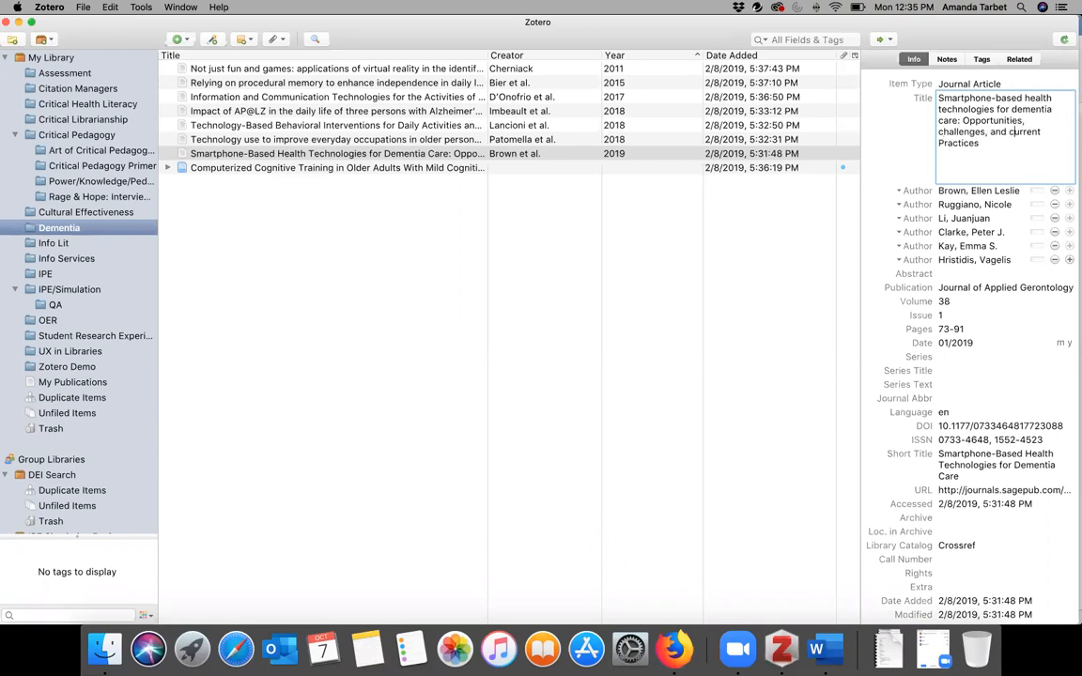
pyautogui.click(940, 143)
pyautogui.press('BackSpace')
pyautogui.write('p')
pyautogui.click(1023, 147)
pyautogui.click(884, 162)
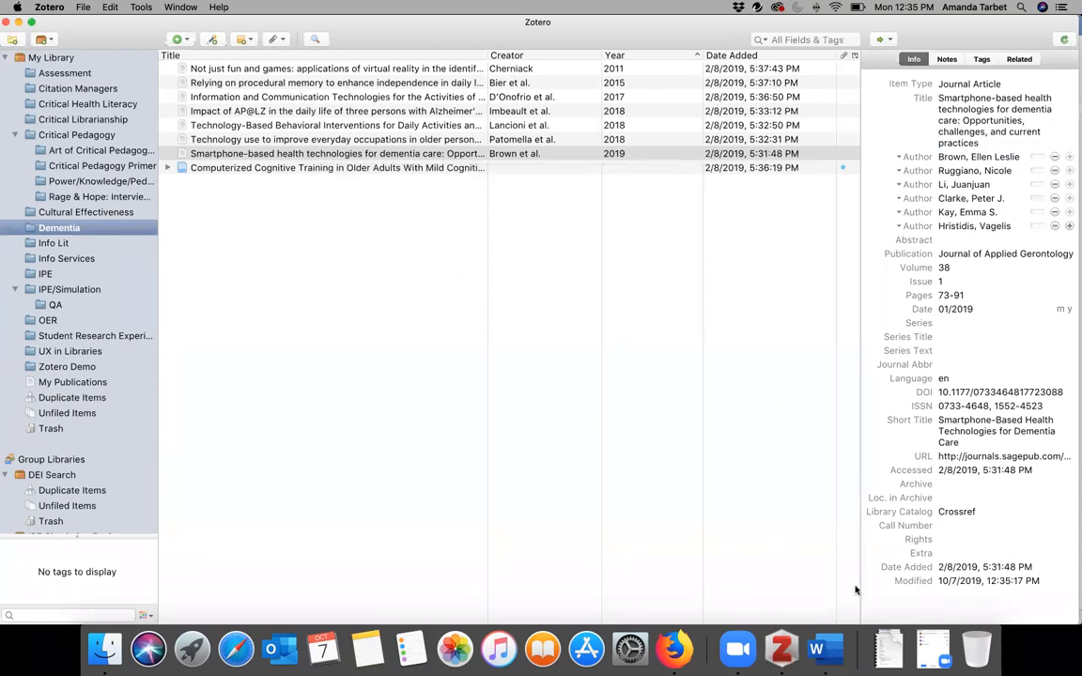
# Switch to Word, close the bibliography document without saving, and create a new blank document.
pyautogui.click(801, 653)
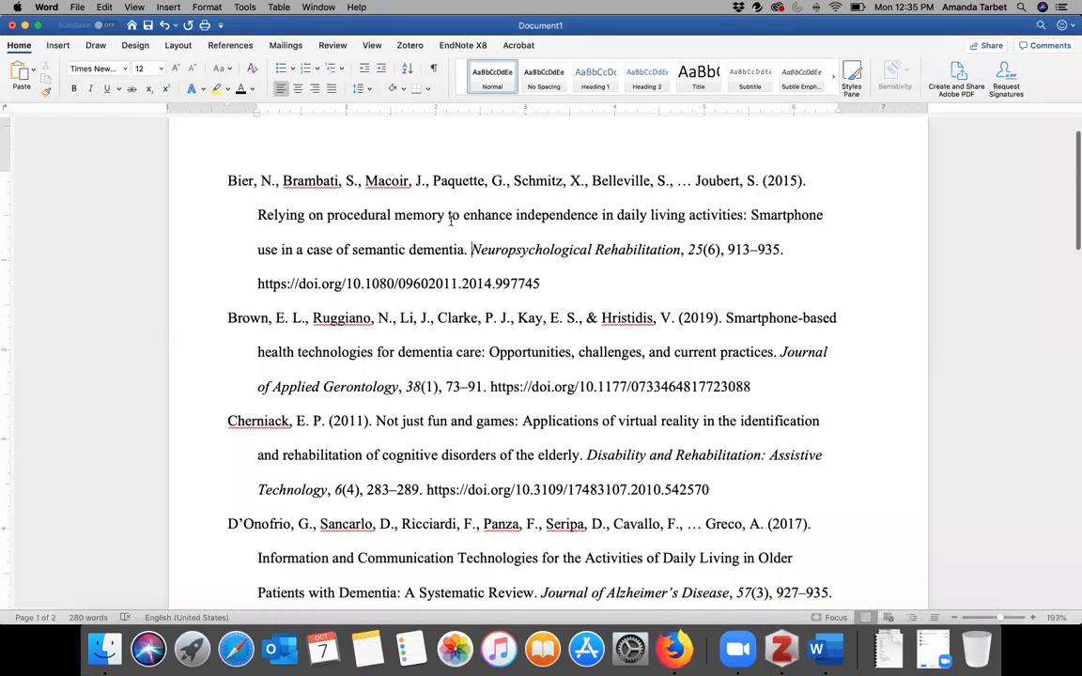
pyautogui.scroll(2, 460, 198)
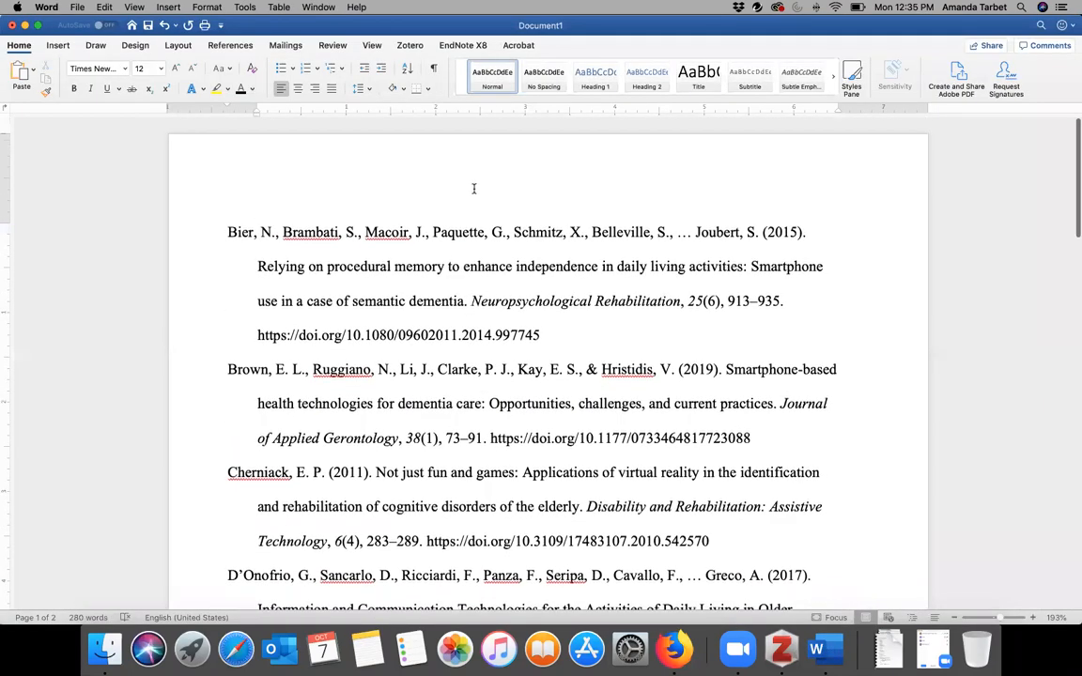
pyautogui.click(10, 25)
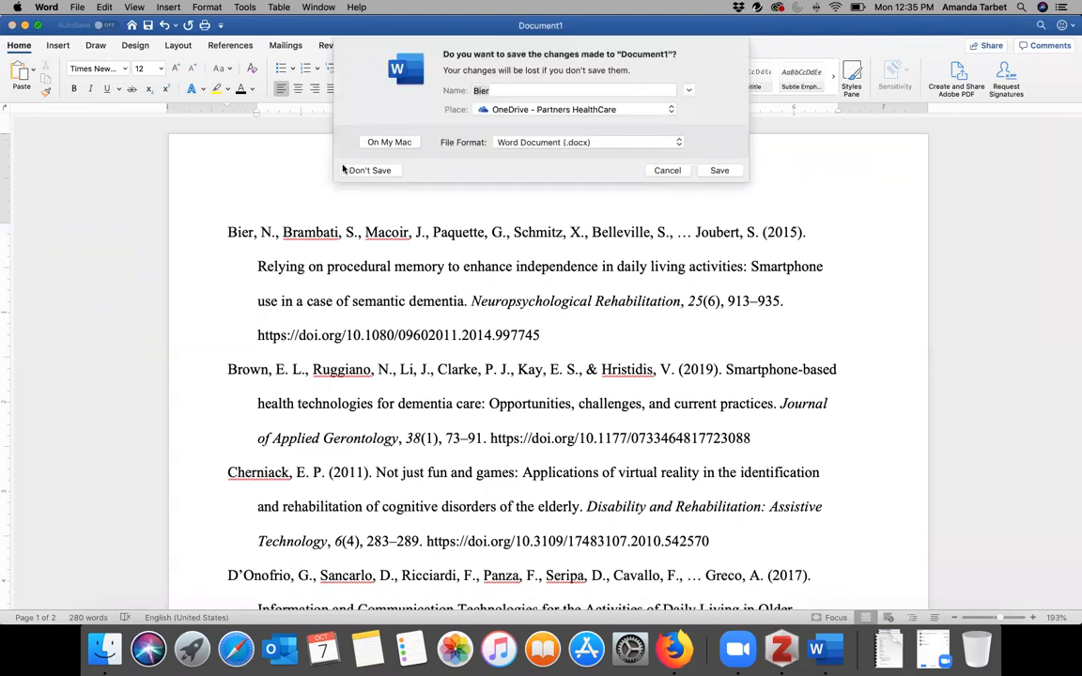
pyautogui.click(366, 171)
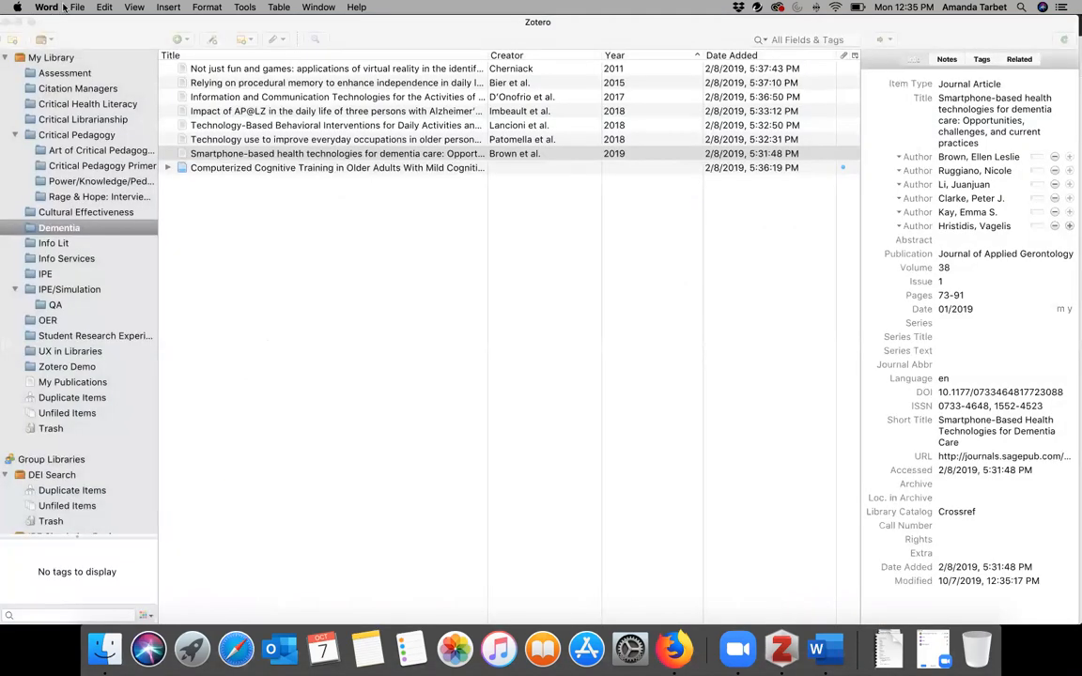
pyautogui.click(77, 6)
pyautogui.click(103, 22)
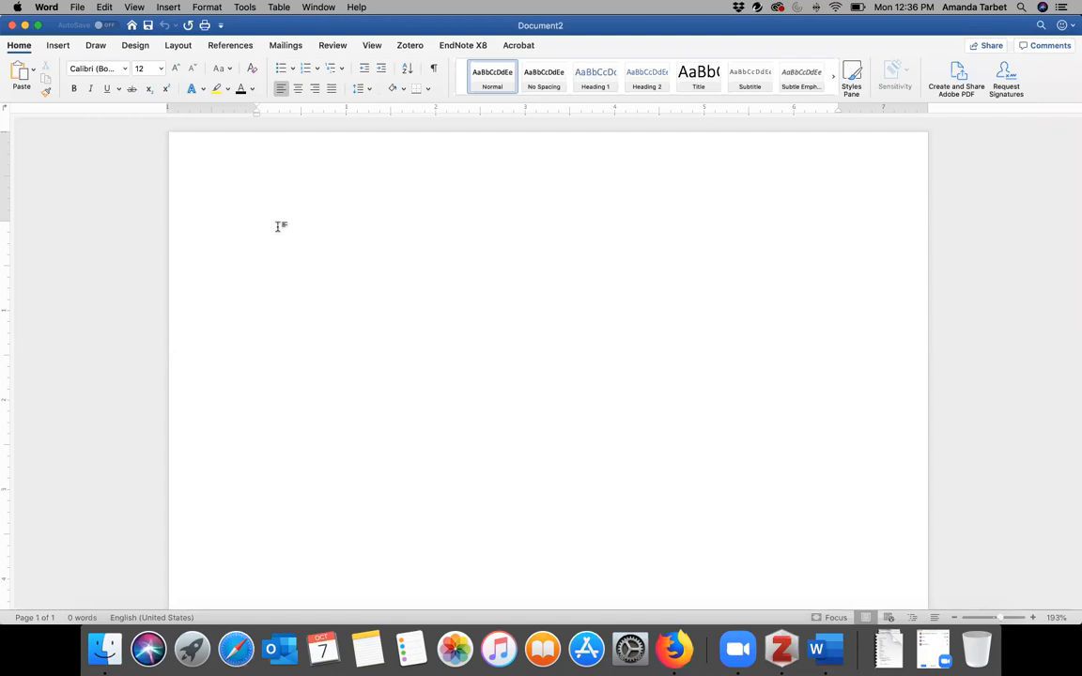
pyautogui.write('This ia')
pyautogui.press('super+a')
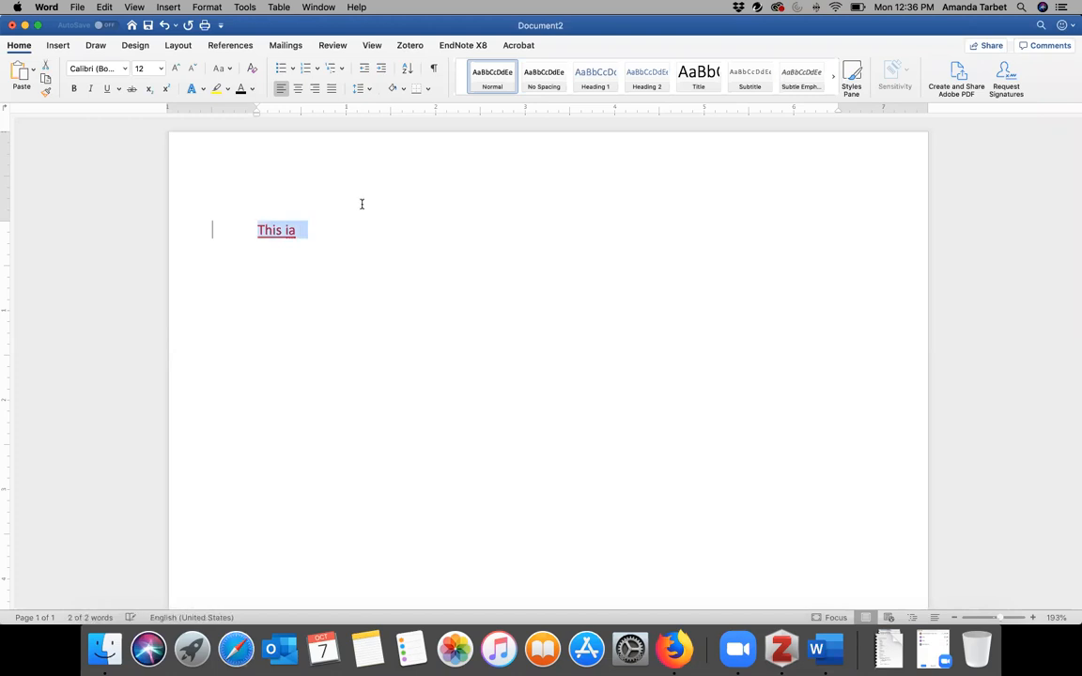
pyautogui.press('BackSpace')
# Turn off Track Changes and enter the text "This is a paper" in the blank document.
pyautogui.click(333, 45)
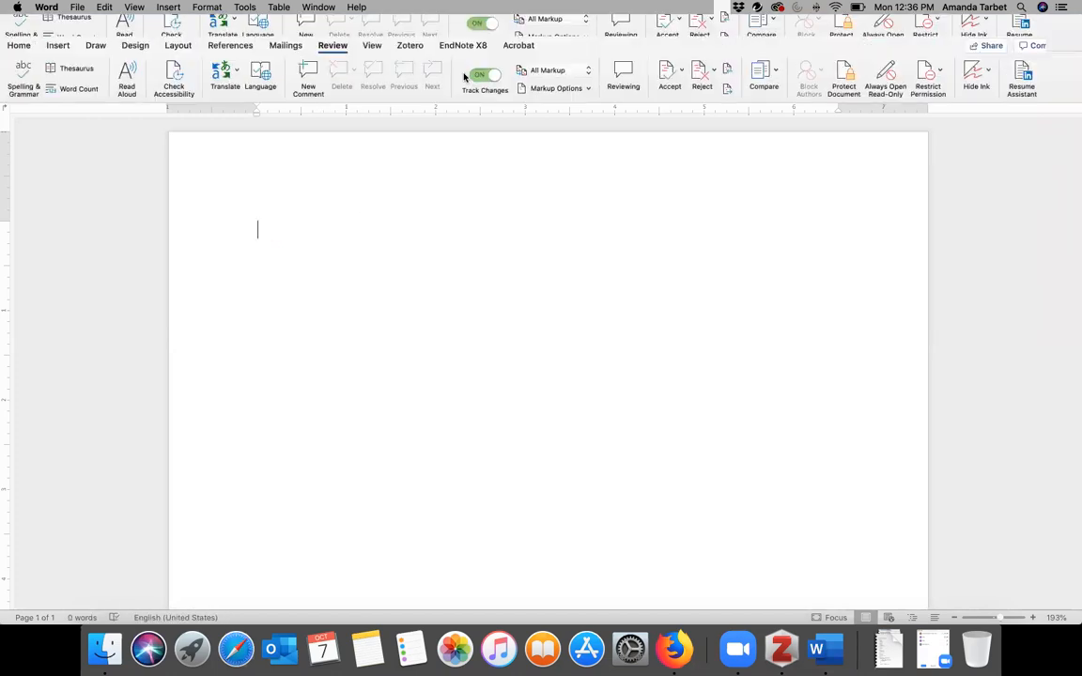
pyautogui.click(317, 241)
pyautogui.write('This is a paper')
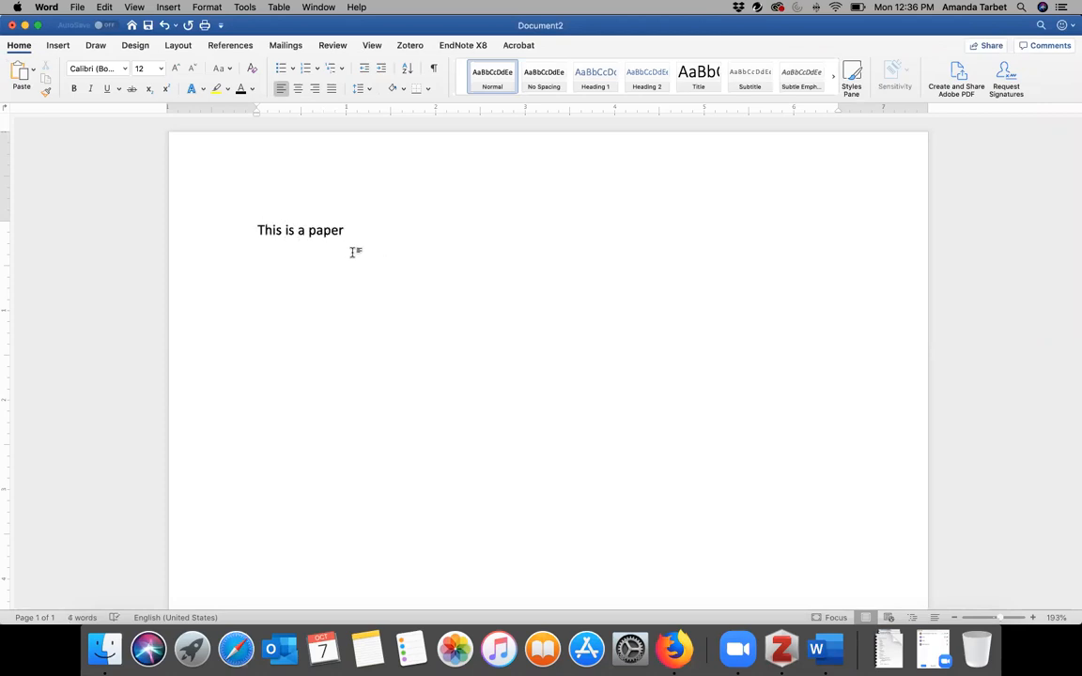
# Start a Zotero citation after the text, using American Psychological Association 6th edition with citations stored as fields.
pyautogui.click(410, 47)
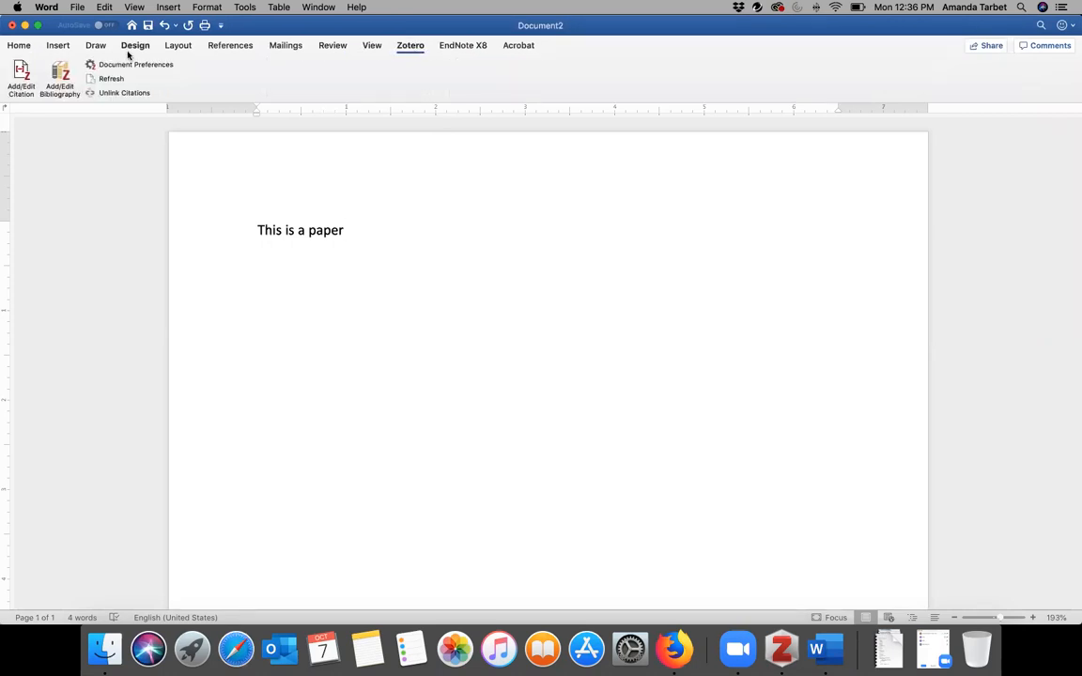
pyautogui.click(22, 79)
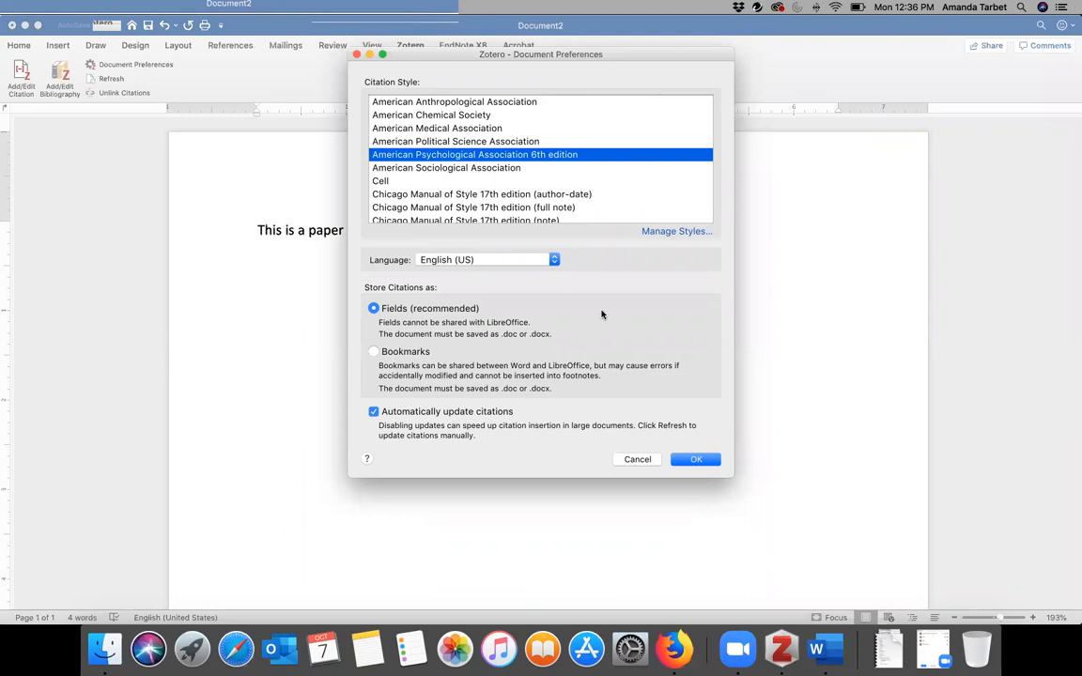
pyautogui.click(696, 459)
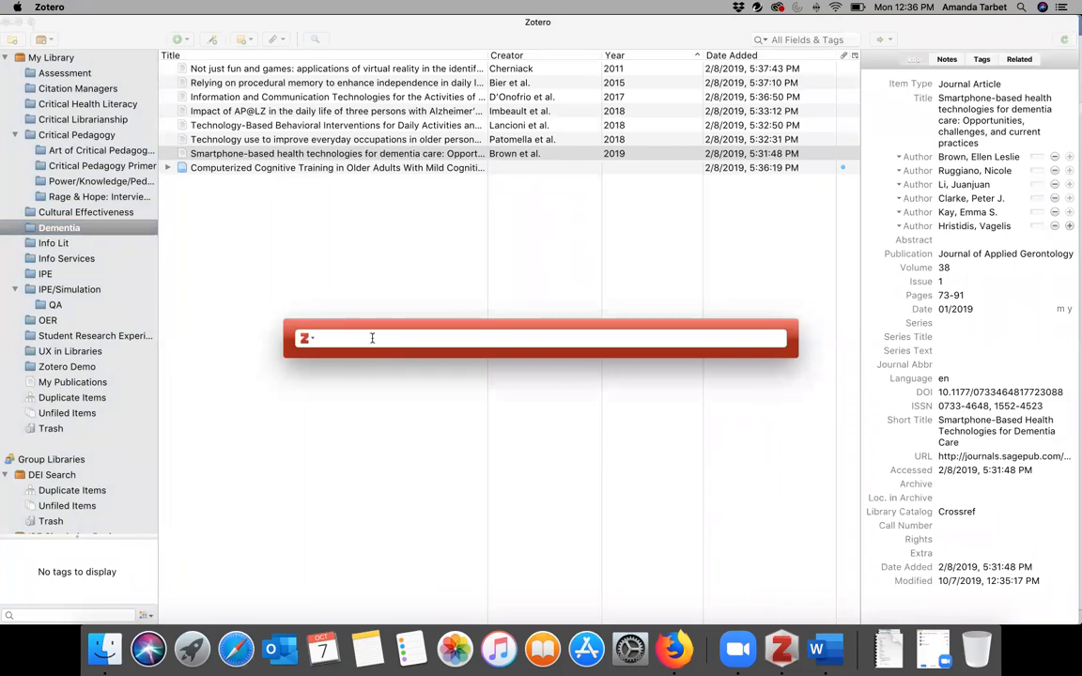
# Search the references for "dementia" and add the 2019 article "Smartphone-based health technologies for dementia care" to the citation.
pyautogui.write('dementia')
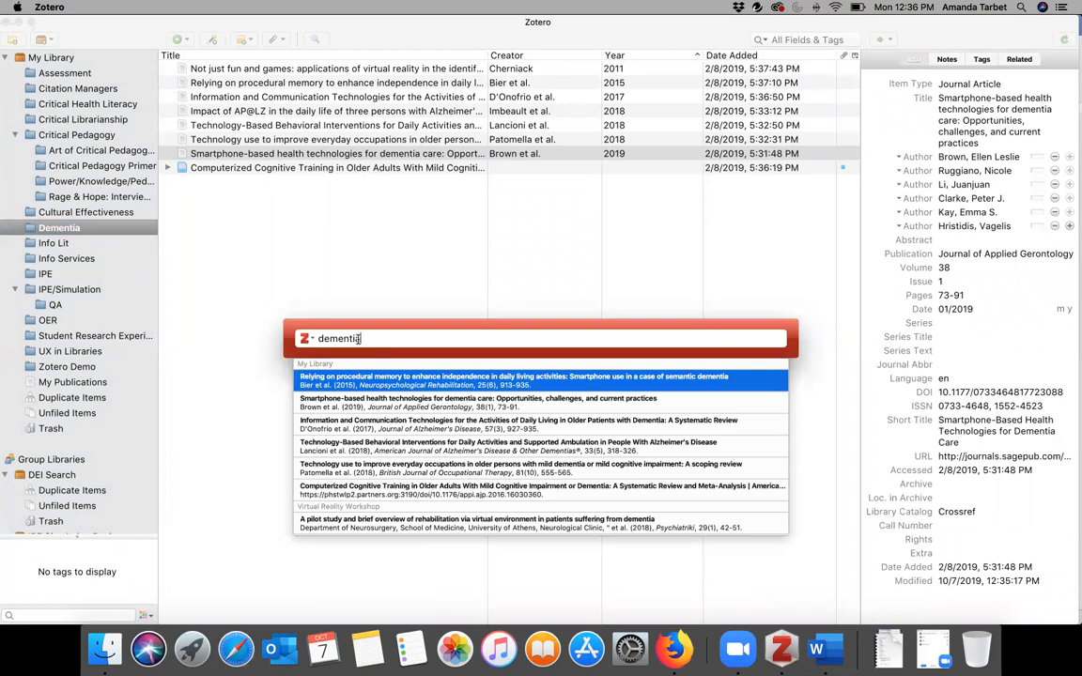
pyautogui.scroll(-3, 409, 437)
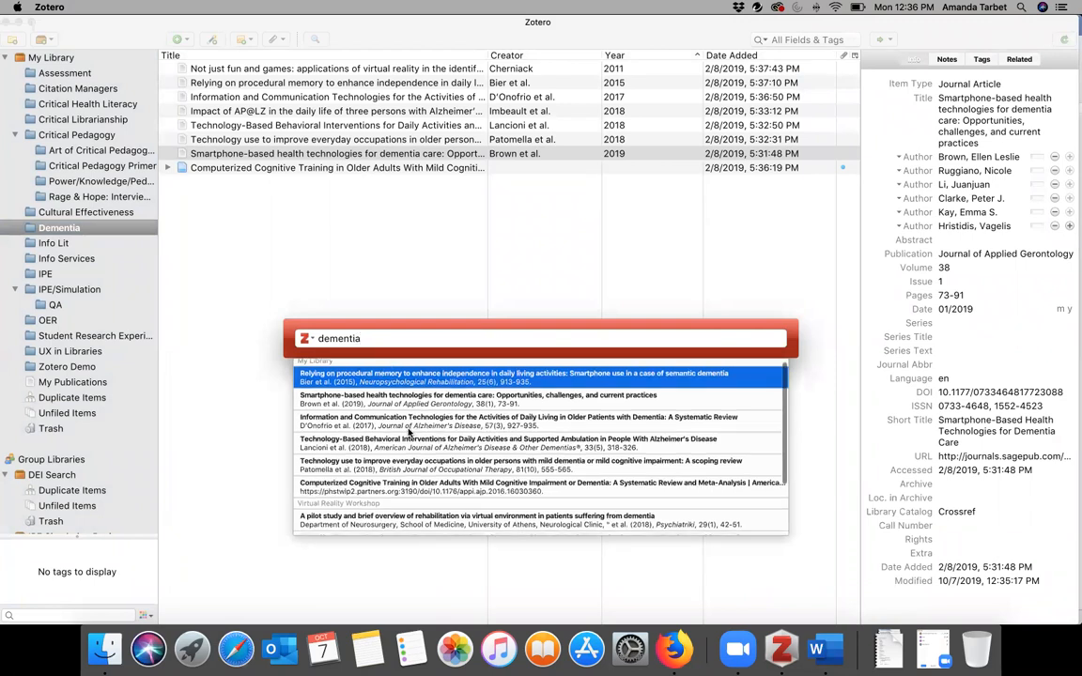
pyautogui.scroll(2, 409, 437)
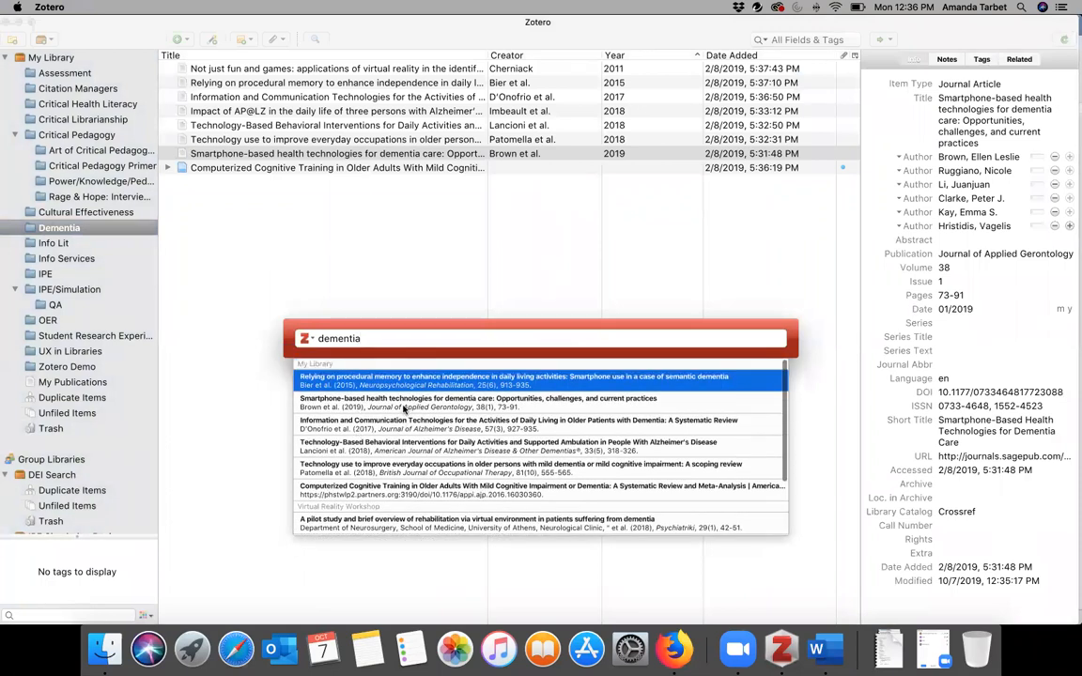
pyautogui.click(404, 407)
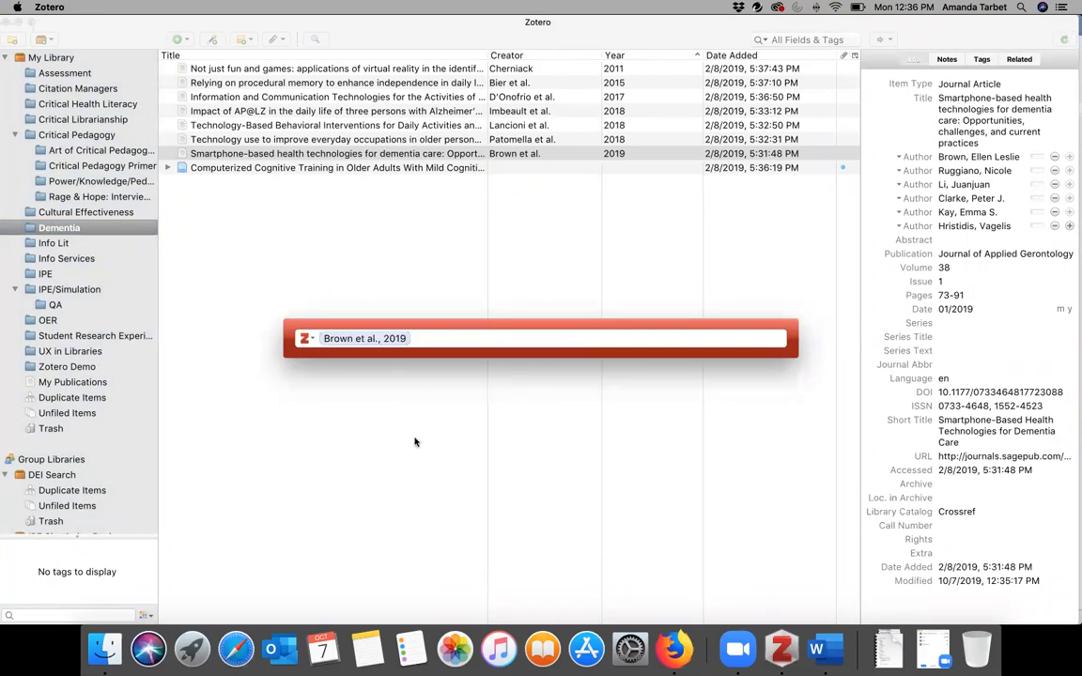
# Search for "dementia" again and add the 2015 article "Relying on procedural memory to enhance independence in daily living activities" to the citation.
pyautogui.moveTo(402, 337); pyautogui.dragTo(353, 335)
pyautogui.write('dementia')
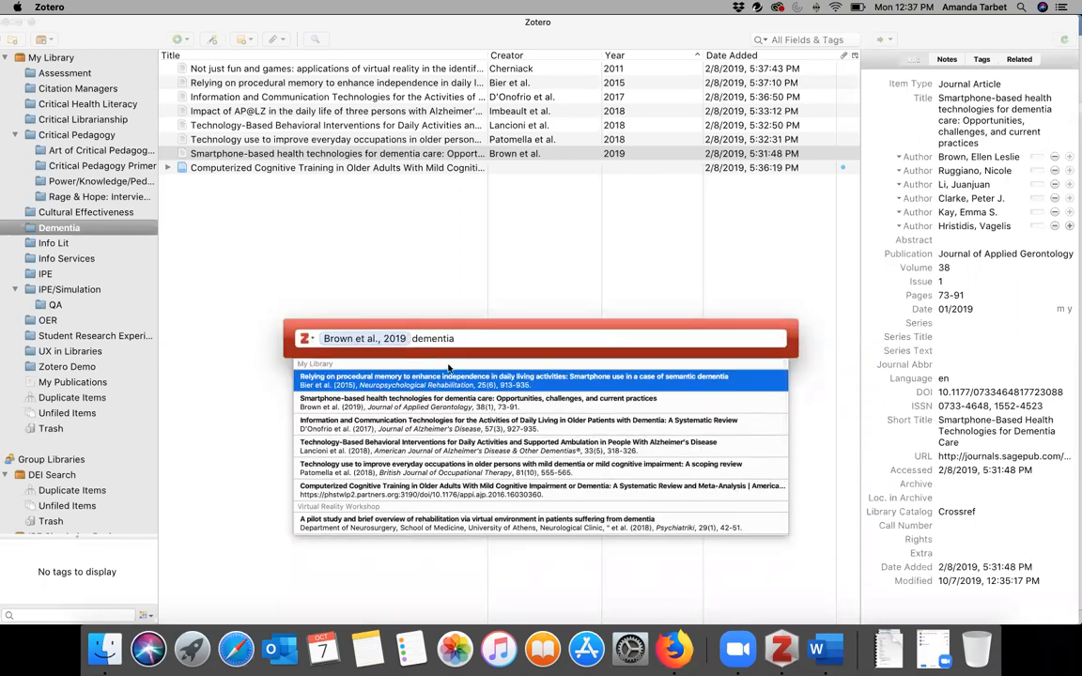
pyautogui.click(436, 385)
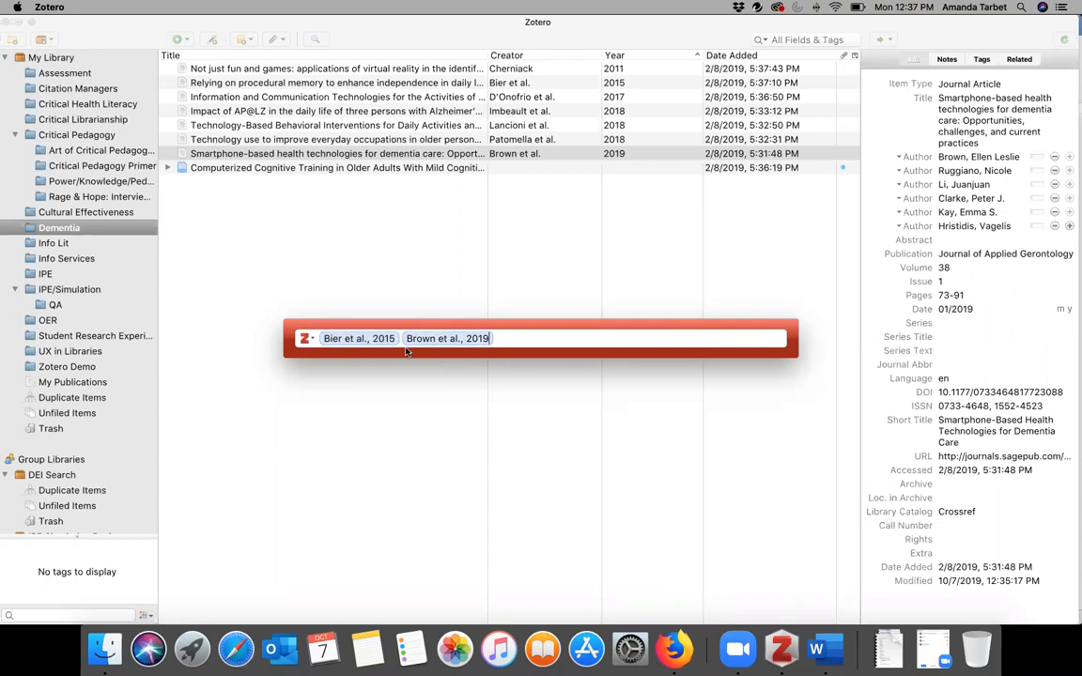
# Set page 2 for the 2015 source and insert the two-source citation into the document.
pyautogui.click(357, 340)
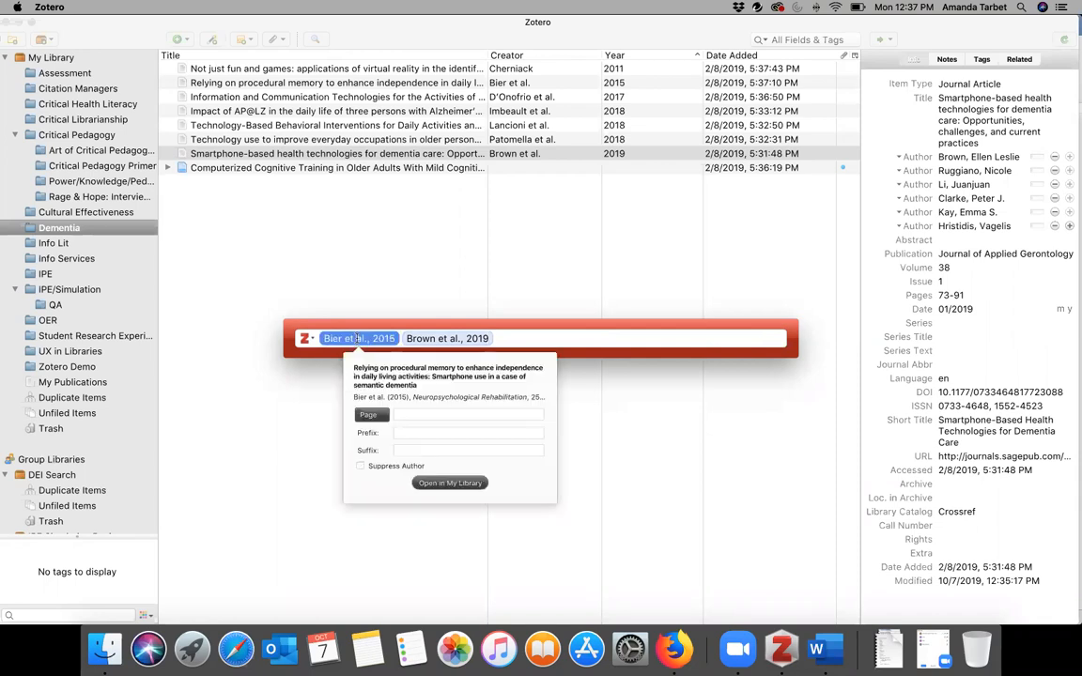
pyautogui.click(411, 415)
pyautogui.write('2')
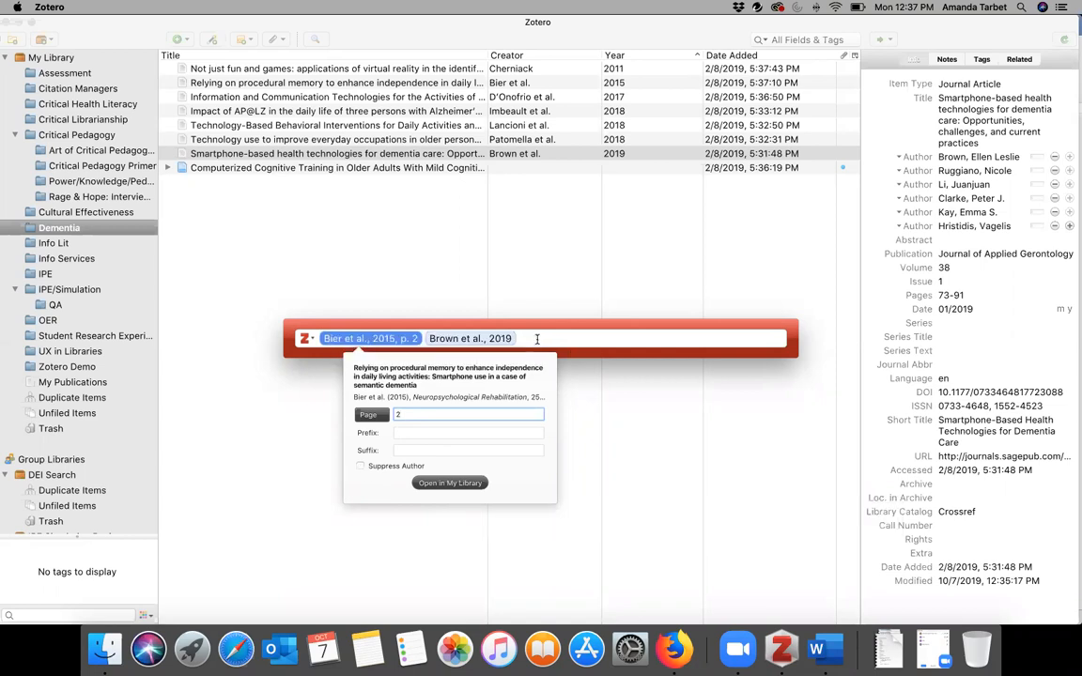
pyautogui.click(568, 339)
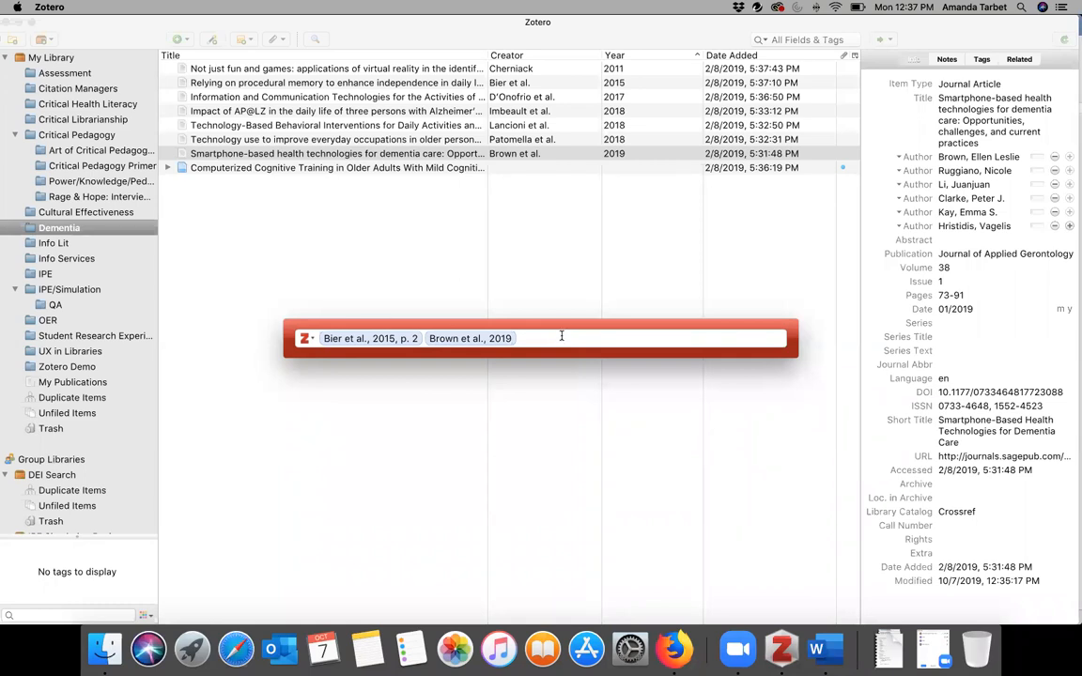
pyautogui.press('Return')
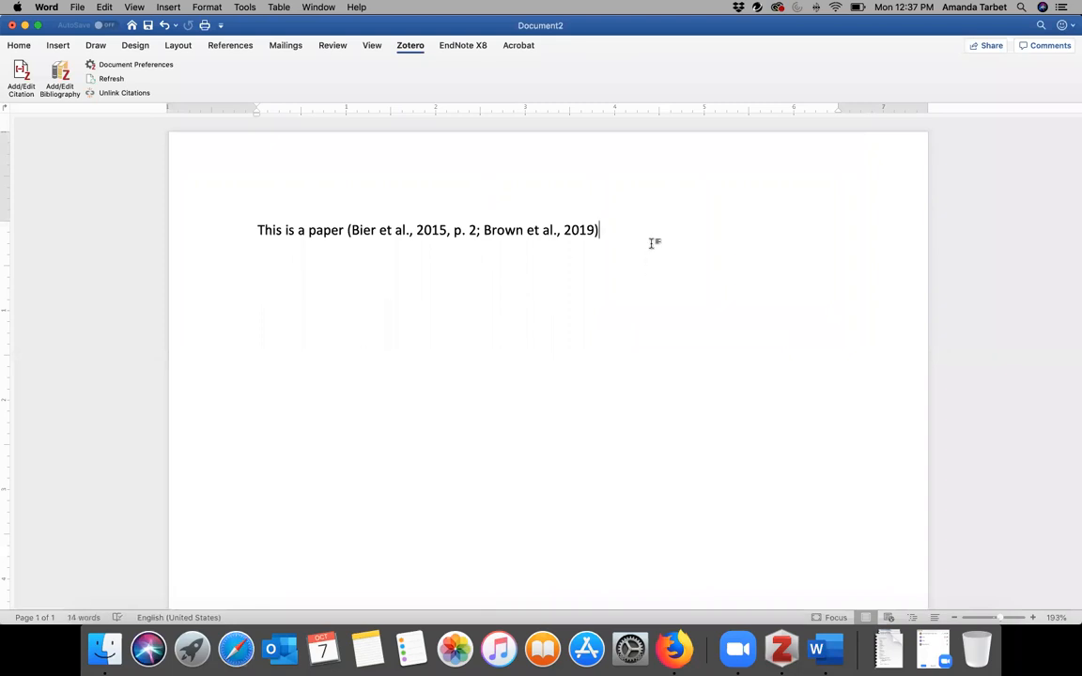
# End the sentence with a period and insert the Zotero bibliography on a new line below it.
pyautogui.write('.')
pyautogui.scroll(-1, 83, 130)
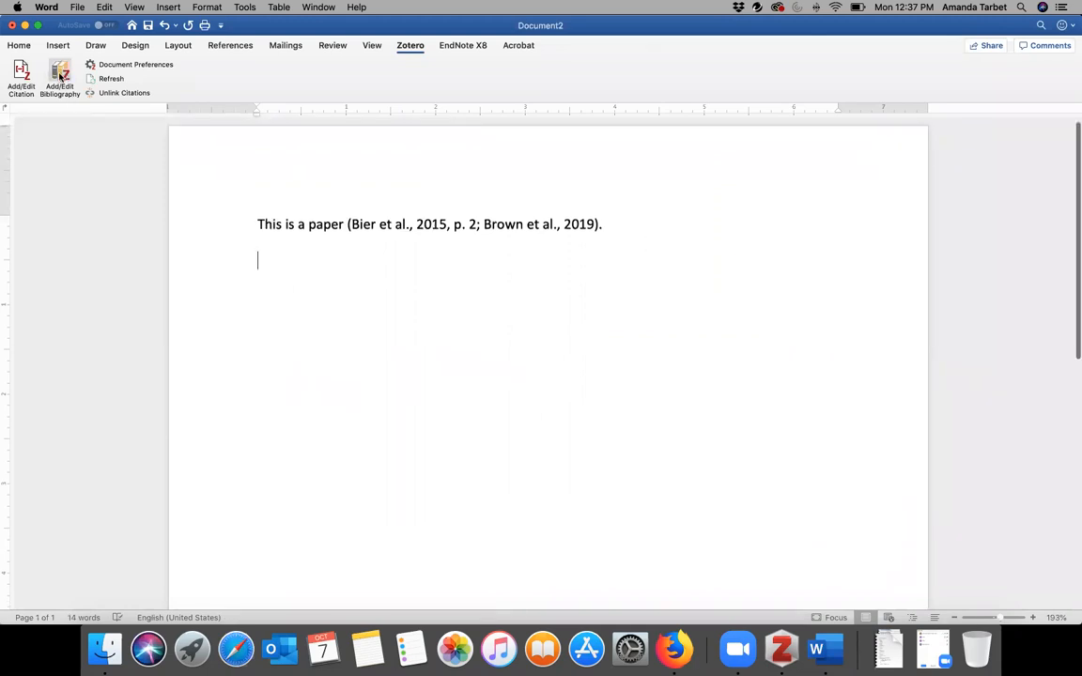
pyautogui.click(59, 75)
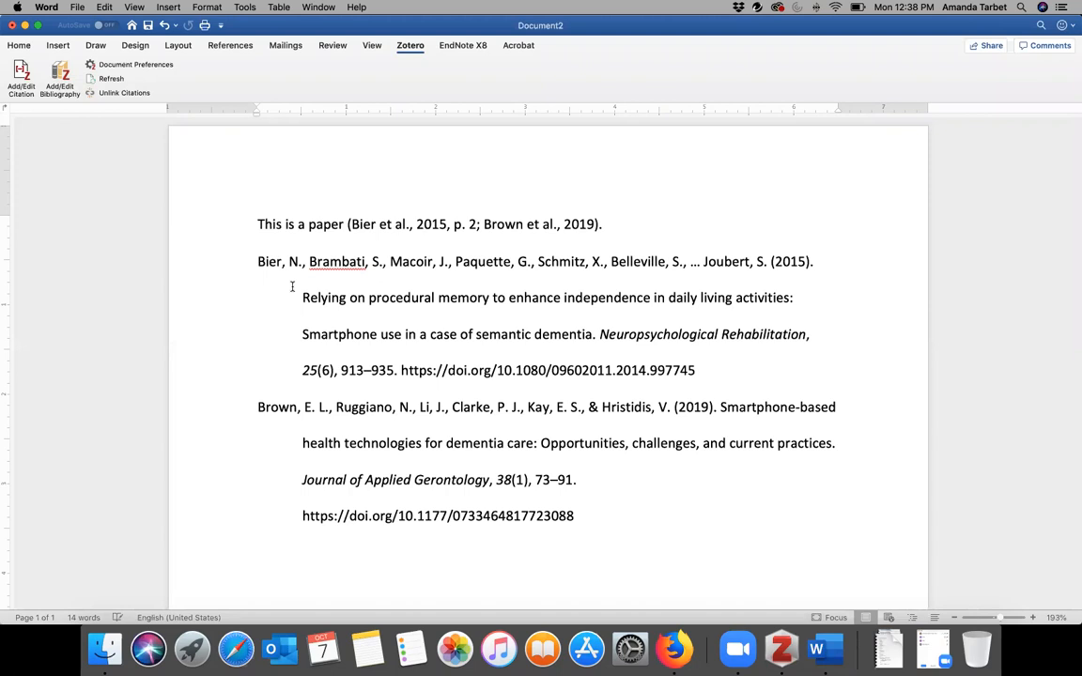
# Examine the bibliography entries below the sentence, including their DOI links, title capitalization and layout.
pyautogui.scroll(-1, 292, 286)
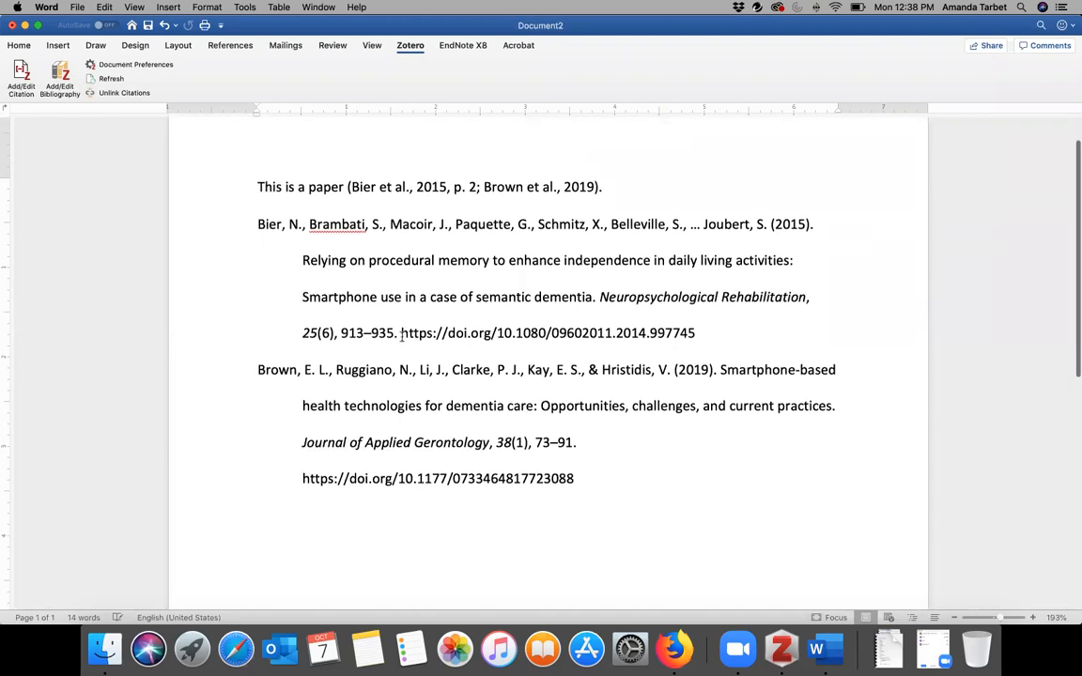
pyautogui.click(532, 332)
pyautogui.moveTo(533, 333); pyautogui.dragTo(702, 331)
pyautogui.click(700, 333)
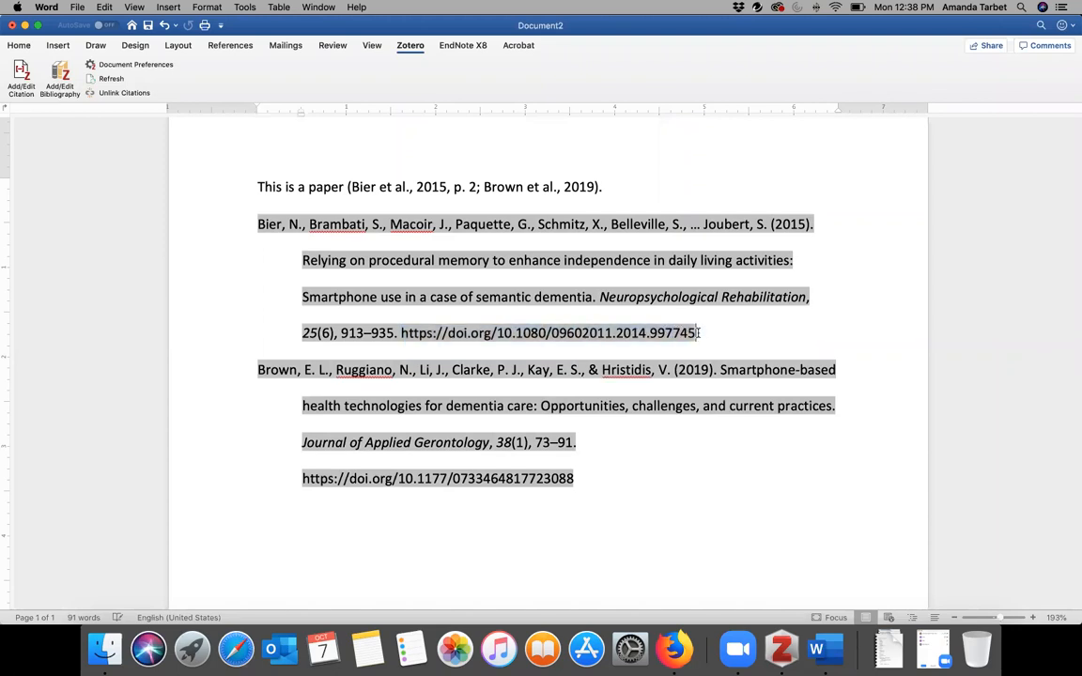
pyautogui.click(621, 475)
pyautogui.click(337, 565)
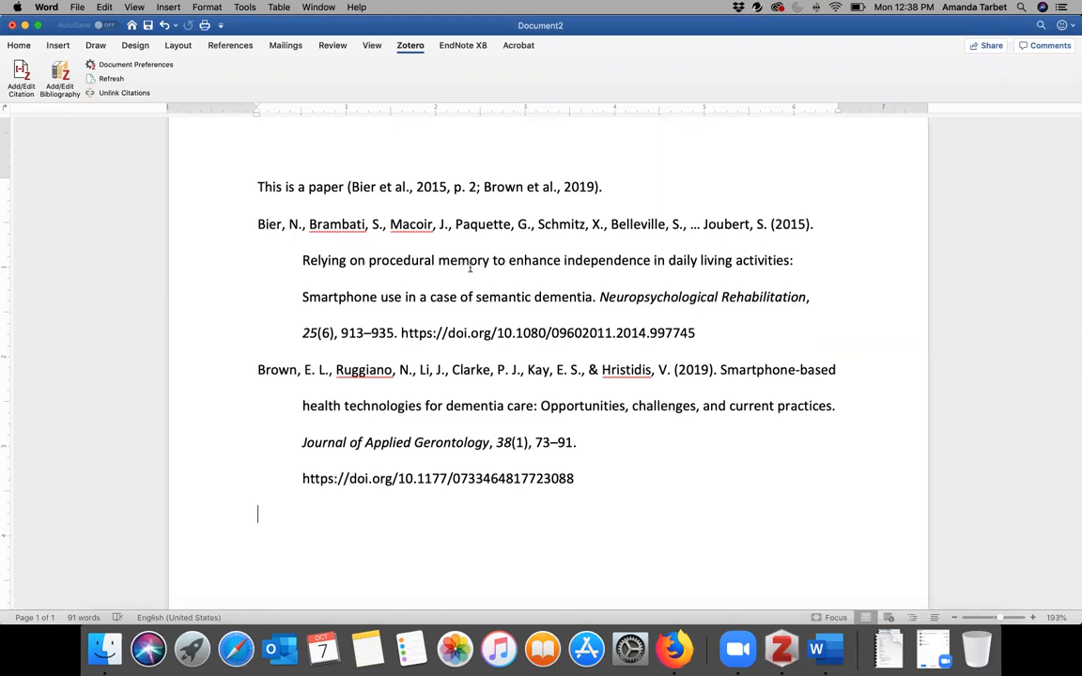
pyautogui.scroll(2, 482, 270)
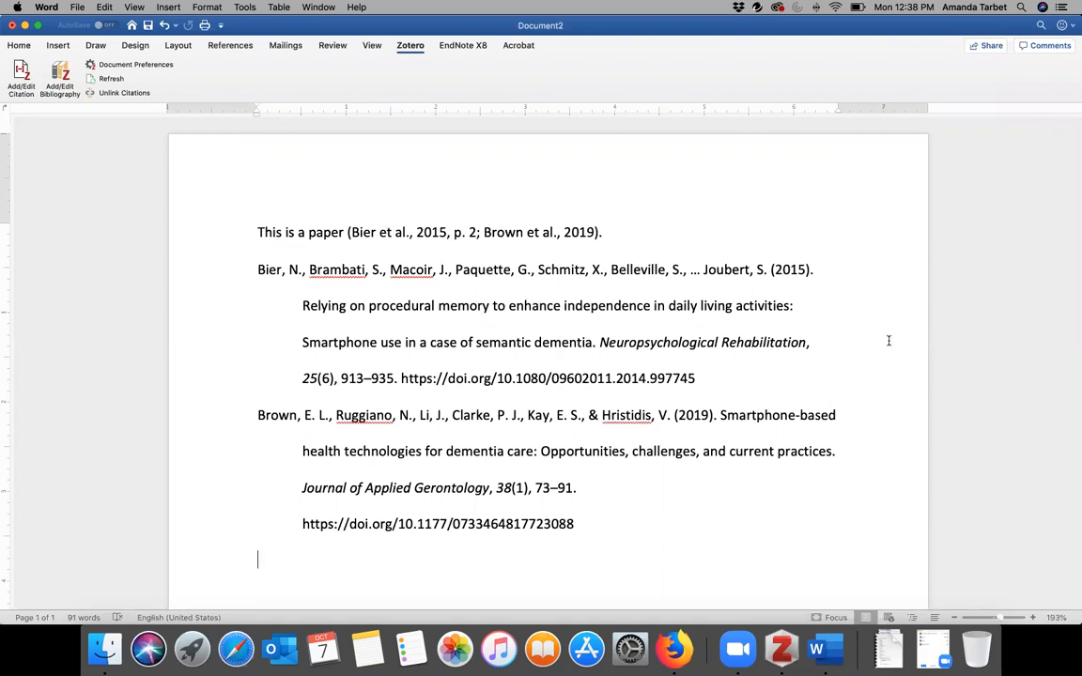
pyautogui.scroll(-2, 888, 341)
pyautogui.scroll(-3, 889, 341)
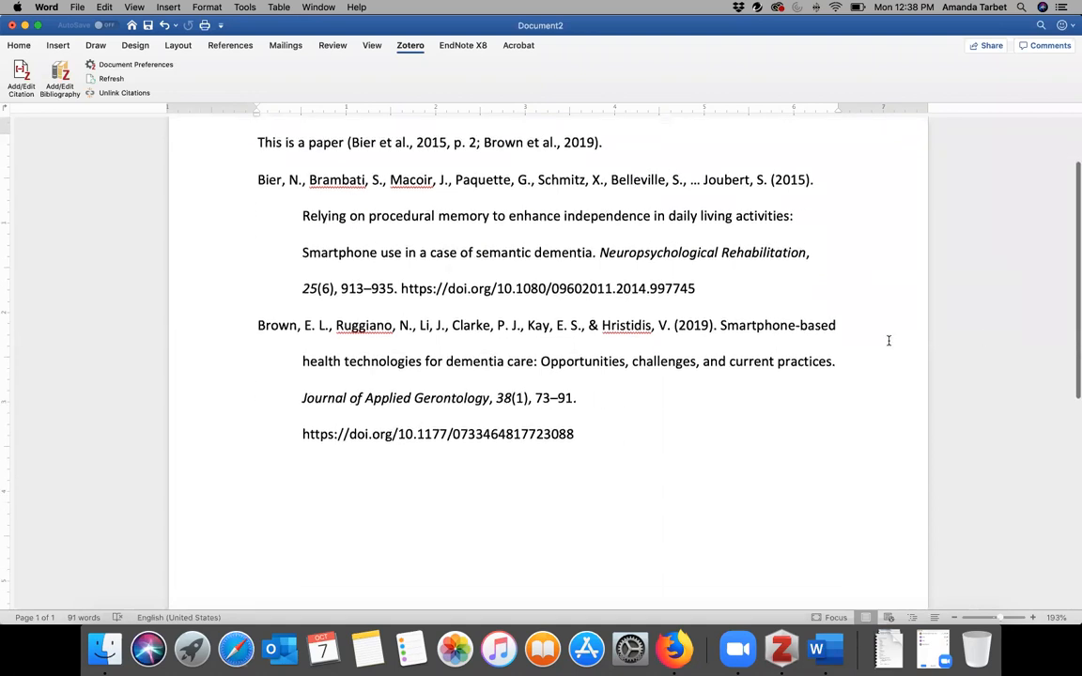
pyautogui.click(532, 346)
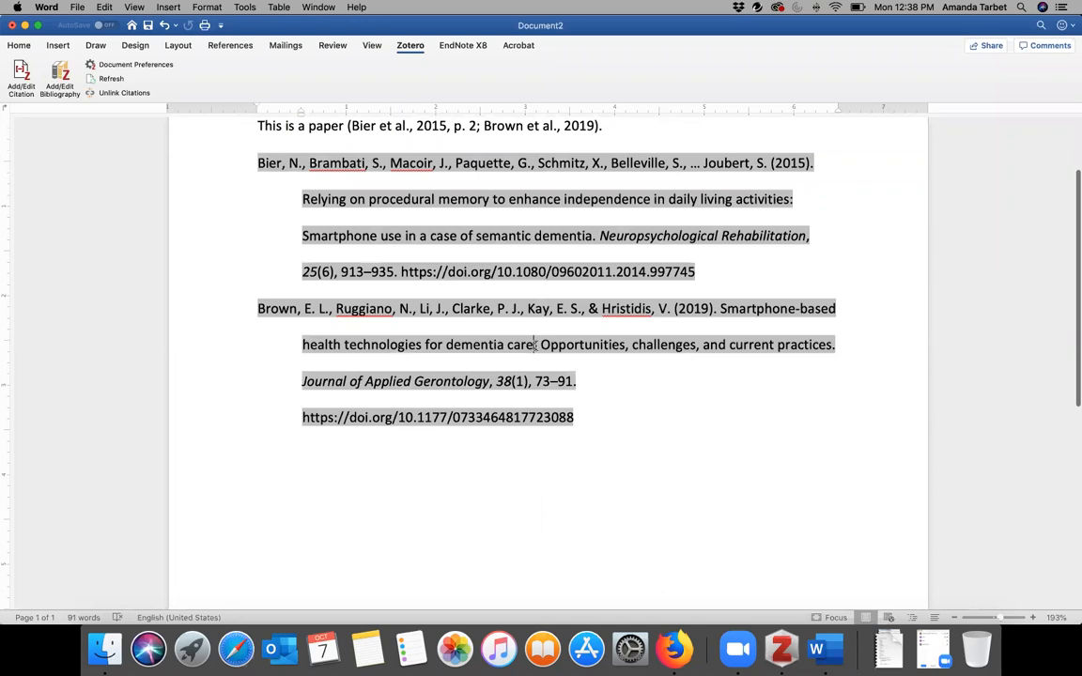
pyautogui.scroll(5, 684, 342)
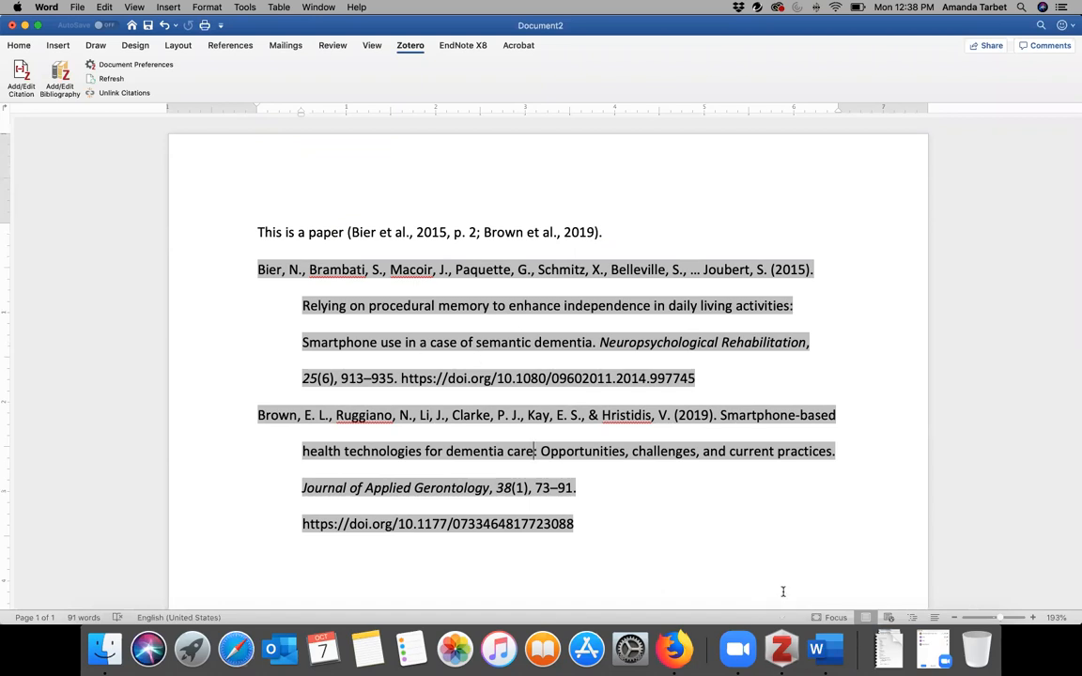
# Switch to Zotero and view the details of the 2019 article "Smartphone-based health technologies for dementia care".
pyautogui.click(781, 649)
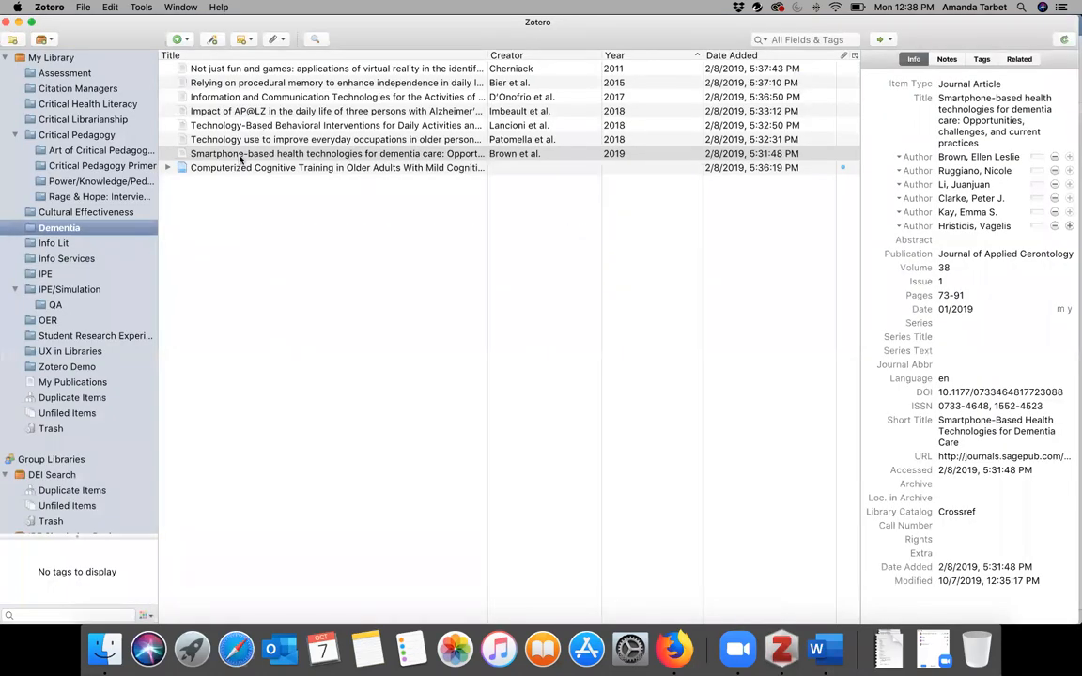
pyautogui.click(250, 155)
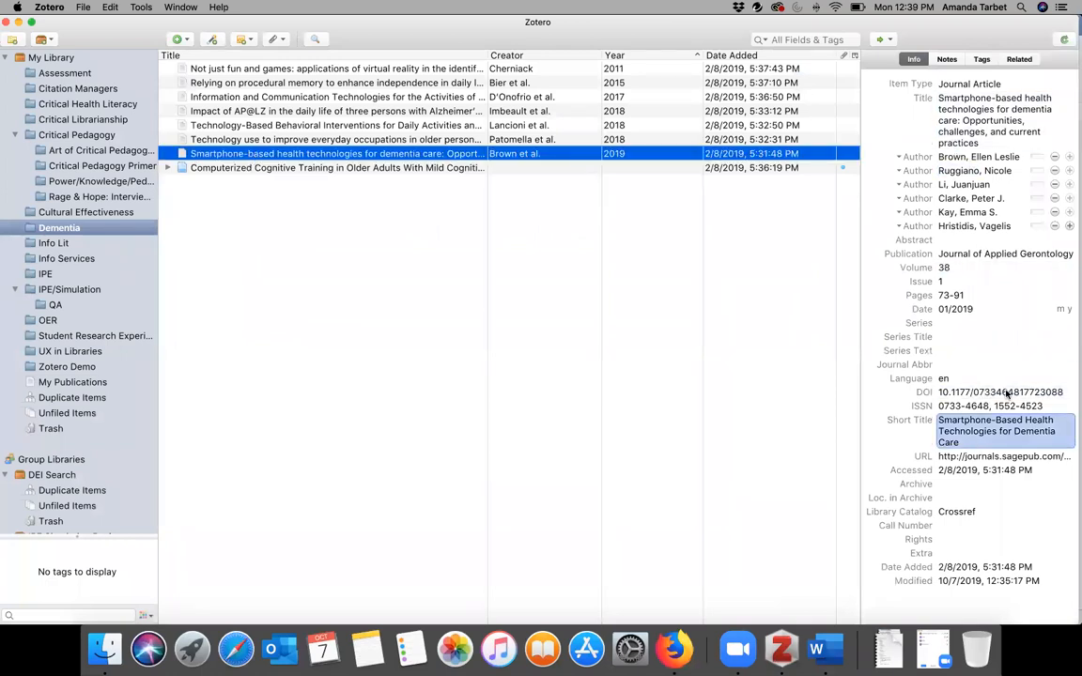
pyautogui.click(1062, 45)
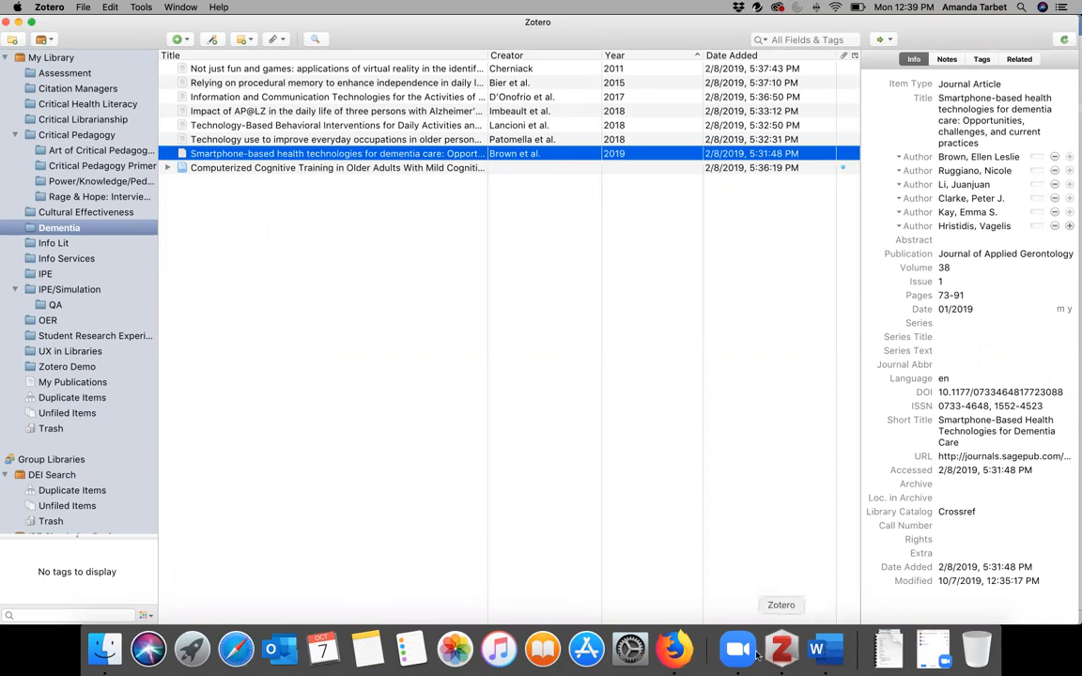
pyautogui.click(673, 648)
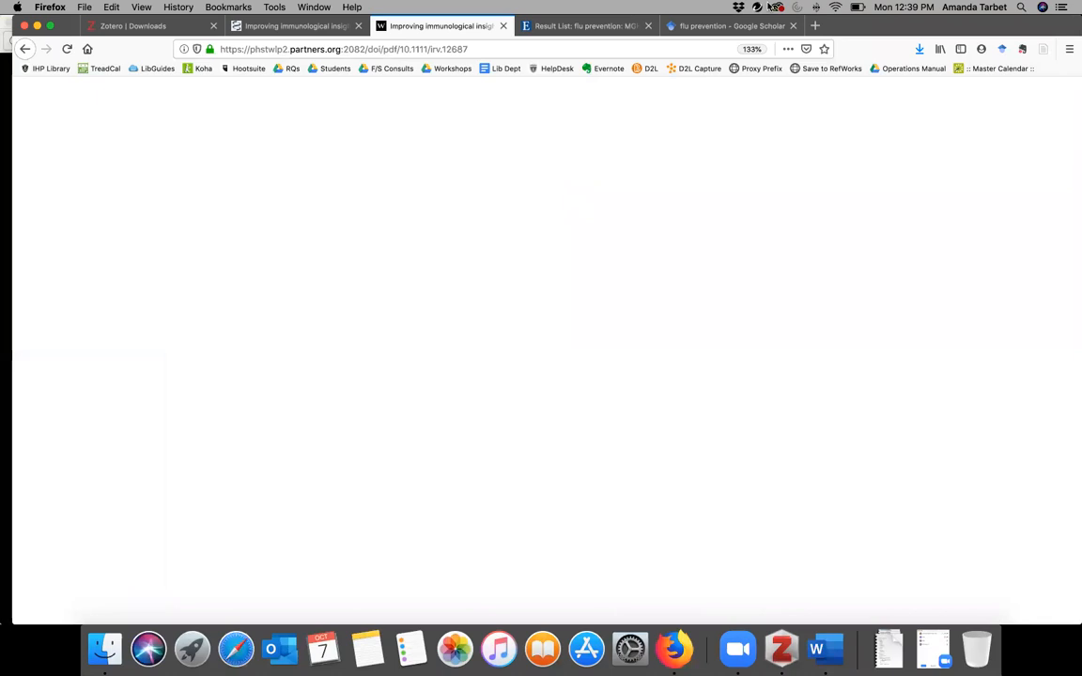
pyautogui.click(739, 27)
pyautogui.click(782, 649)
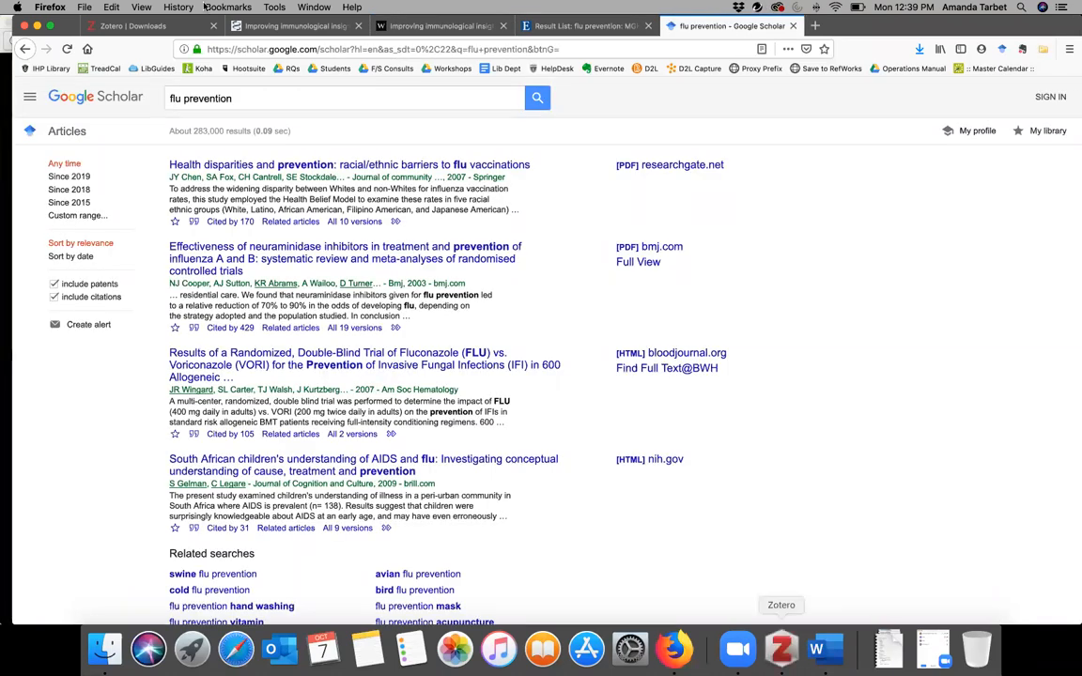
# Review the plugins, appearance add-ons and extensions in Zotero's Add-ons Manager, including the word processor integrations, and close it.
pyautogui.click(143, 7)
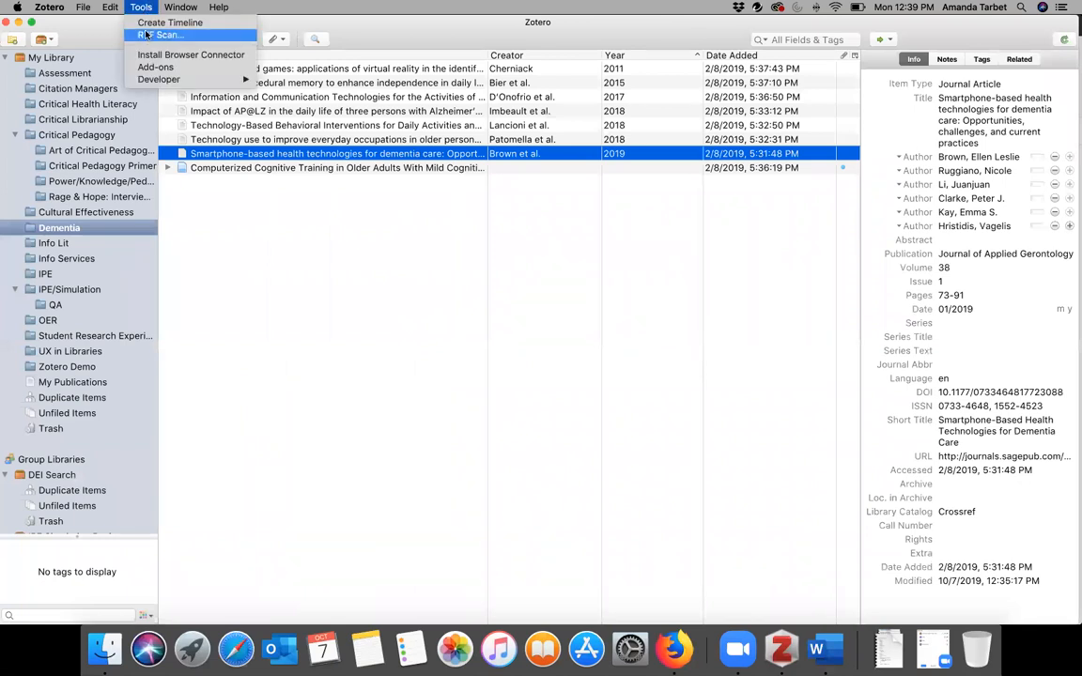
pyautogui.click(155, 67)
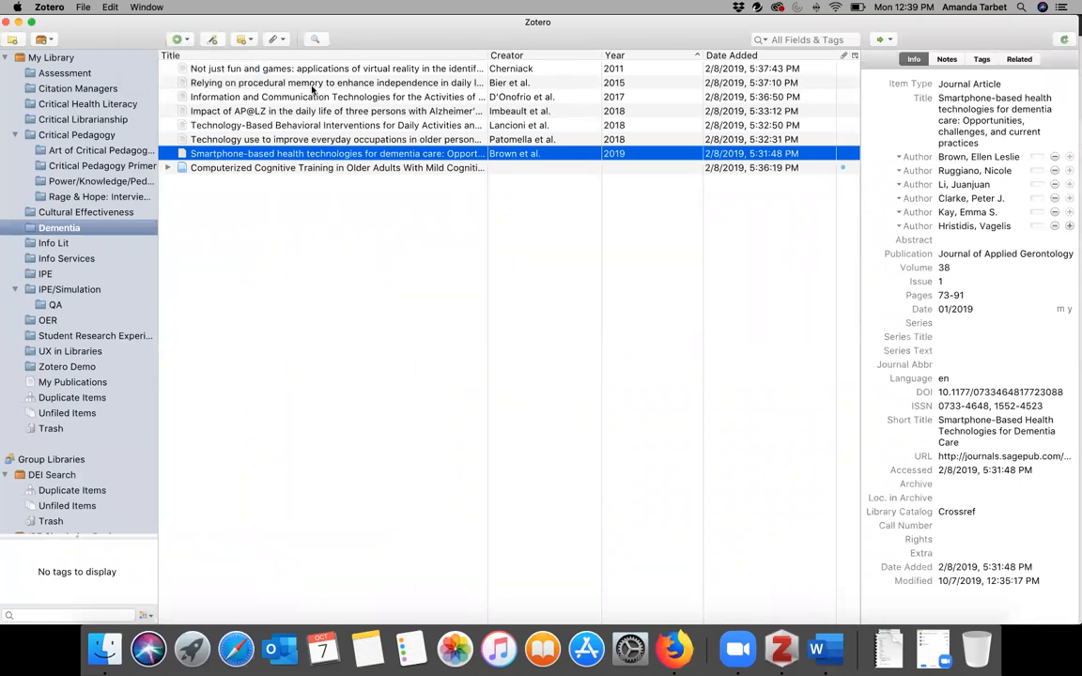
pyautogui.click(275, 271)
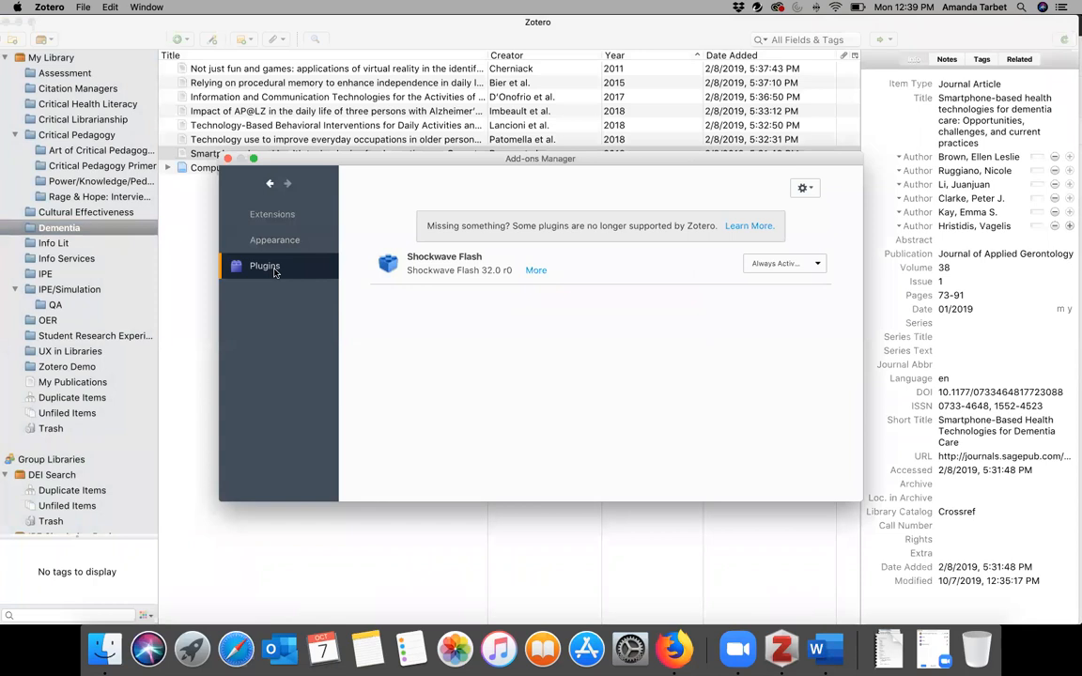
pyautogui.click(273, 240)
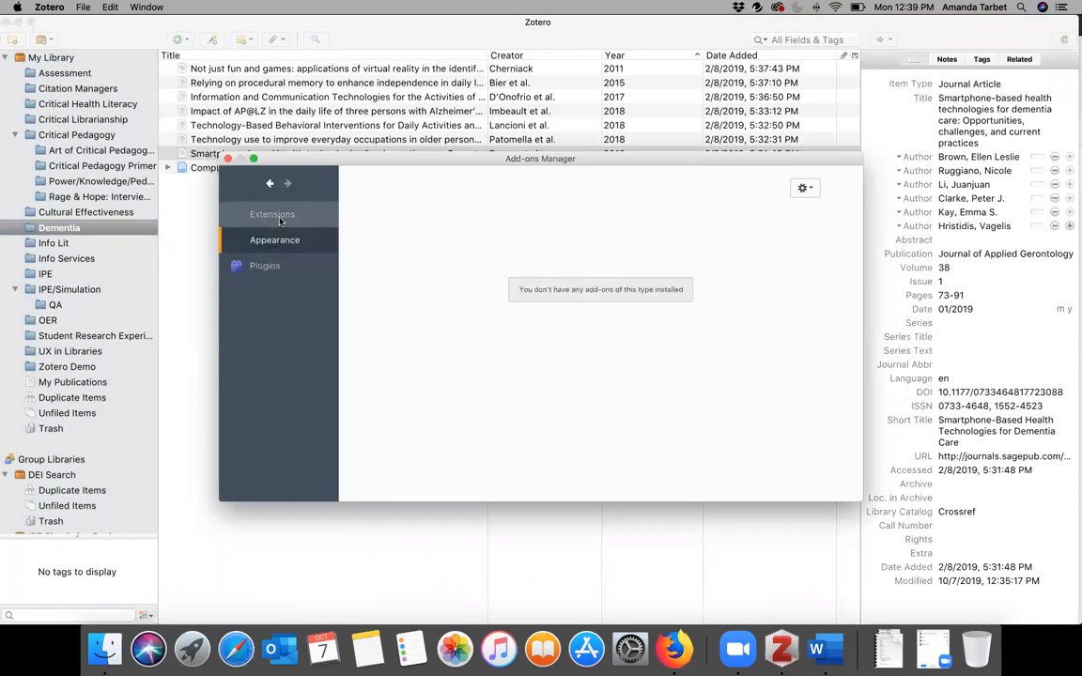
pyautogui.click(280, 221)
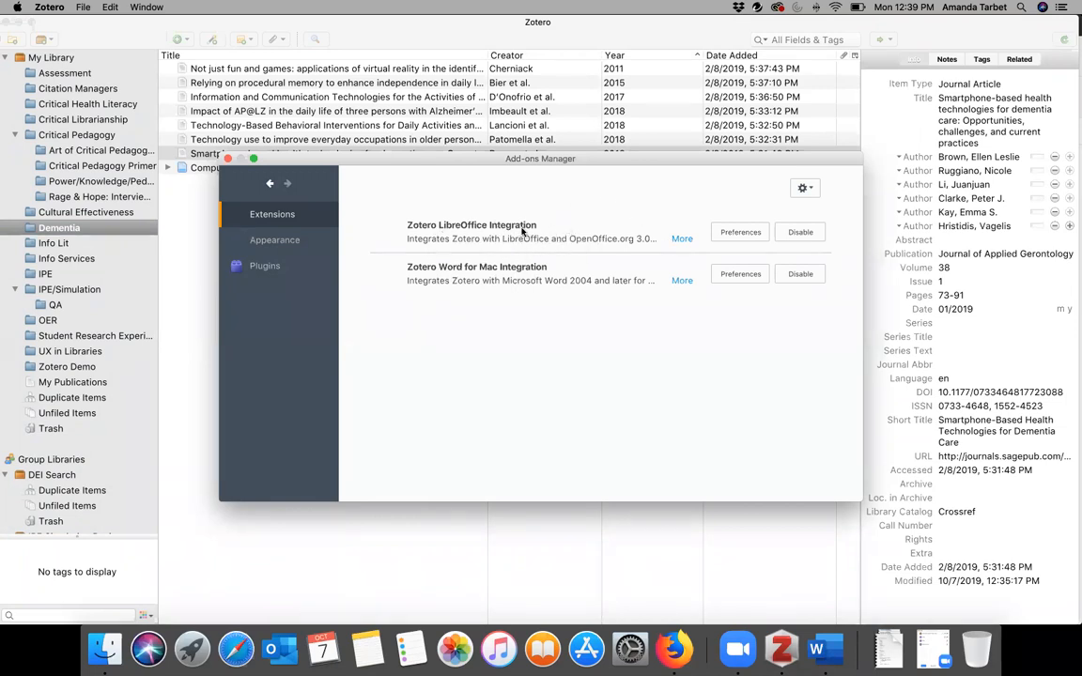
pyautogui.click(226, 159)
# Switch to Firefox, search the web in a new tab for "zotero word plug in windows" and open Zotero's word processor plugin installation page.
pyautogui.click(687, 660)
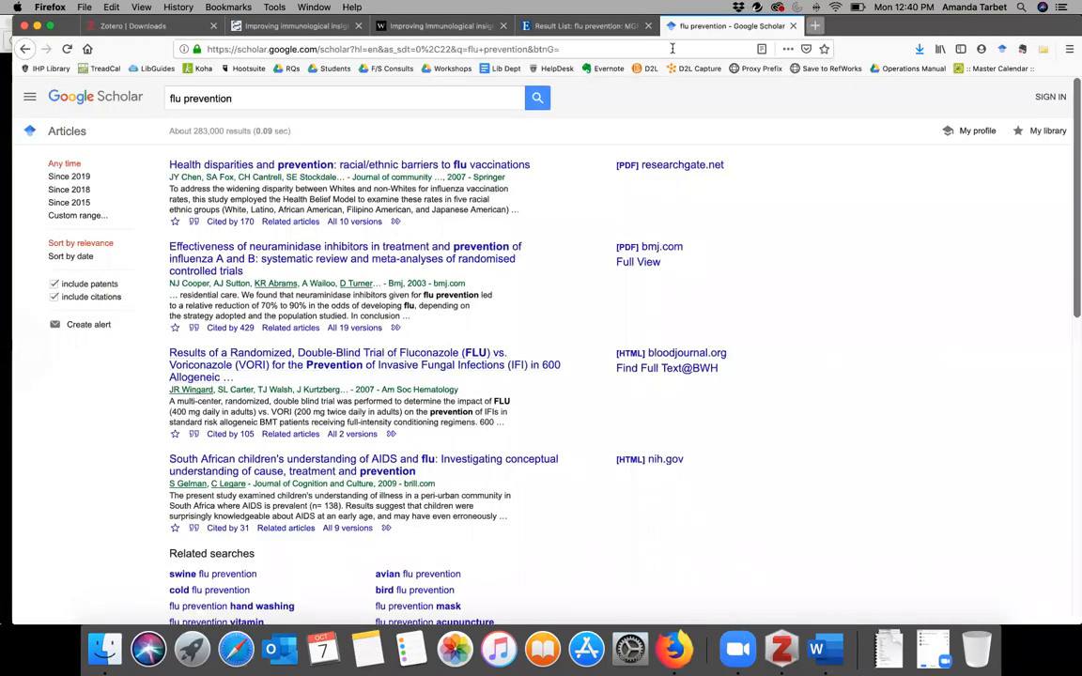
pyautogui.press('super+t')
pyautogui.write('z')
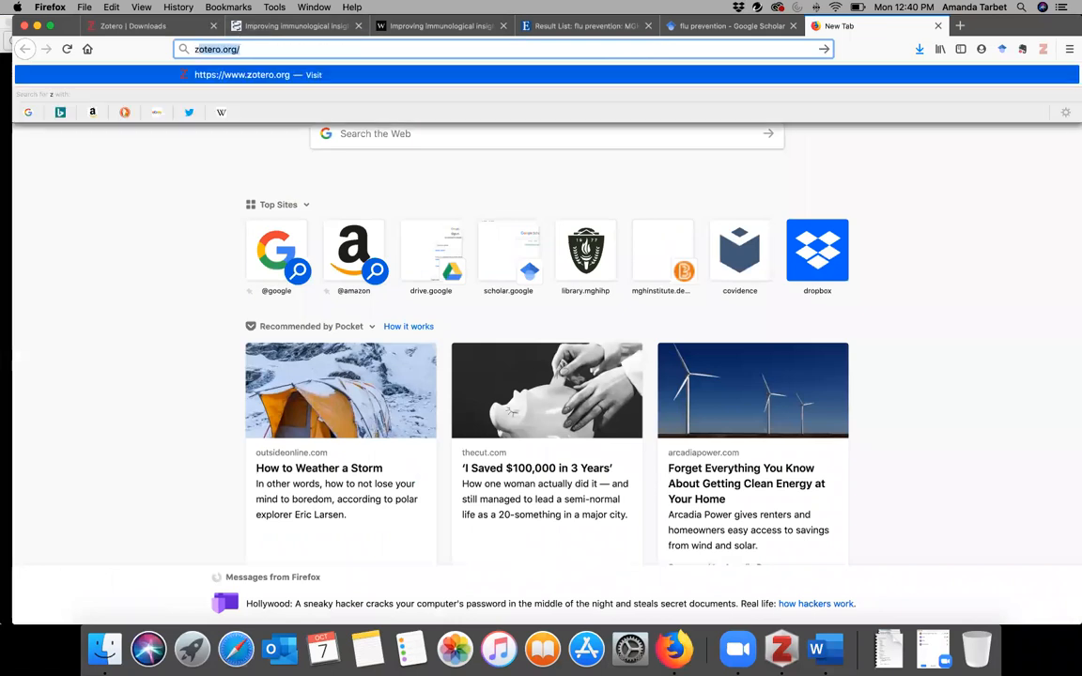
pyautogui.write('otero word ')
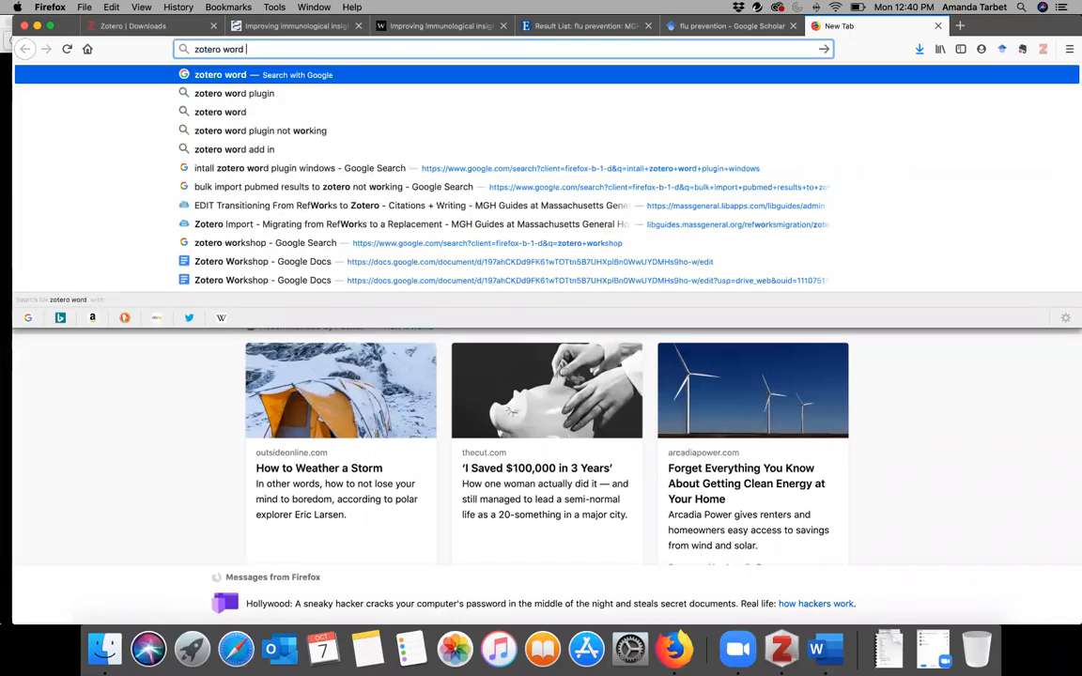
pyautogui.write('plug in wind')
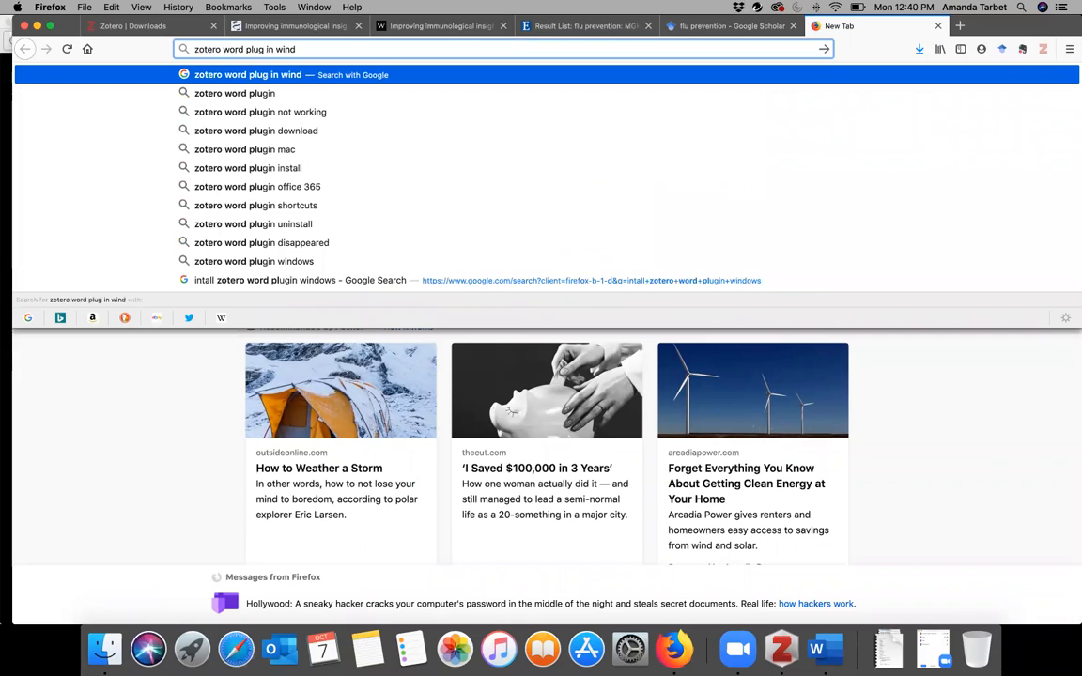
pyautogui.write('ows')
pyautogui.press('Return')
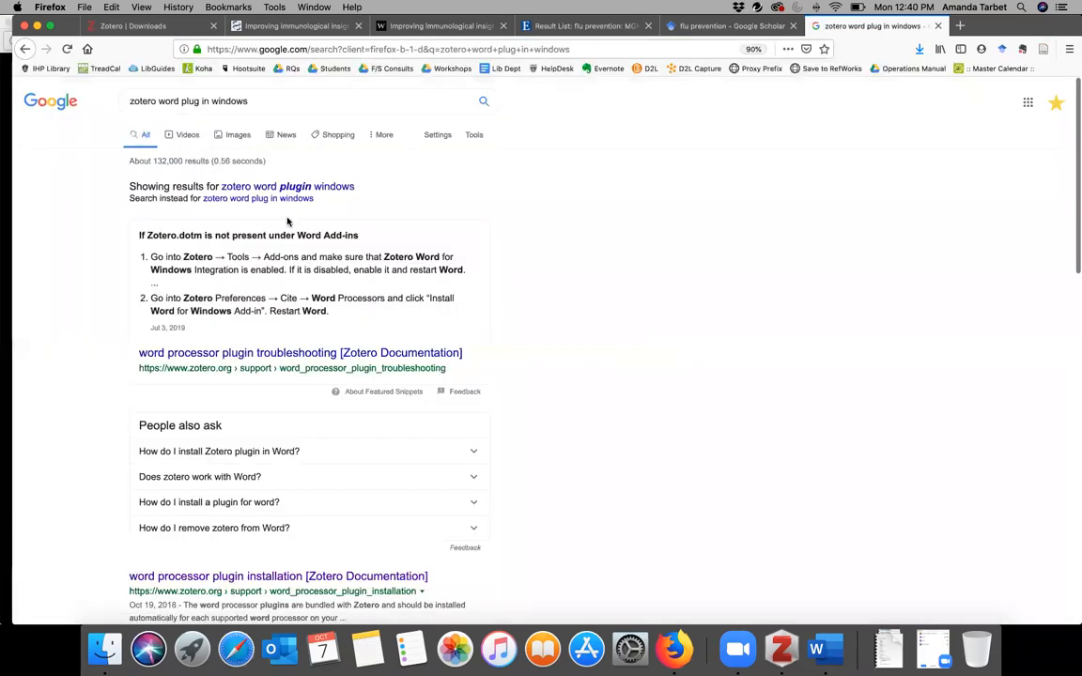
pyautogui.scroll(-5, 541, 338)
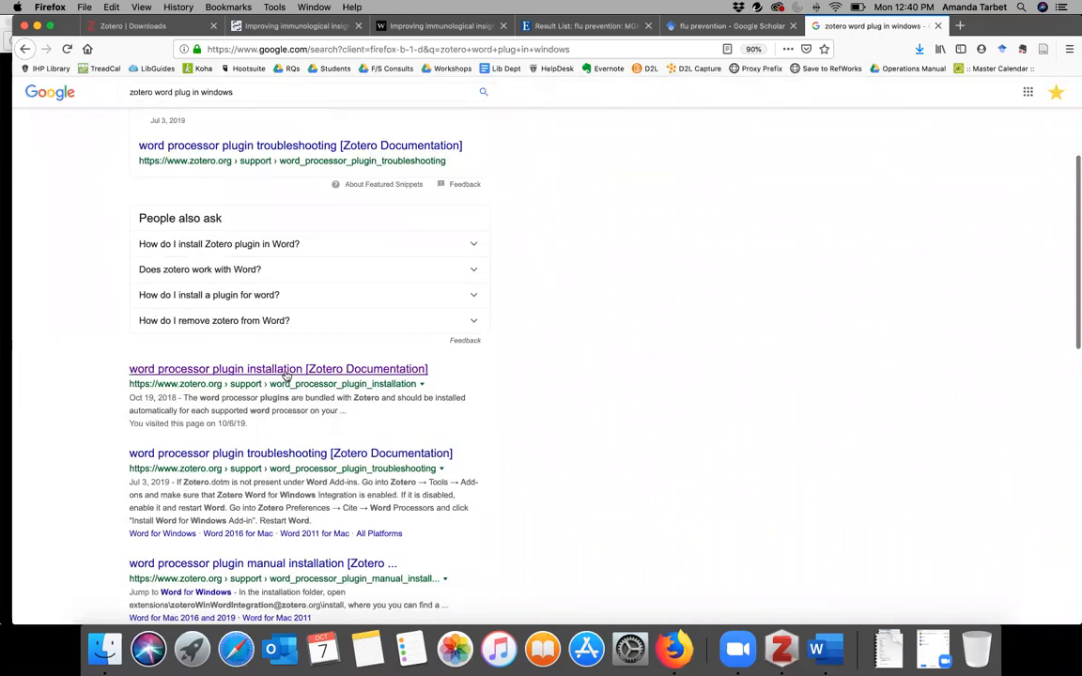
pyautogui.click(285, 368)
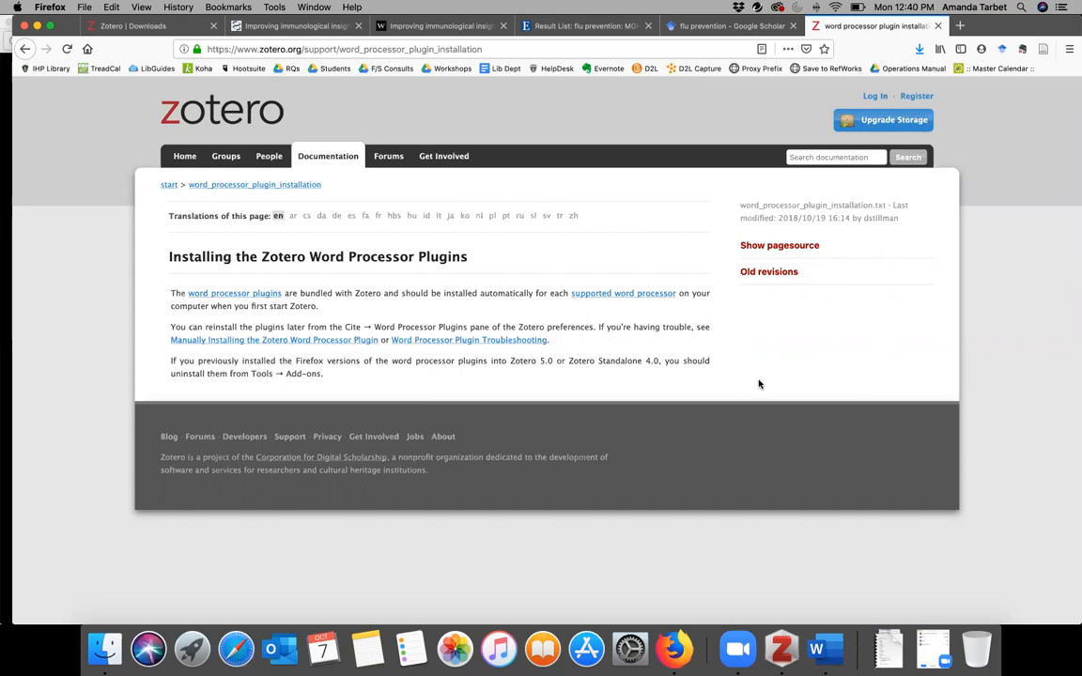
# Switch to Word and inspect which parts of the sentence and the bibliography are linked Zotero fields.
pyautogui.click(828, 652)
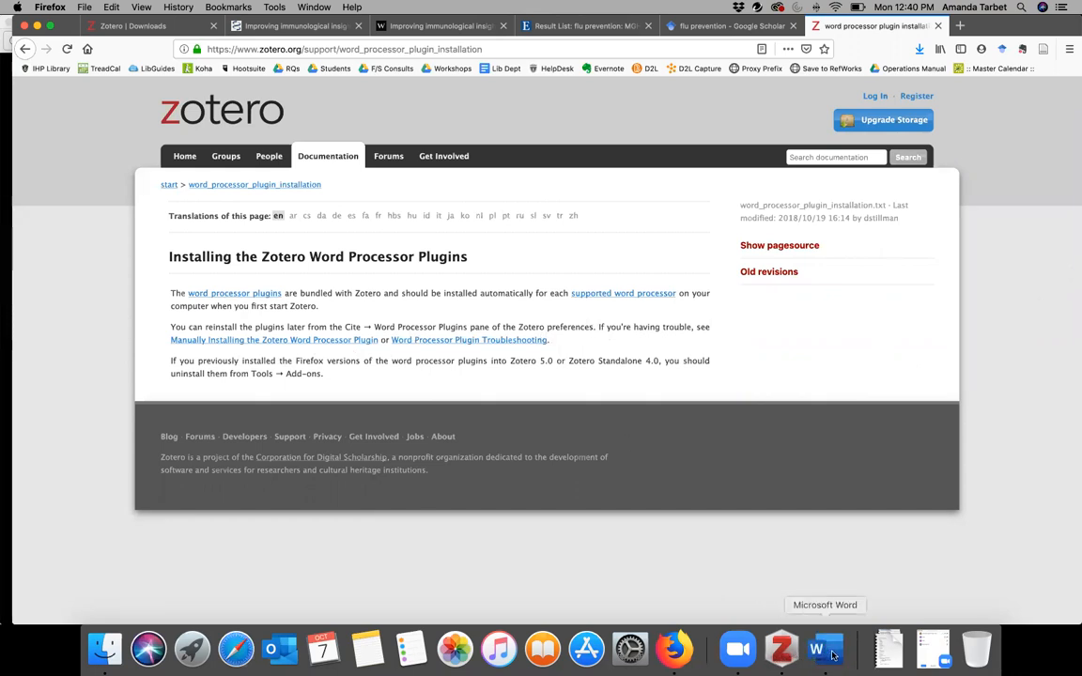
pyautogui.scroll(-1, 229, 297)
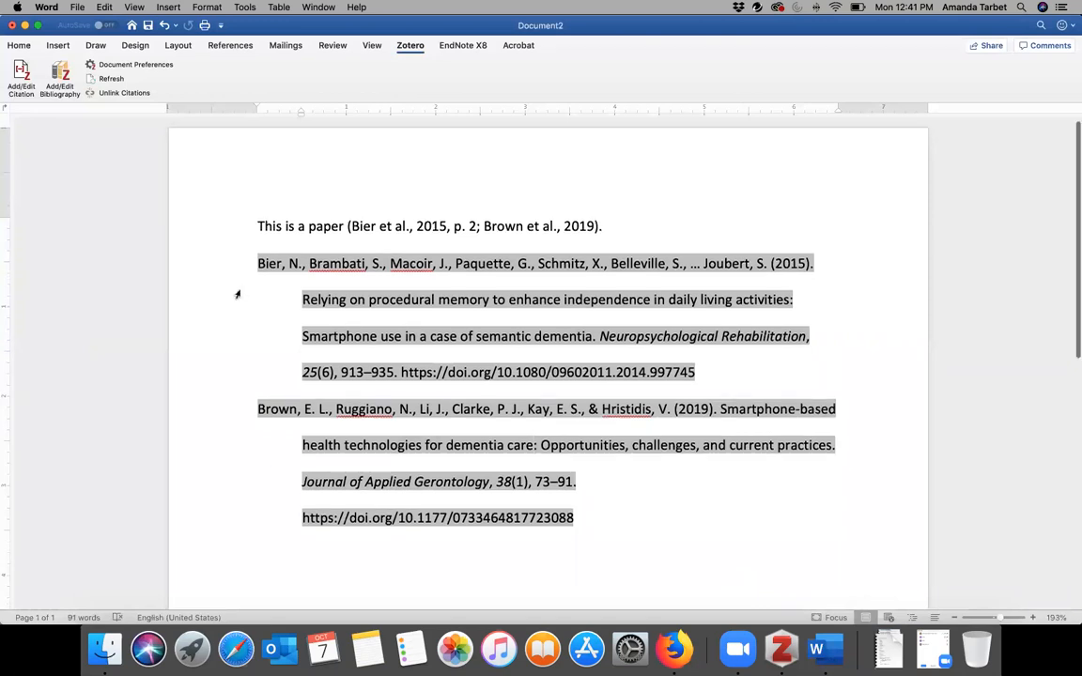
pyautogui.click(230, 225)
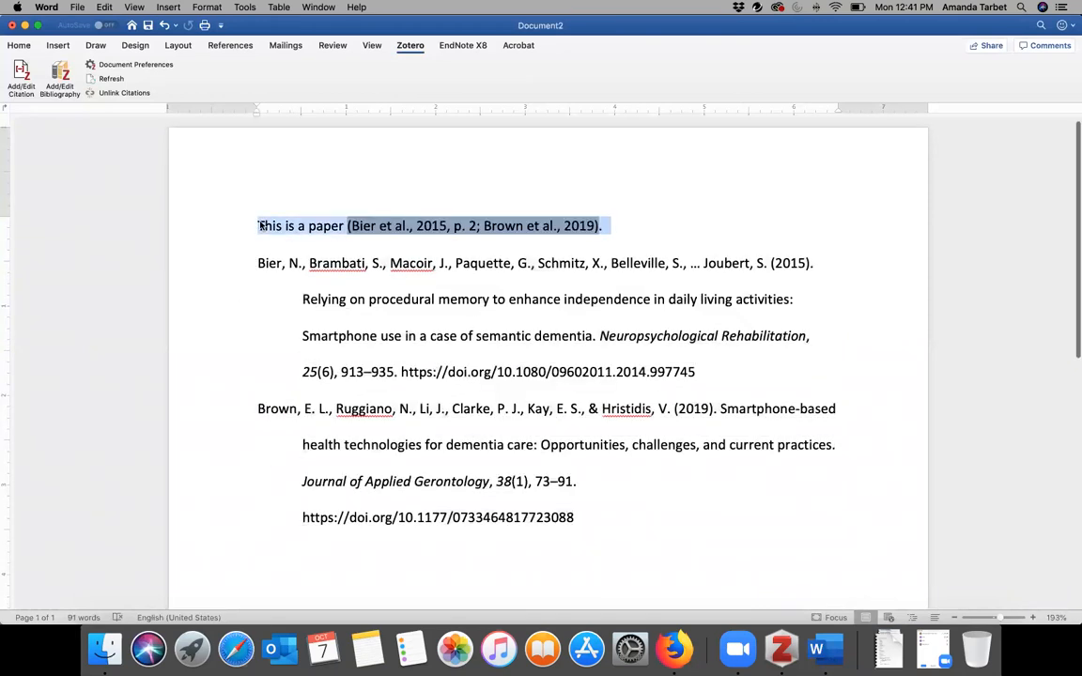
pyautogui.click(259, 225)
pyautogui.scroll(-1, 610, 244)
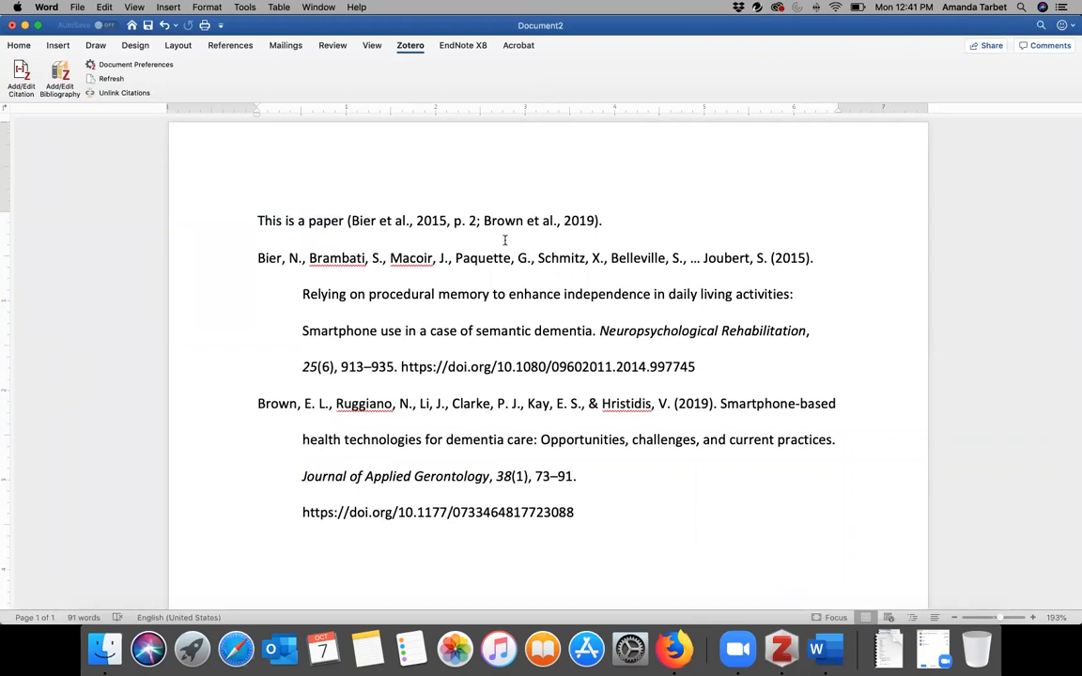
pyautogui.click(498, 257)
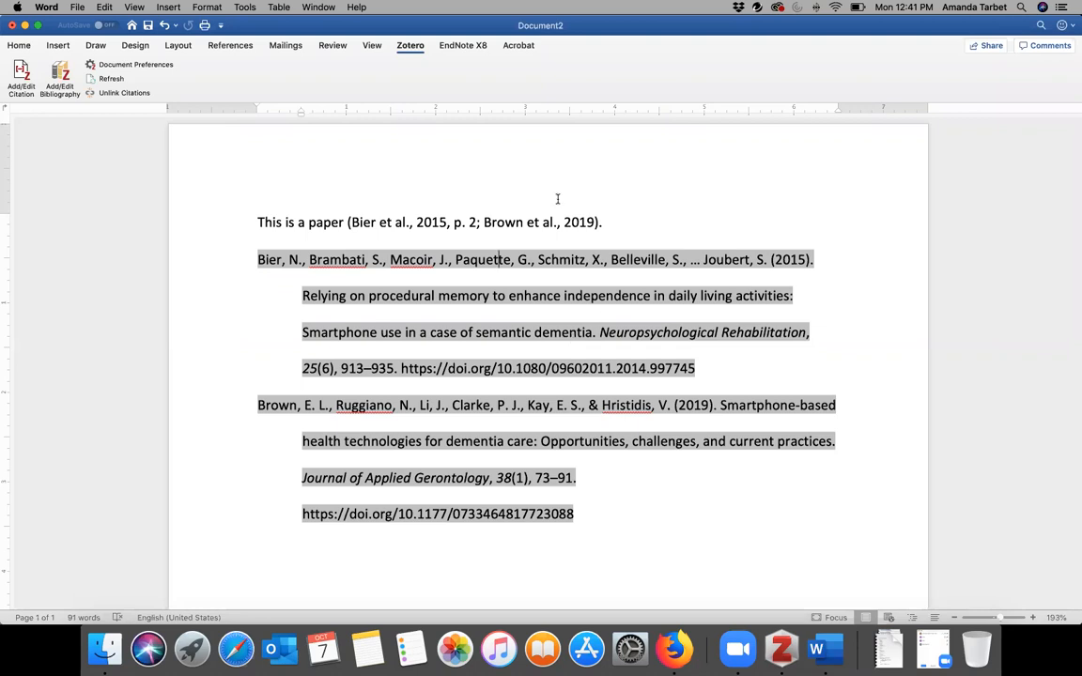
pyautogui.click(610, 218)
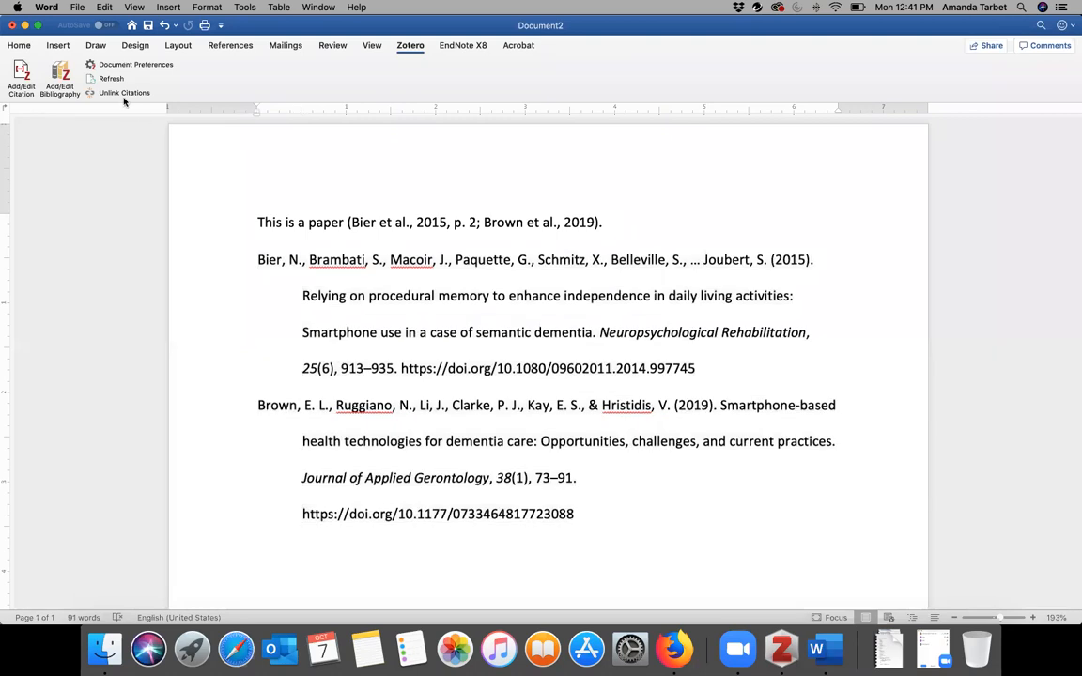
# Select the whole document, unlink its Zotero citations by removing the field codes, and return to Word to check the bibliography text.
pyautogui.click(119, 94)
pyautogui.click(654, 324)
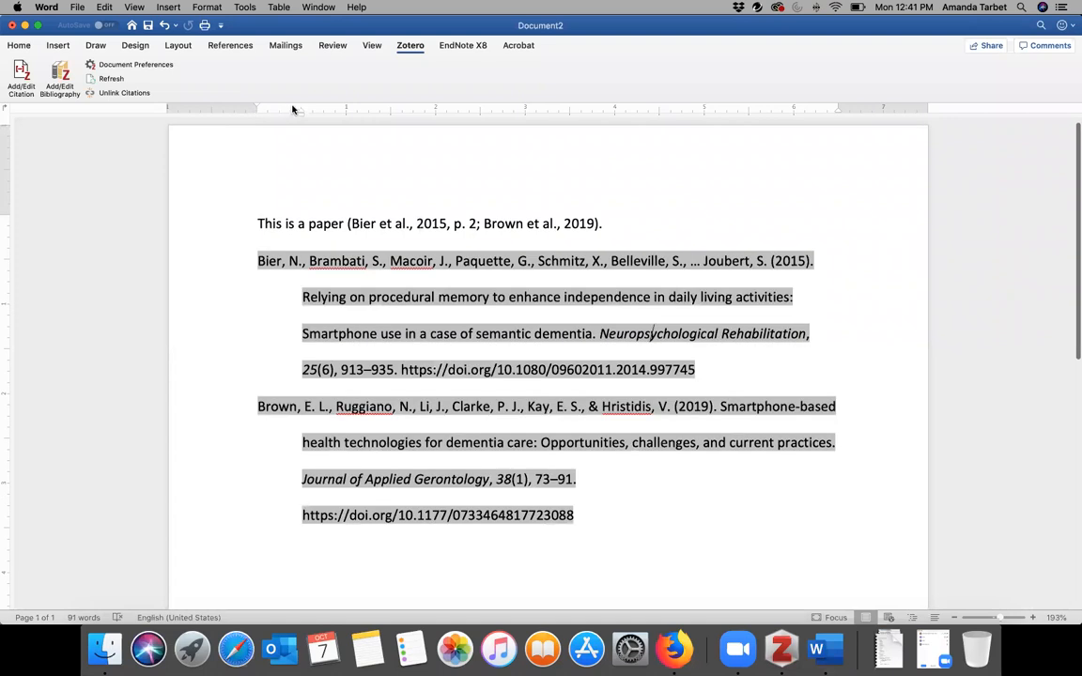
pyautogui.press('cmd+a')
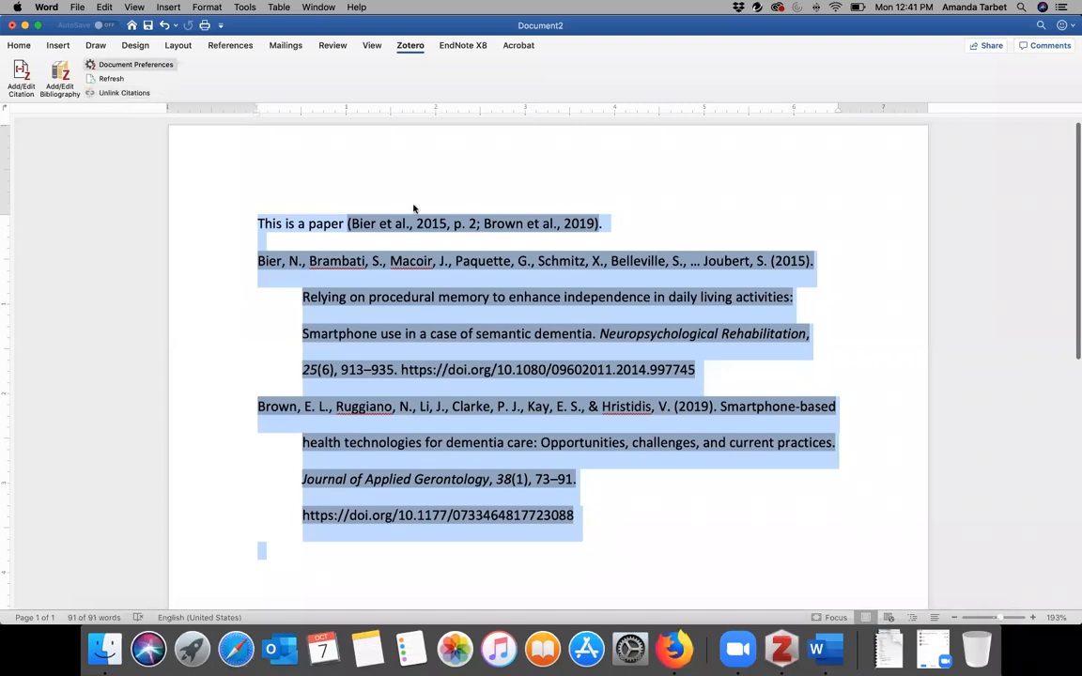
pyautogui.rightClick(438, 259)
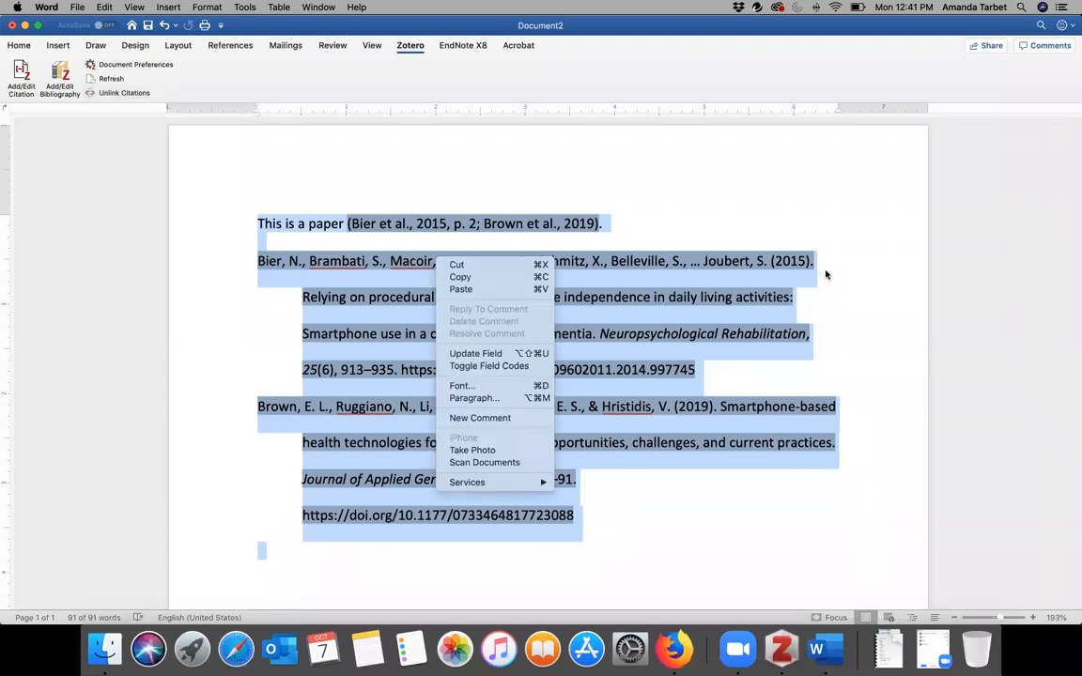
pyautogui.click(826, 275)
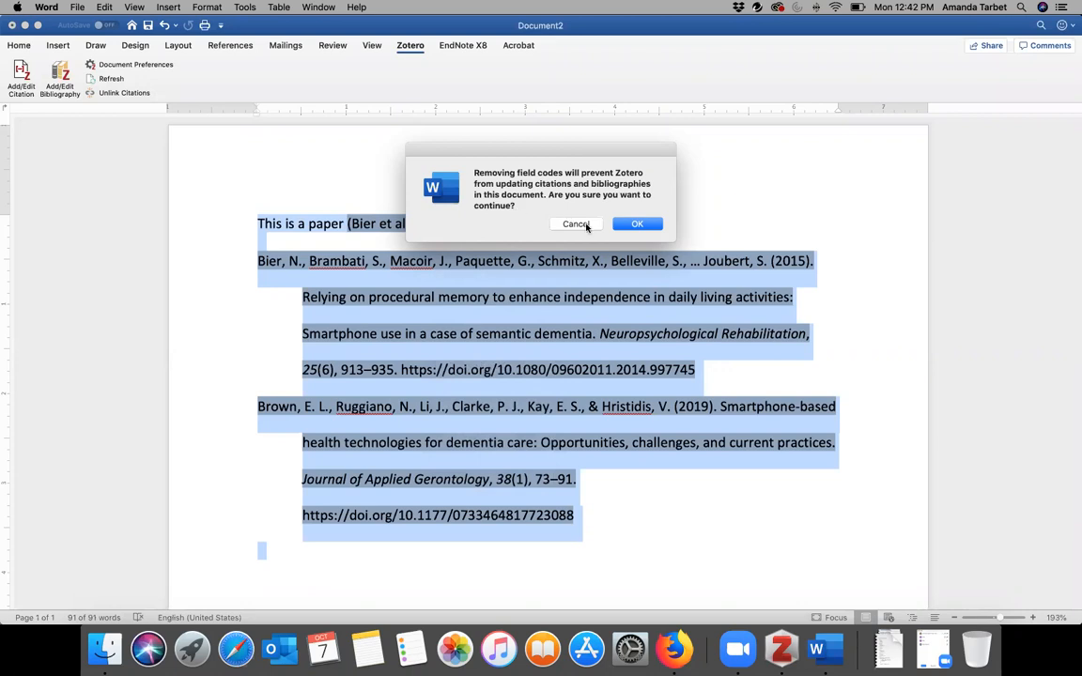
pyautogui.press('Return')
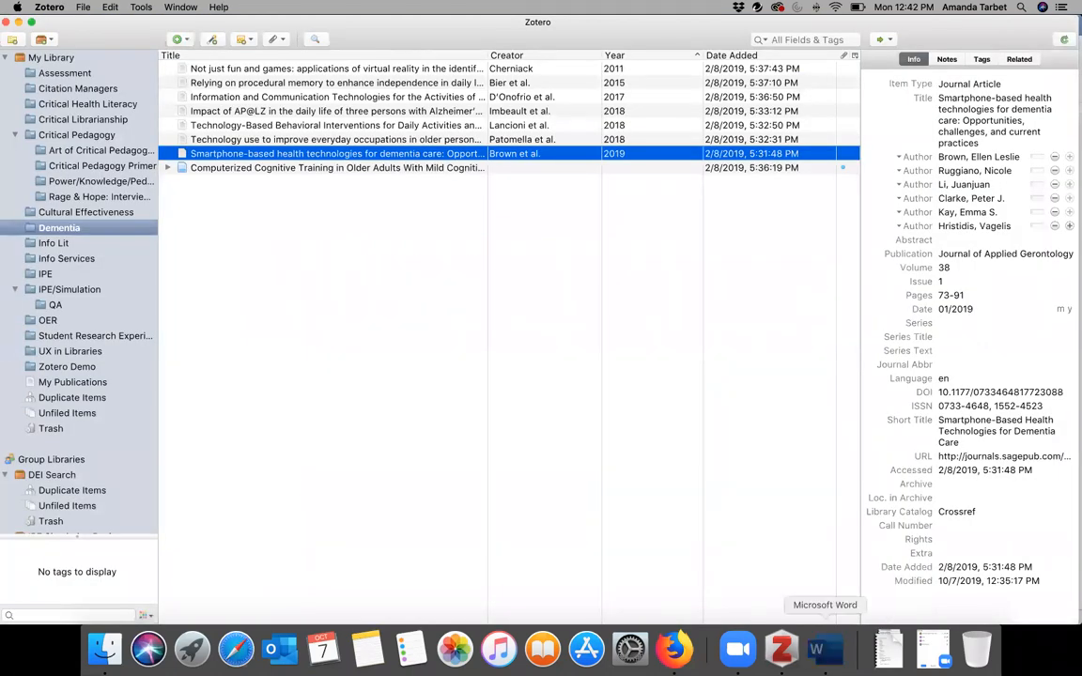
pyautogui.click(826, 649)
pyautogui.click(422, 370)
pyautogui.click(462, 330)
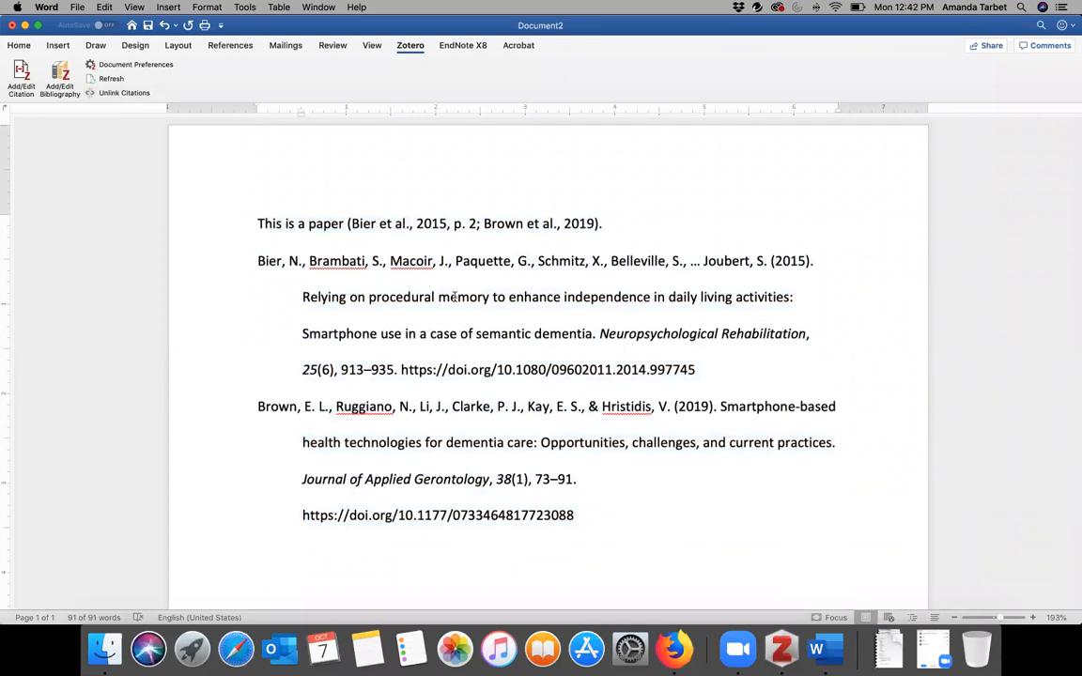
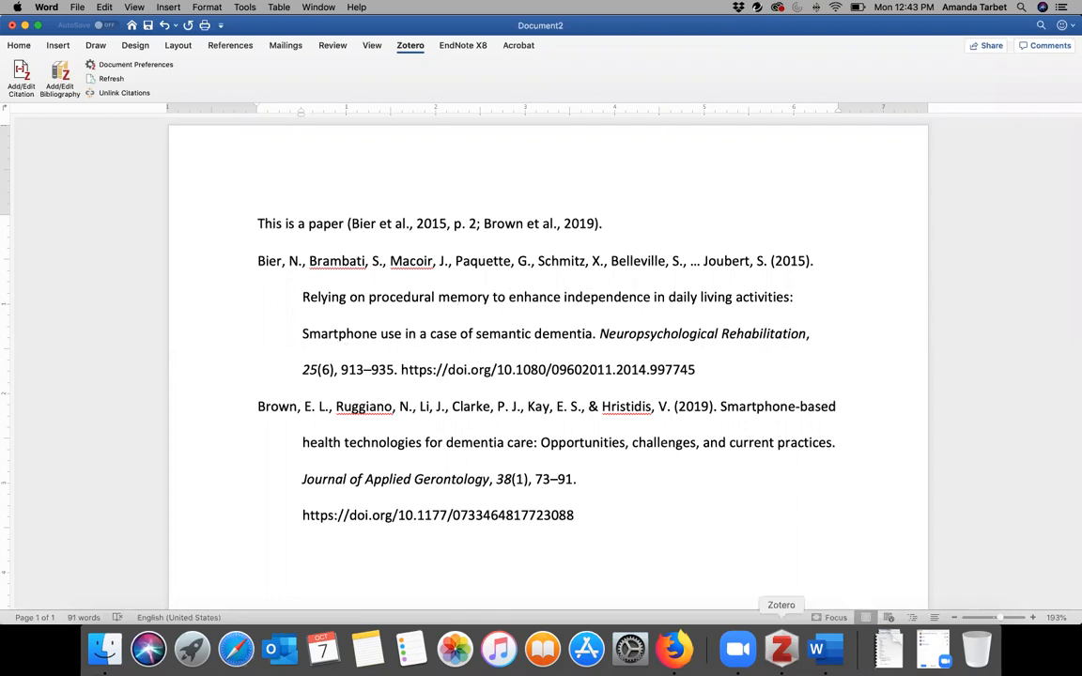
# Switch to Zotero and look through the group libraries listed below the personal collections.
pyautogui.click(783, 651)
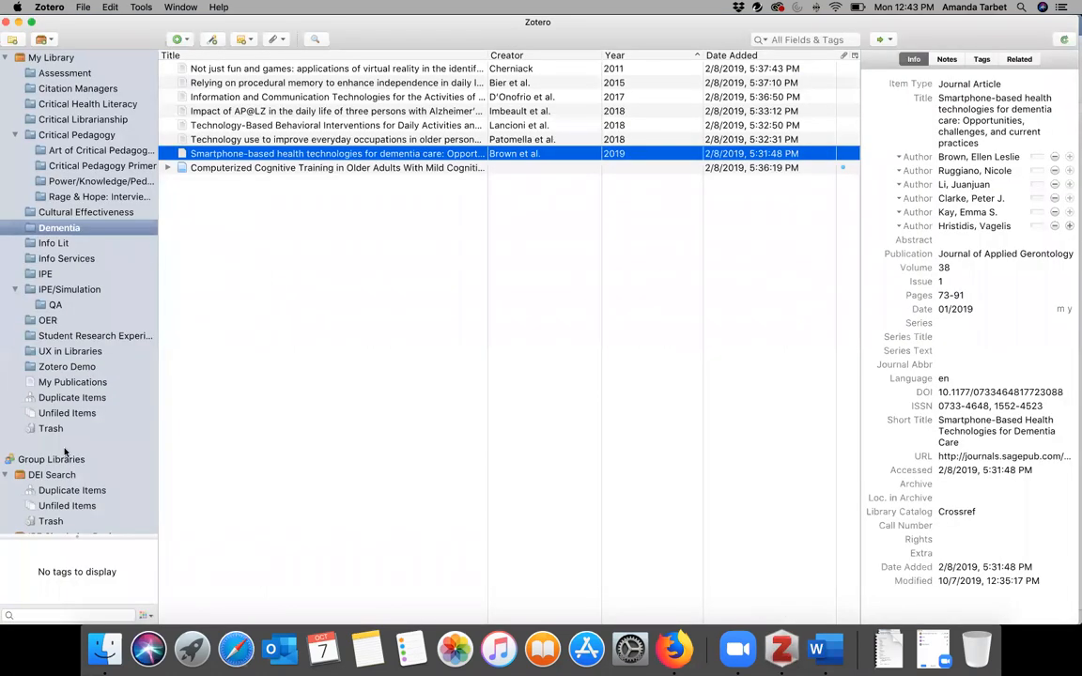
pyautogui.scroll(-5, 64, 452)
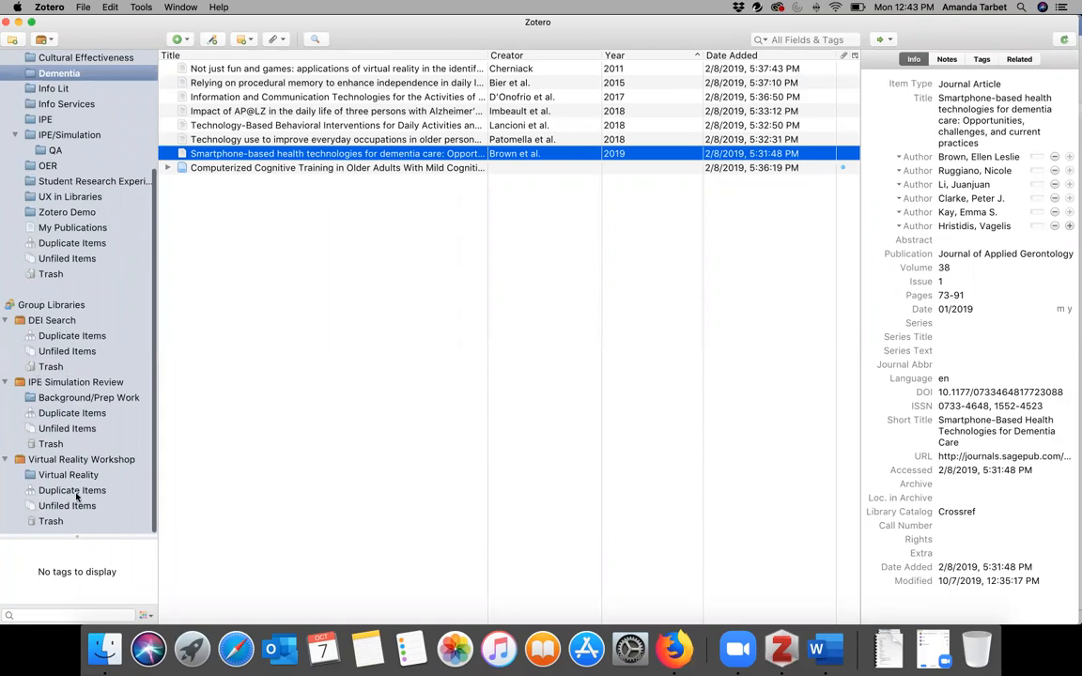
pyautogui.scroll(1, 120, 484)
pyautogui.scroll(-1, 120, 484)
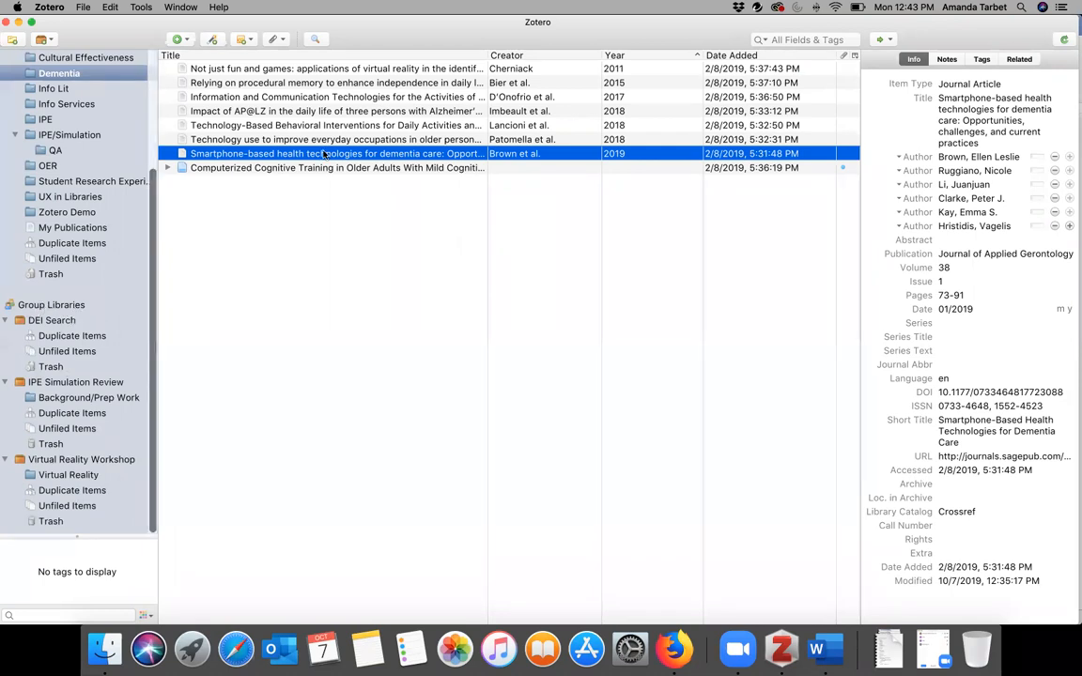
# Switch to Firefox and log in to the Zotero website with the saved username and password.
pyautogui.click(676, 650)
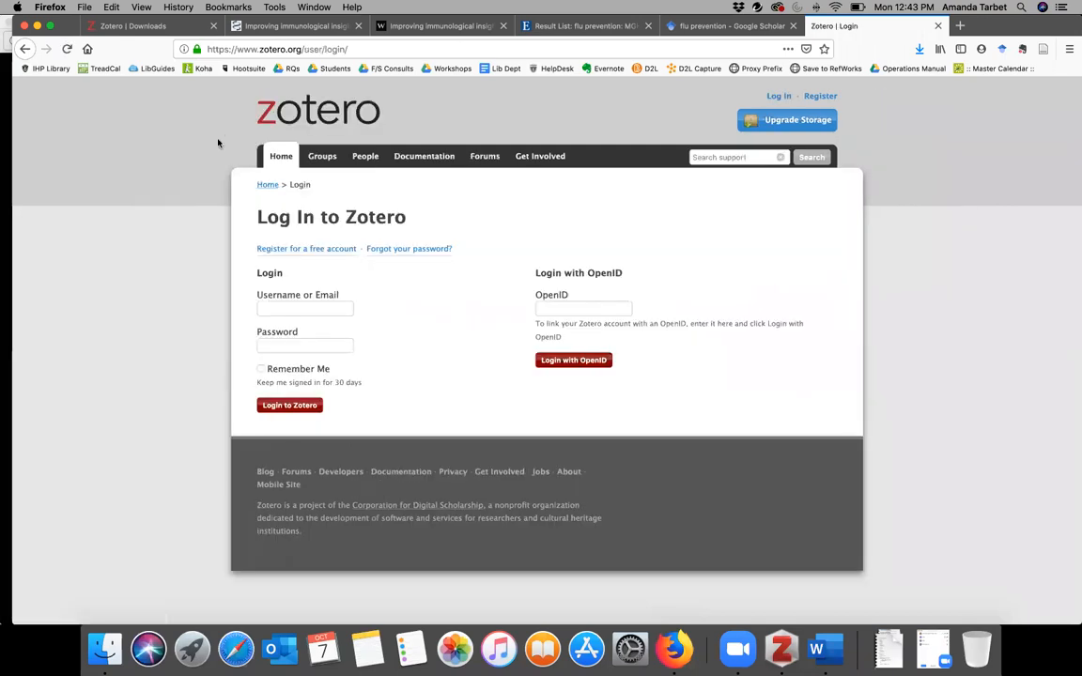
pyautogui.click(288, 310)
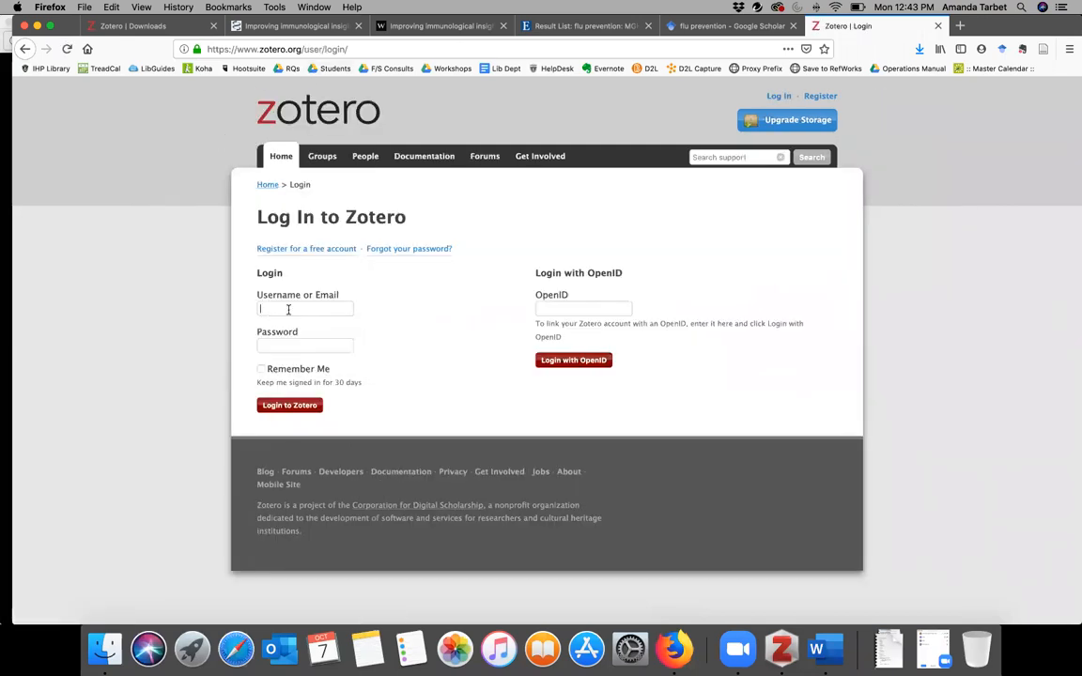
pyautogui.click(303, 308)
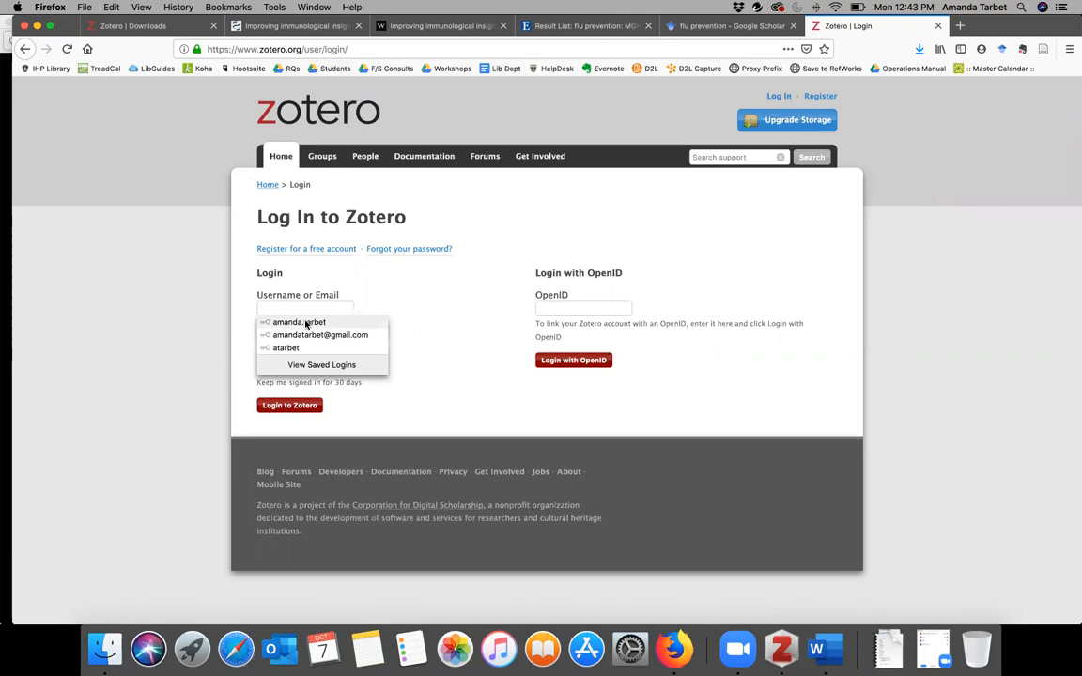
pyautogui.click(308, 321)
pyautogui.click(286, 407)
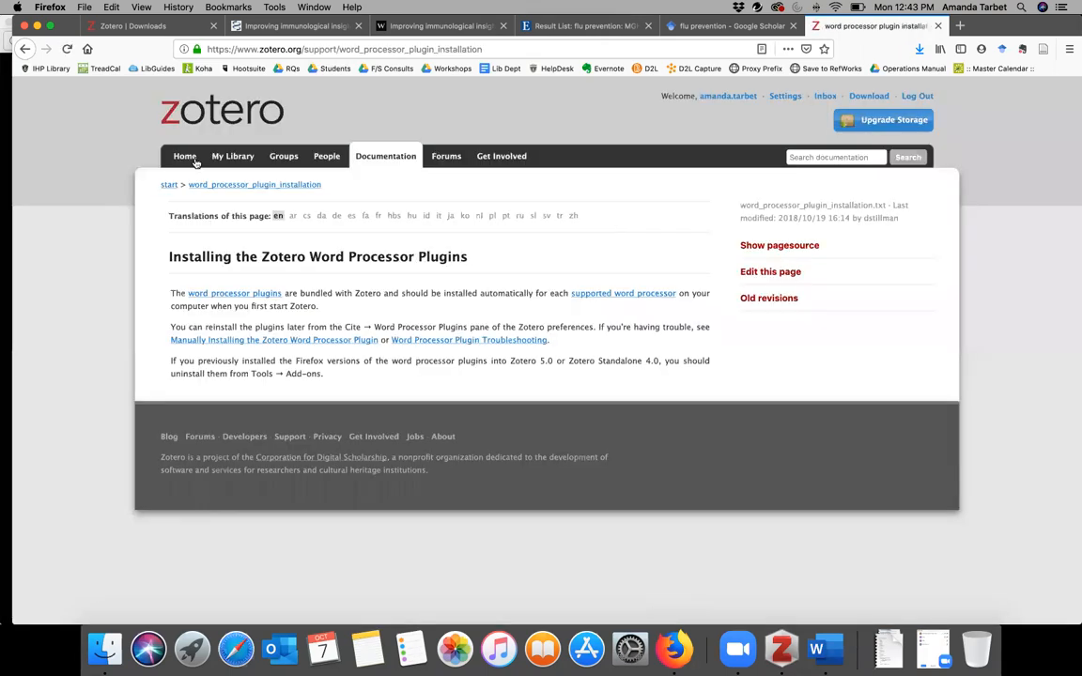
# Open the personal library on the Zotero website and look over its collections, tags and item list.
pyautogui.click(192, 159)
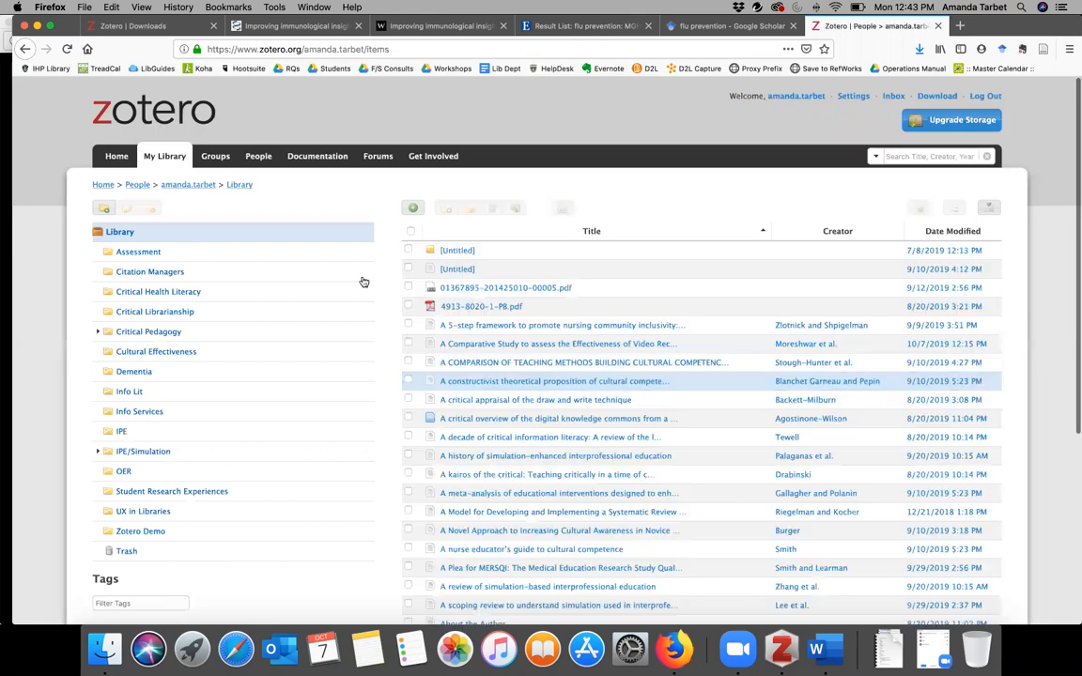
pyautogui.scroll(-3, 1029, 347)
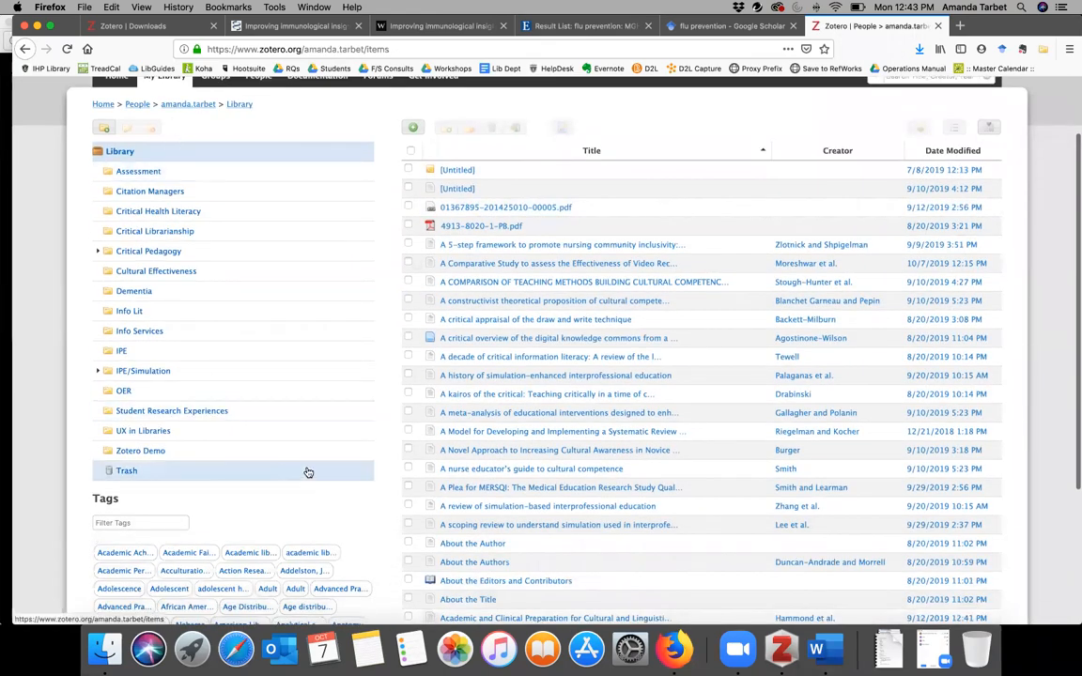
pyautogui.scroll(-3, 246, 537)
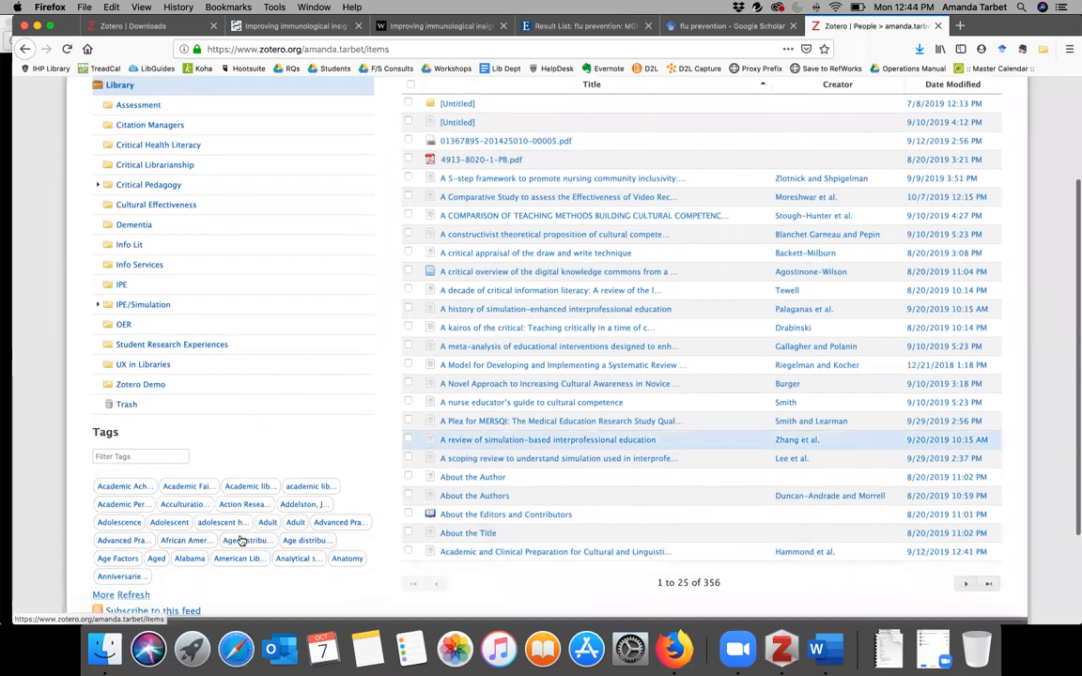
pyautogui.scroll(-1, 564, 309)
pyautogui.scroll(5, 565, 309)
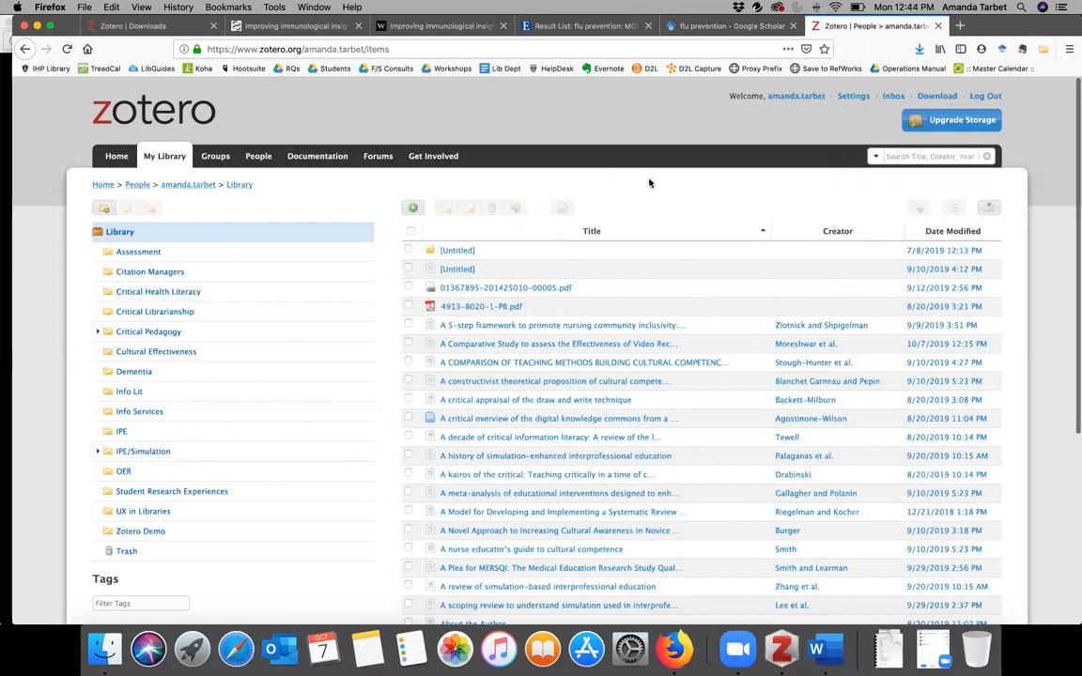
pyautogui.click(616, 418)
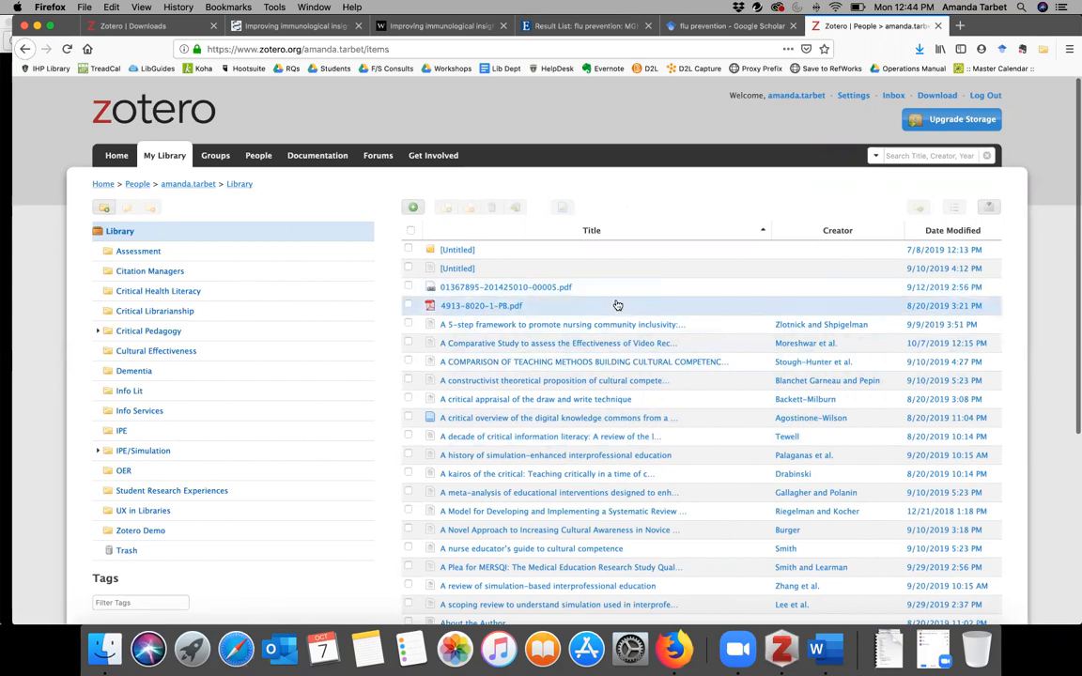
pyautogui.scroll(-1, 609, 302)
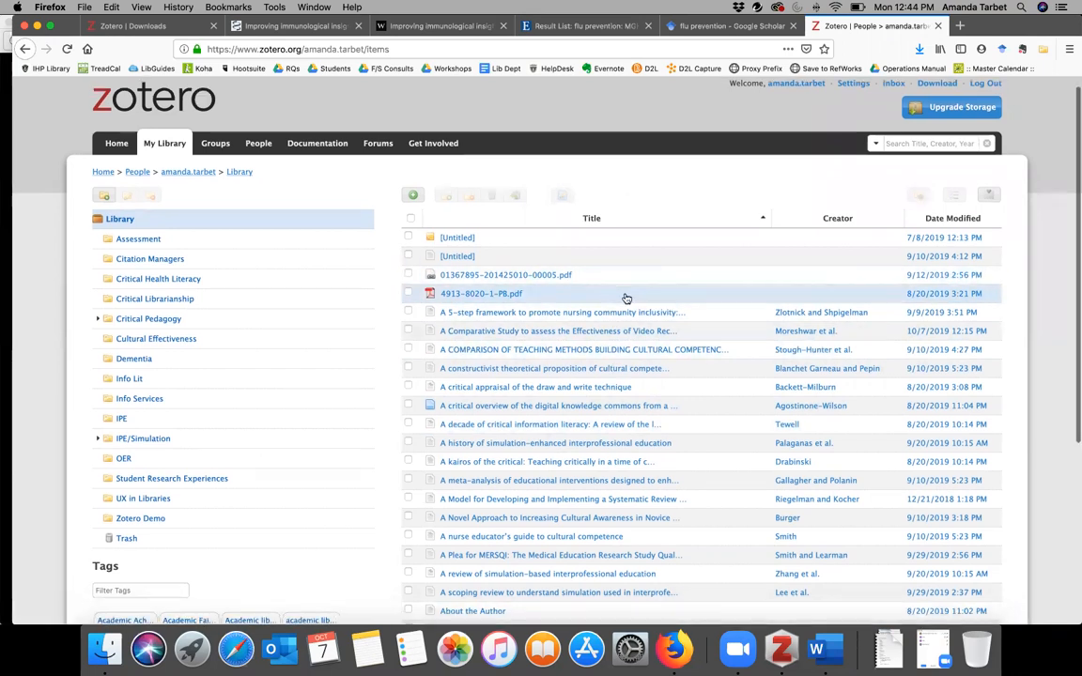
# Open the Zotero Groups page and view the membership and access settings of the listed groups.
pyautogui.click(215, 144)
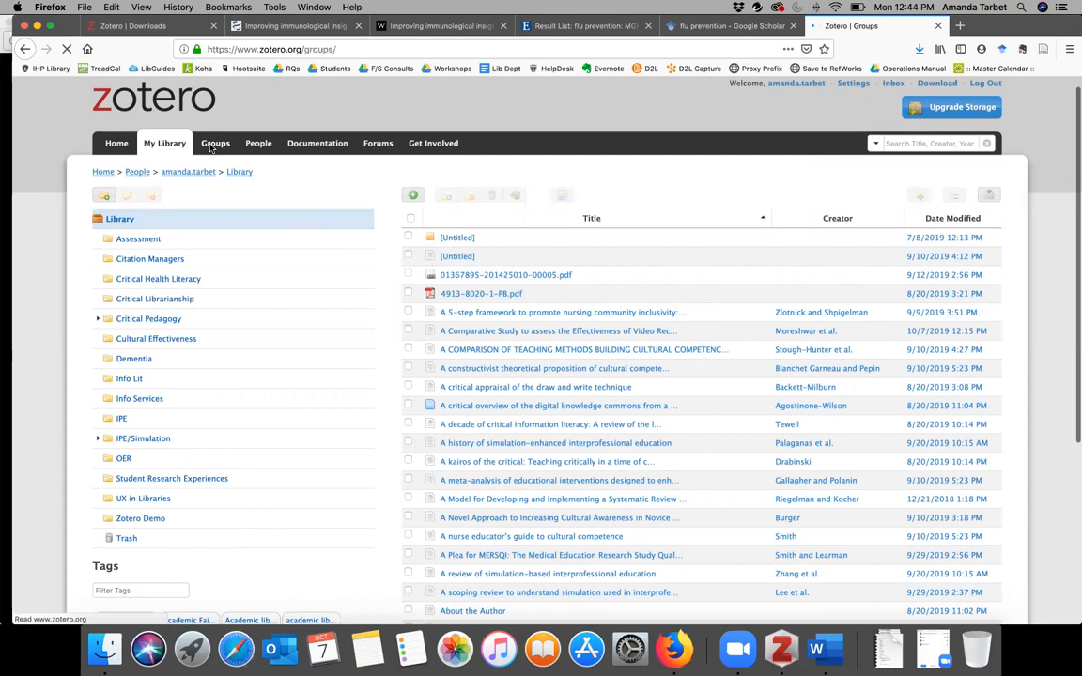
pyautogui.scroll(-2, 224, 259)
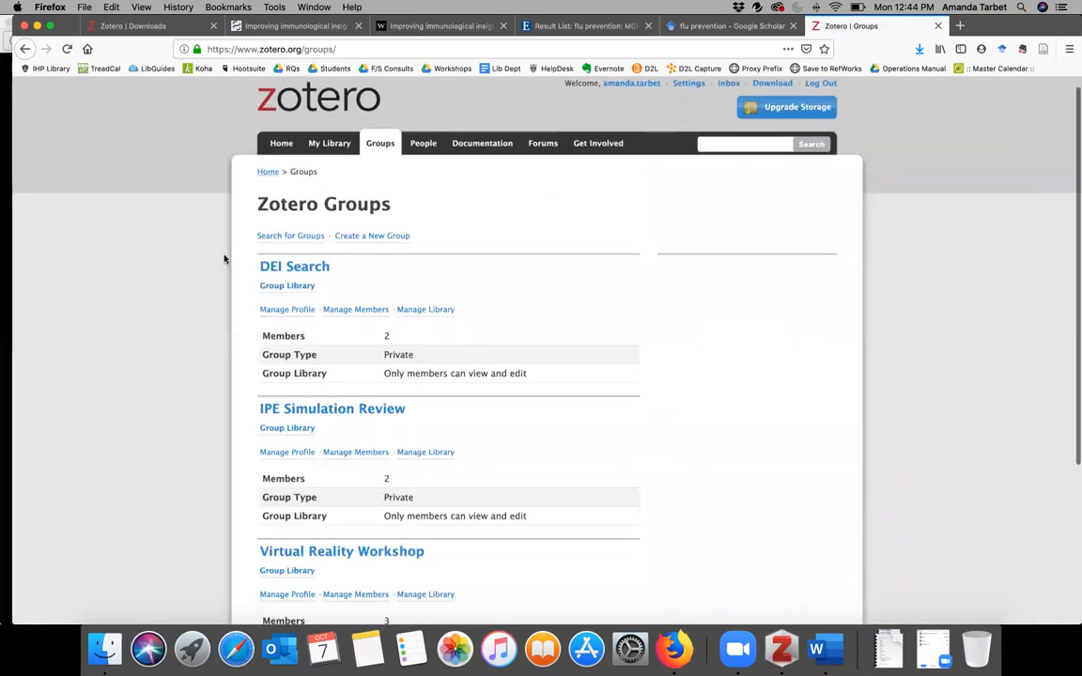
# Start a new Zotero group named "Demo Group" and set its type to Private Membership.
pyautogui.scroll(-2, 223, 258)
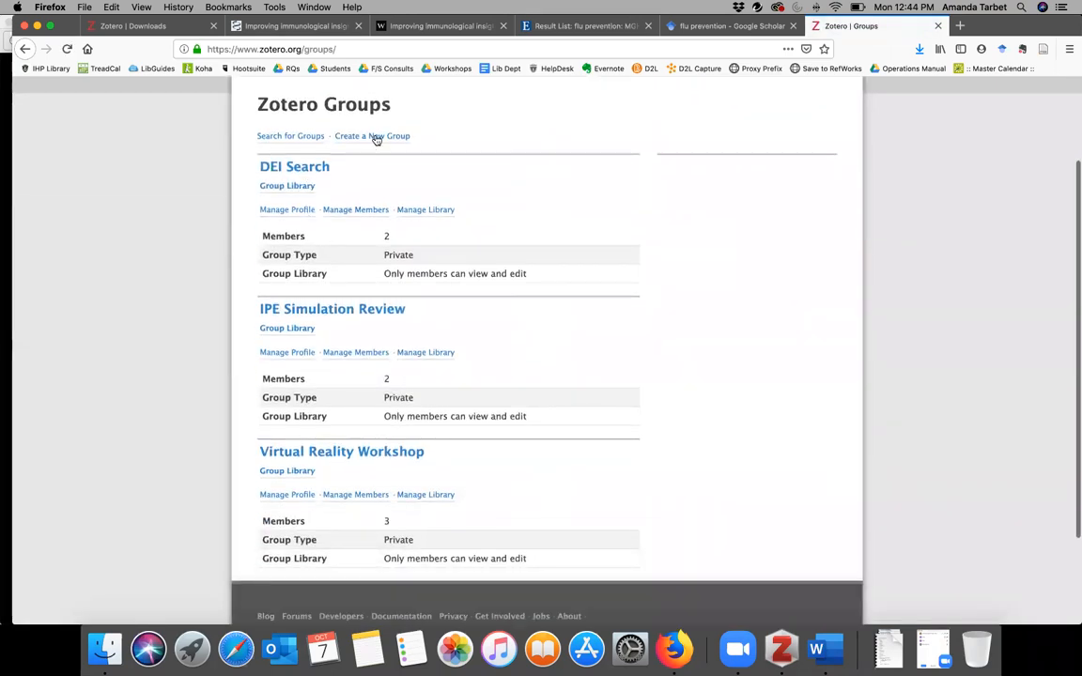
pyautogui.click(375, 138)
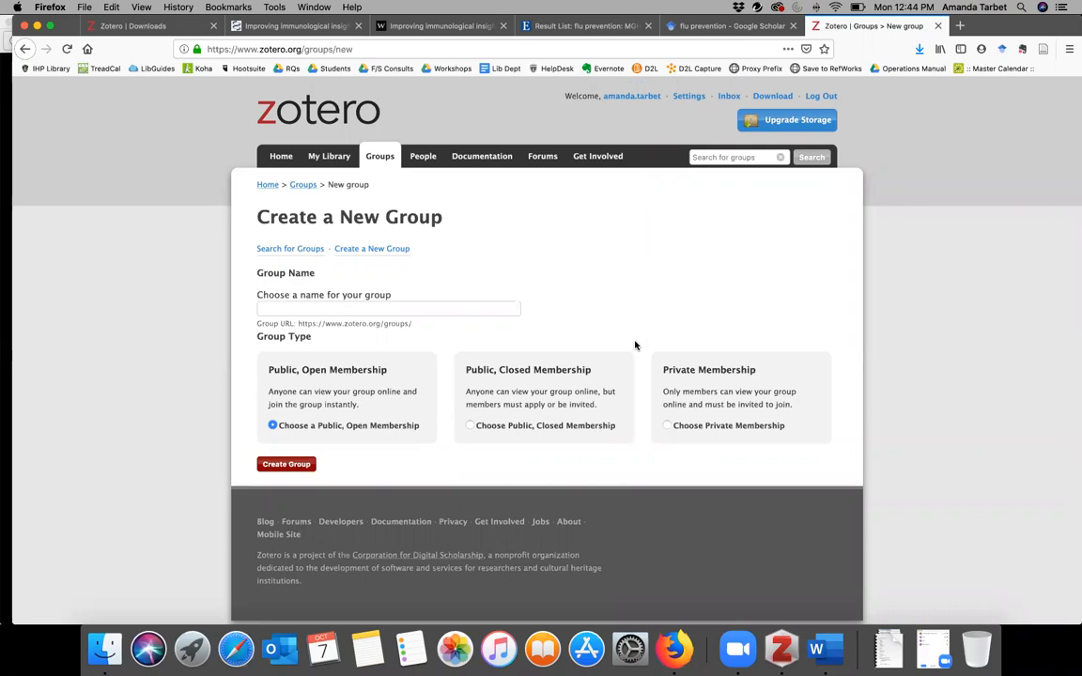
pyautogui.click(669, 427)
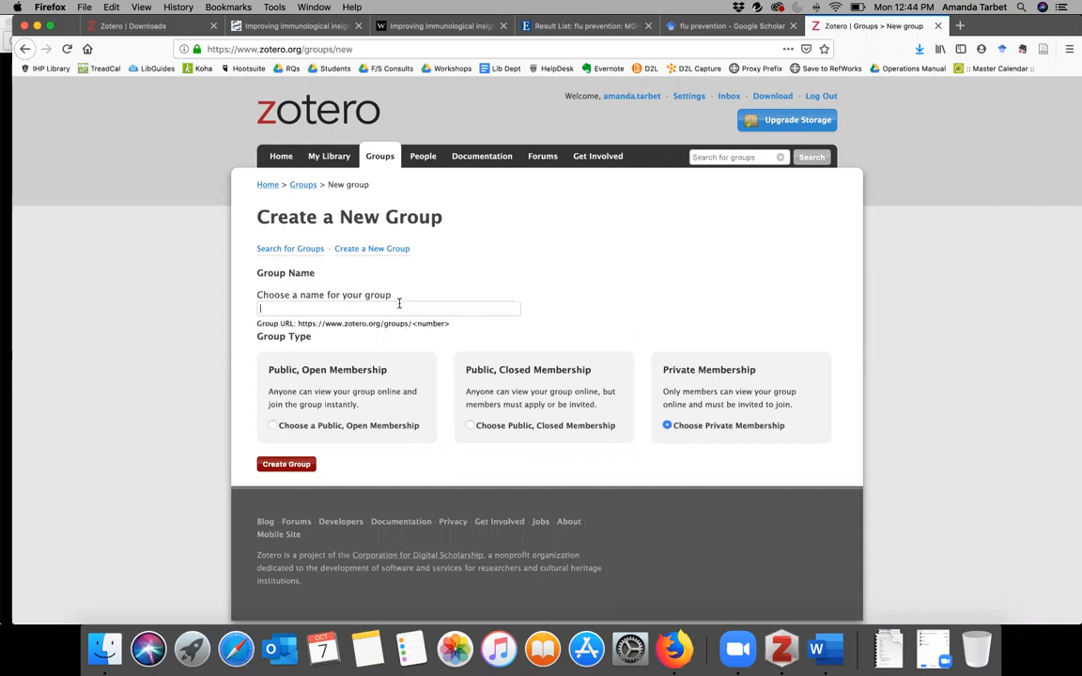
pyautogui.write('Demo Group')
pyautogui.press('super+a')
# Review the public open, public closed and private membership descriptions, and create the group.
pyautogui.scroll(-1, 429, 399)
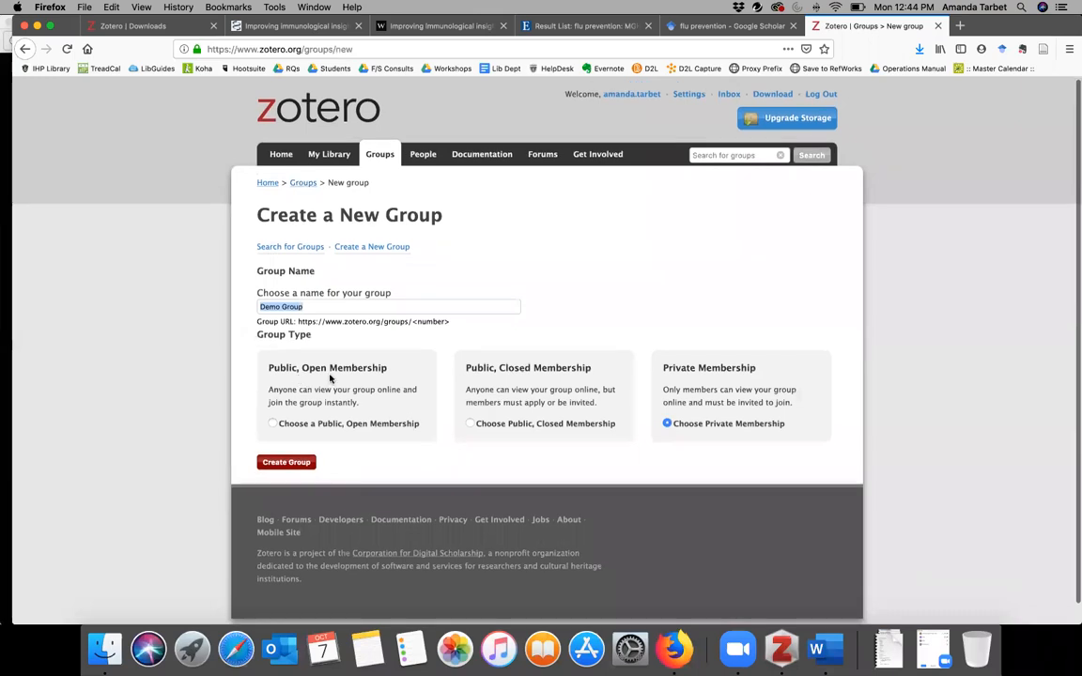
pyautogui.scroll(1, 349, 395)
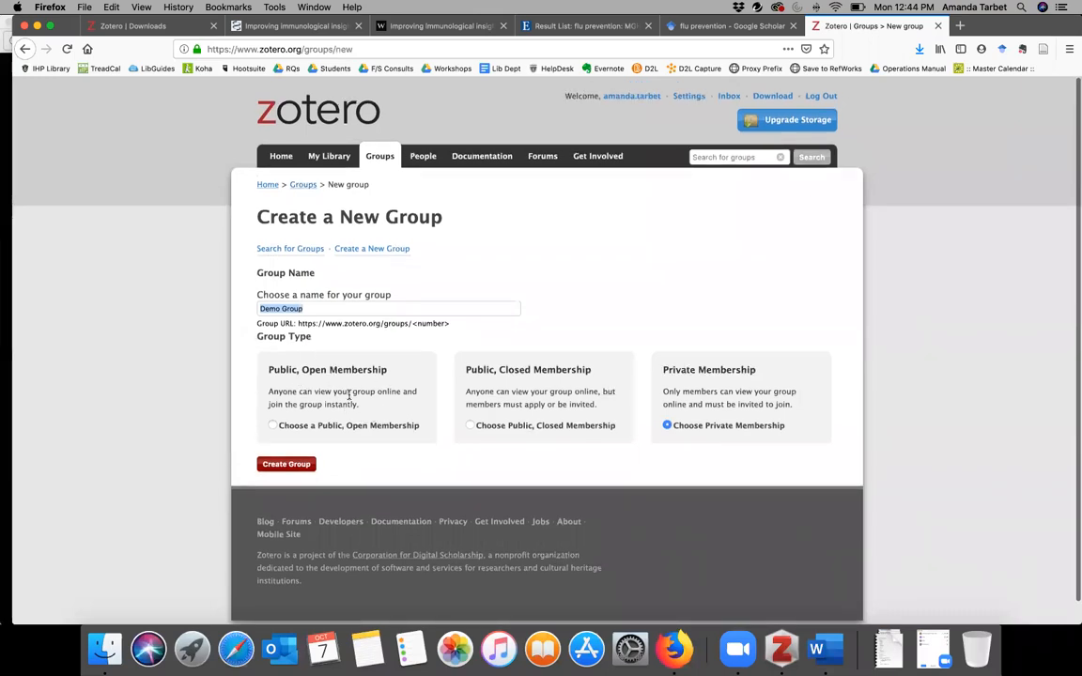
pyautogui.scroll(-1, 381, 437)
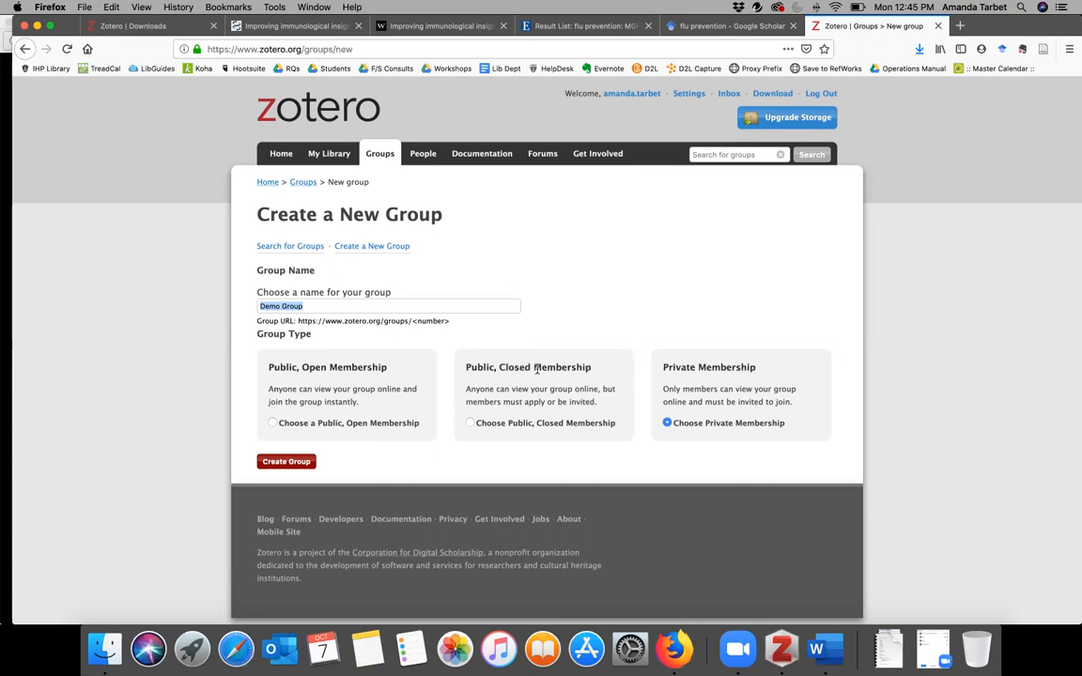
pyautogui.scroll(-1, 546, 373)
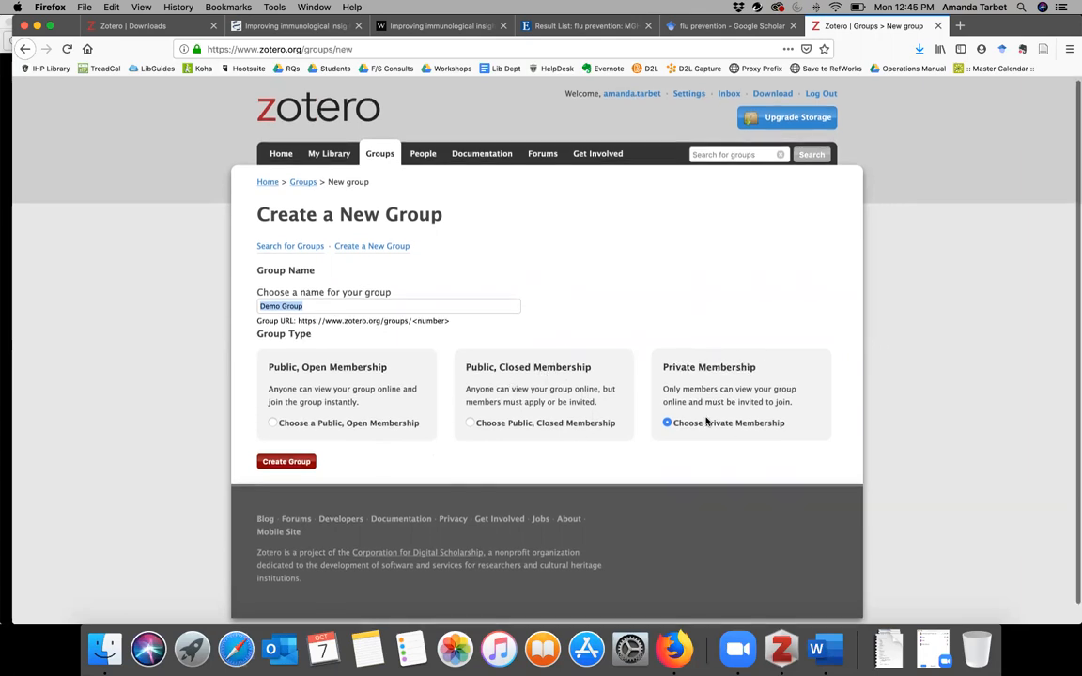
pyautogui.scroll(-1, 722, 376)
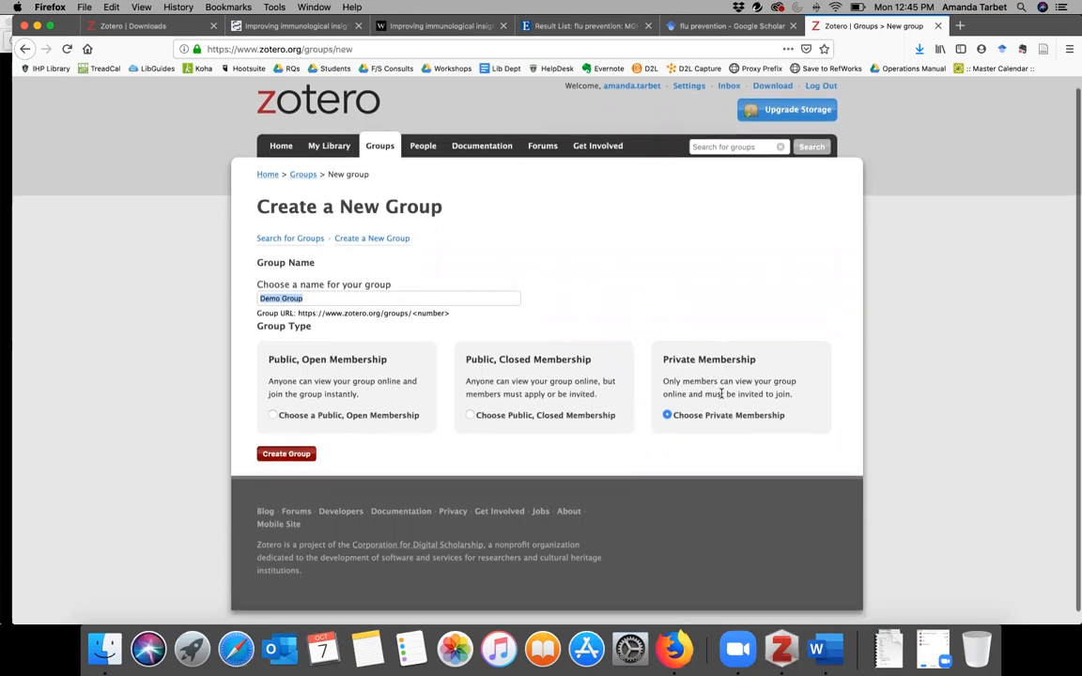
pyautogui.scroll(-1, 724, 393)
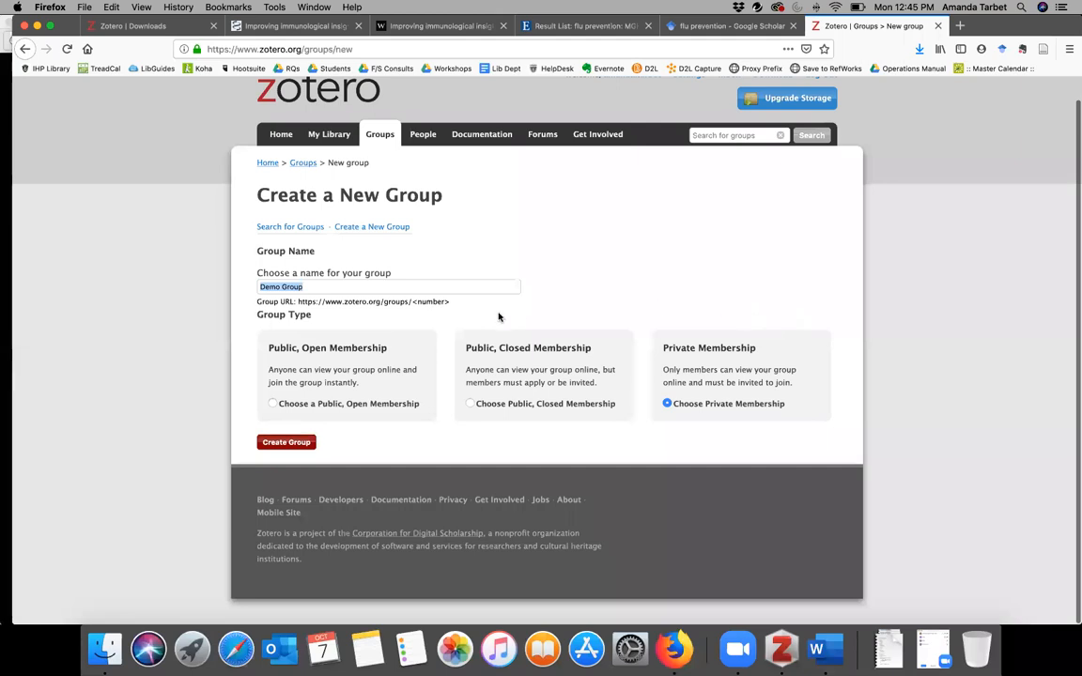
pyautogui.click(295, 448)
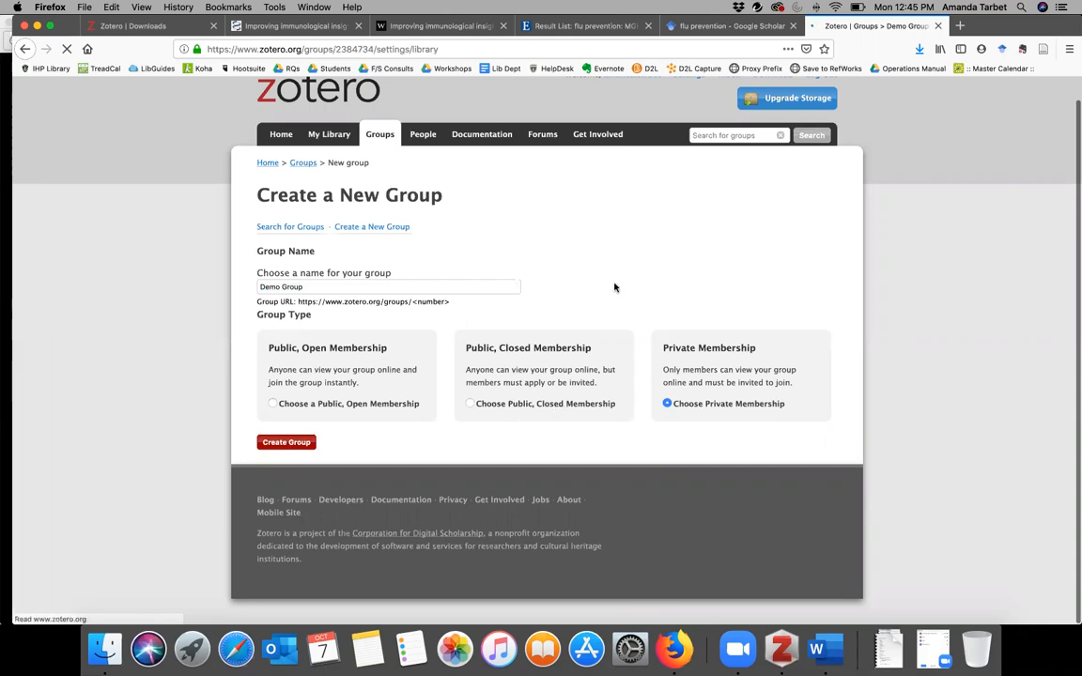
# Look over Demo Group's members settings and the form for inviting members, and return to the members settings.
pyautogui.scroll(-3, 614, 286)
pyautogui.scroll(2, 599, 283)
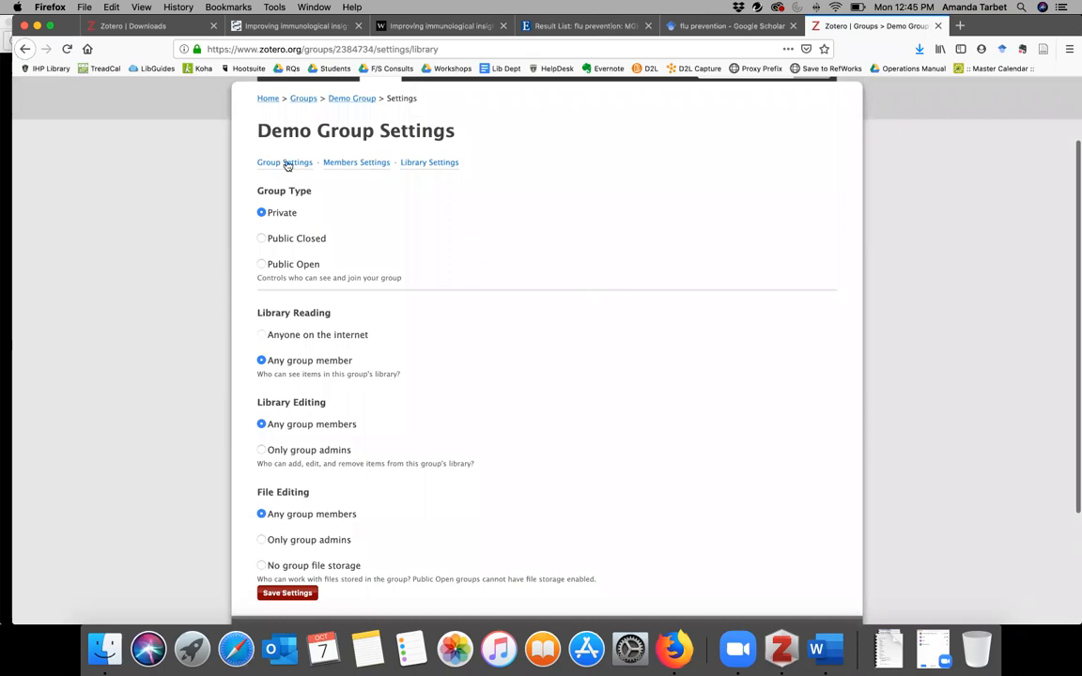
pyautogui.click(357, 165)
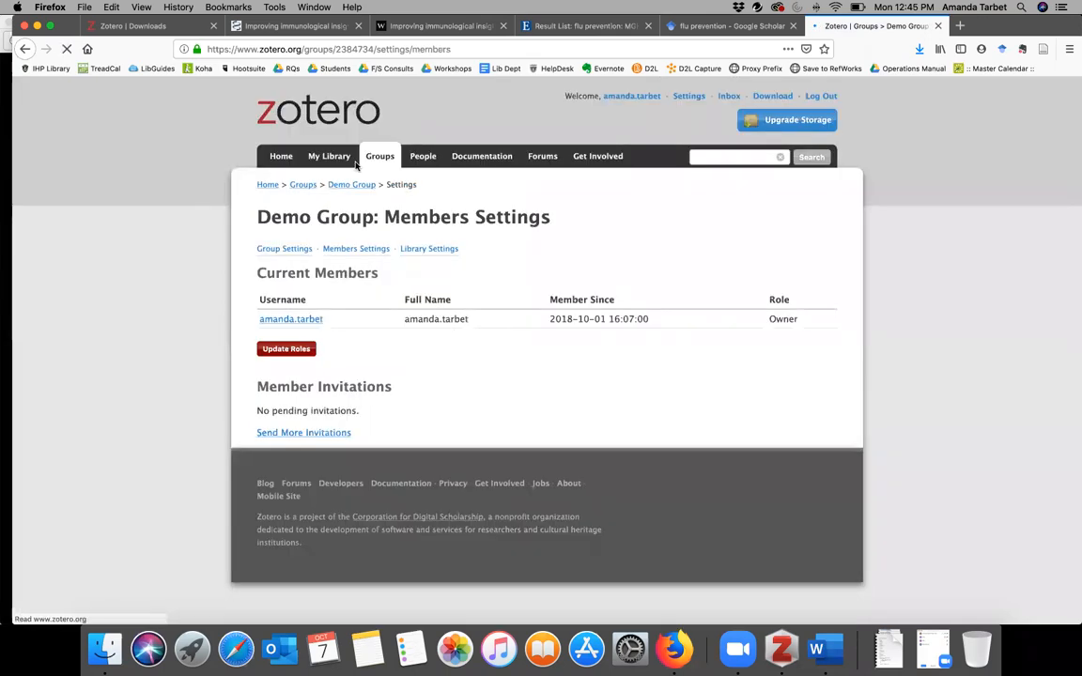
pyautogui.click(306, 436)
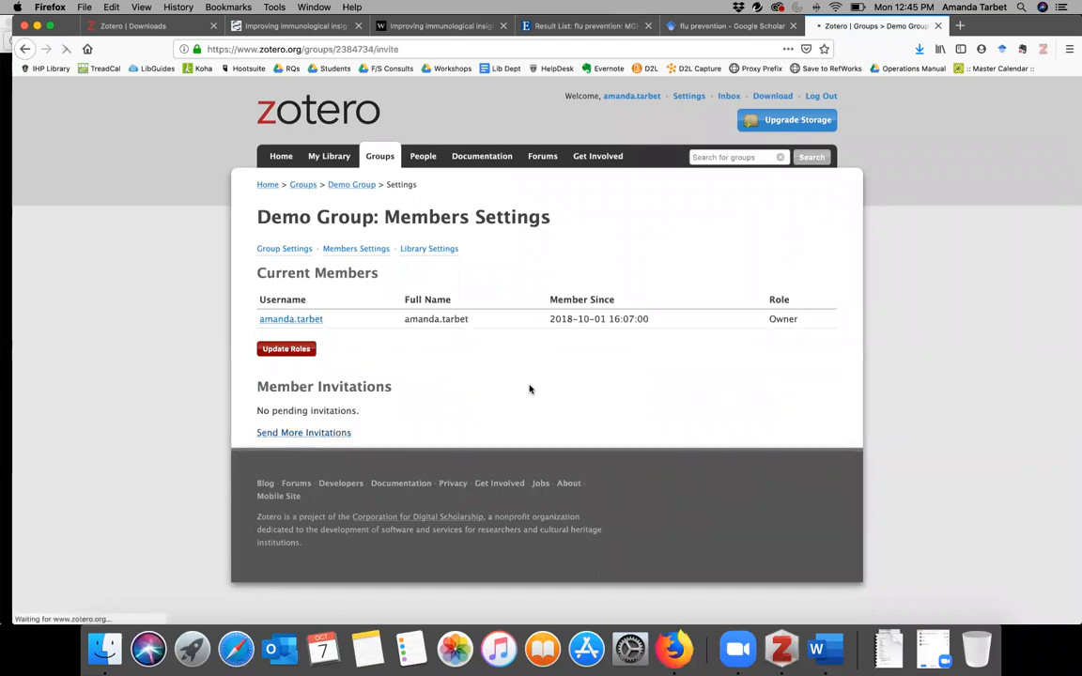
pyautogui.click(262, 284)
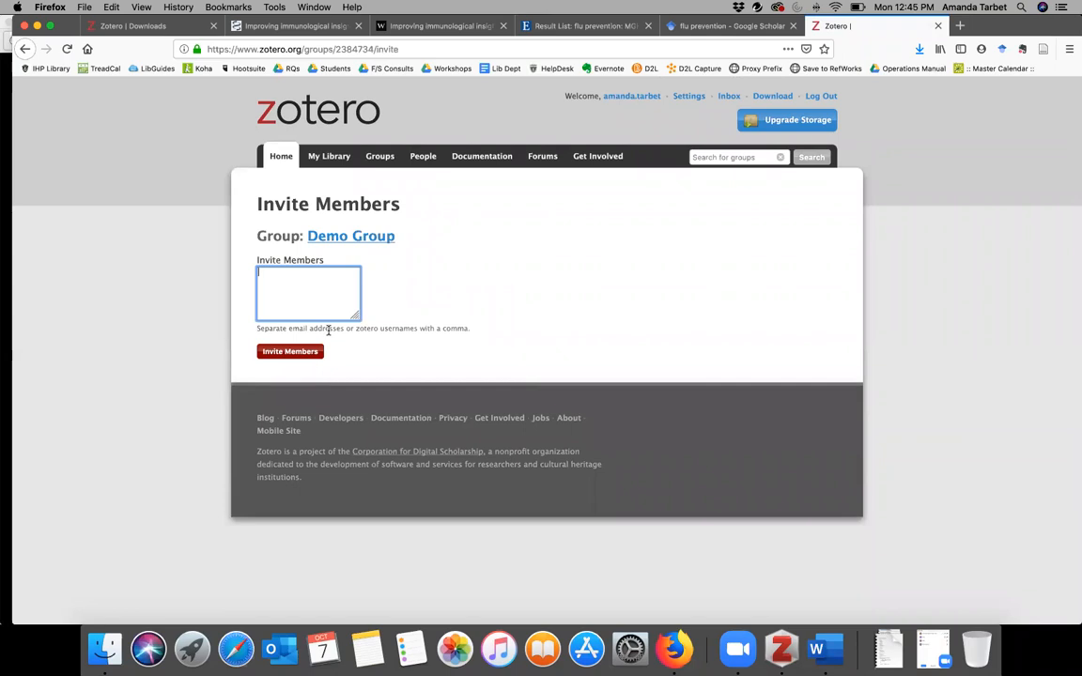
pyautogui.click(25, 50)
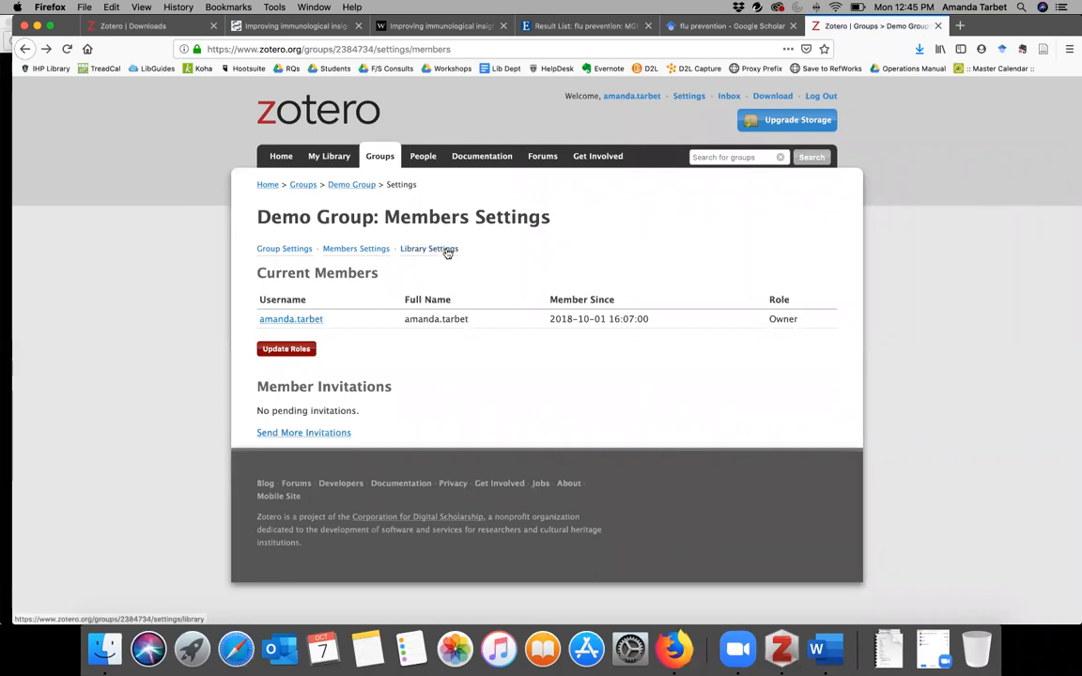
# Open Demo Group's library settings and review the group type, library reading, library editing and file editing options.
pyautogui.click(447, 250)
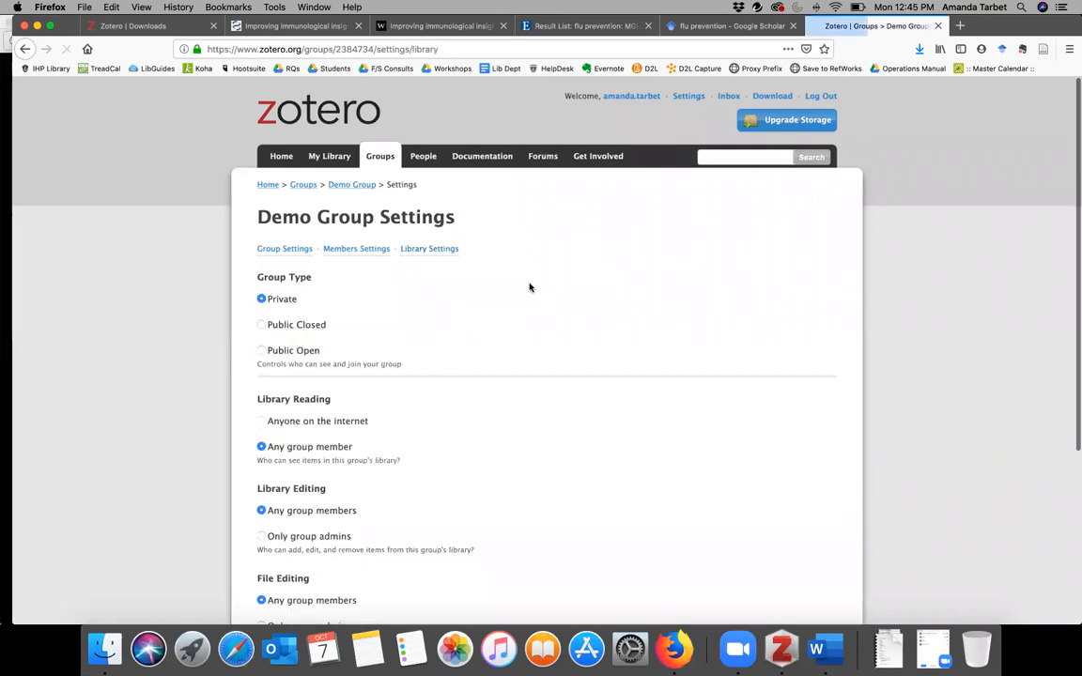
pyautogui.scroll(-2, 529, 288)
pyautogui.scroll(-1, 451, 284)
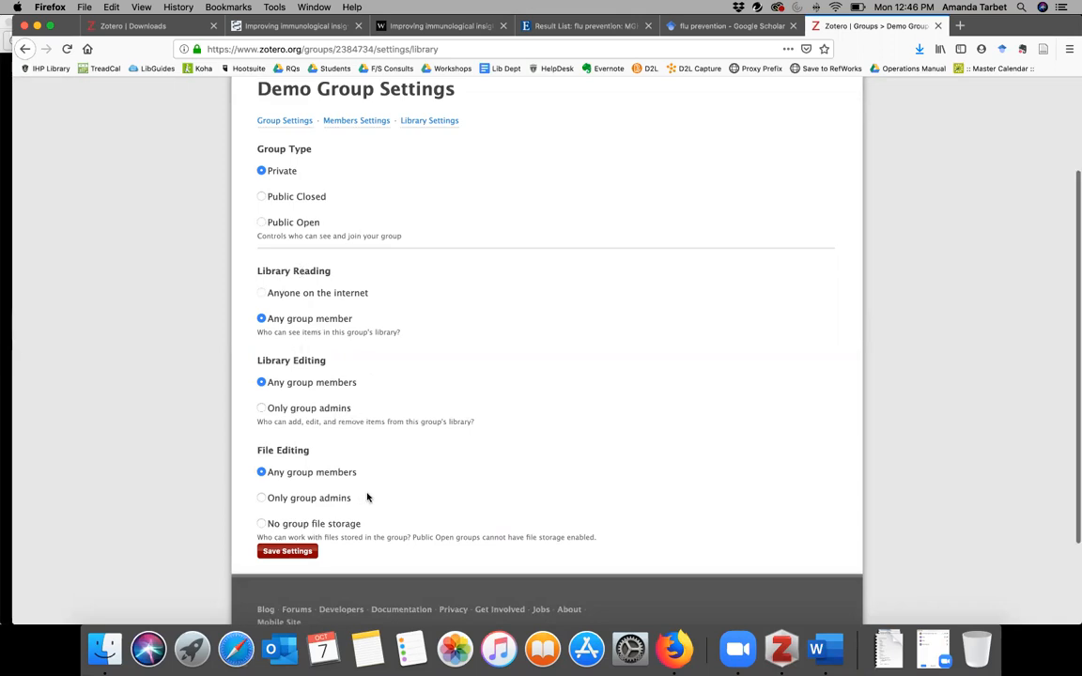
pyautogui.scroll(3, 404, 441)
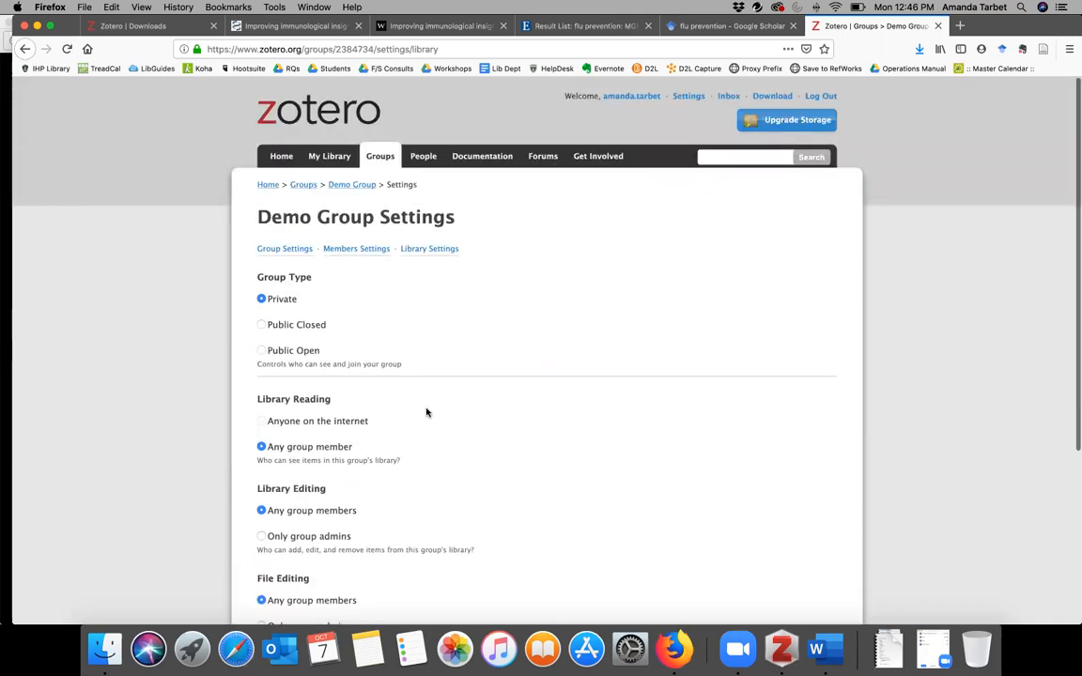
pyautogui.scroll(-4, 425, 412)
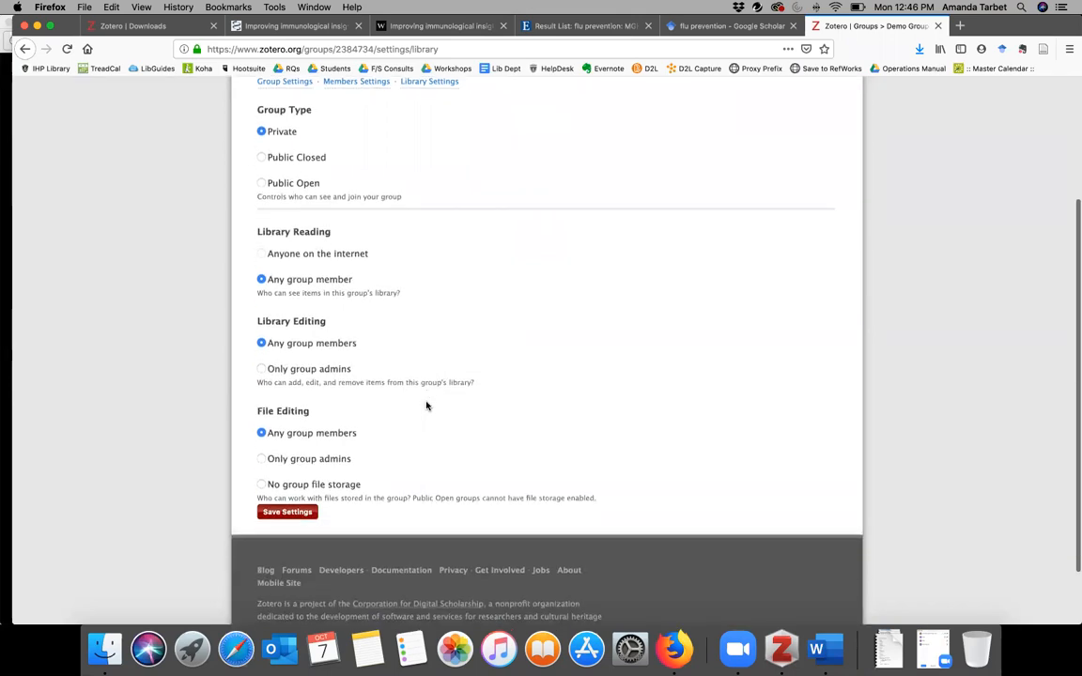
pyautogui.scroll(1, 449, 374)
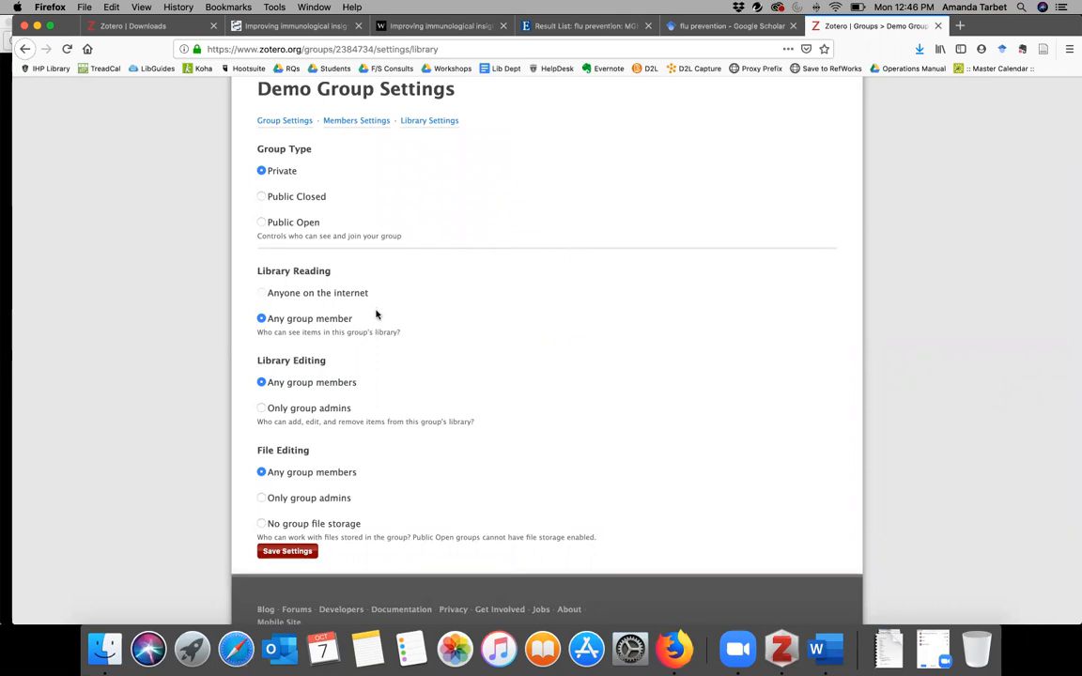
pyautogui.scroll(3, 536, 309)
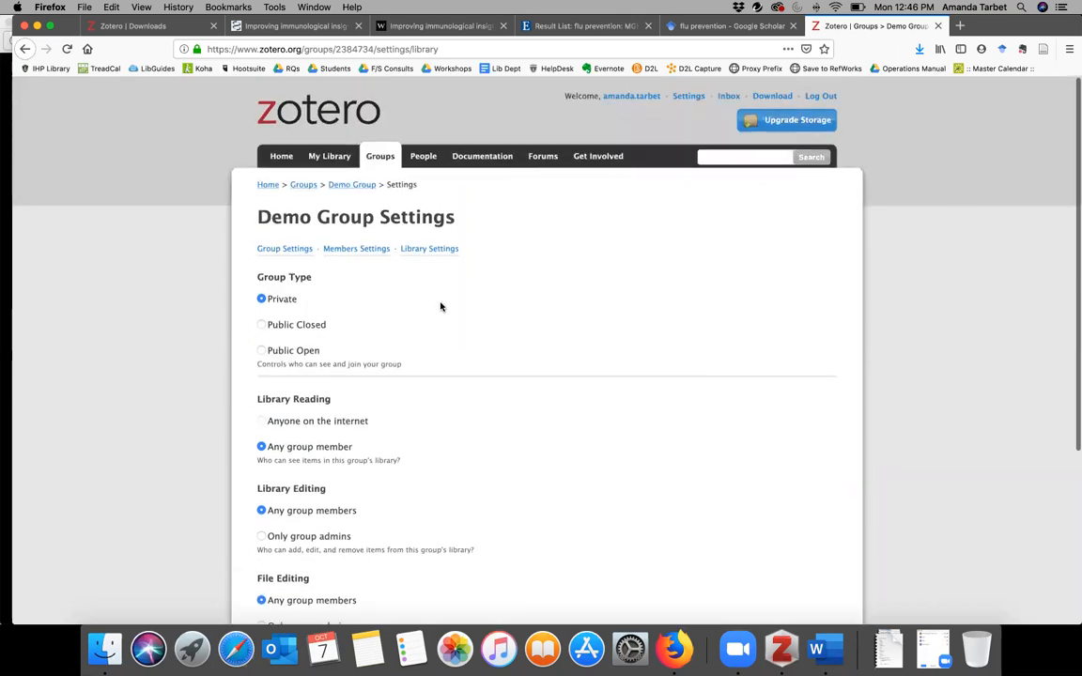
# Switch to Zotero and copy the IPE collection's three articles from "Bridging the gap" through "Interprofessional collaboration" into the Demo Group library.
pyautogui.click(782, 649)
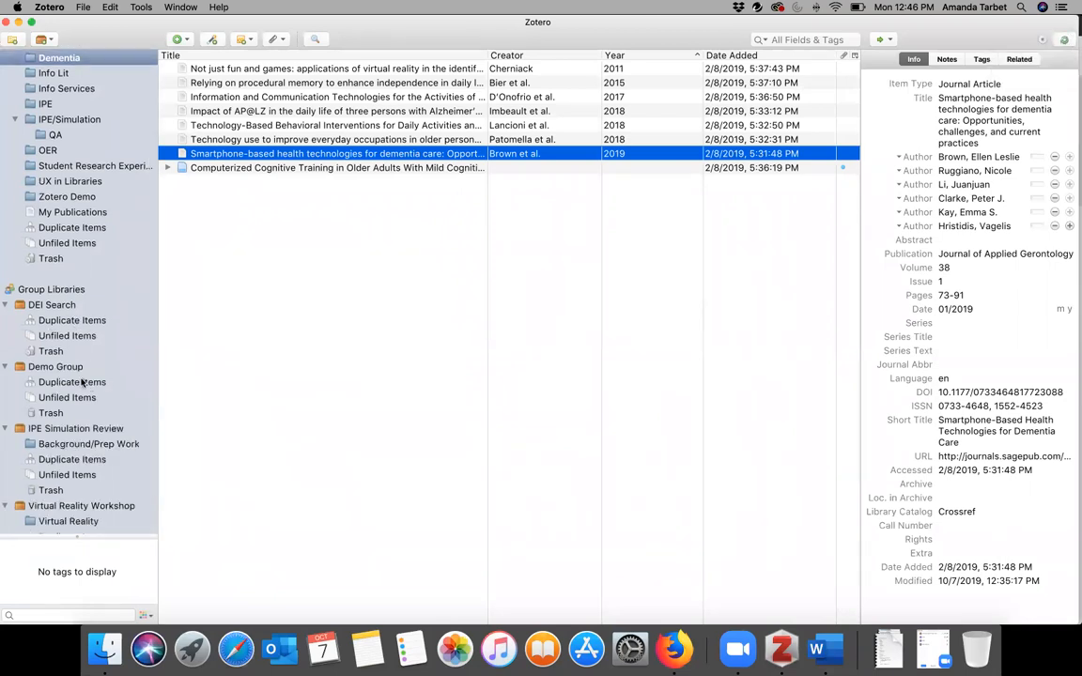
pyautogui.click(54, 367)
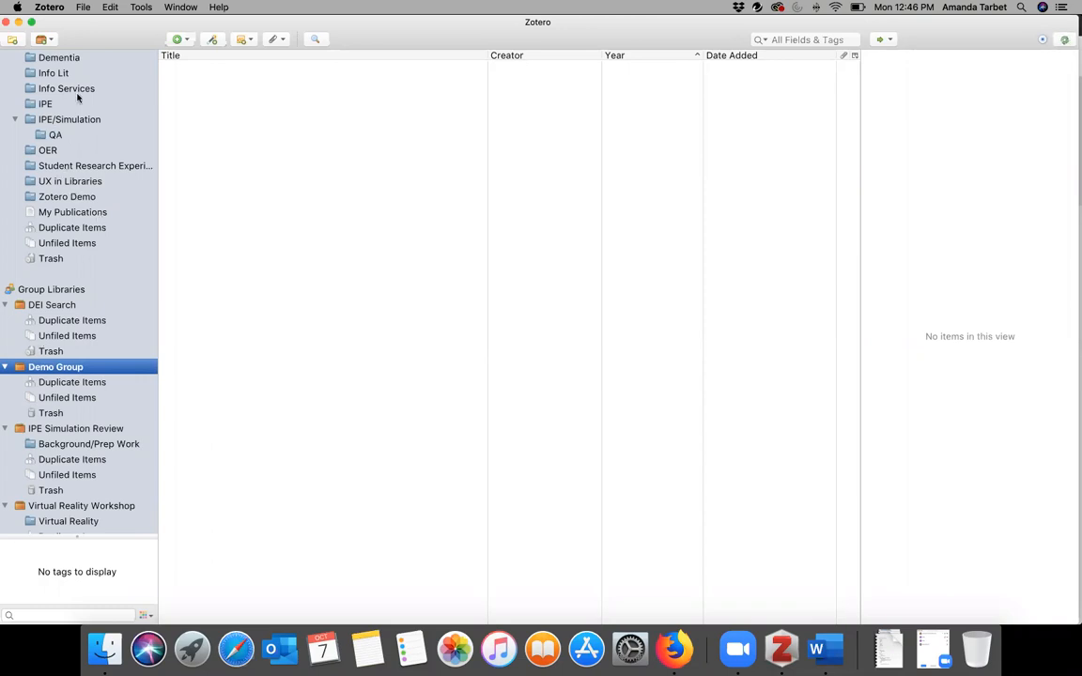
pyautogui.click(46, 104)
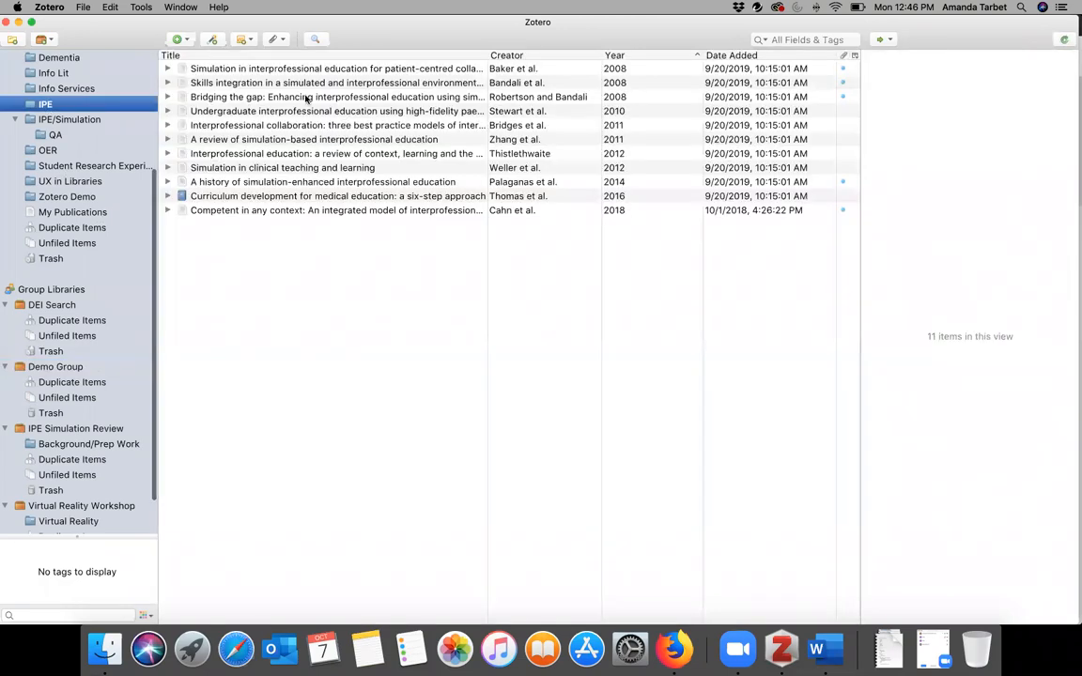
pyautogui.click(310, 97)
pyautogui.keyDown('shift'); pyautogui.click(293, 123); pyautogui.keyUp('shift')
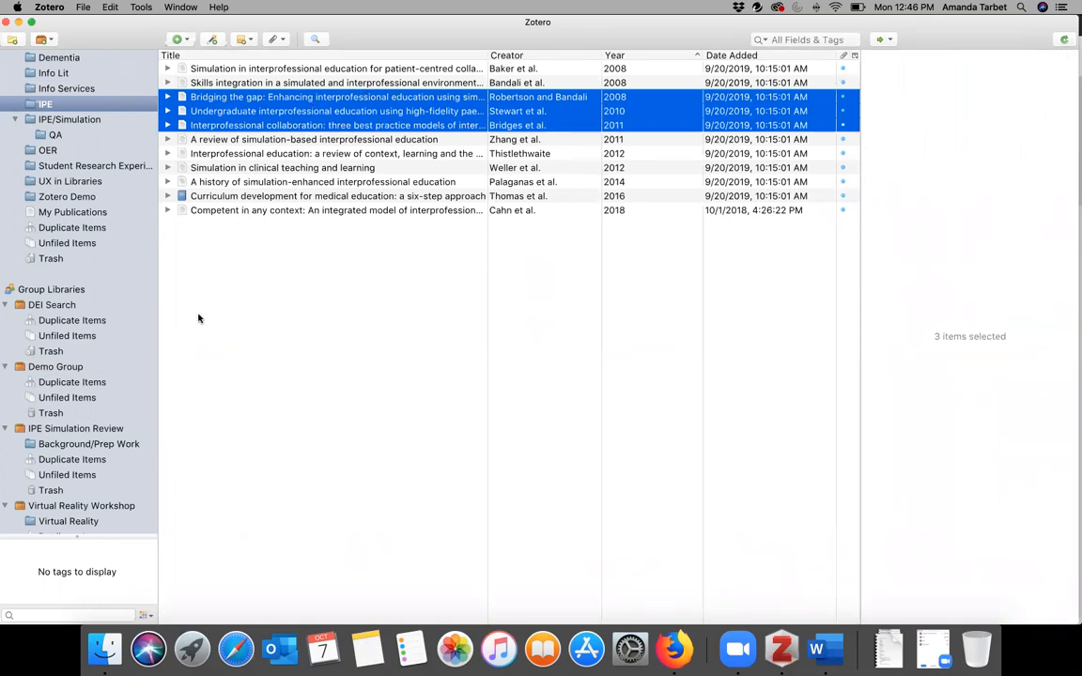
pyautogui.moveTo(80, 369); pyautogui.dragTo(53, 370)
pyautogui.click(54, 367)
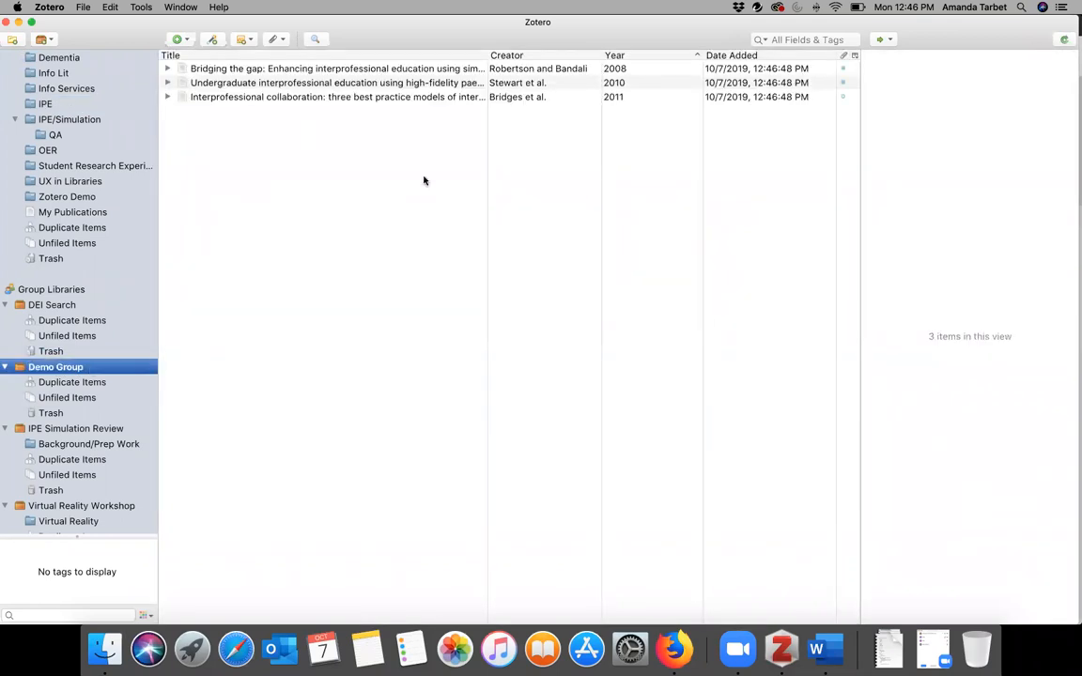
pyautogui.click(177, 39)
pyautogui.click(140, 39)
# Switch to Firefox and show the "Questions?" slide in the Zotero Webinar presentation window.
pyautogui.click(673, 648)
pyautogui.click(313, 8)
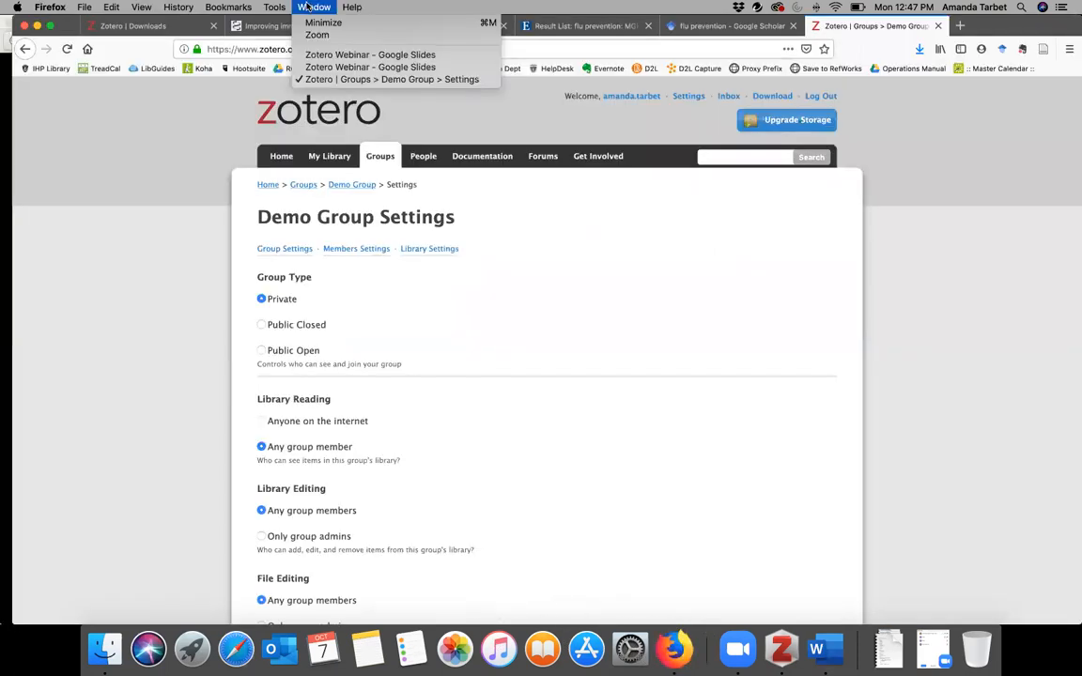
pyautogui.click(348, 57)
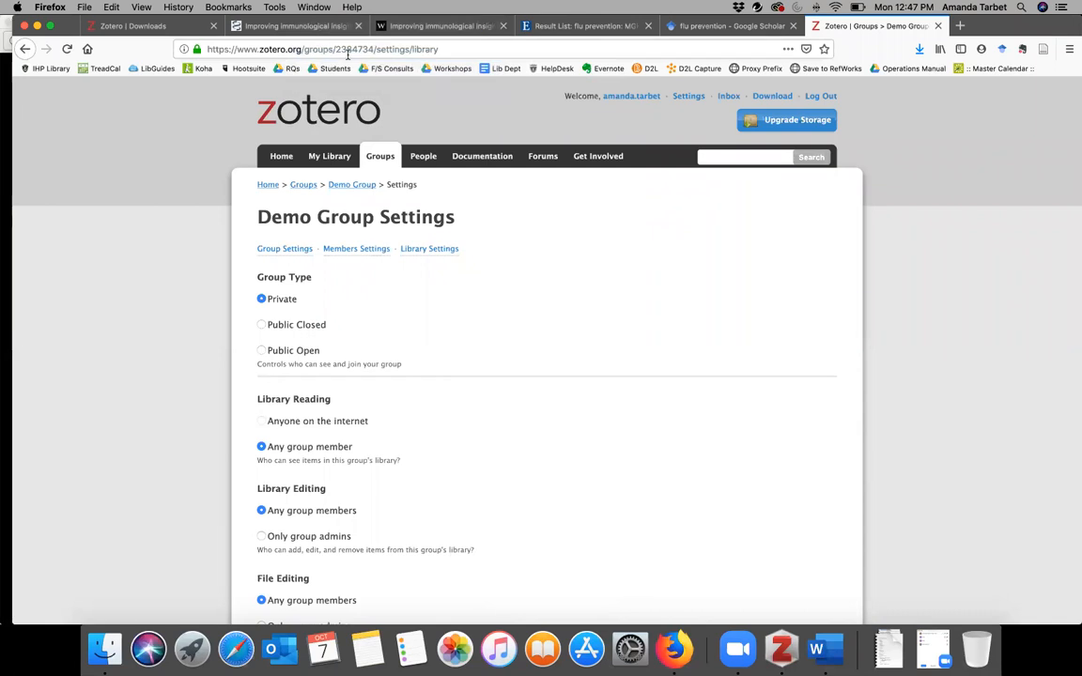
pyautogui.click(313, 8)
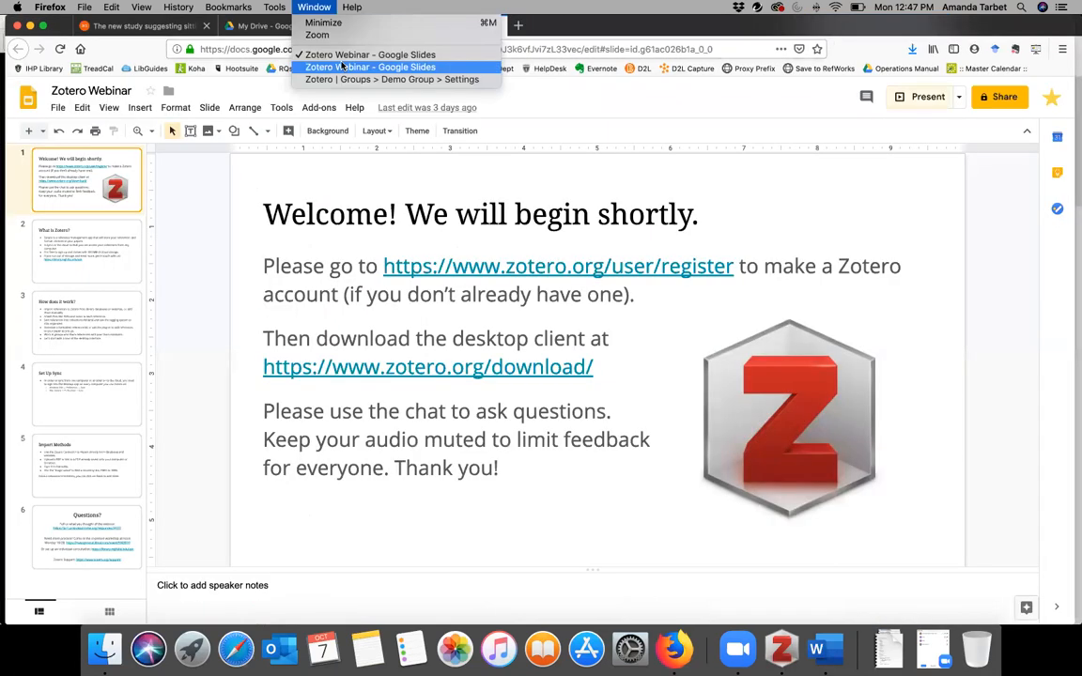
pyautogui.click(343, 67)
pyautogui.press('Right')
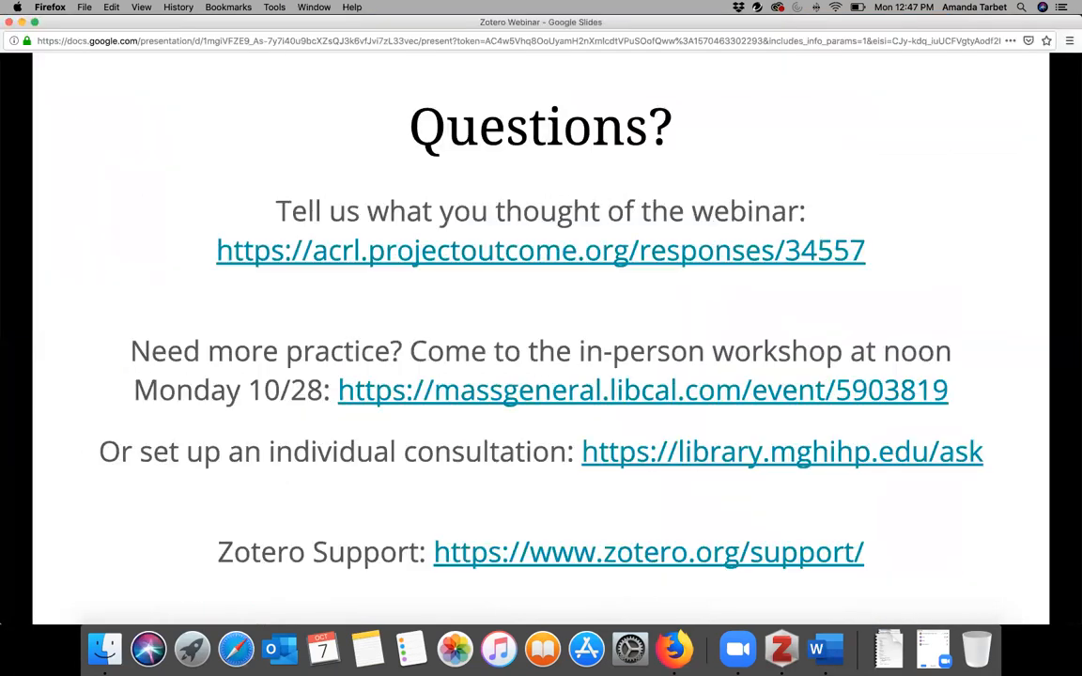